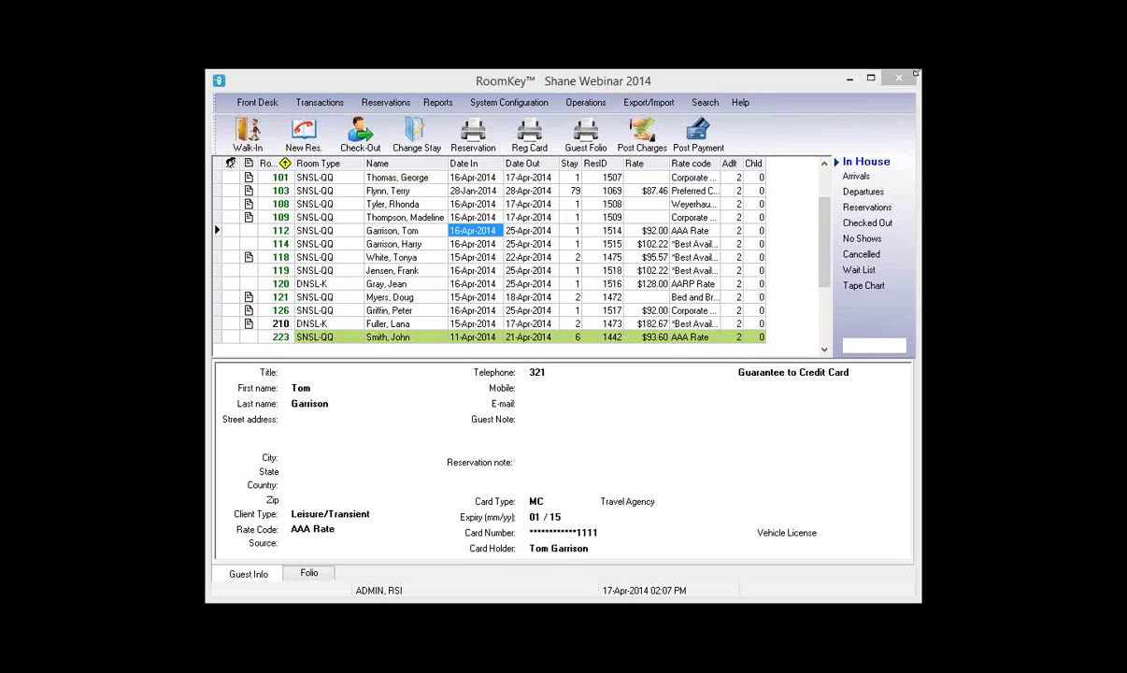
- Open General Maintenance in the maintenance module
left_click(583, 104)
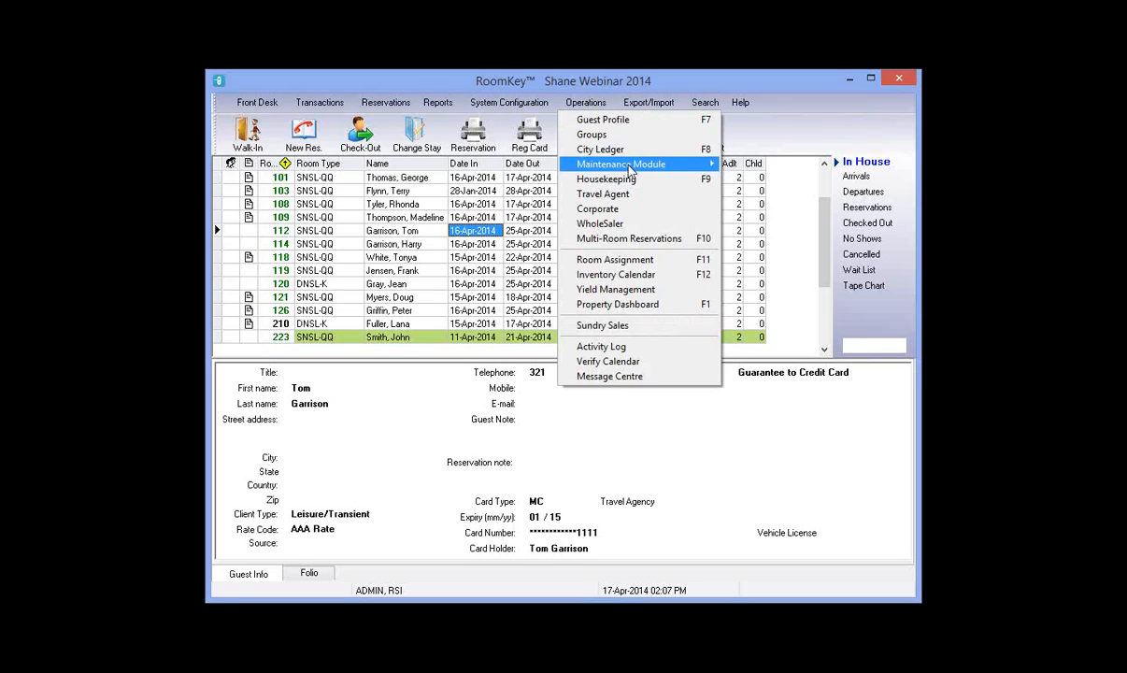
mouse_move(592, 155)
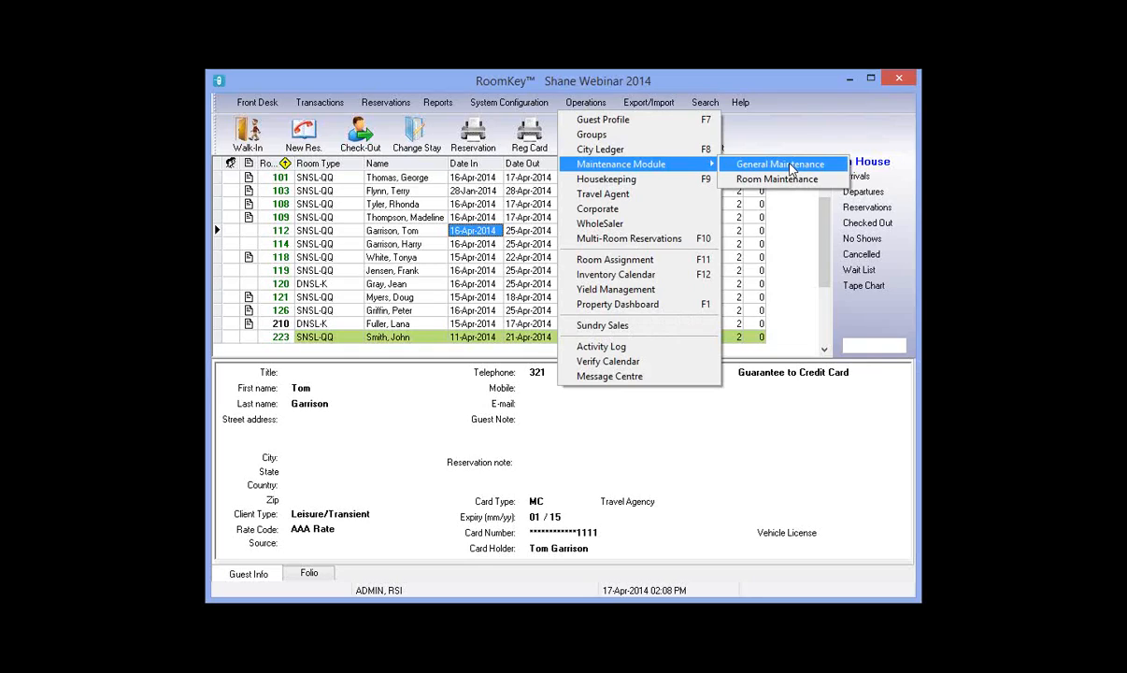
left_click(790, 166)
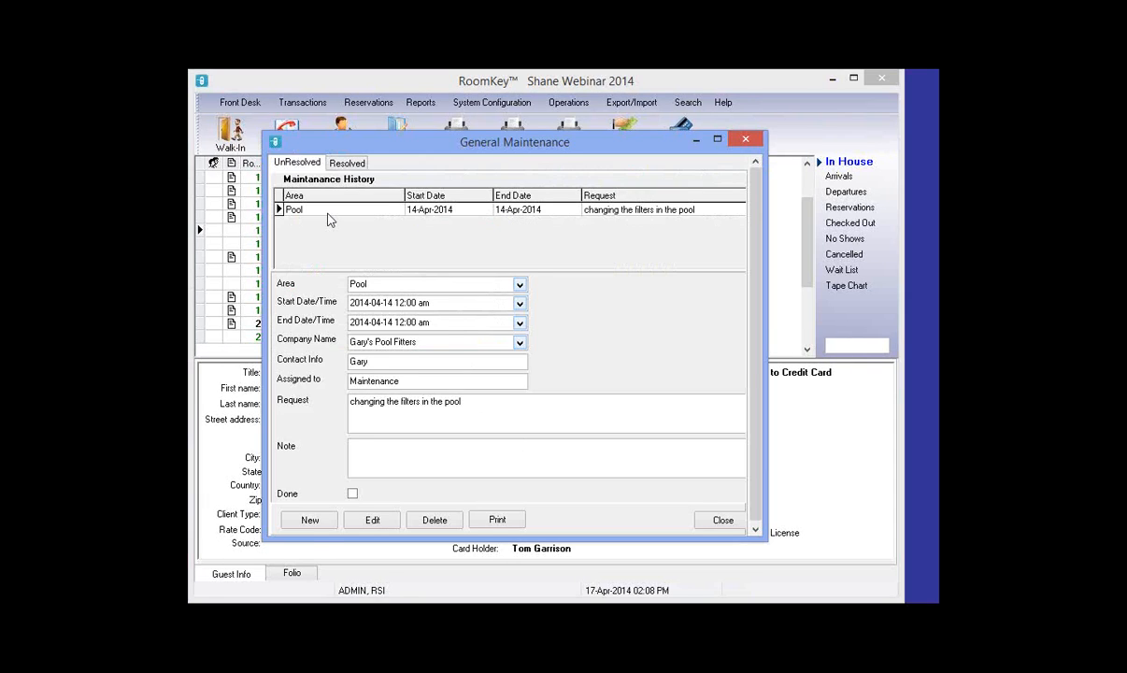
- Review the area, start date, end date and request text of the unresolved pool entry
left_click(452, 208)
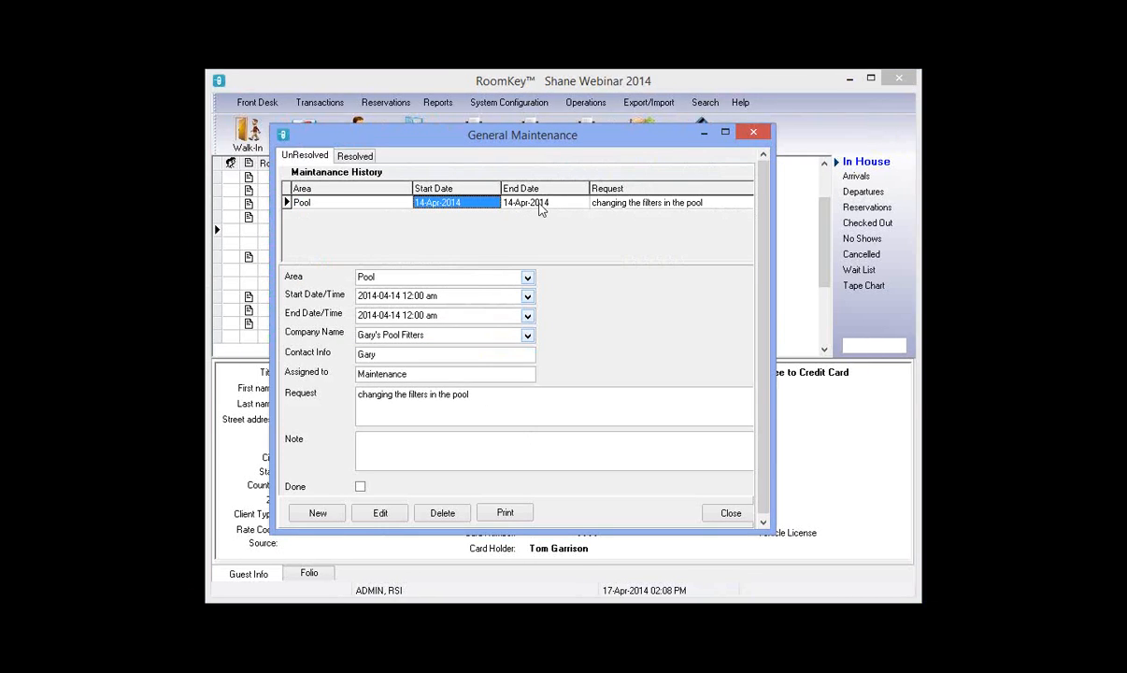
left_click(537, 202)
left_click(610, 204)
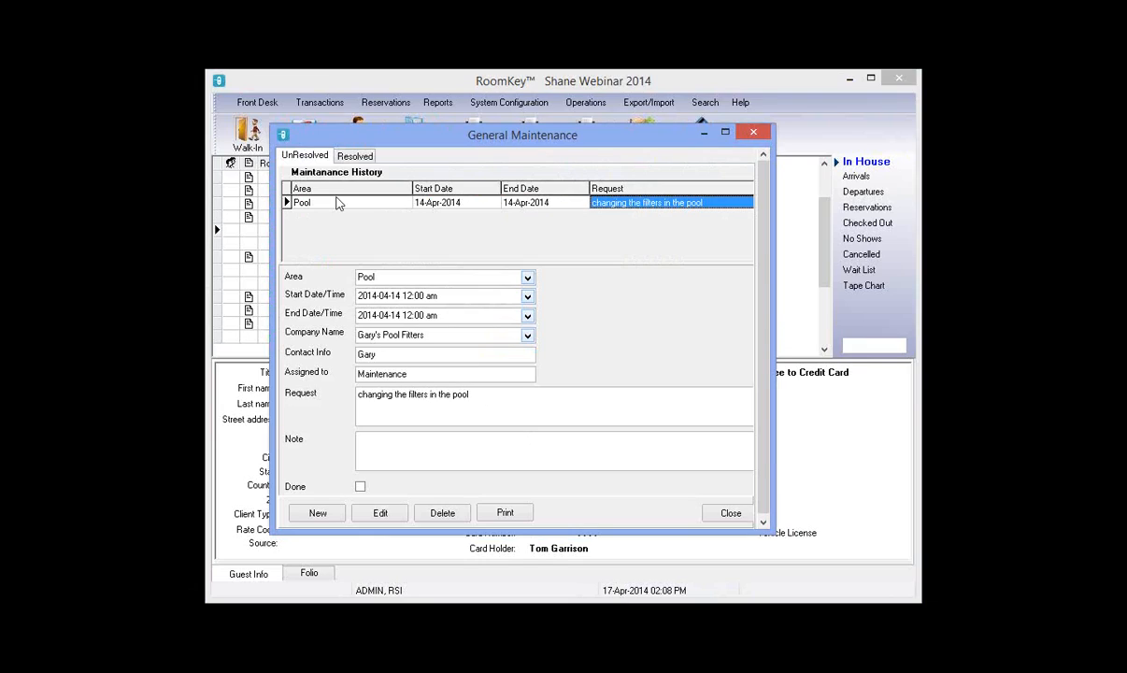
left_click(340, 205)
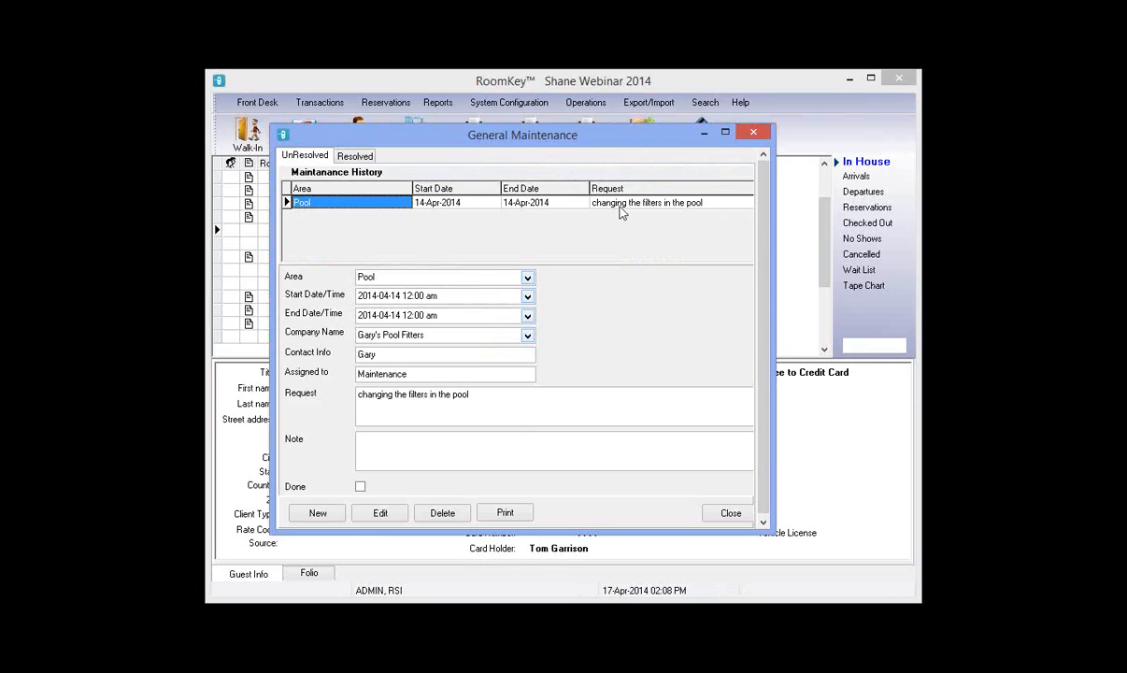
key("End")
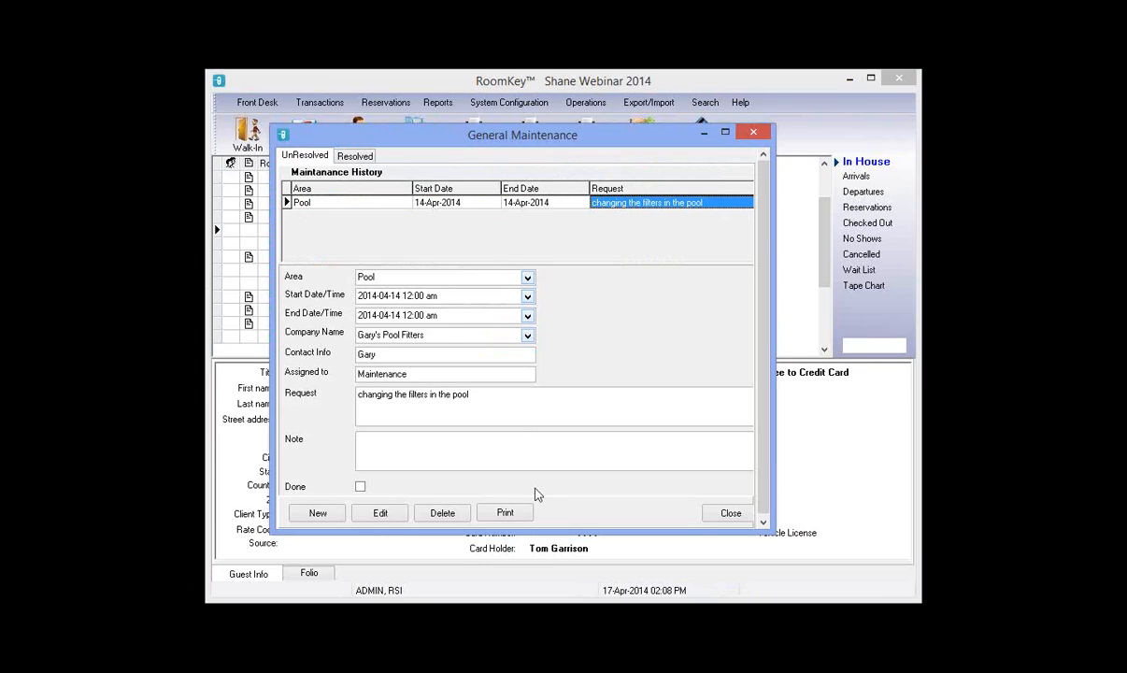
- Start a new general maintenance request and enter Restaurant as its area
left_click(323, 513)
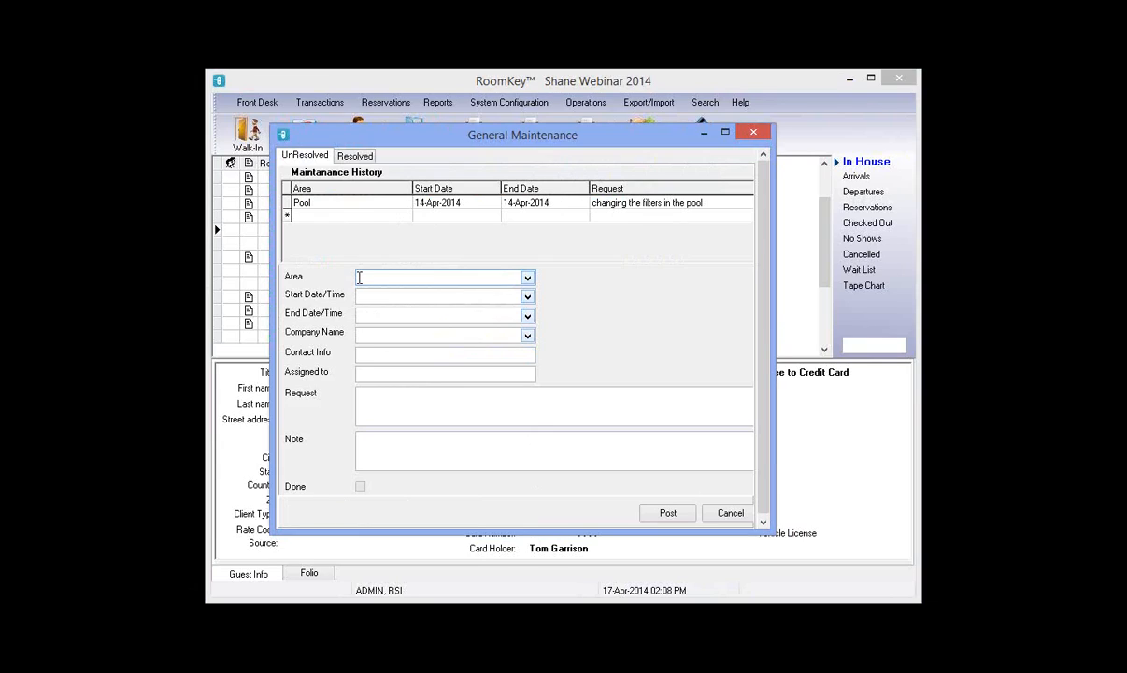
left_click(528, 280)
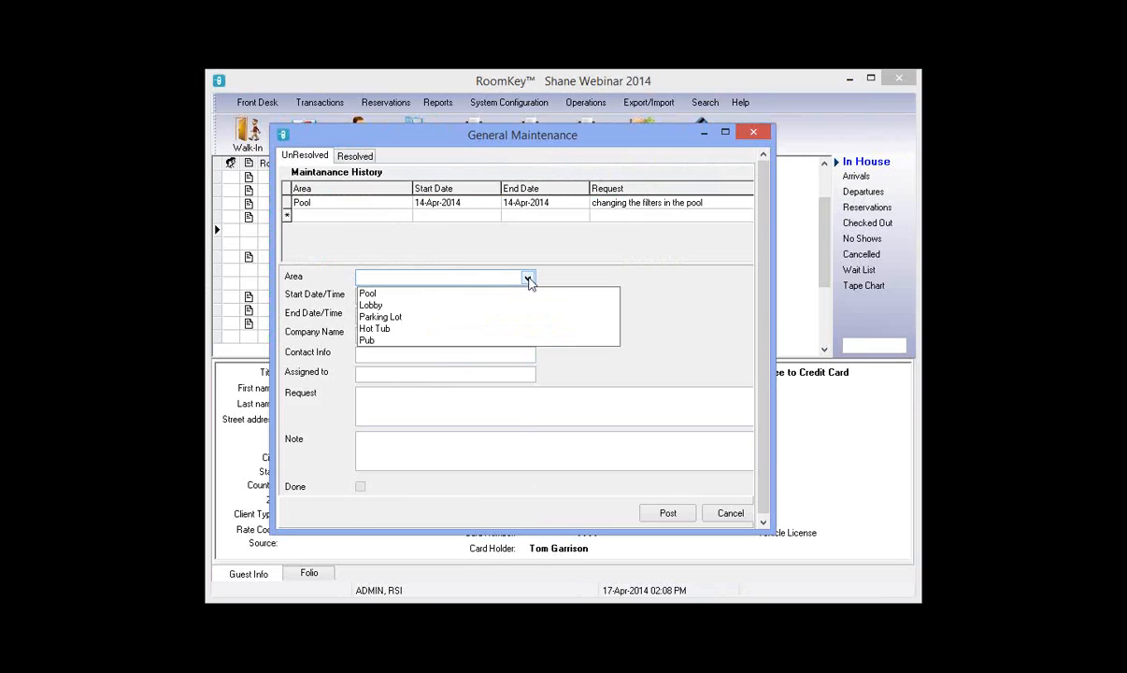
left_click(391, 274)
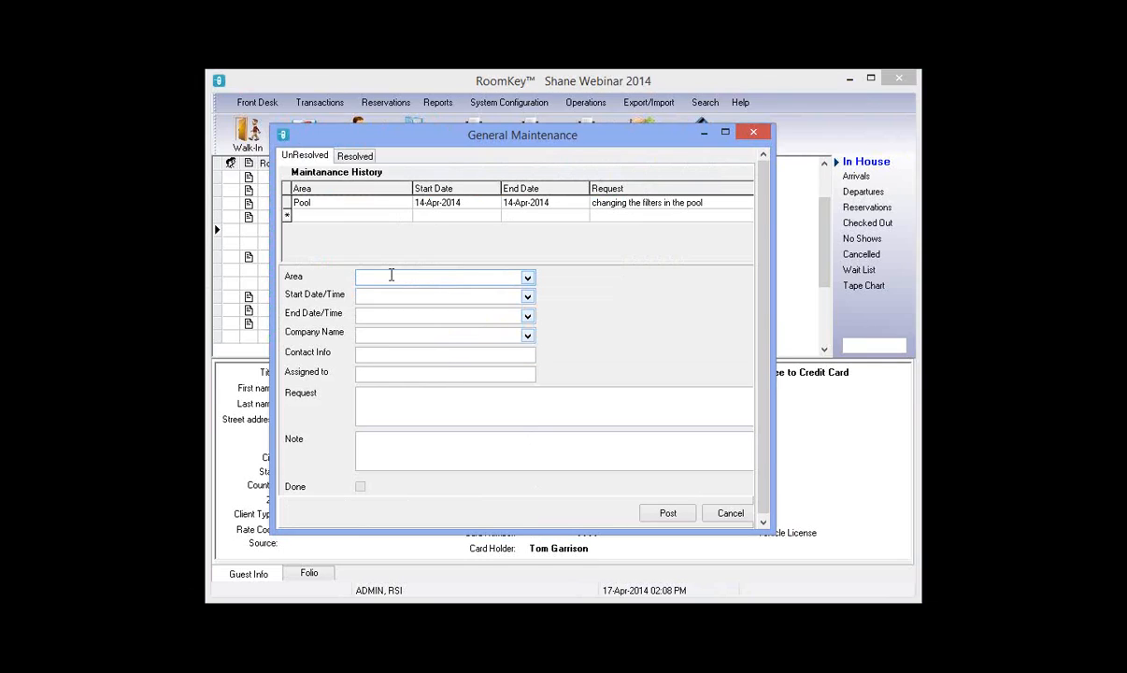
left_click(526, 280)
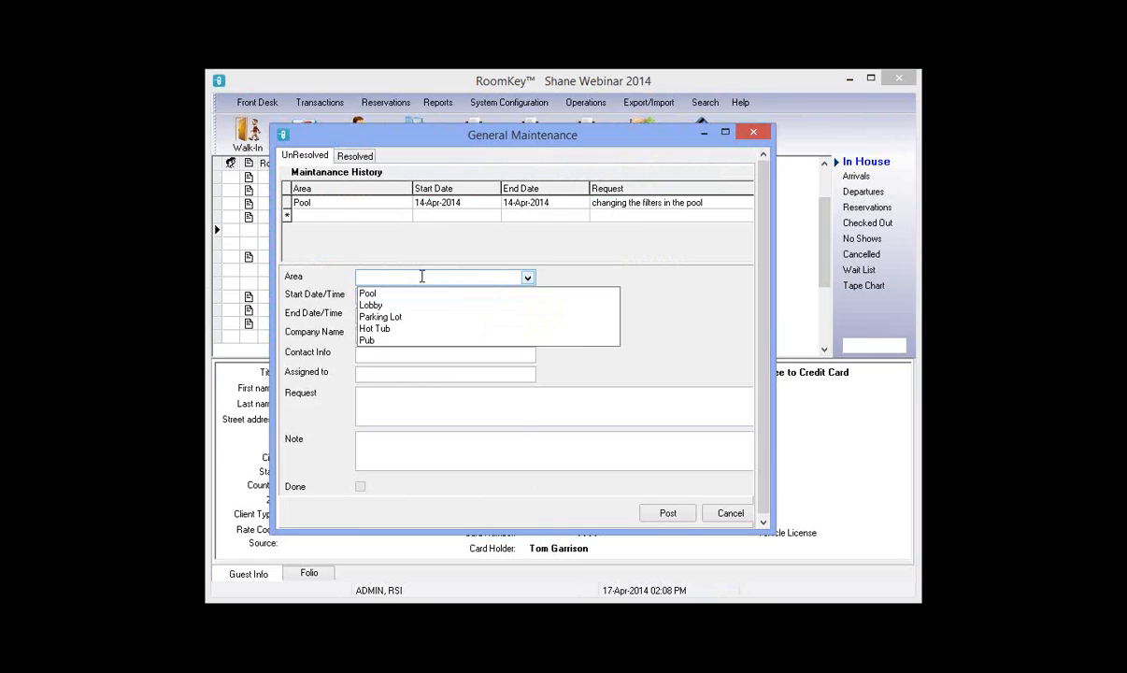
type("gfhfghfg")
key("ctrl+a")
type("Restaurant")
key("Return")
- Set the restaurant request's start date to 2014-05-01 and its end date to 2014-05-14
left_click(528, 297)
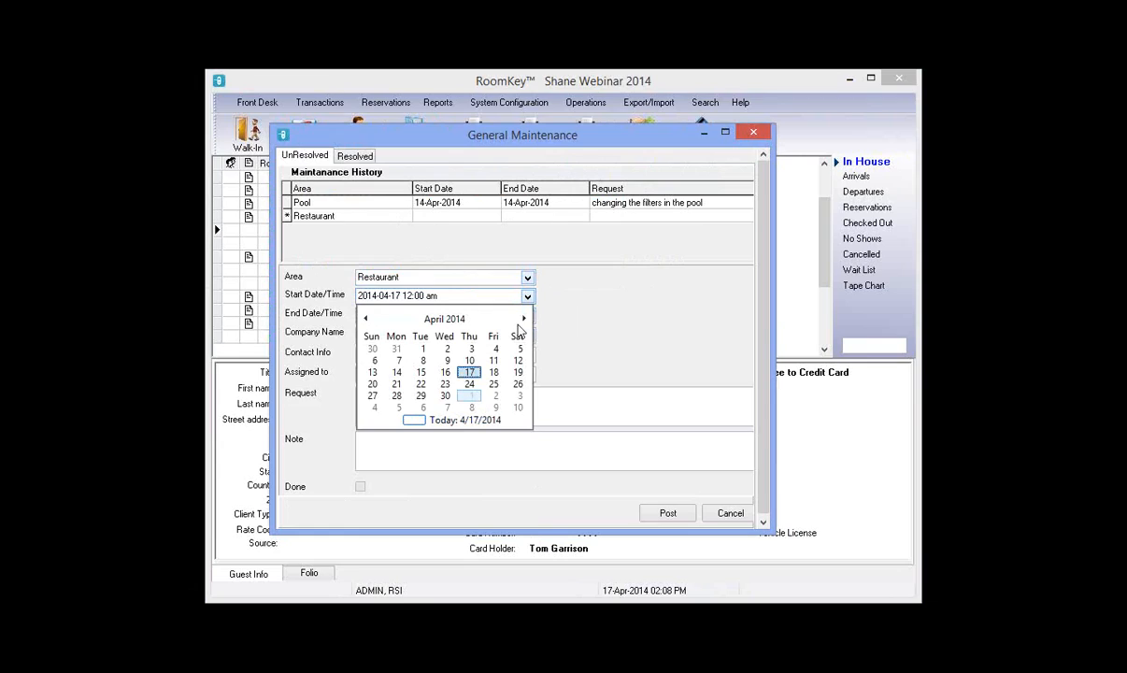
left_click(472, 397)
left_click(528, 317)
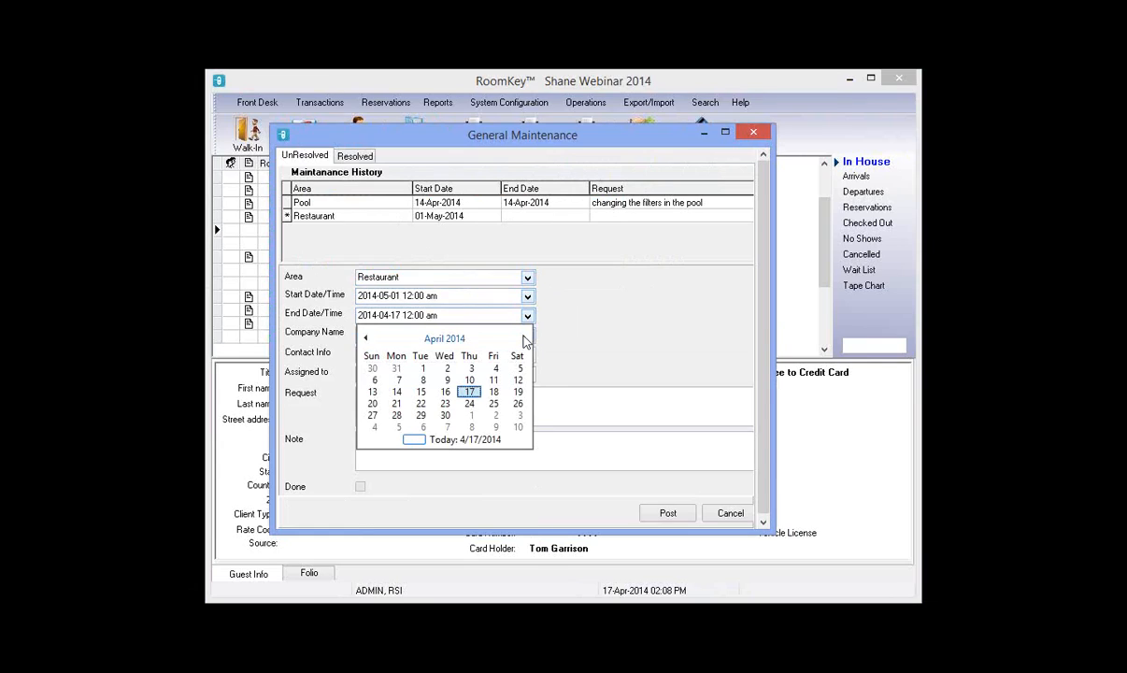
left_click(524, 339)
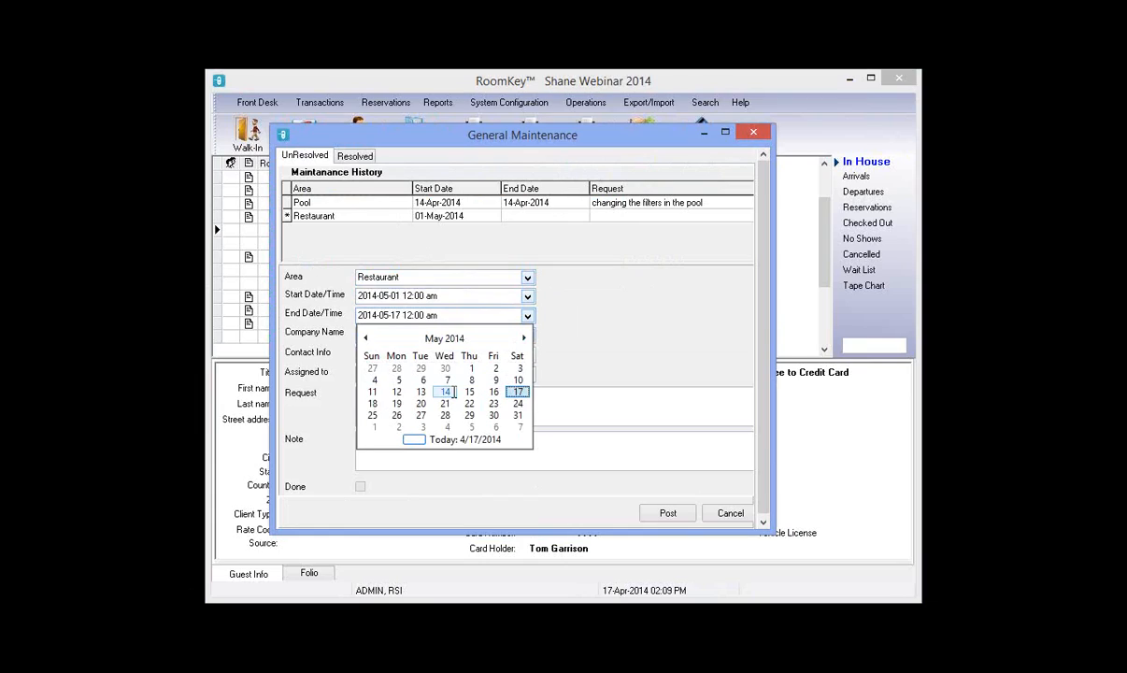
left_click(446, 392)
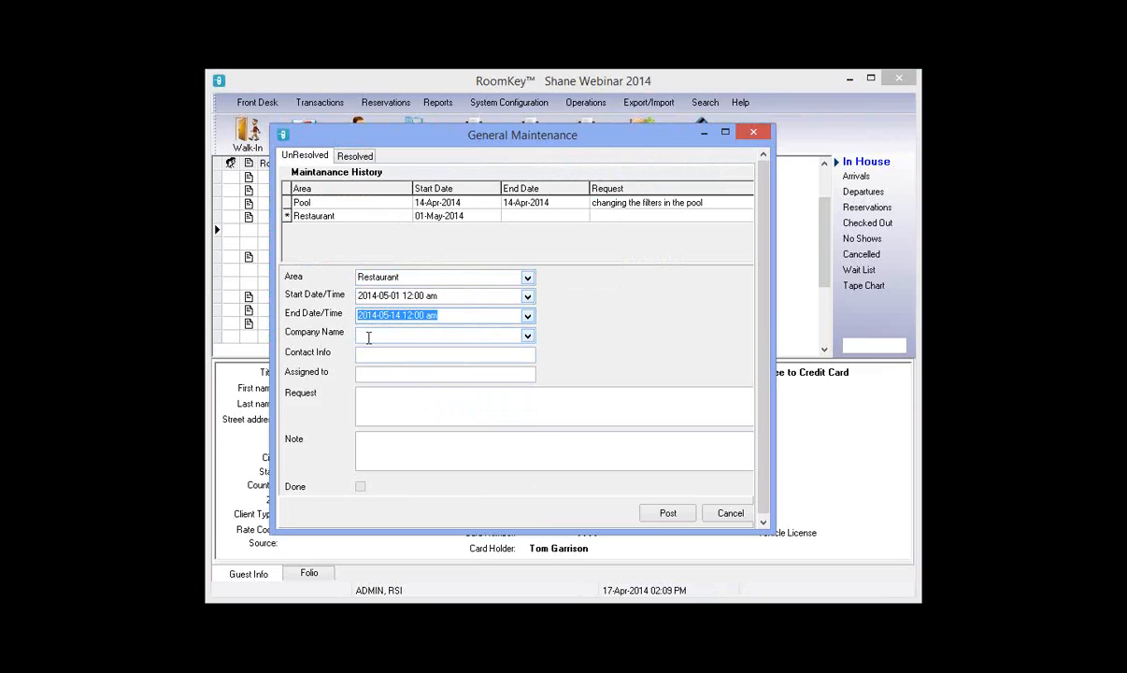
- Leave the company name blank and enter the assignee's first name for the restaurant request
left_click(528, 338)
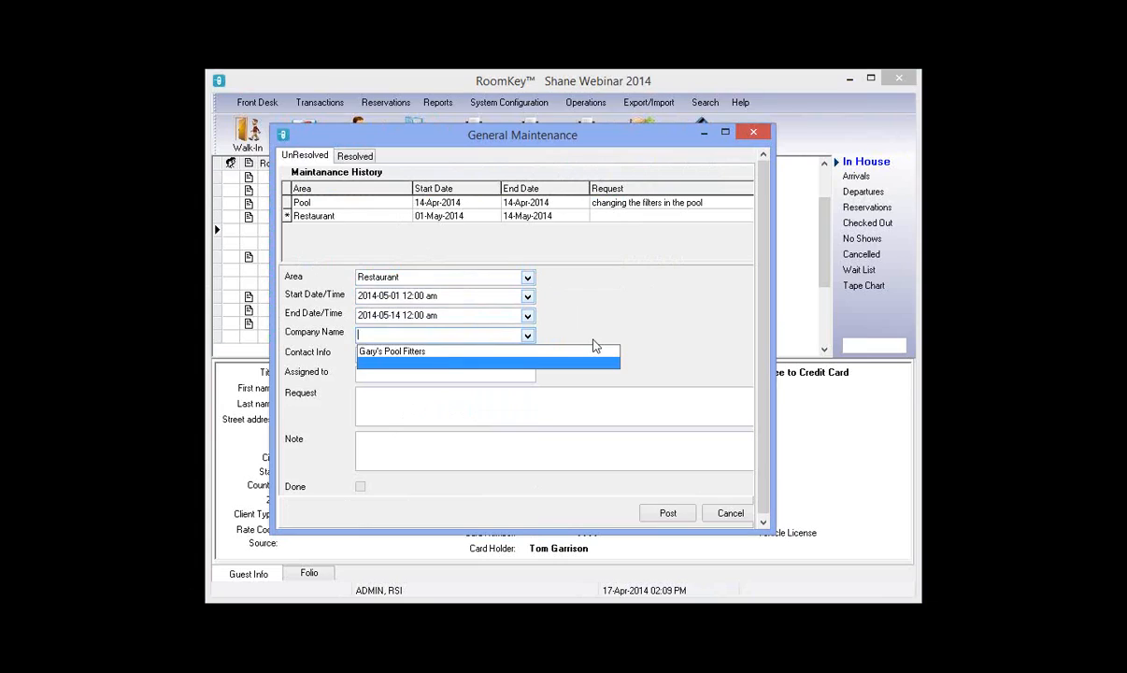
left_click(638, 293)
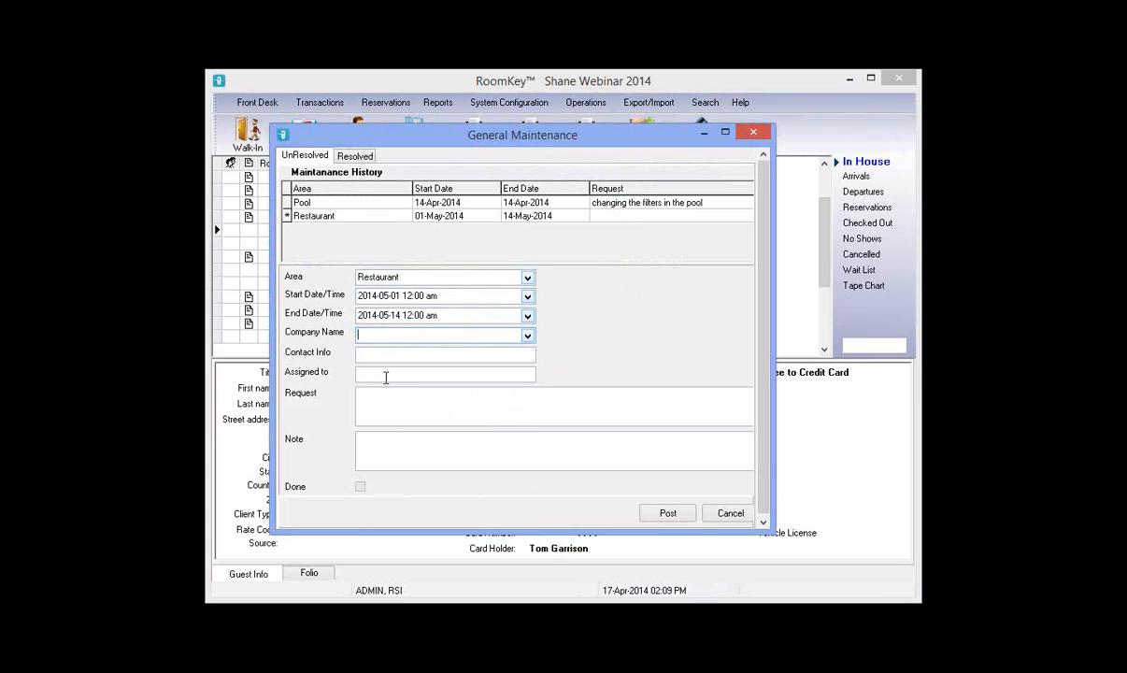
left_click(385, 375)
type("Maintenance")
key("BackSpace")
key("BackSpace")
key("BackSpace")
key("BackSpace")
key("BackSpace")
key("BackSpace")
key("BackSpace")
key("BackSpace")
key("BackSpace")
key("BackSpace")
key("BackSpace")
type("Jim")
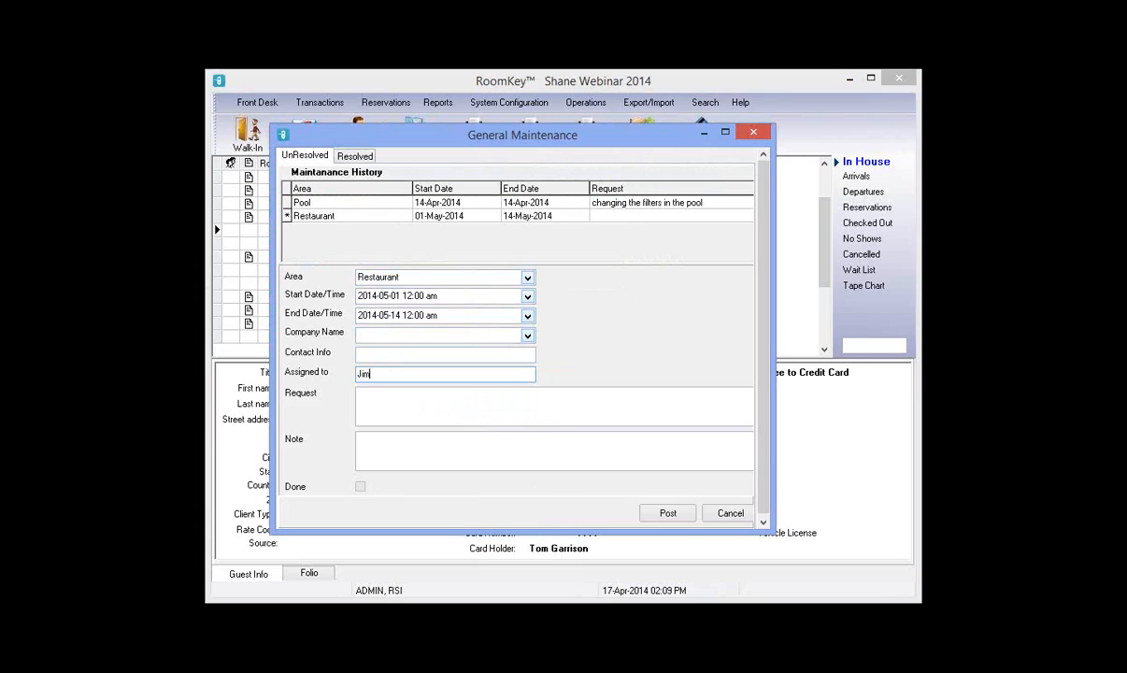
- Enter "Re-upholster the chairs" as the request text, post the restaurant request and close General Maintenance
left_click(390, 407)
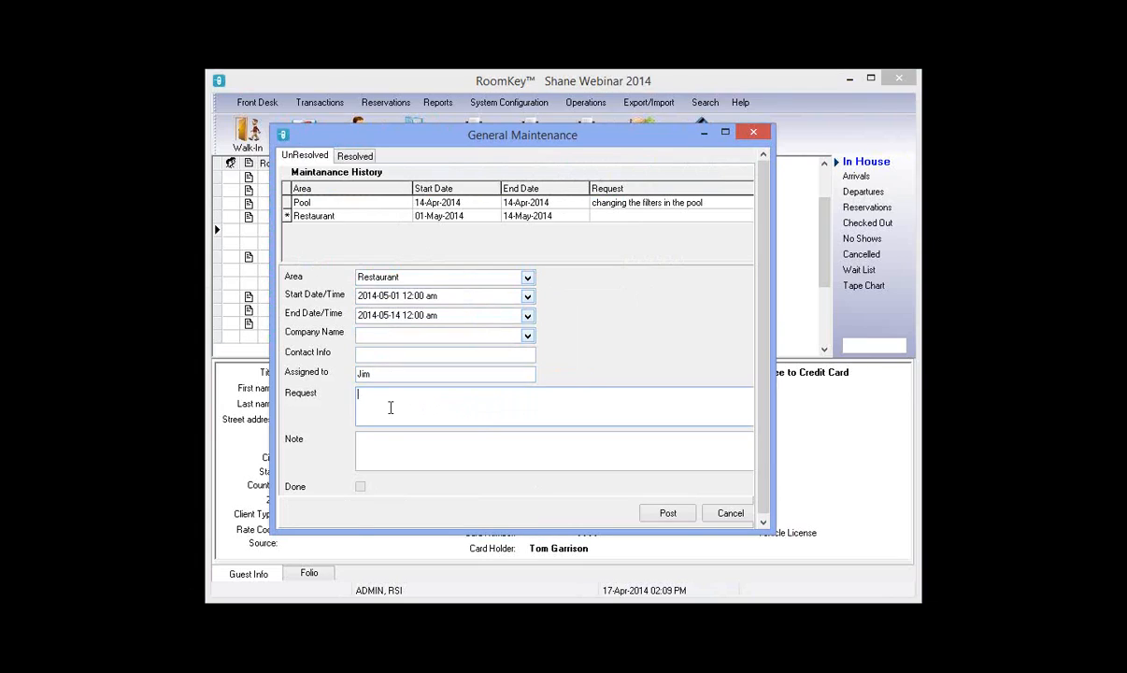
type("Re-upholster the chairs")
left_click(662, 514)
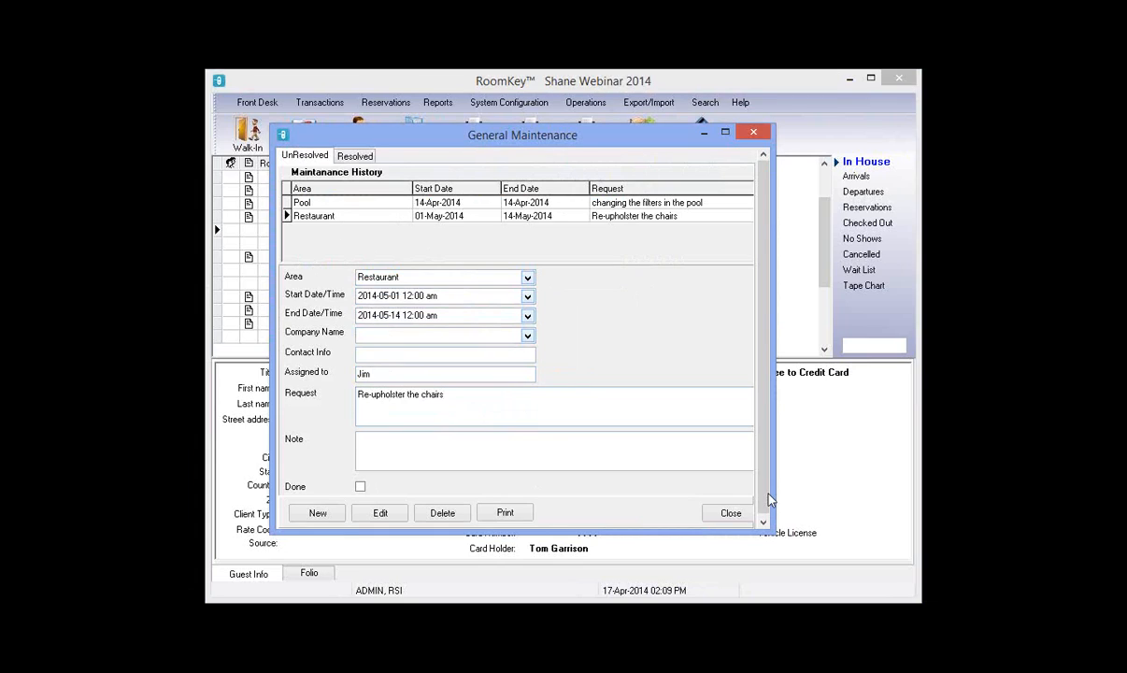
left_click(732, 513)
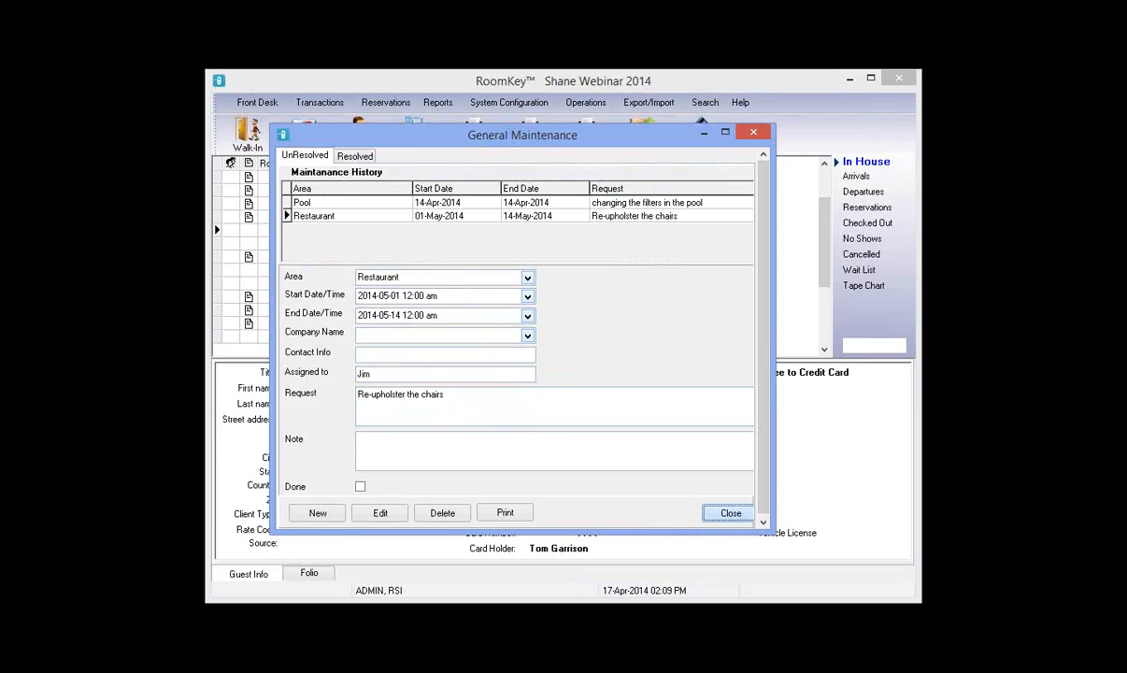
- Reopen General Maintenance from the maintenance module
left_click(583, 103)
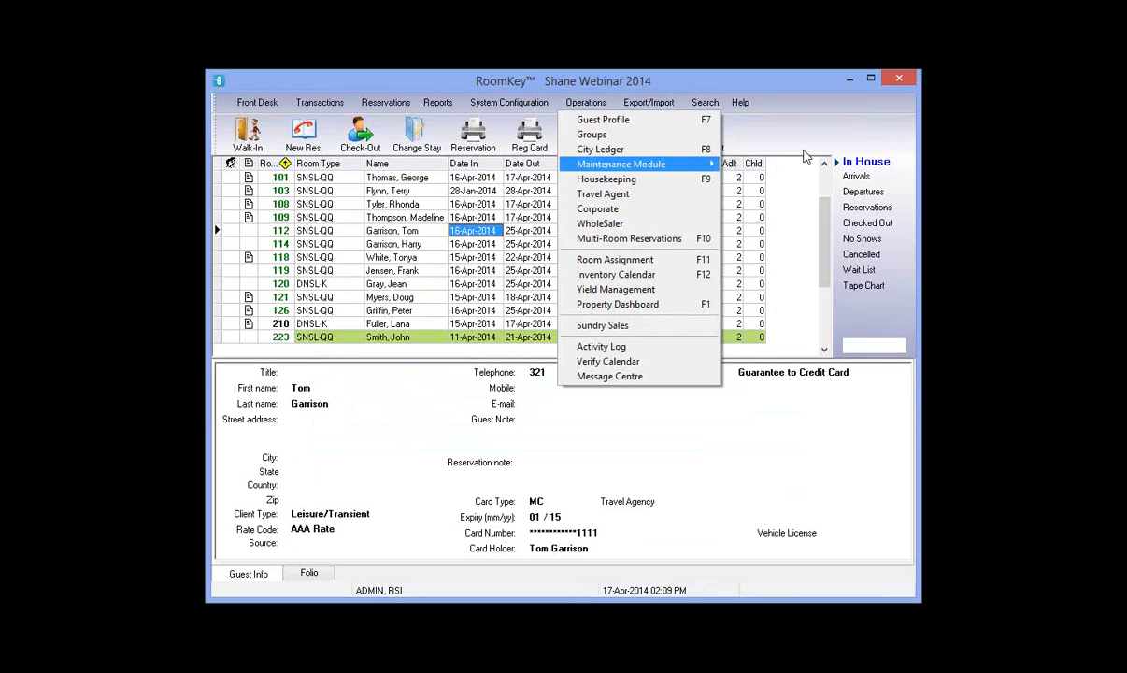
mouse_move(677, 165)
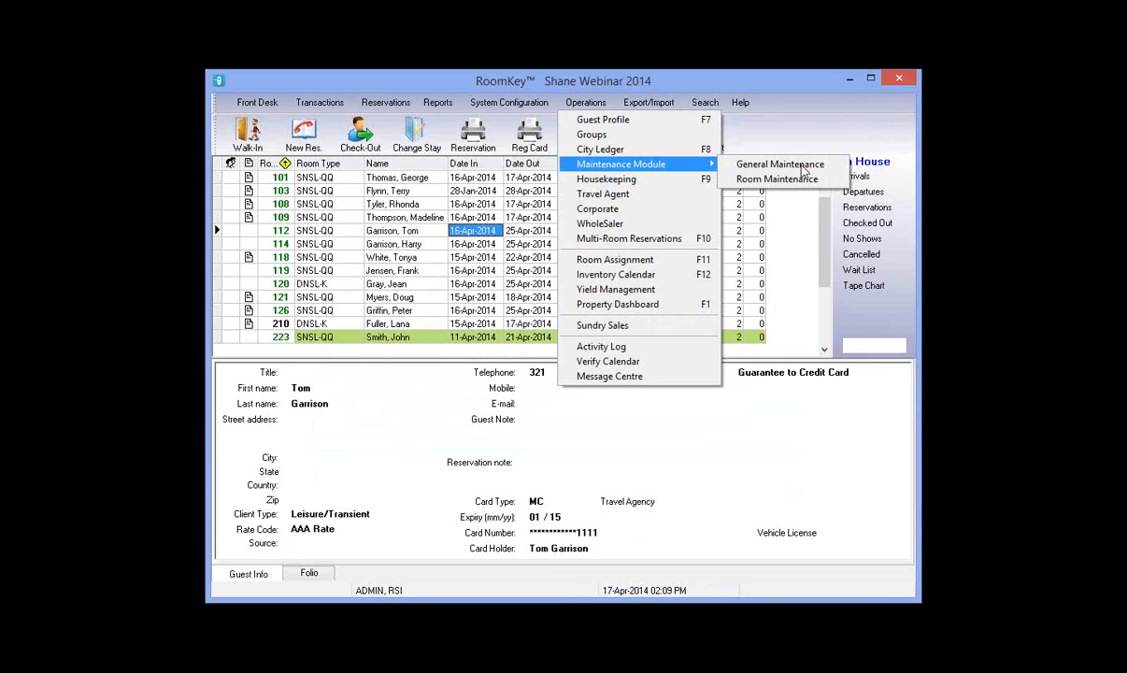
left_click(802, 166)
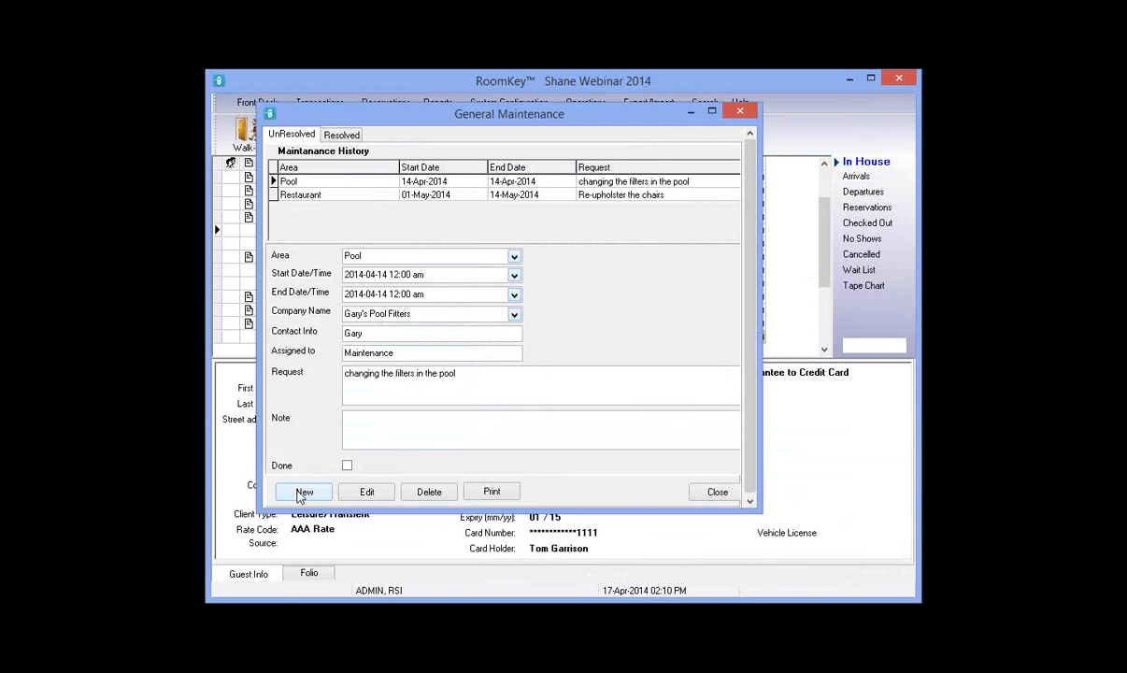
- Start a new request to check which areas can be chosen, and cancel it without saving
left_click(302, 492)
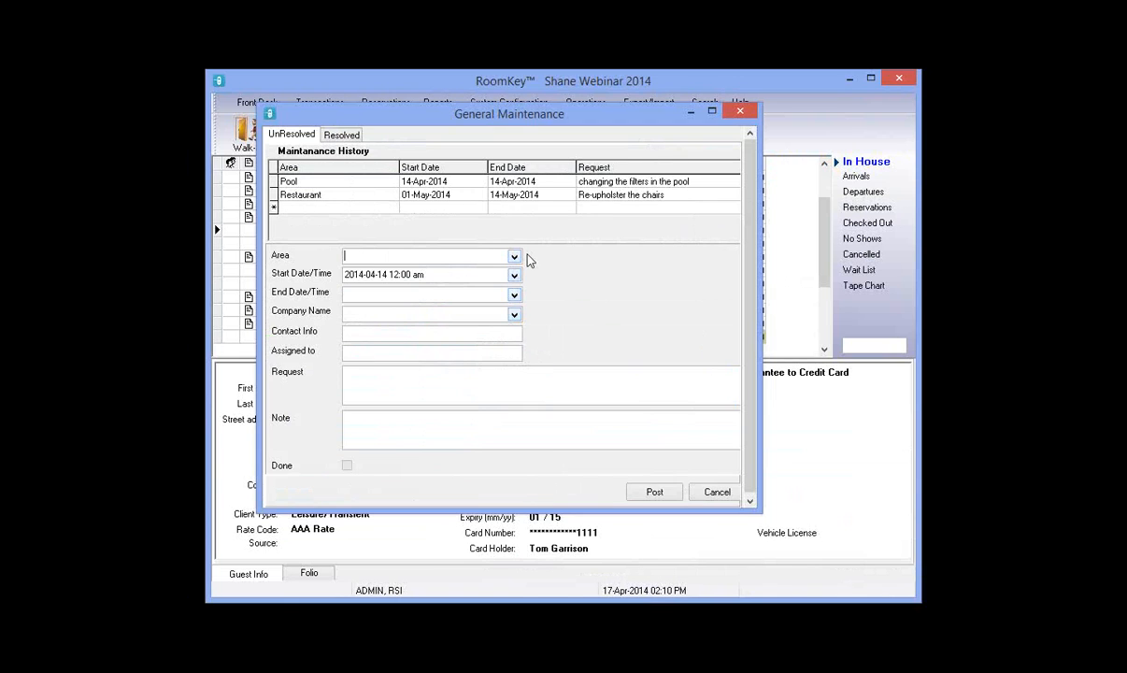
left_click(513, 256)
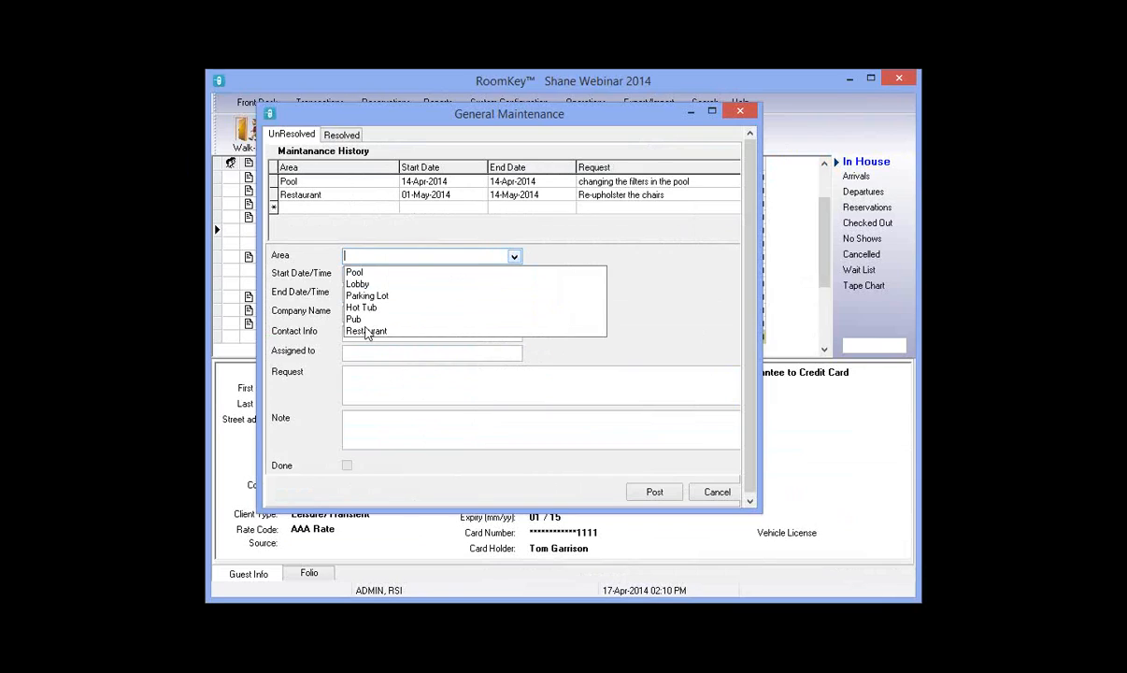
left_click(717, 493)
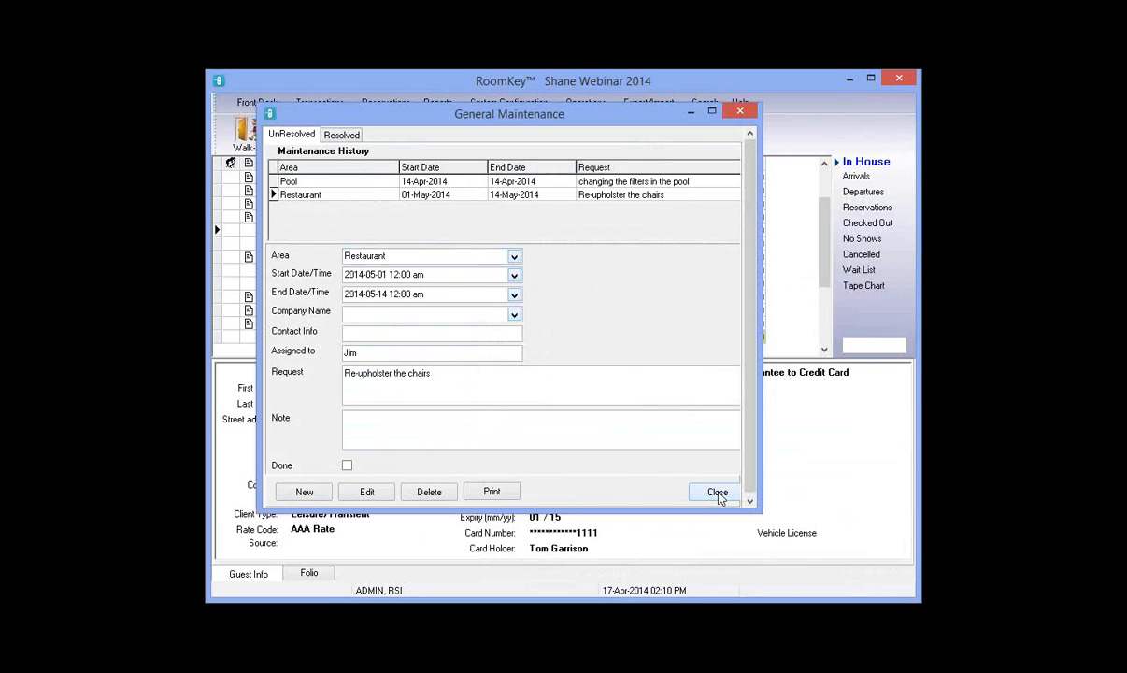
- Preview the printable report of unresolved requests at 150% zoom and close the preview
left_click(317, 182)
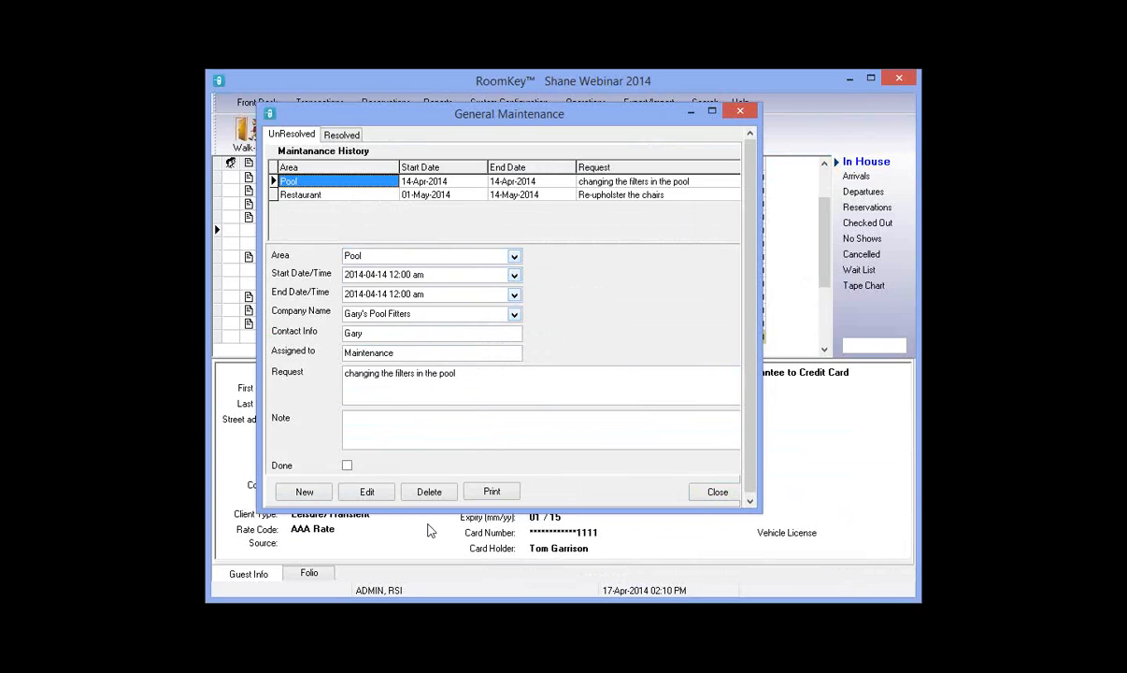
left_click(492, 493)
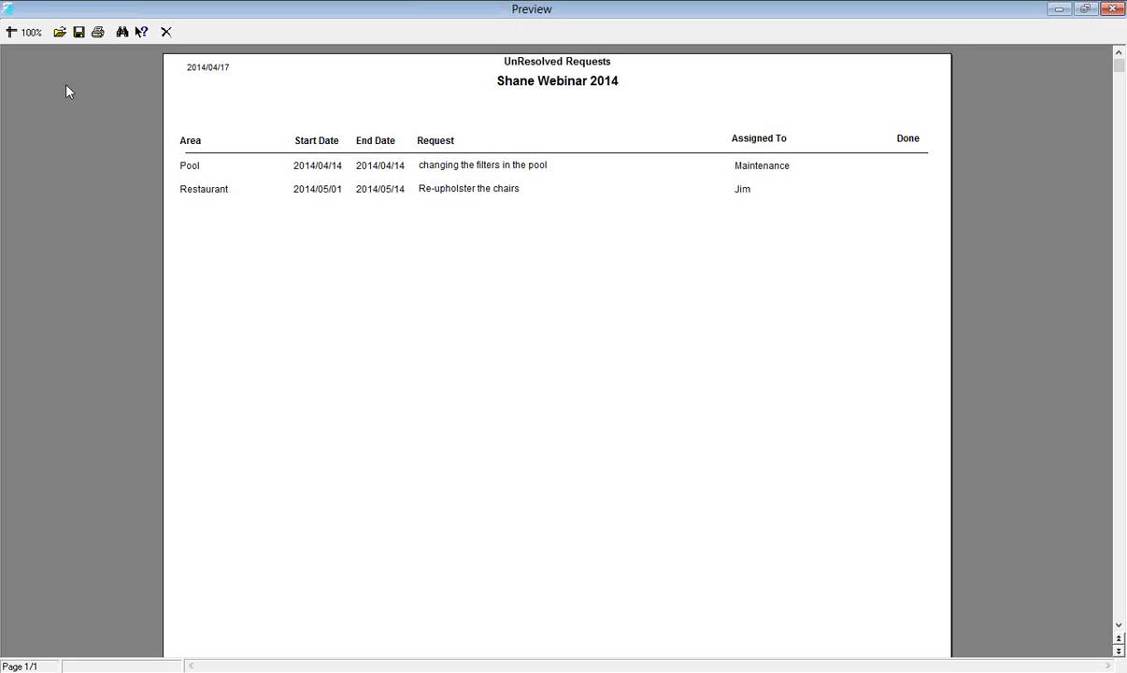
left_click(23, 32)
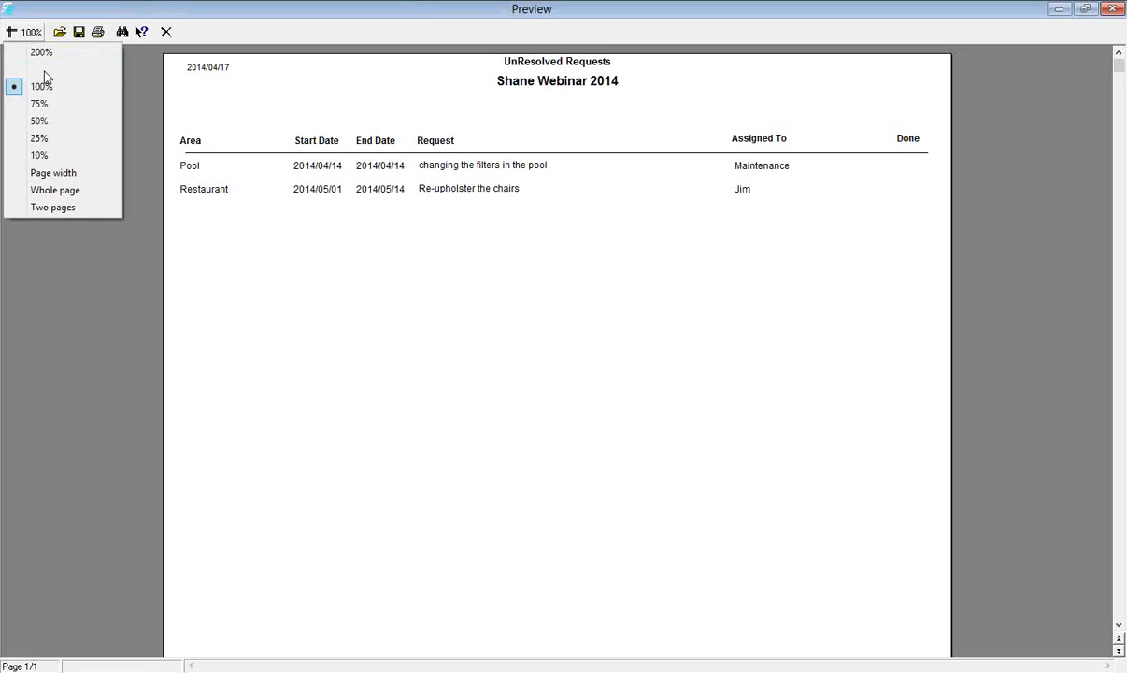
left_click(41, 69)
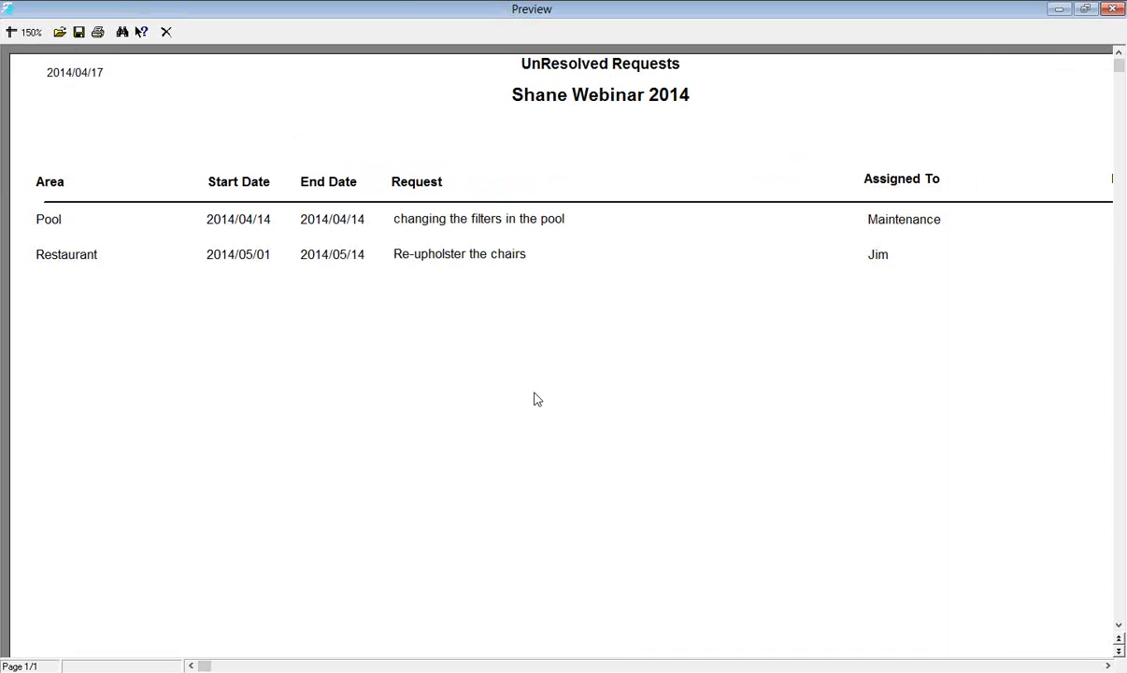
left_click(167, 32)
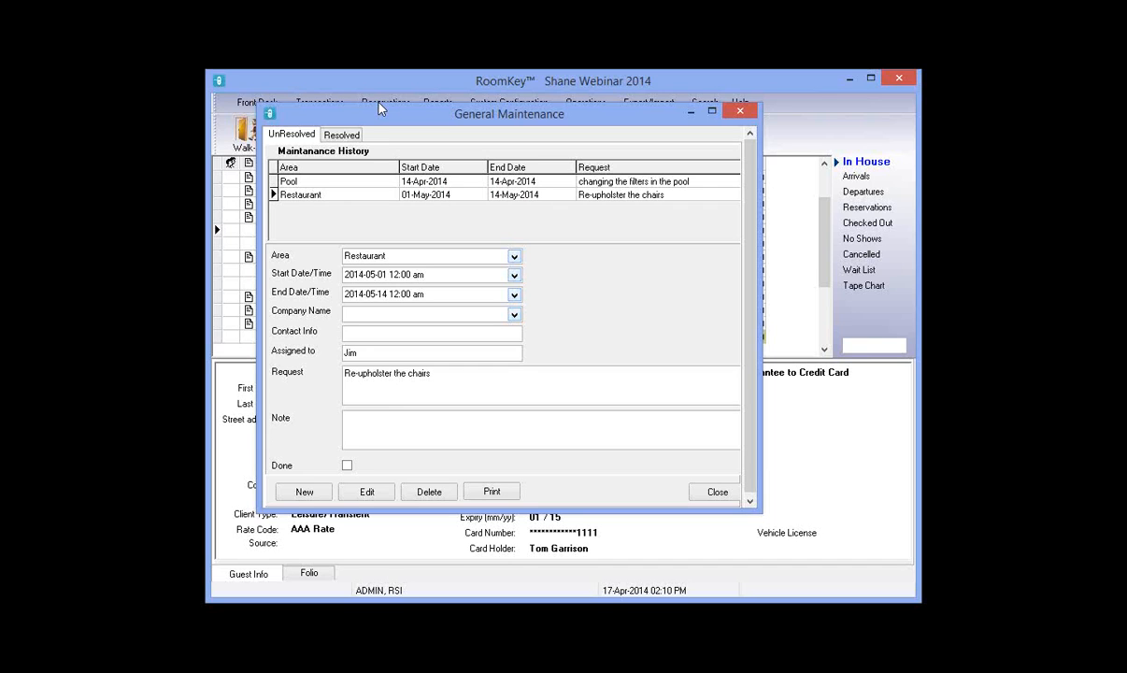
- Mark the pool request as done, note "got the filters at Home Depot" with the reference number, and post it
left_click(316, 184)
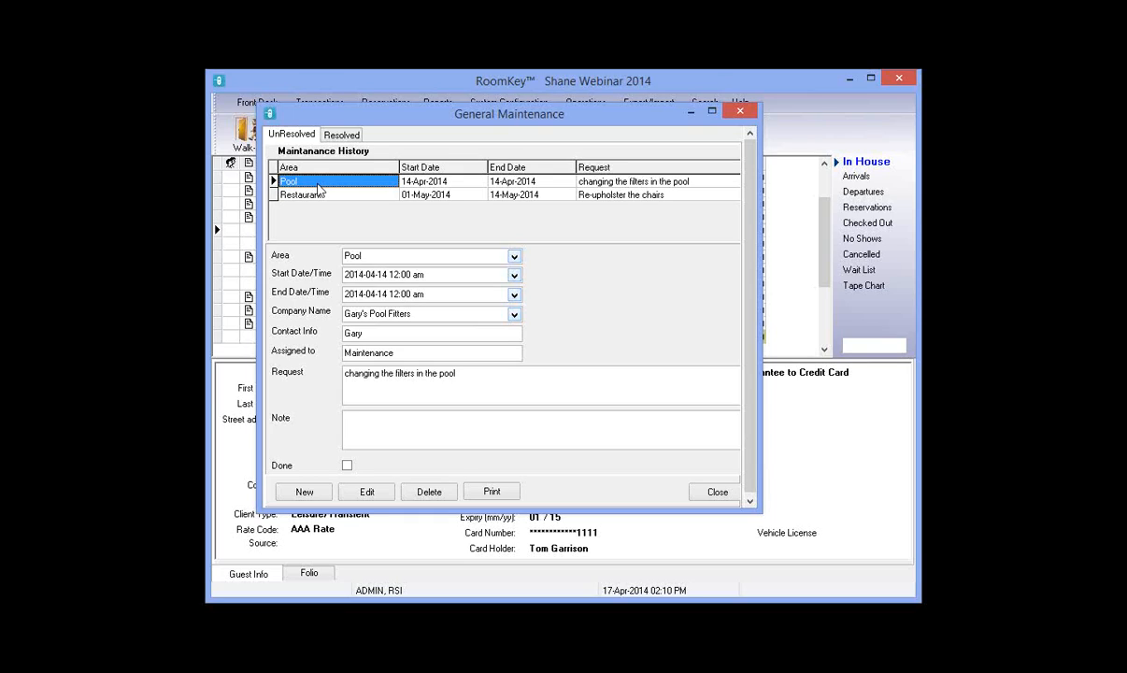
left_click(367, 492)
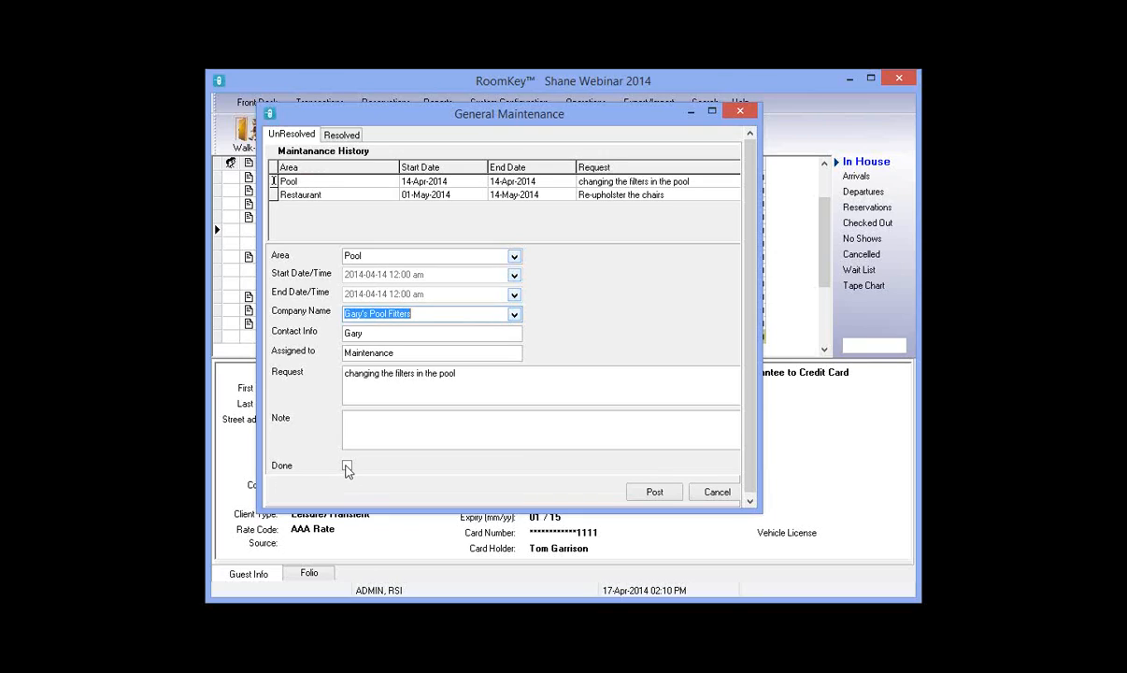
left_click(365, 431)
left_click(365, 431)
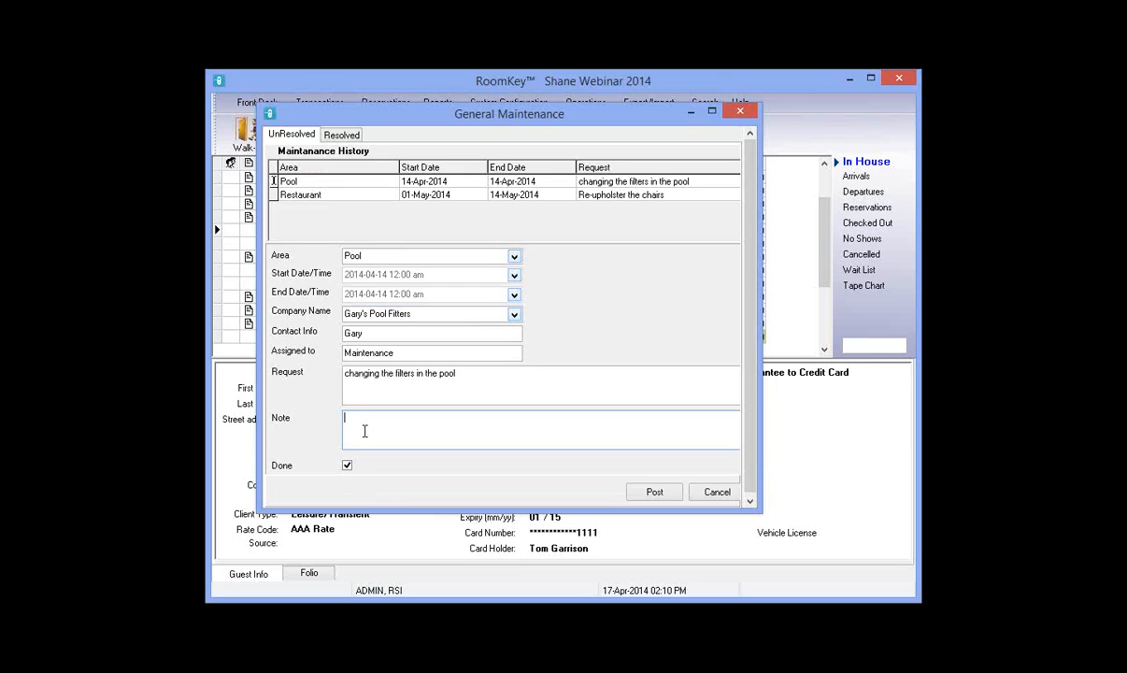
type("got the filters at Home Depot #5465484")
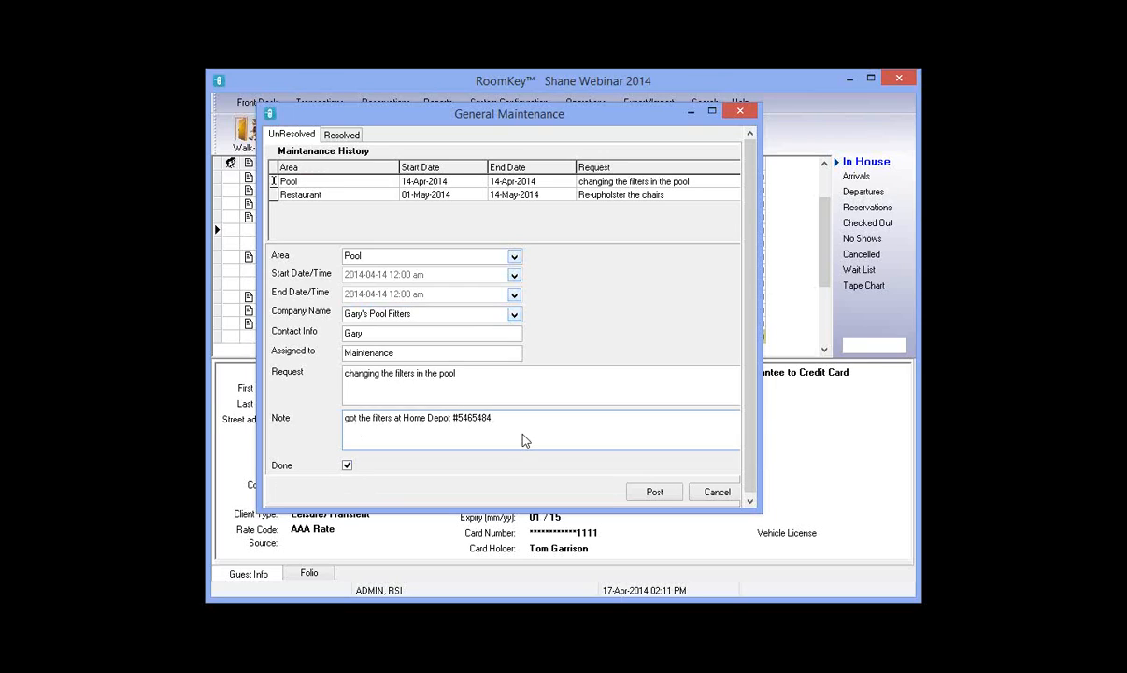
left_click(670, 499)
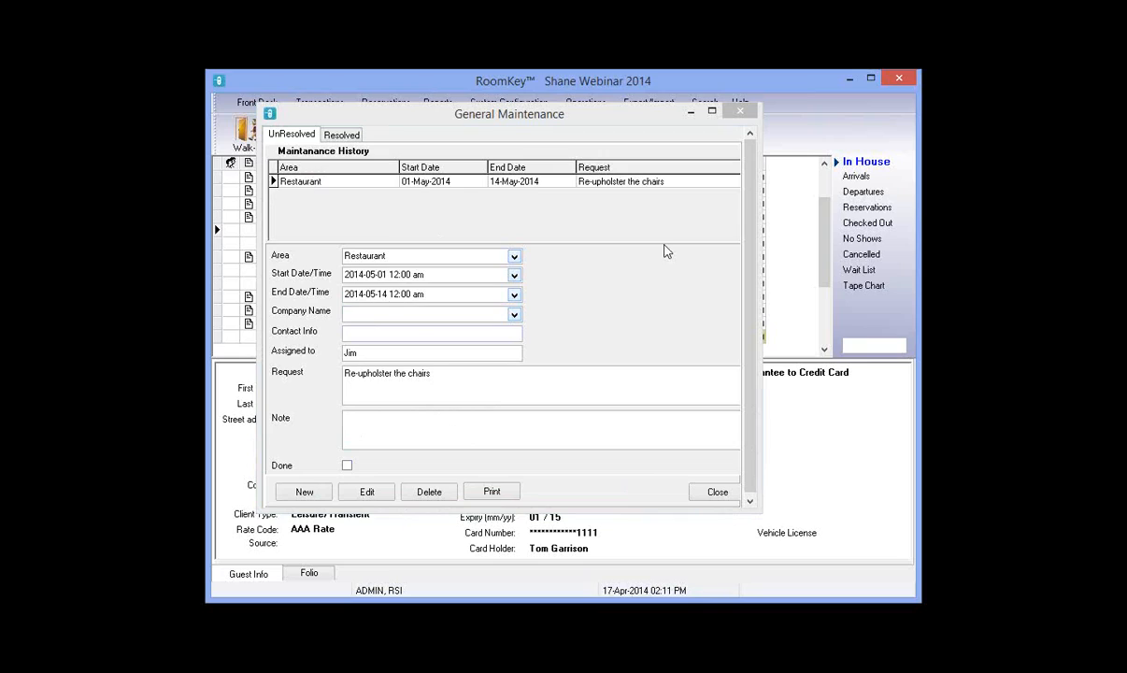
- Review the resolved maintenance requests from the first pool entry to the pub, preview their printable report and close the preview
left_click(342, 136)
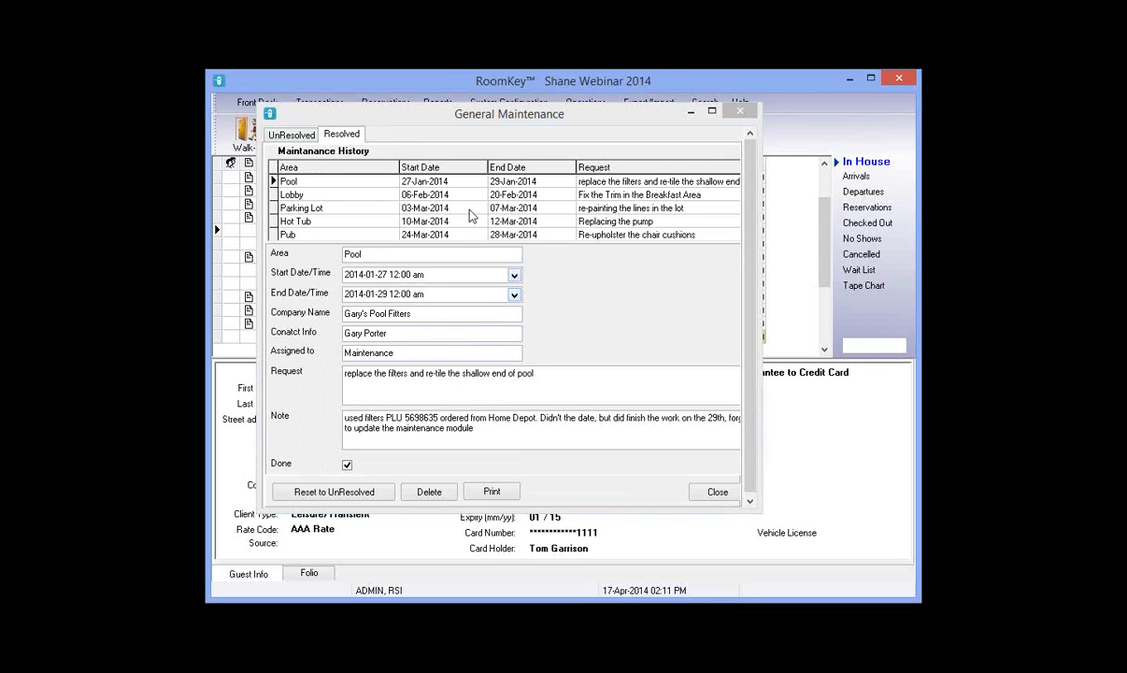
left_click(472, 216)
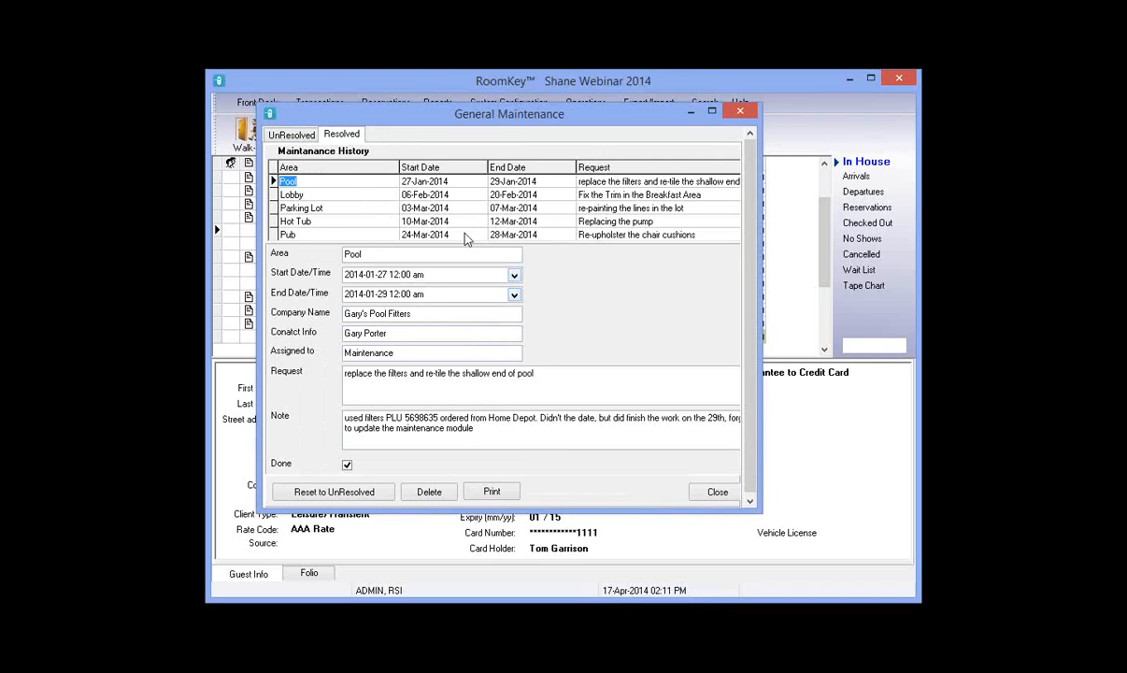
key("Down")
key("Down")
key("Down")
key("Down")
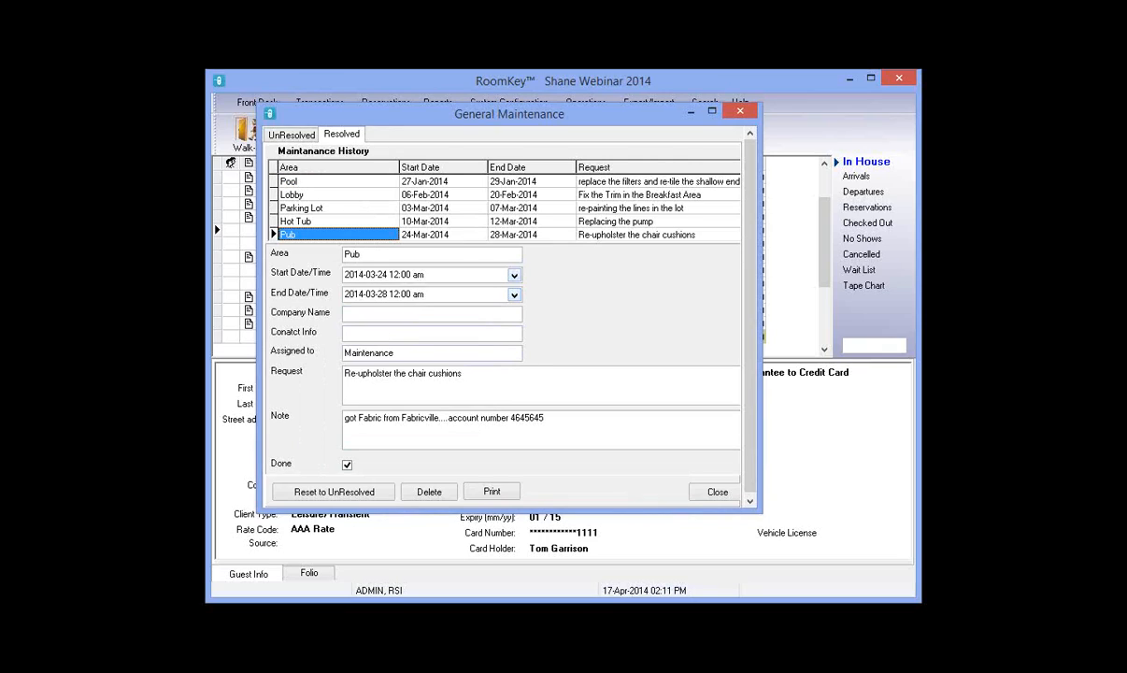
left_click(492, 491)
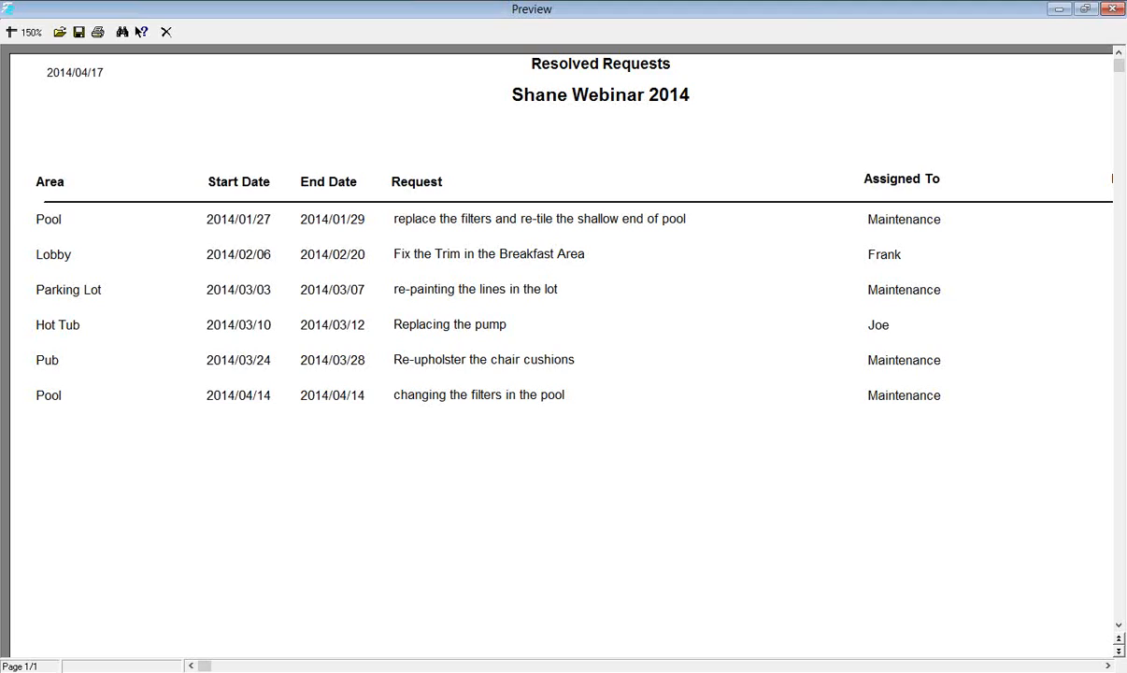
left_click(165, 33)
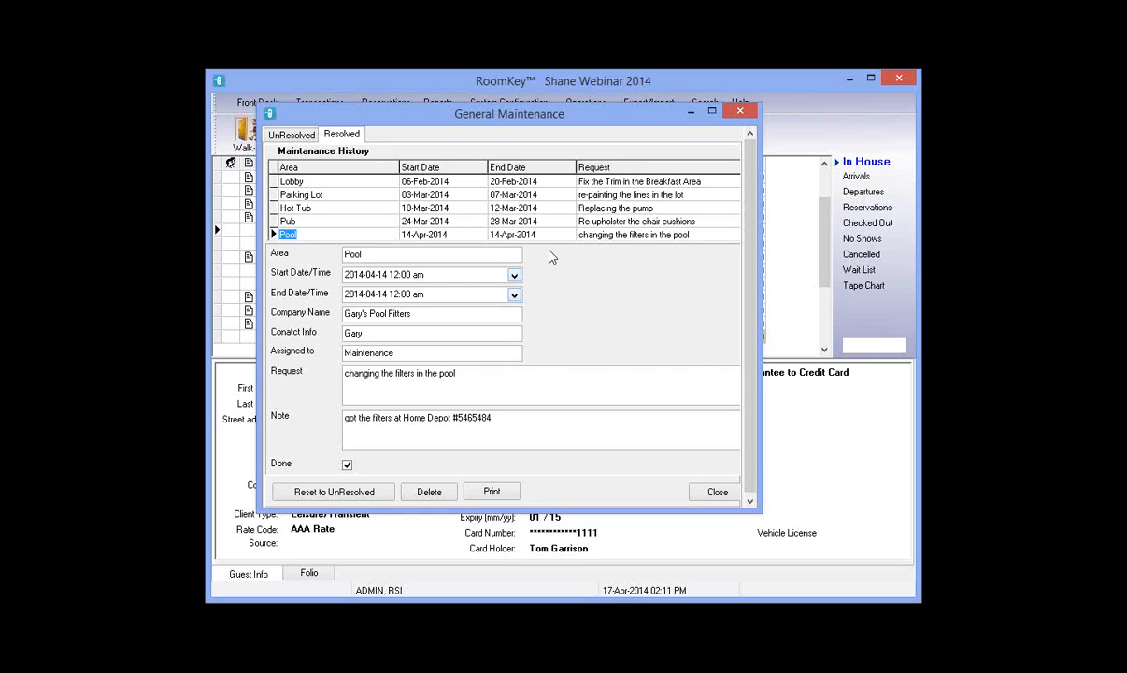
- Reset the resolved 14-Apr-2014 pool request to unresolved and close General Maintenance
left_click(425, 236)
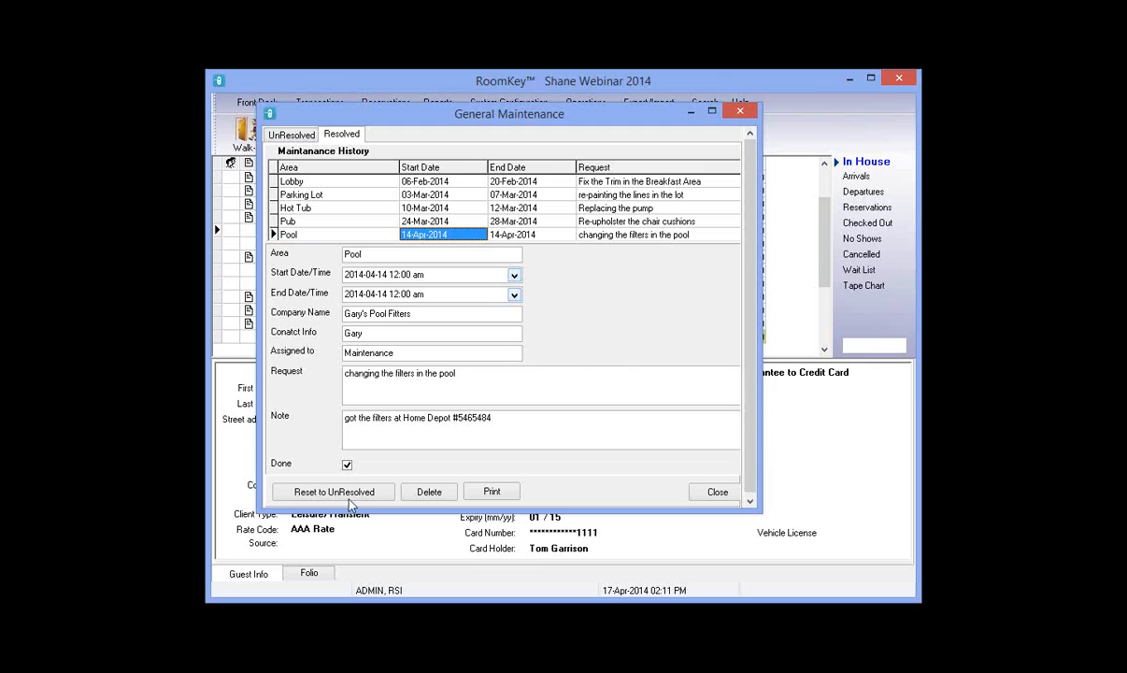
left_click(341, 493)
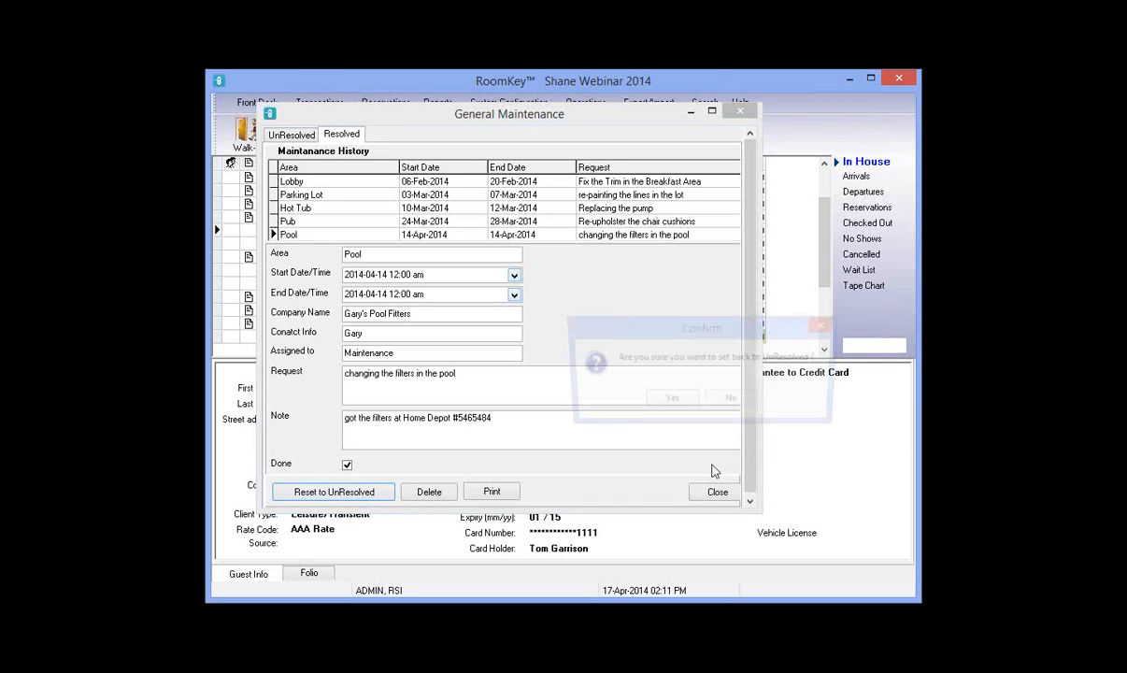
left_click(671, 402)
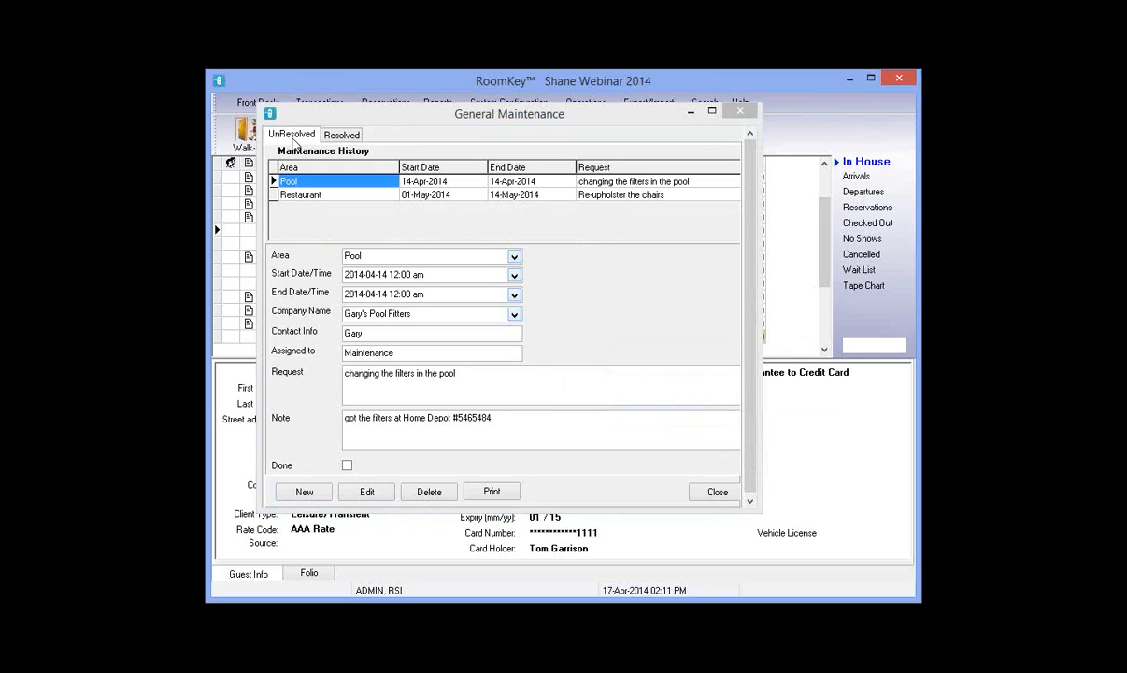
left_click(716, 492)
- Open Room Maintenance from the maintenance module and move its window fully over the main window
left_click(585, 103)
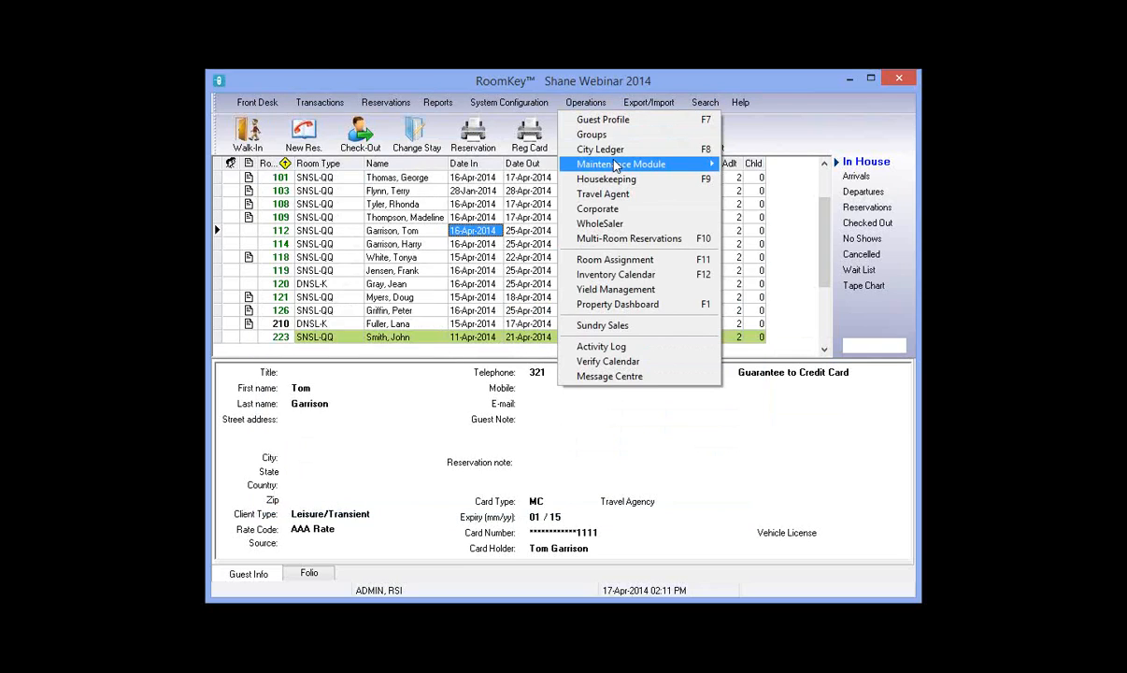
mouse_move(717, 172)
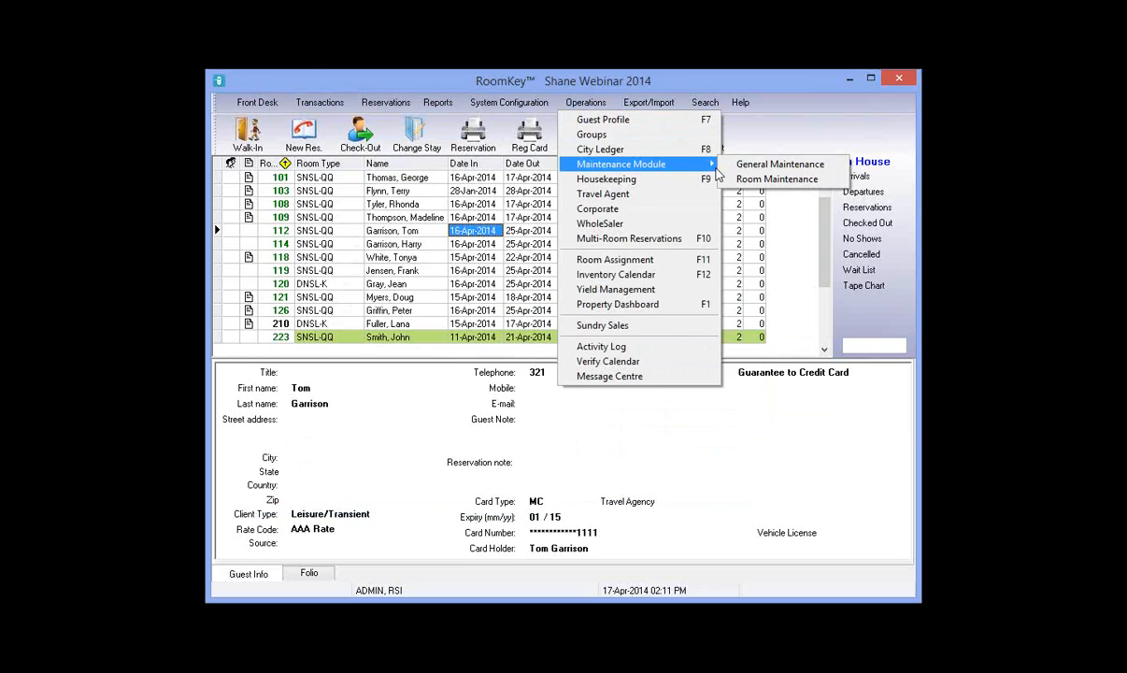
left_click(788, 179)
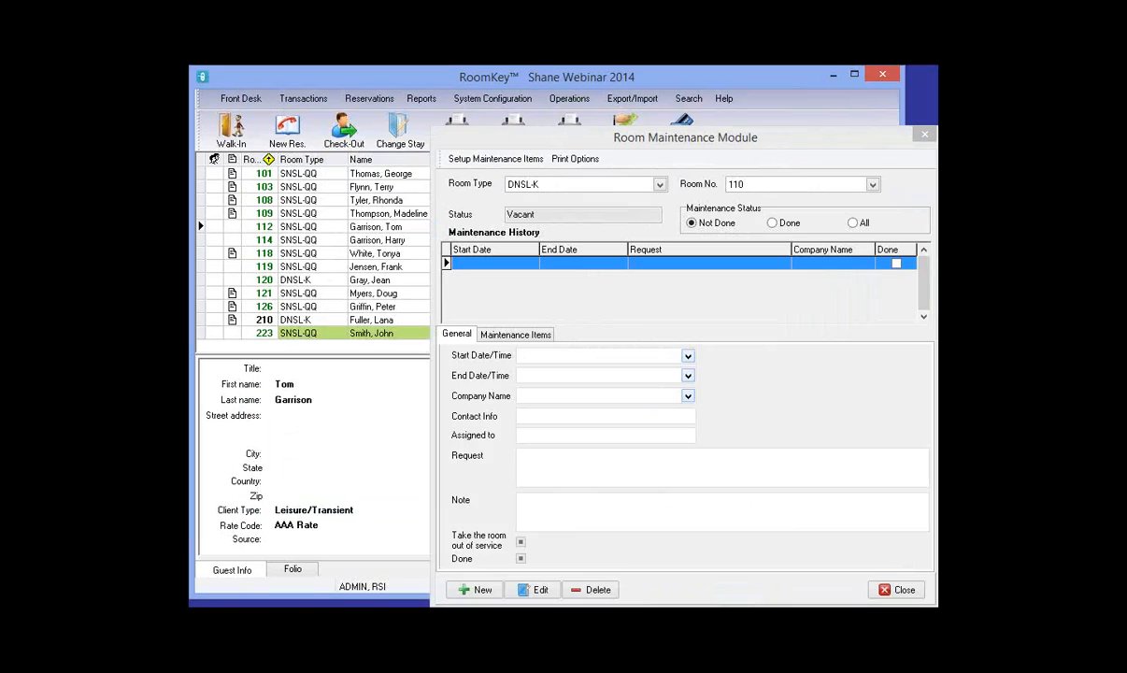
left_click_drag(556, 130, 451, 103)
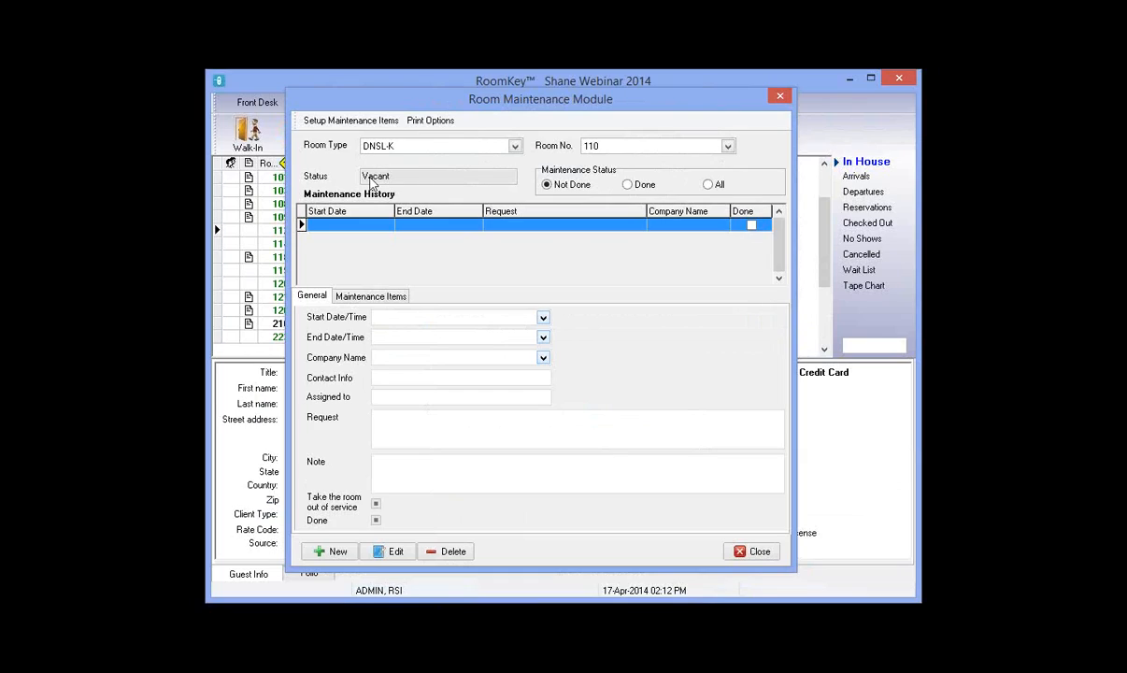
- Choose room type SNSL-QQ and room 107 for maintenance
left_click(366, 147)
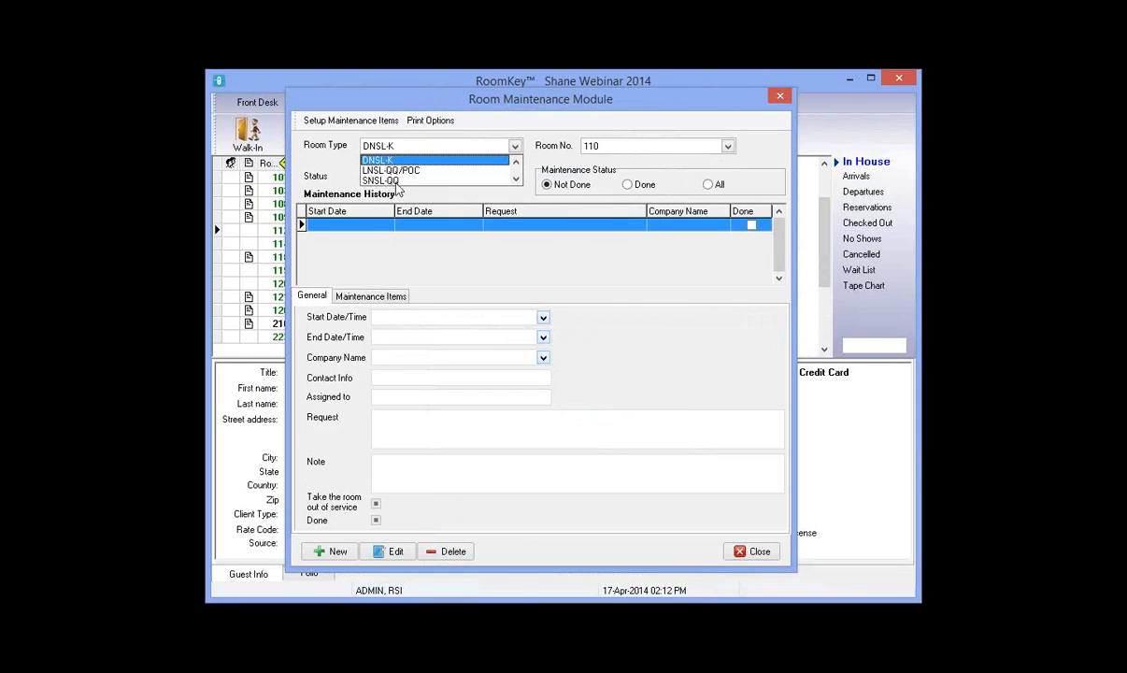
left_click(390, 181)
left_click(728, 146)
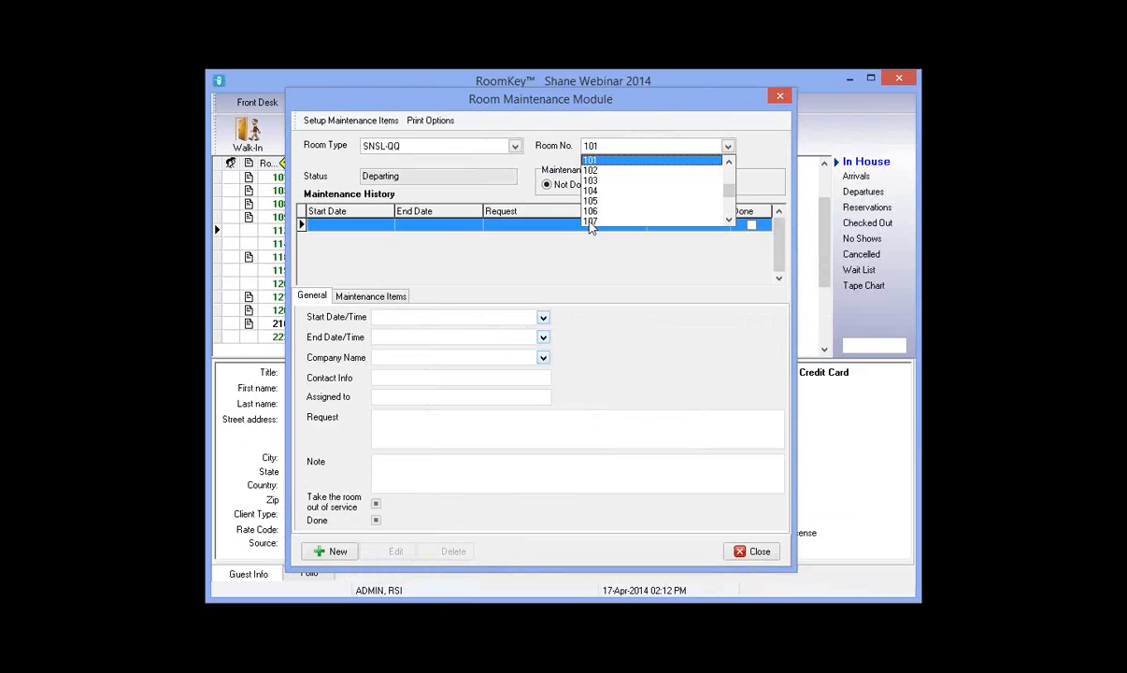
left_click(590, 223)
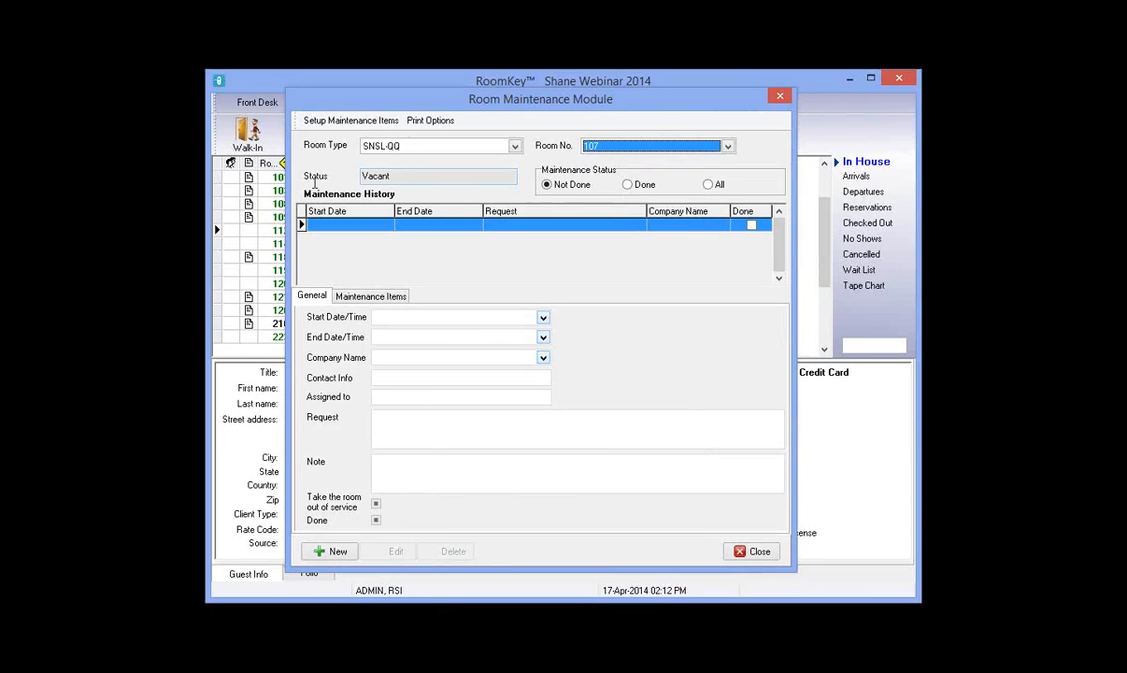
key("Tab")
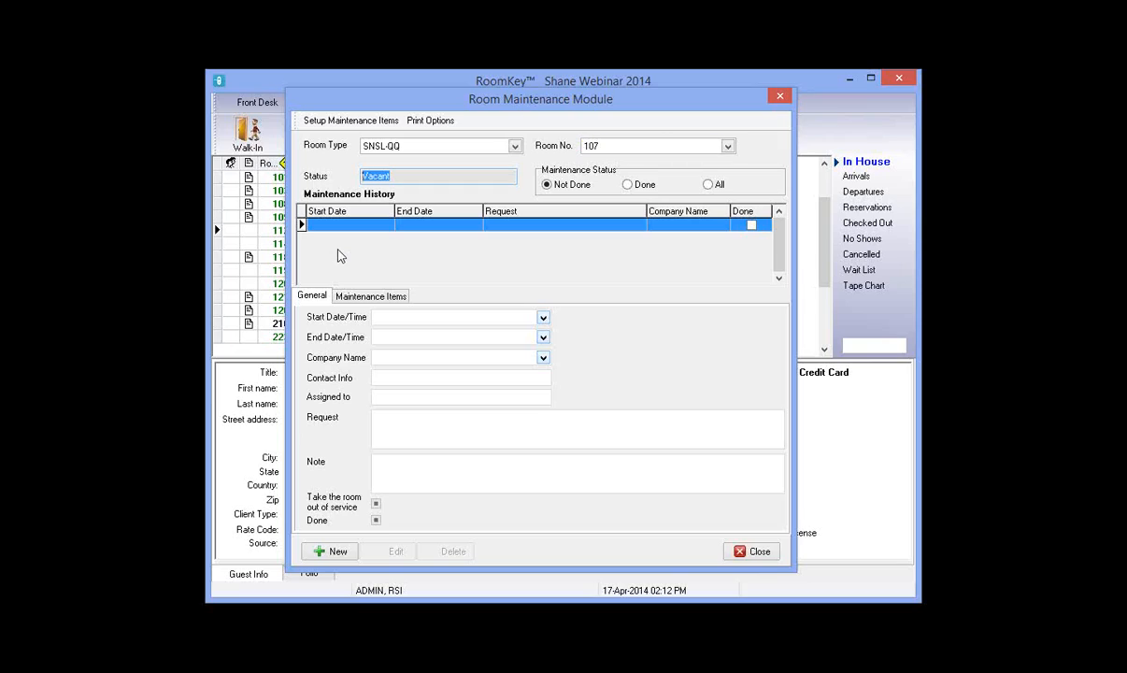
- Start a new request for room 107 running from 2014-04-17 to 2014-04-18, assigned to Maintenance
left_click(333, 553)
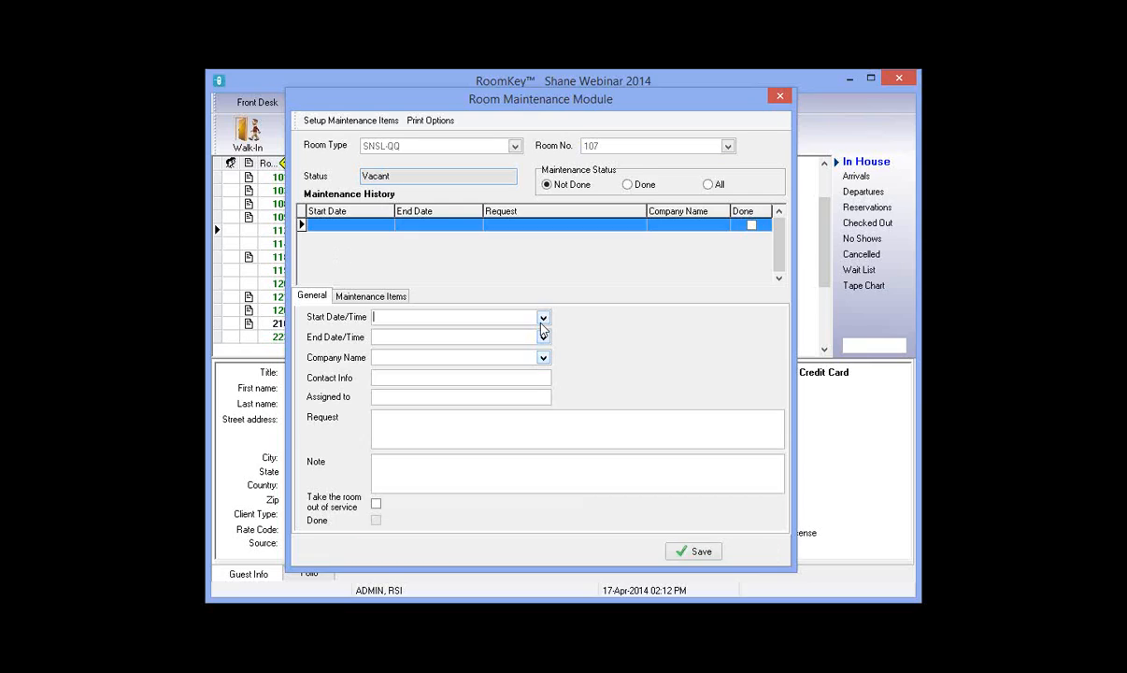
left_click(543, 319)
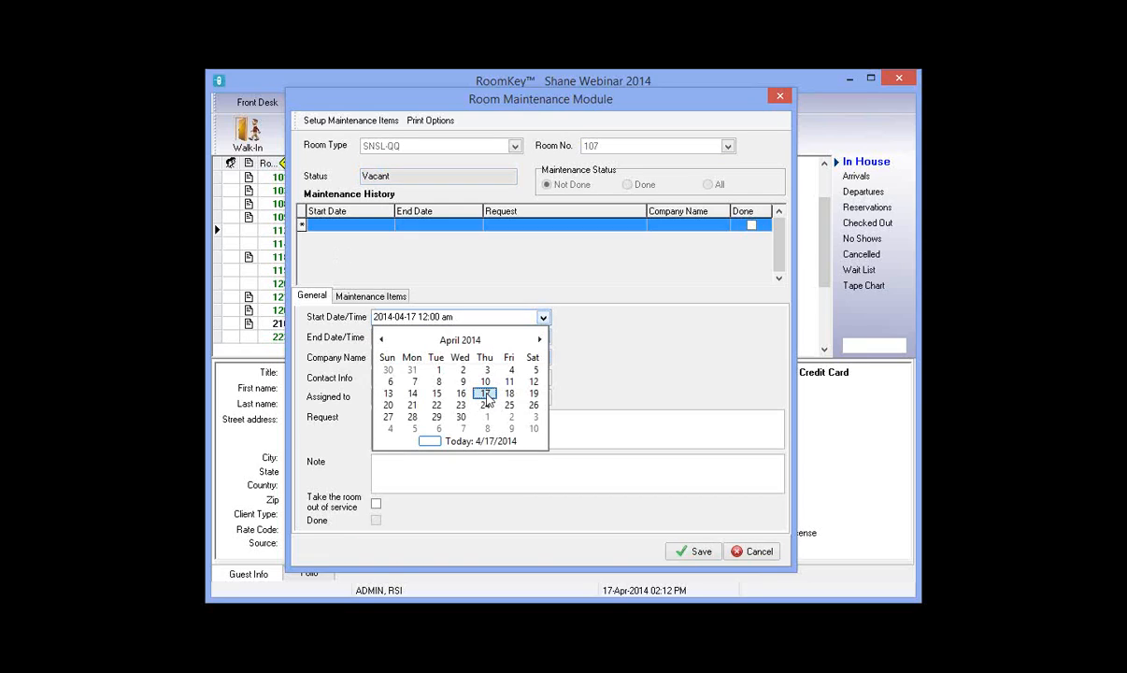
left_click(486, 393)
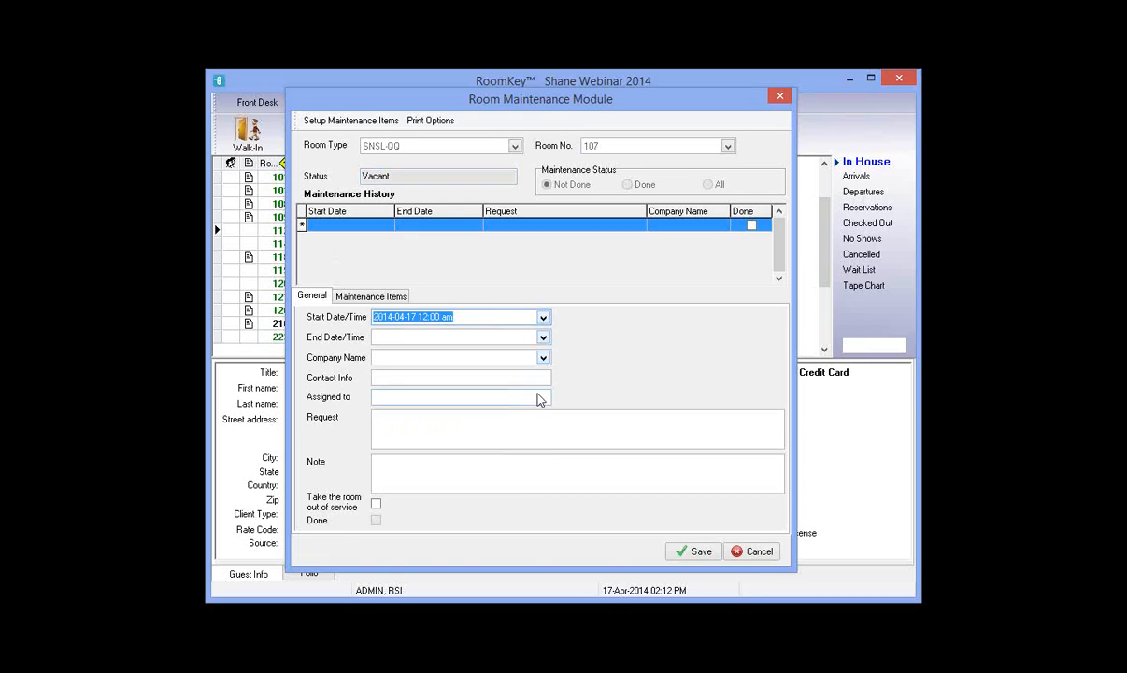
left_click(543, 337)
left_click(510, 414)
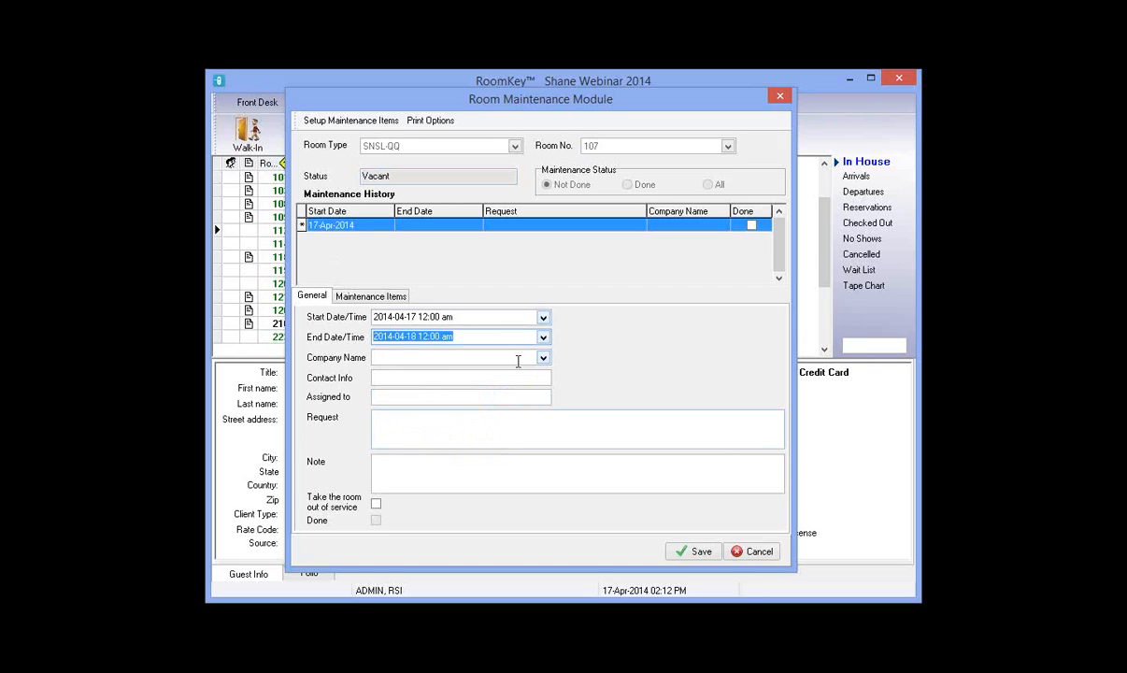
left_click(400, 400)
type("Maint")
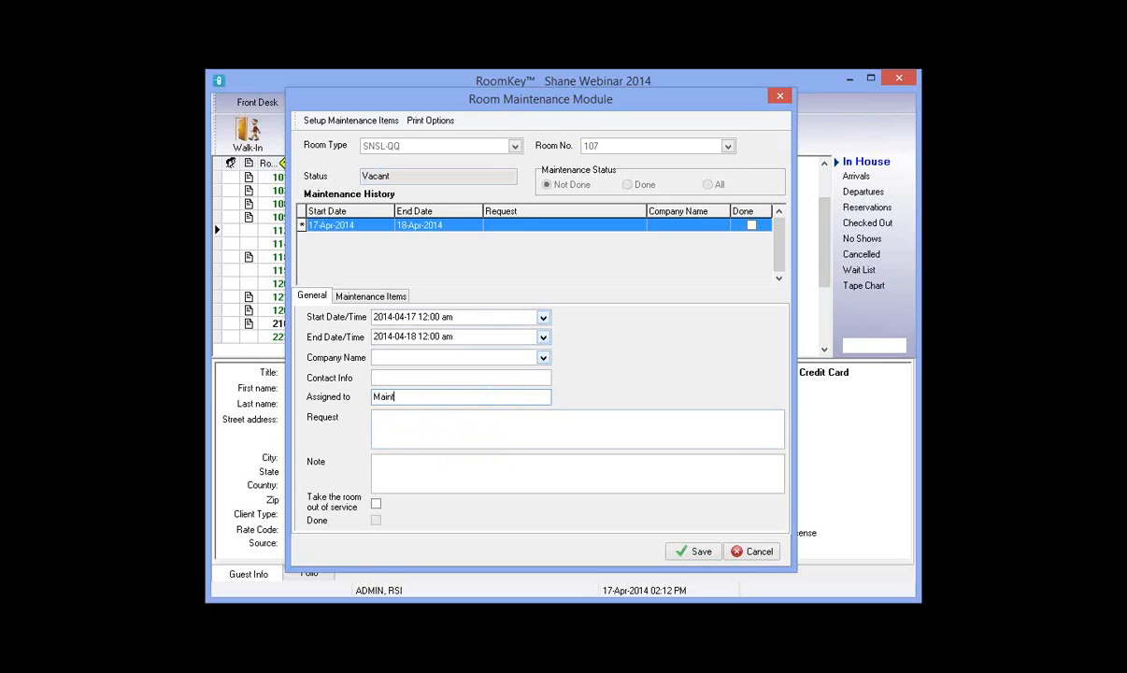
type("enance")
- Enter "replacing a broken toilet" as the request text, take room 107 out of service and save the request
left_click(415, 421)
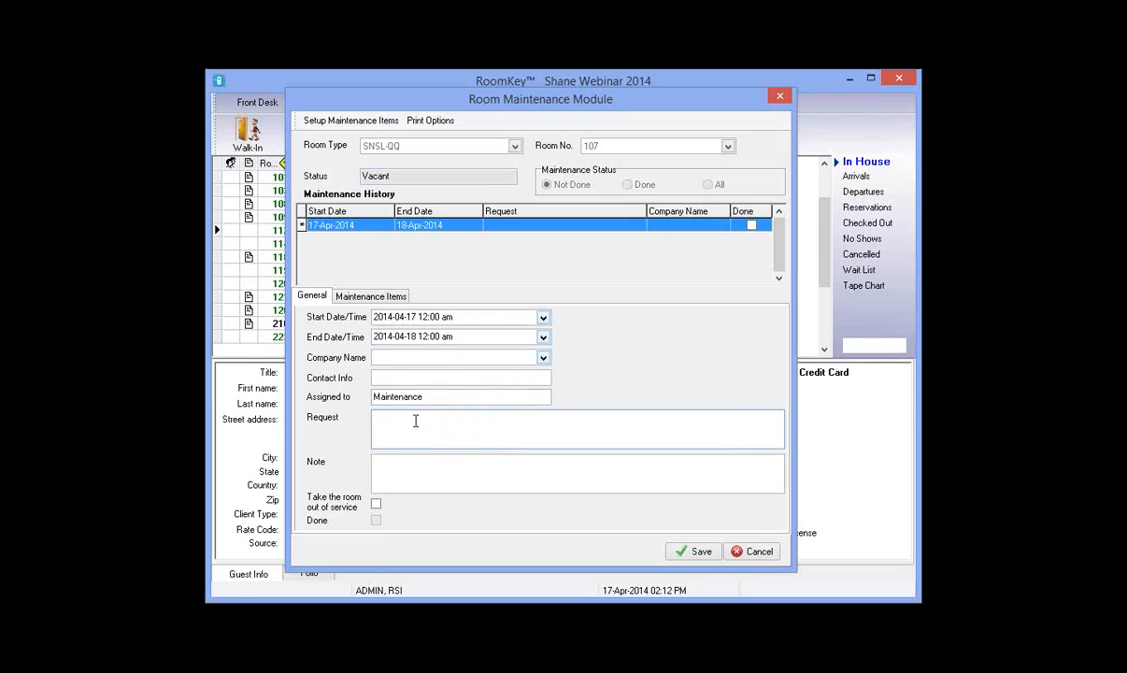
type("f")
type("epla")
type("cing a br")
type("oke")
type("n toi")
type("let")
left_click(376, 505)
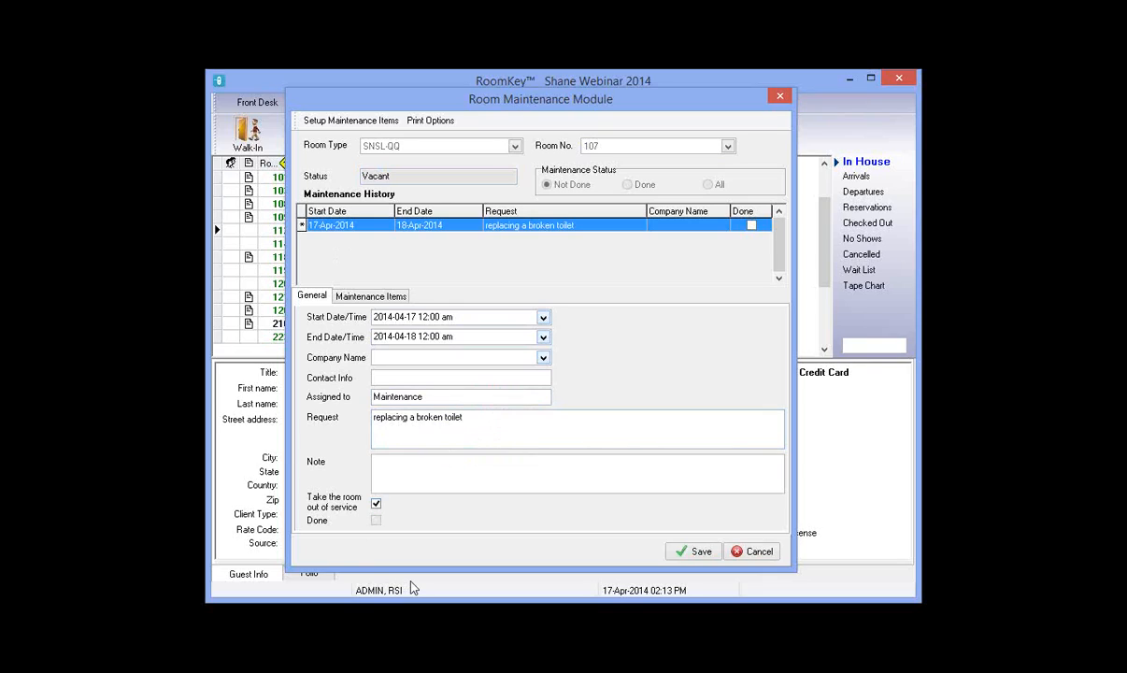
left_click(699, 551)
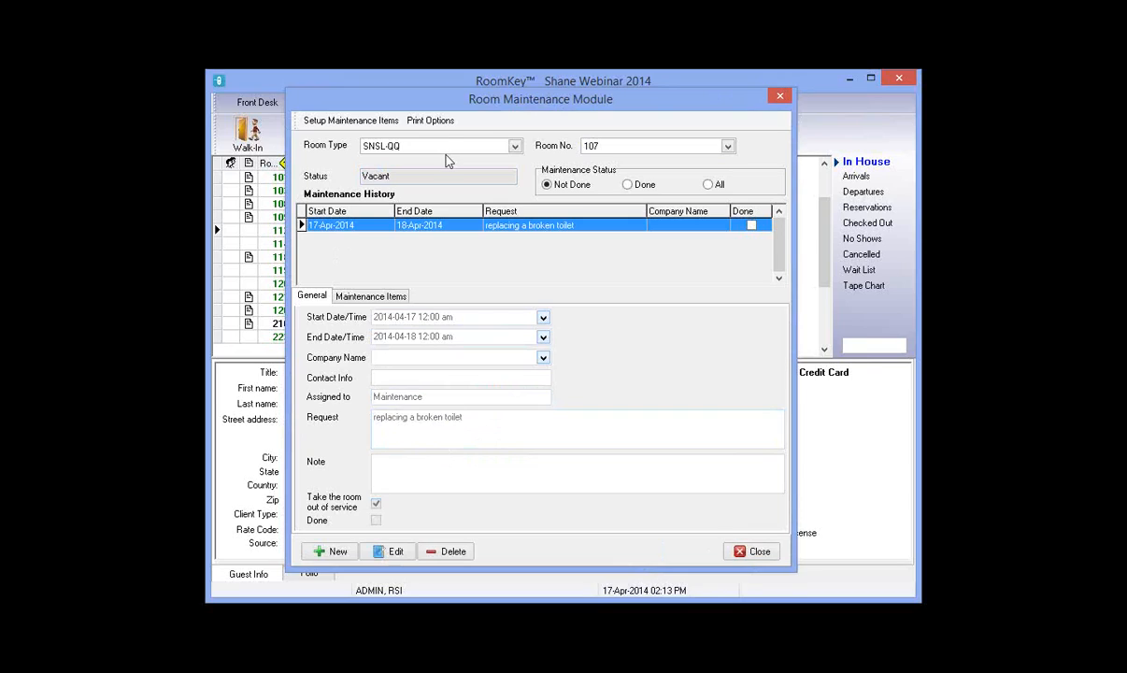
- Switch to room 103 and check its occupancy status
left_click(636, 147)
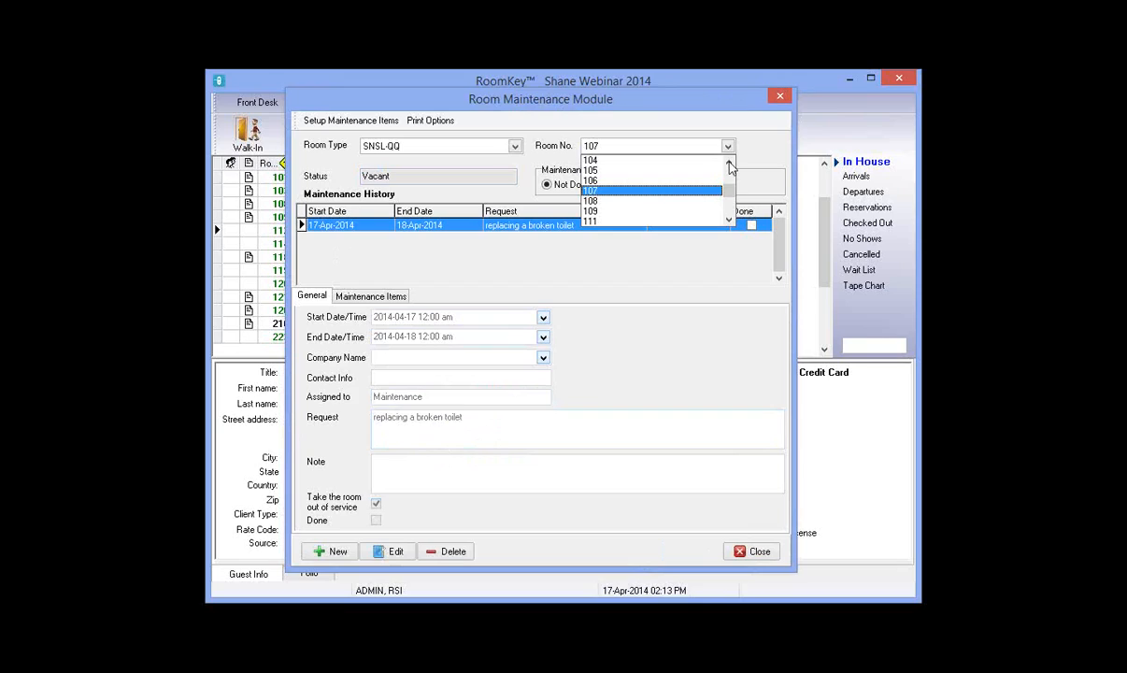
scroll(595, 168, "up", 1)
left_click(593, 160)
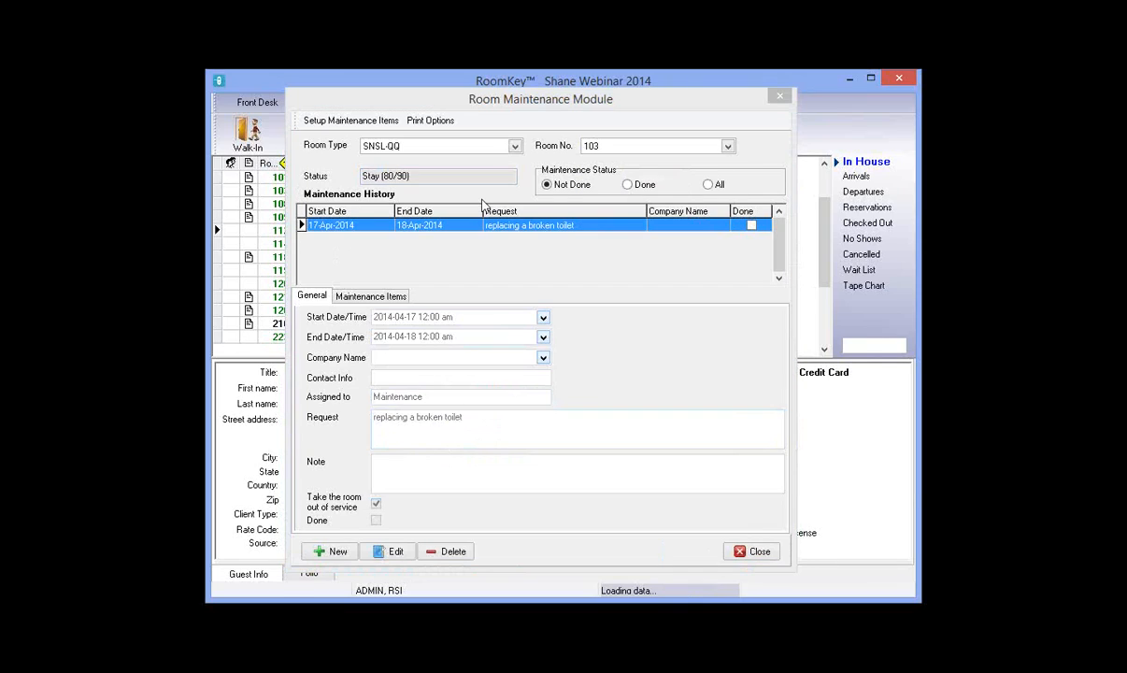
left_click(422, 178)
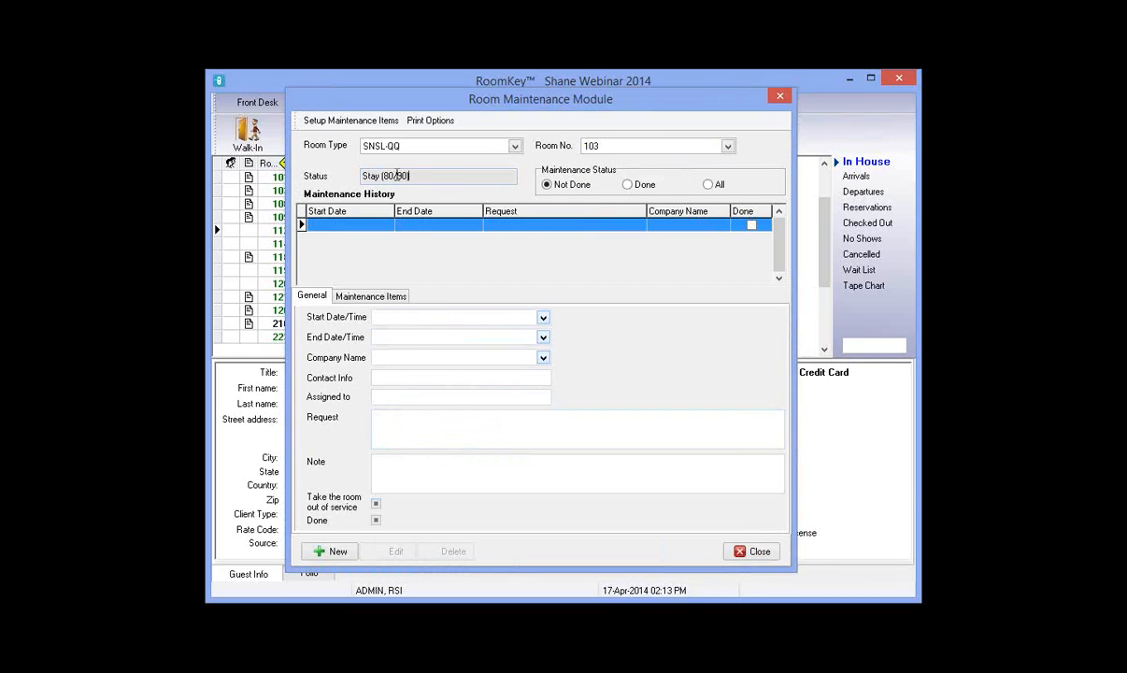
left_click_drag(369, 175, 469, 174)
left_click(426, 180)
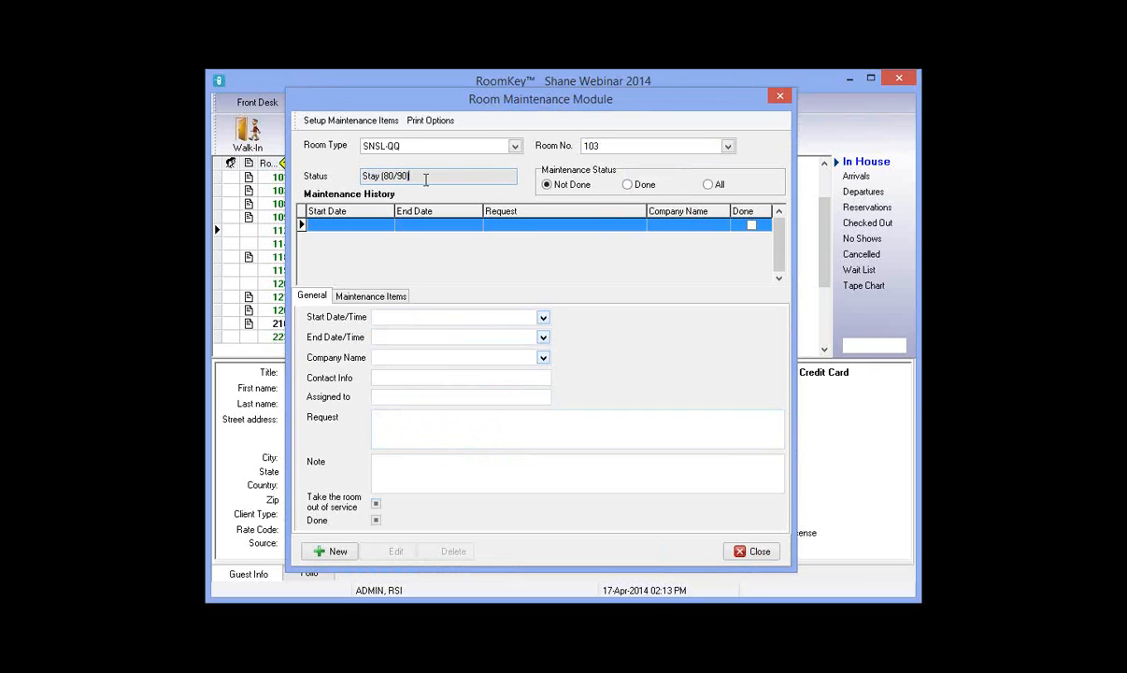
- Start a new request for room 103 starting and ending on 2014-04-18, assigned to Maintenance
left_click(328, 552)
left_click(543, 318)
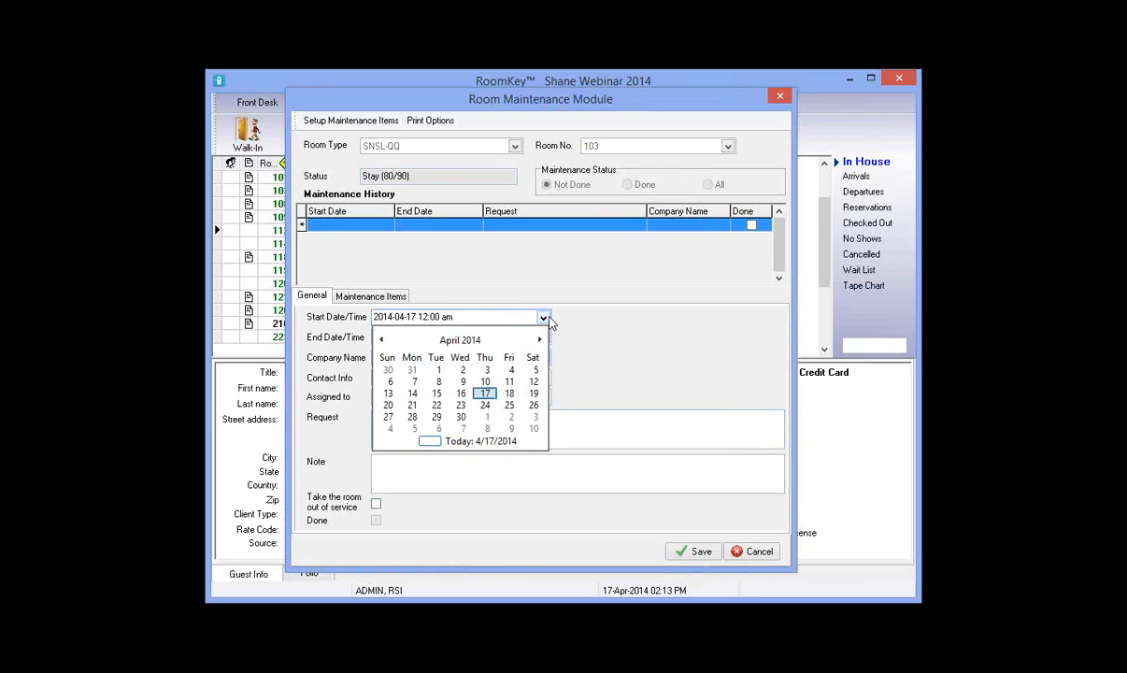
left_click(511, 393)
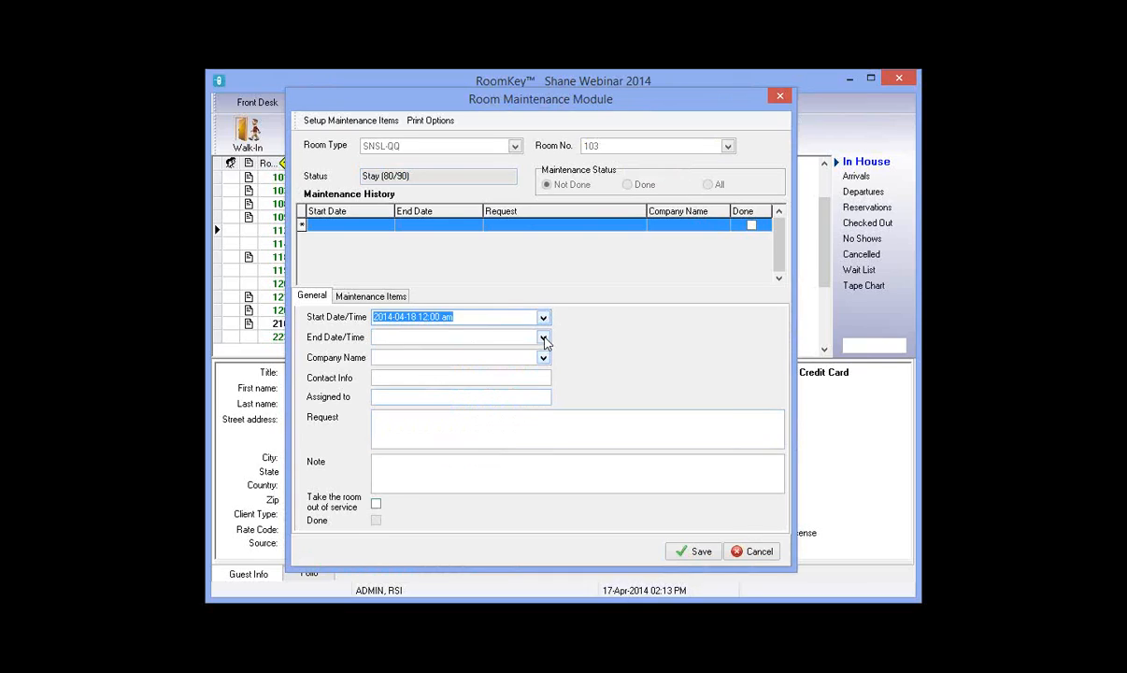
left_click(411, 337)
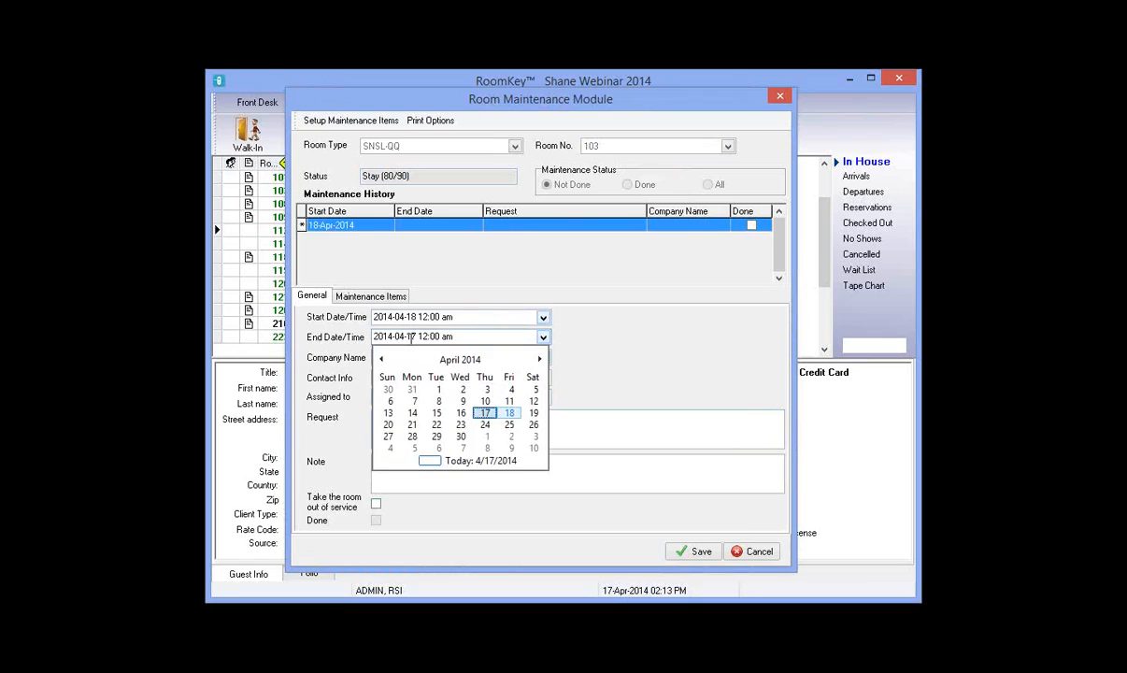
left_click(509, 413)
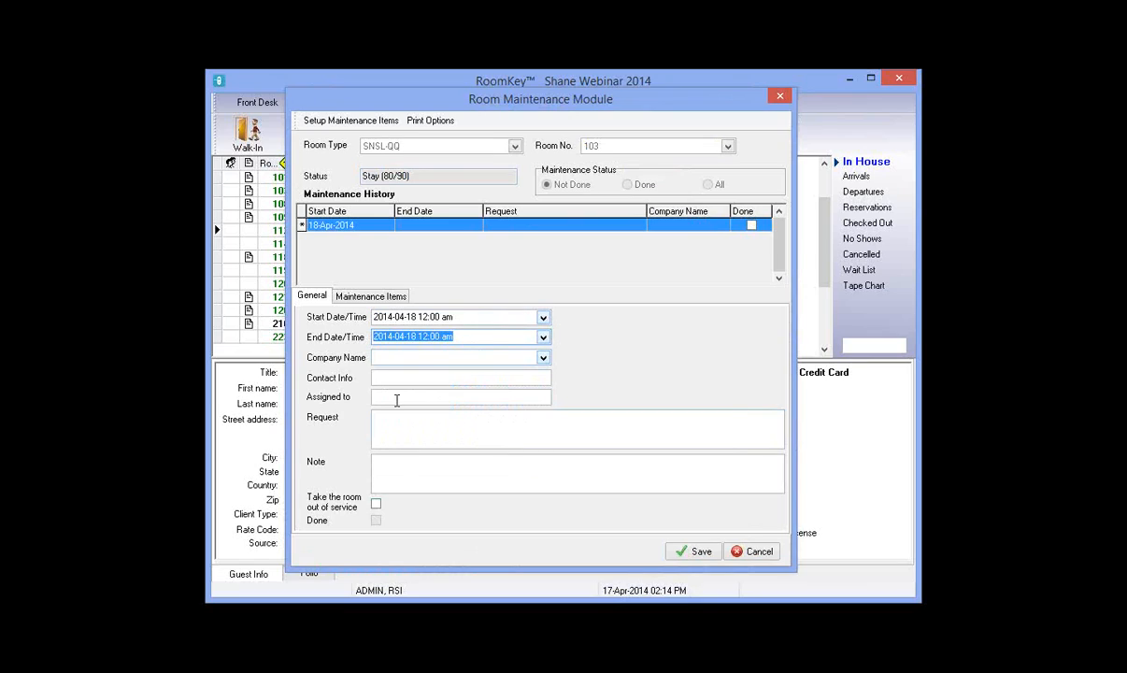
left_click(396, 400)
type("Mainte")
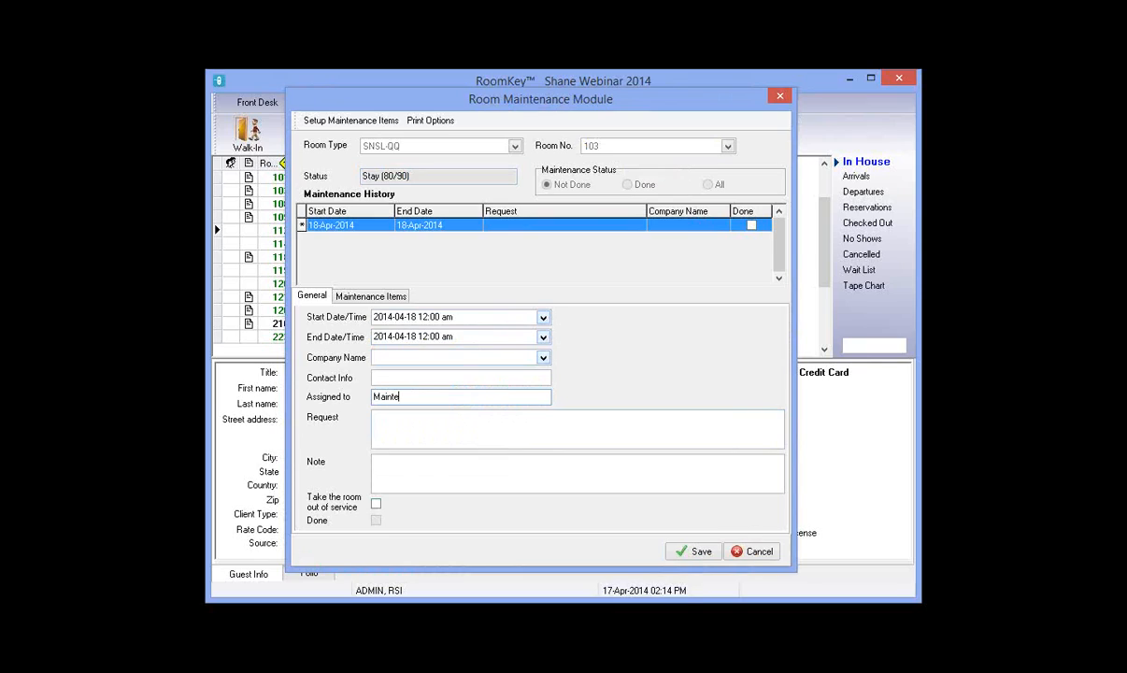
type("nance")
key("Tab")
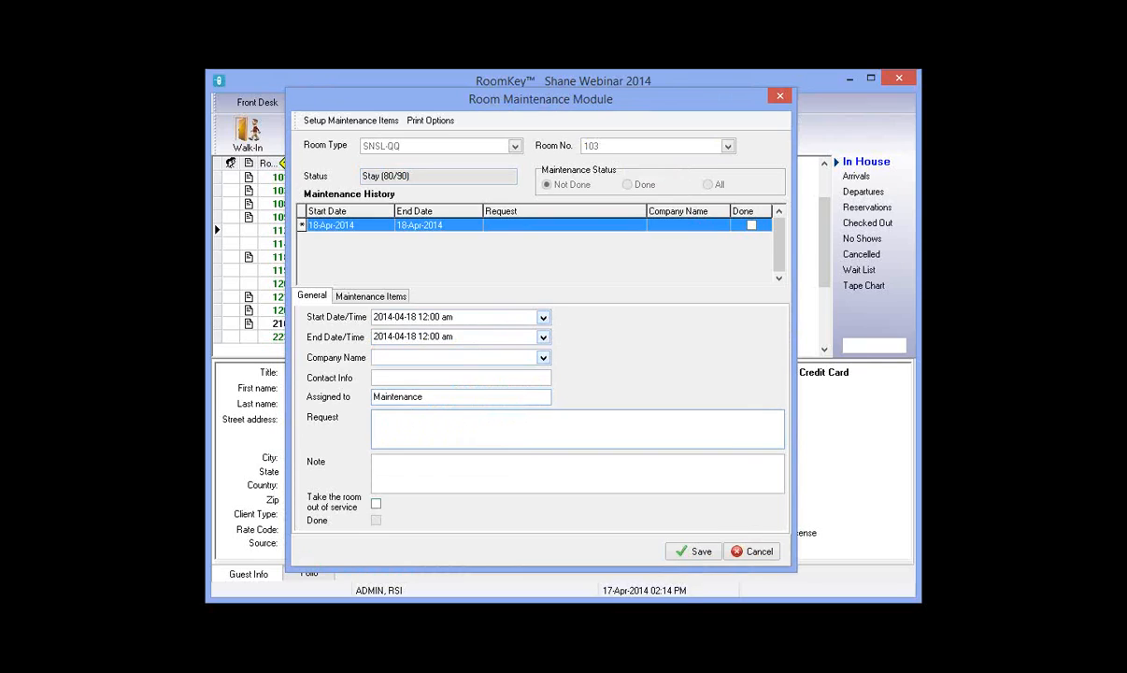
- Enter "replace lightbulb in bedside lamp - Occupied" as the request text, save the request and close the maintenance module
type("replace lightbulb in bedside")
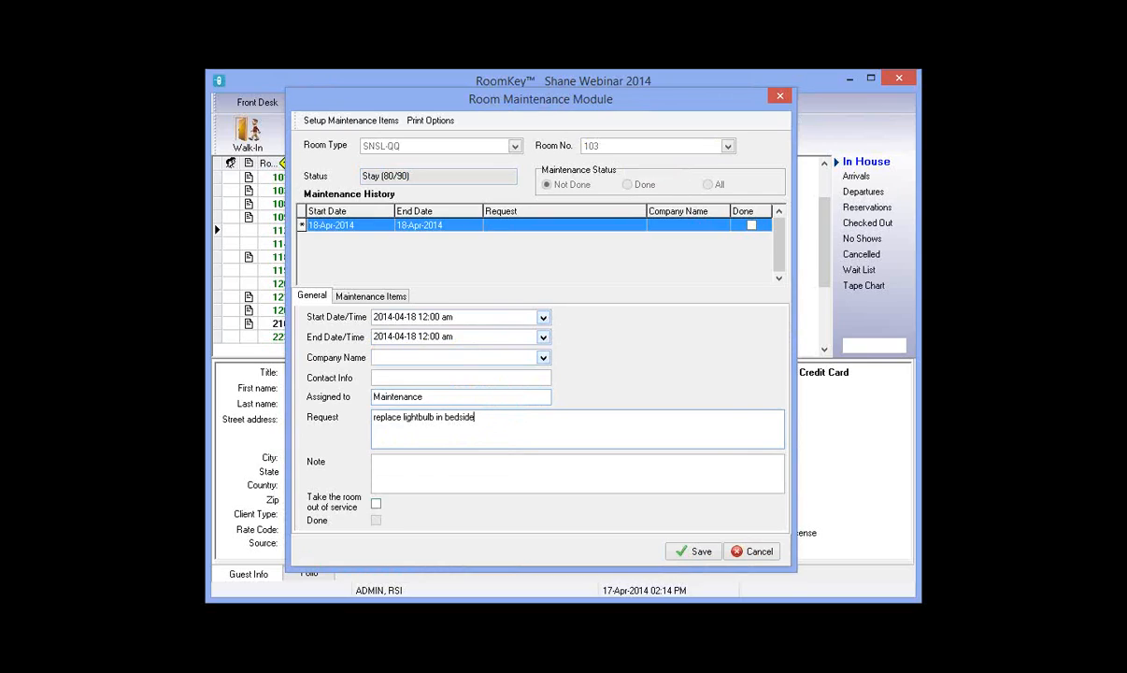
type(" lamp")
key("ctrl+a")
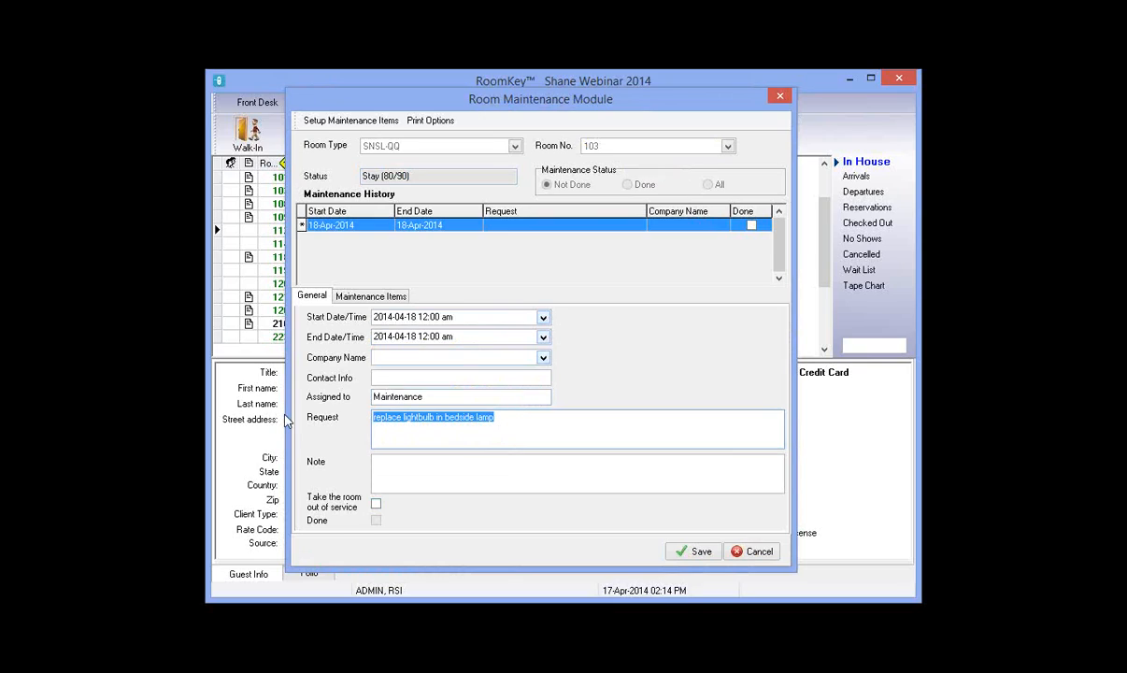
left_click(511, 417)
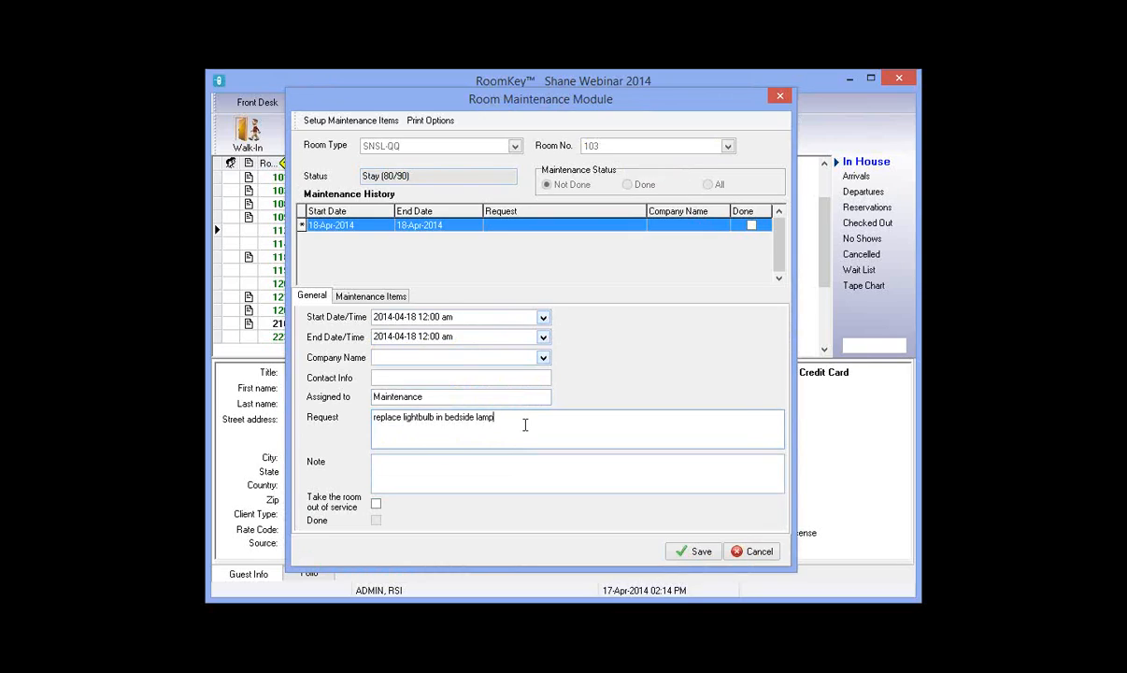
type("- 0")
type("cc")
type("upie")
type("d")
key("ctrl+shift+Left")
left_click(708, 552)
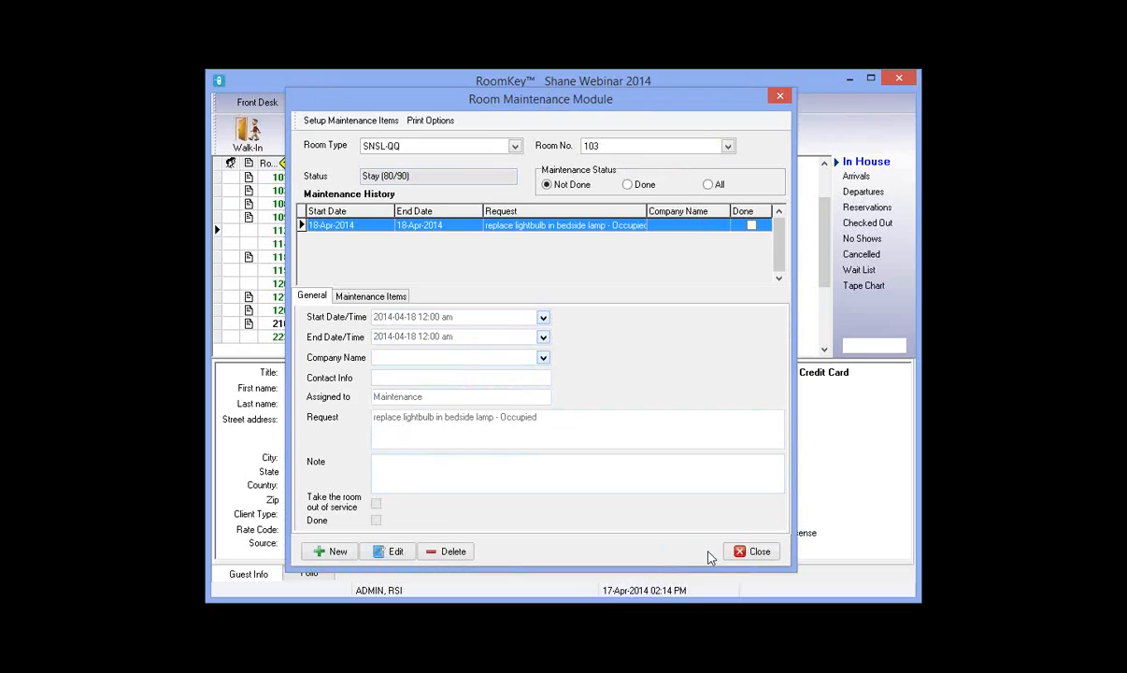
left_click(782, 98)
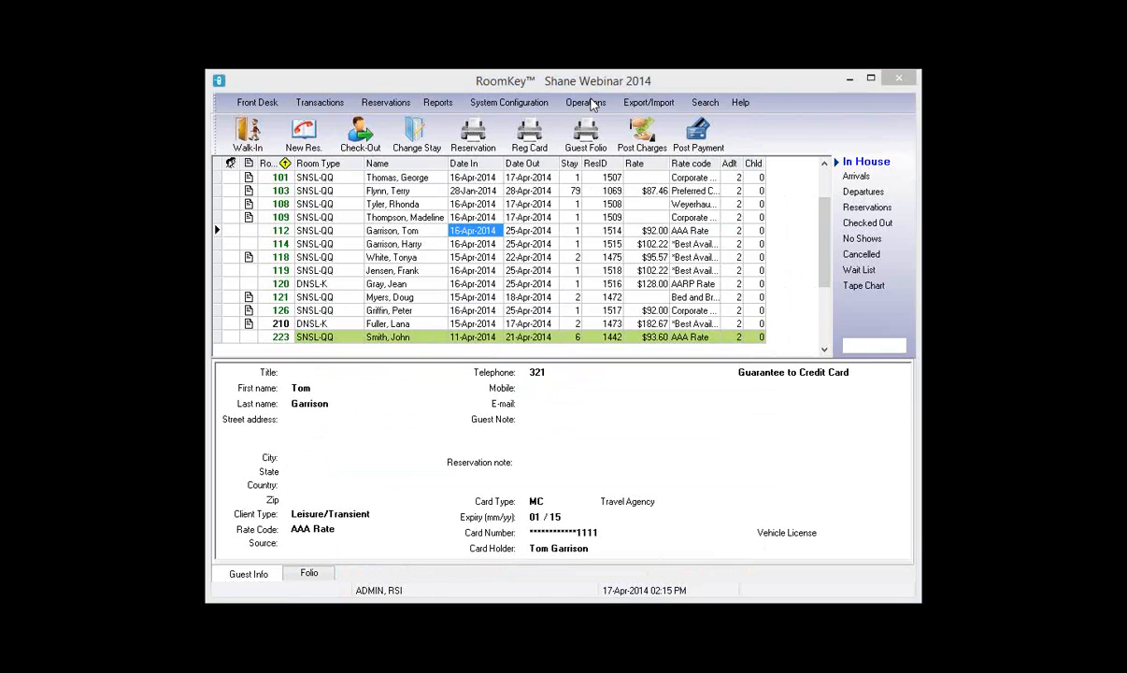
- Reopen Room Maintenance for room type SNSL-QQ, room 104, and check its occupancy status
left_click(587, 103)
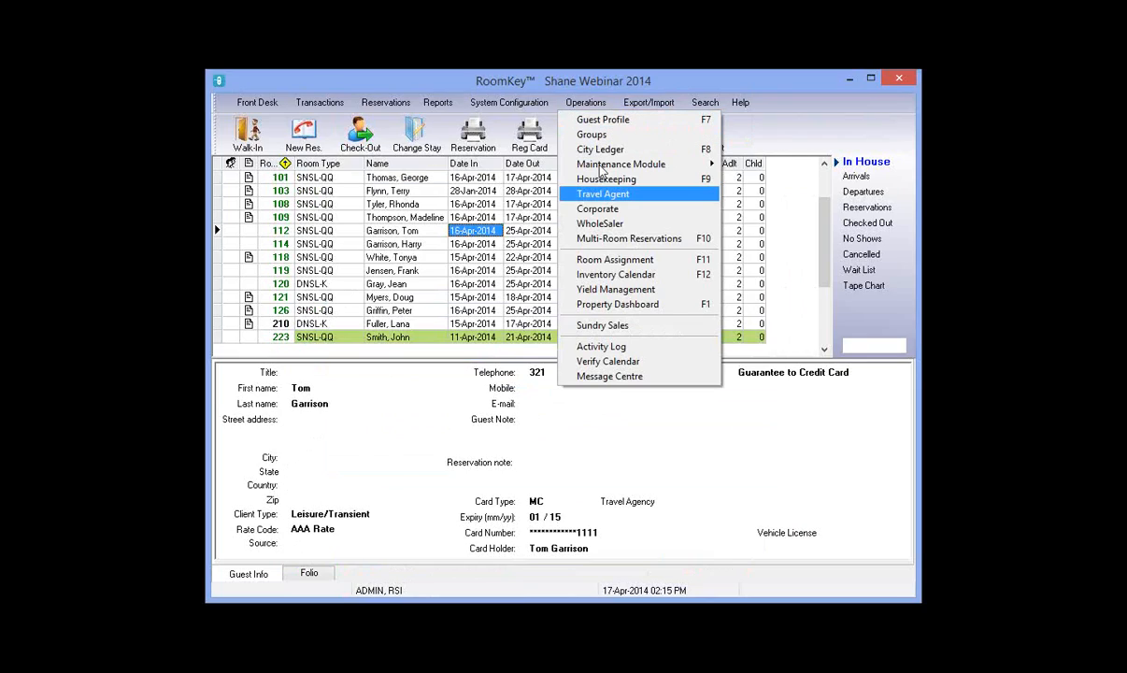
mouse_move(616, 164)
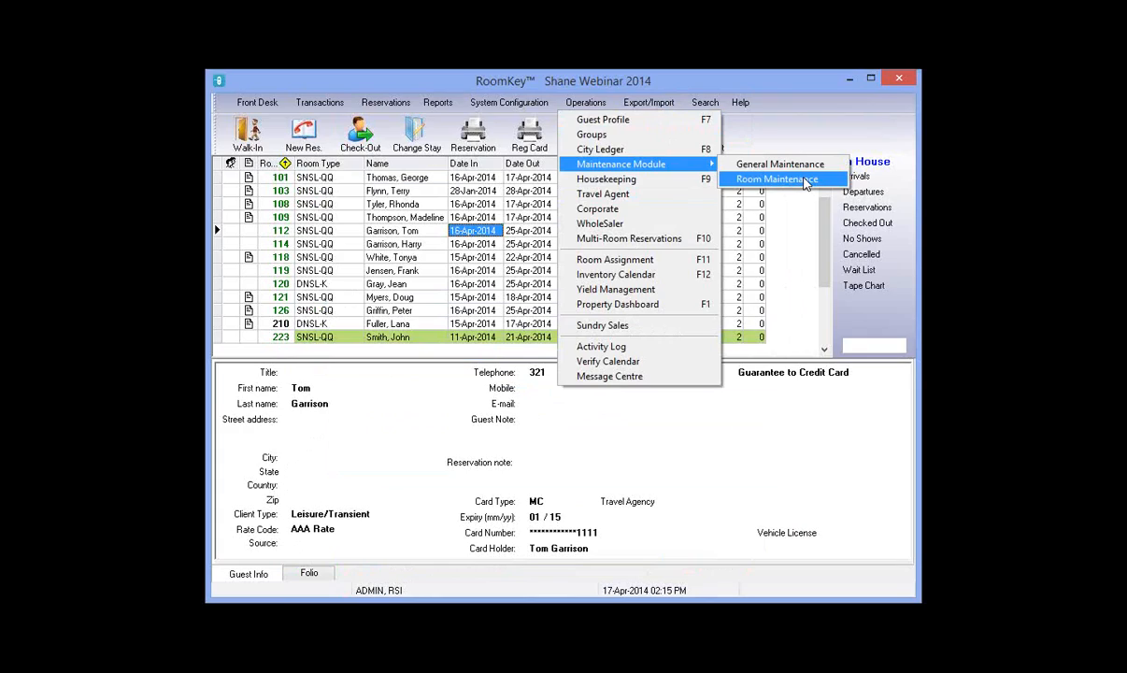
left_click(805, 180)
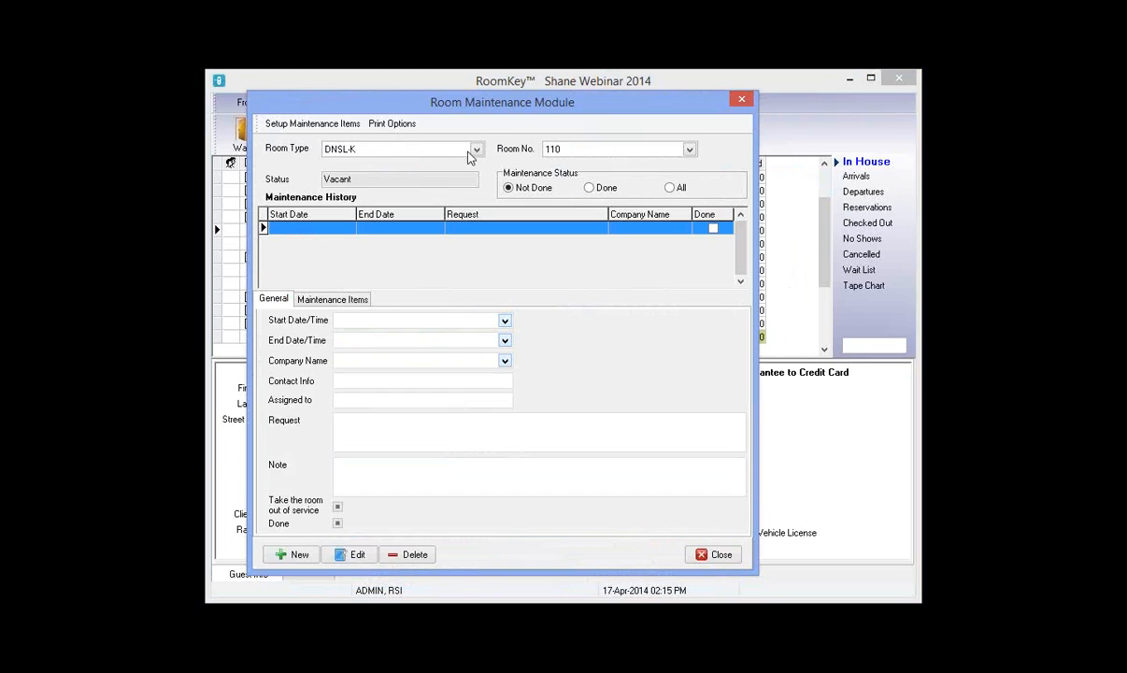
left_click(476, 150)
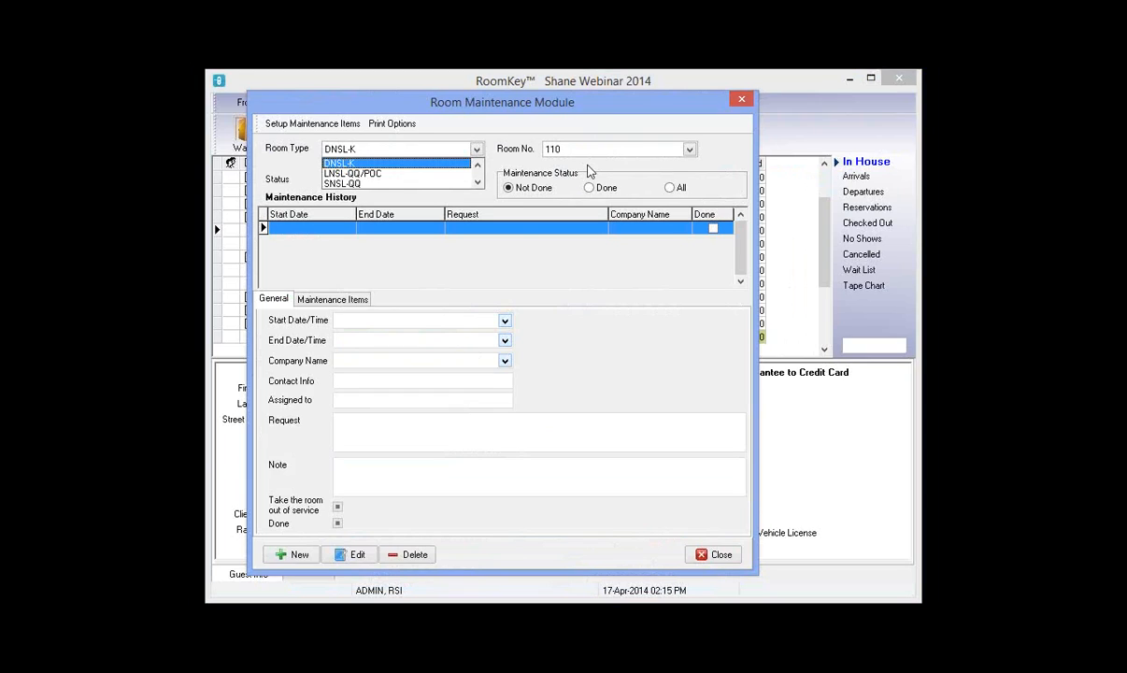
key("Down")
key("Down")
key("Return")
left_click(660, 150)
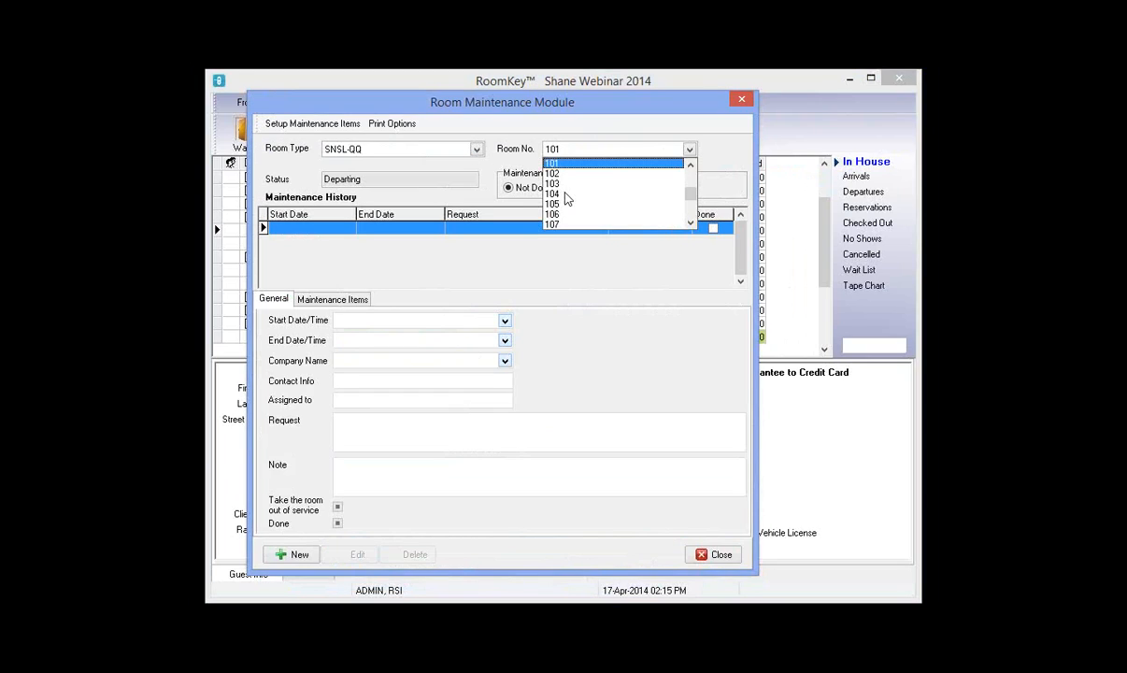
left_click(565, 194)
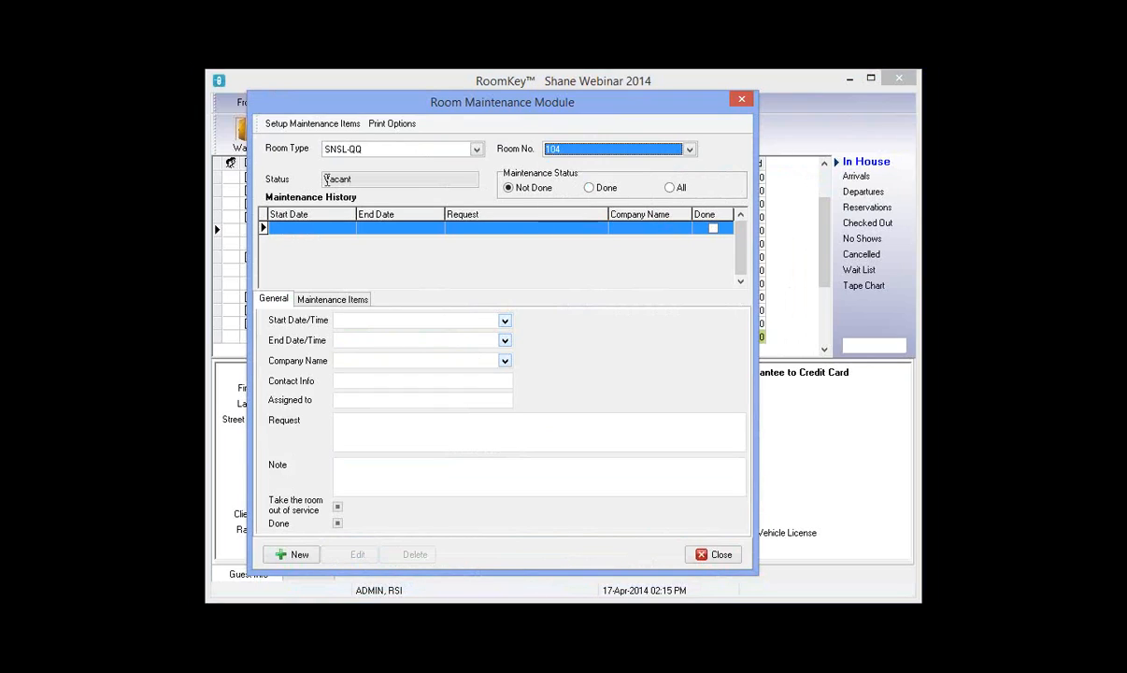
left_click(327, 179)
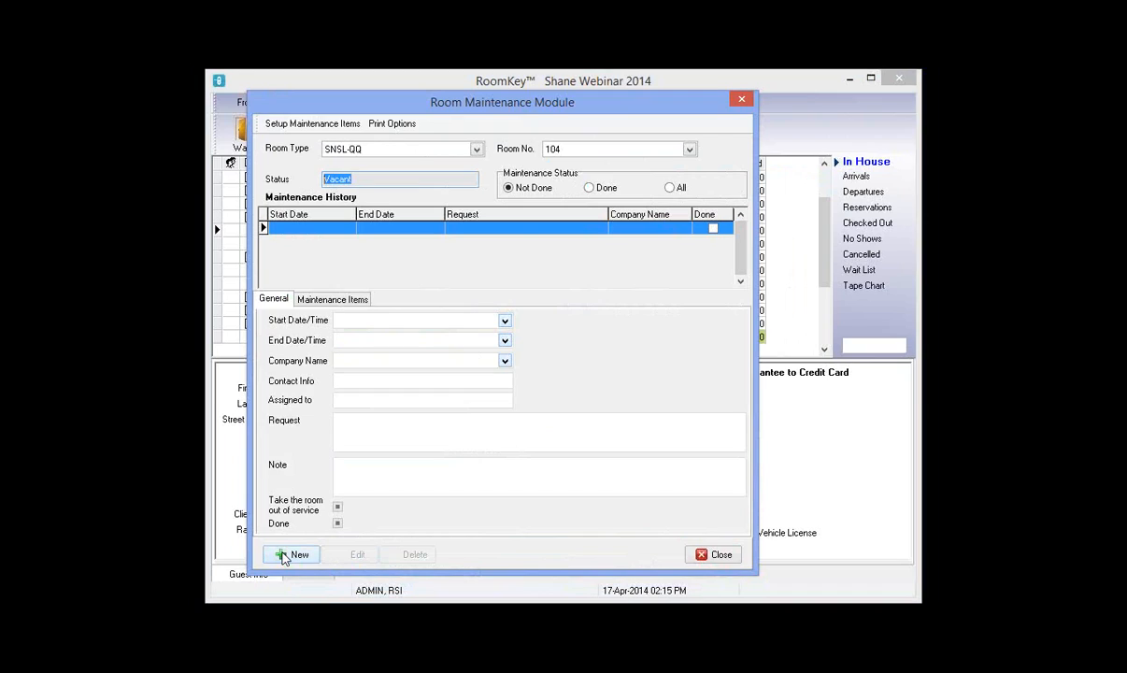
- Start a new request for room 104 running from 2014-04-17 to 2014-04-19, assigned to Maintenance
left_click(285, 555)
left_click(505, 320)
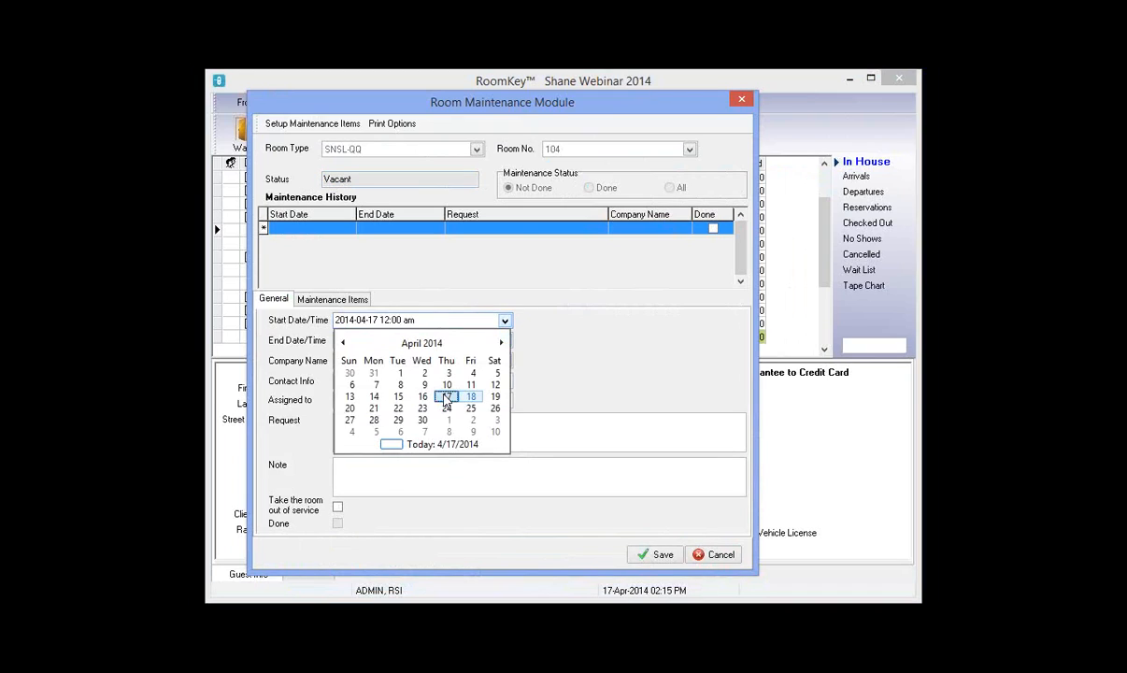
left_click(505, 343)
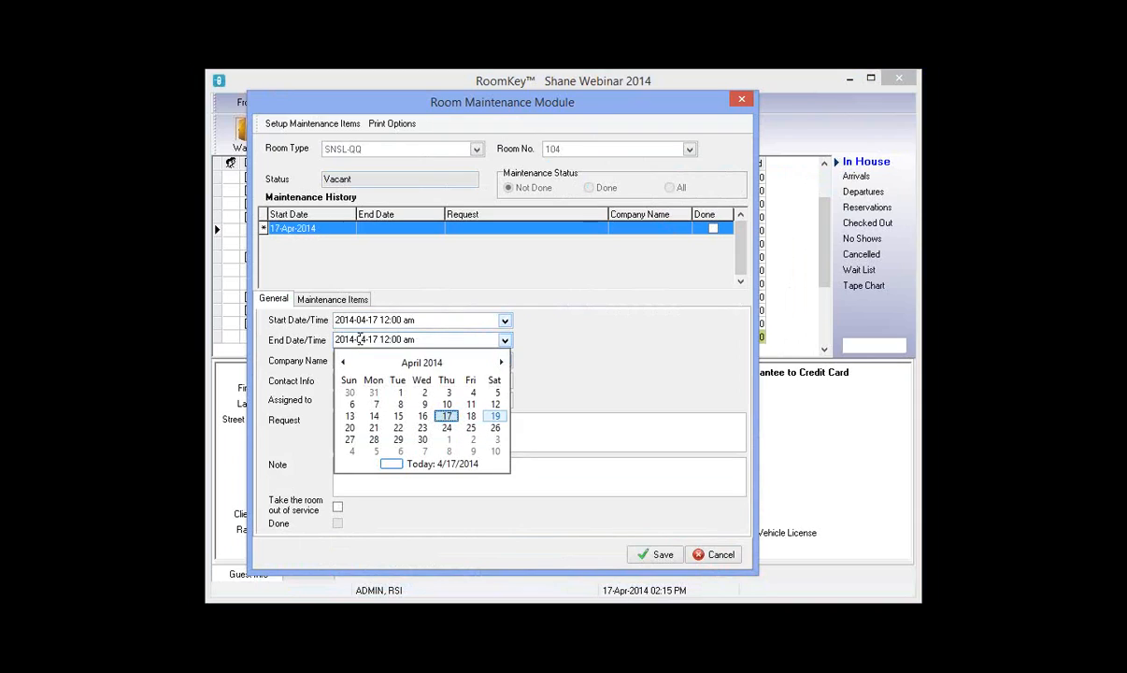
left_click(393, 344)
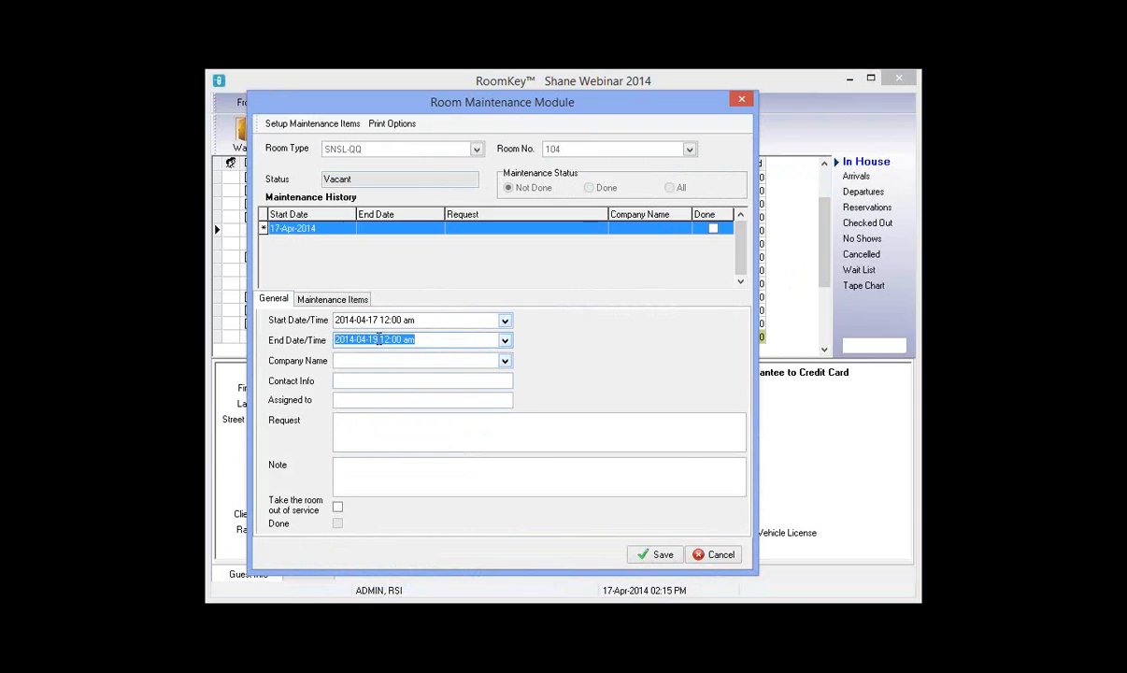
left_click(377, 339)
left_click(372, 341)
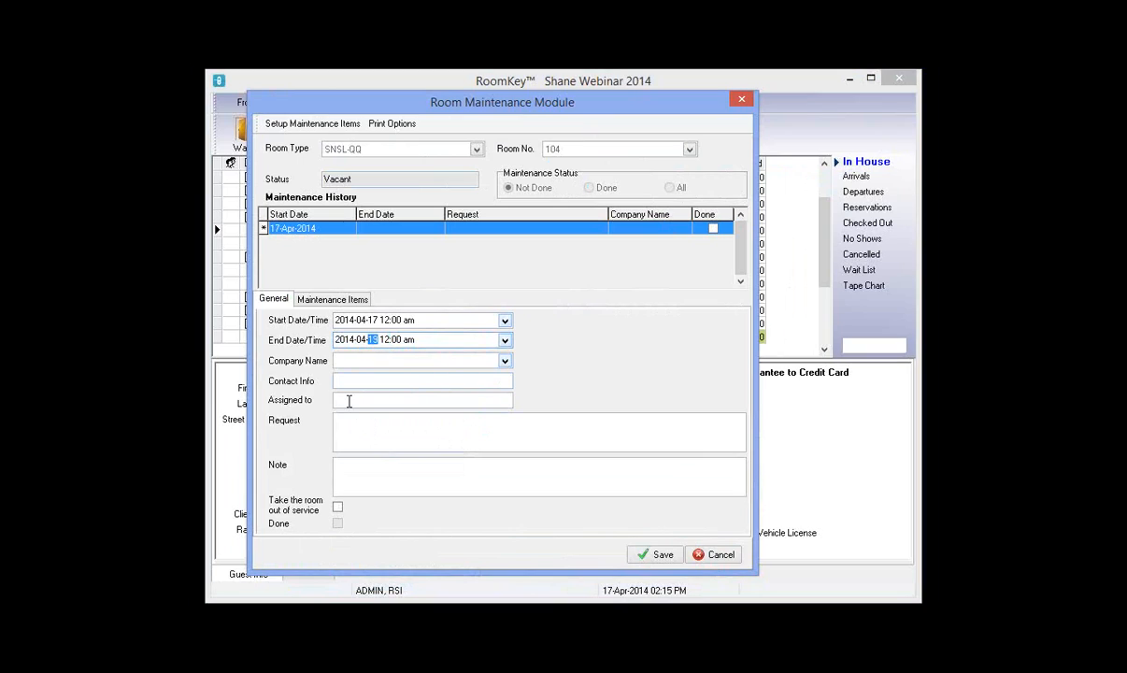
left_click(349, 401)
type("Maintena")
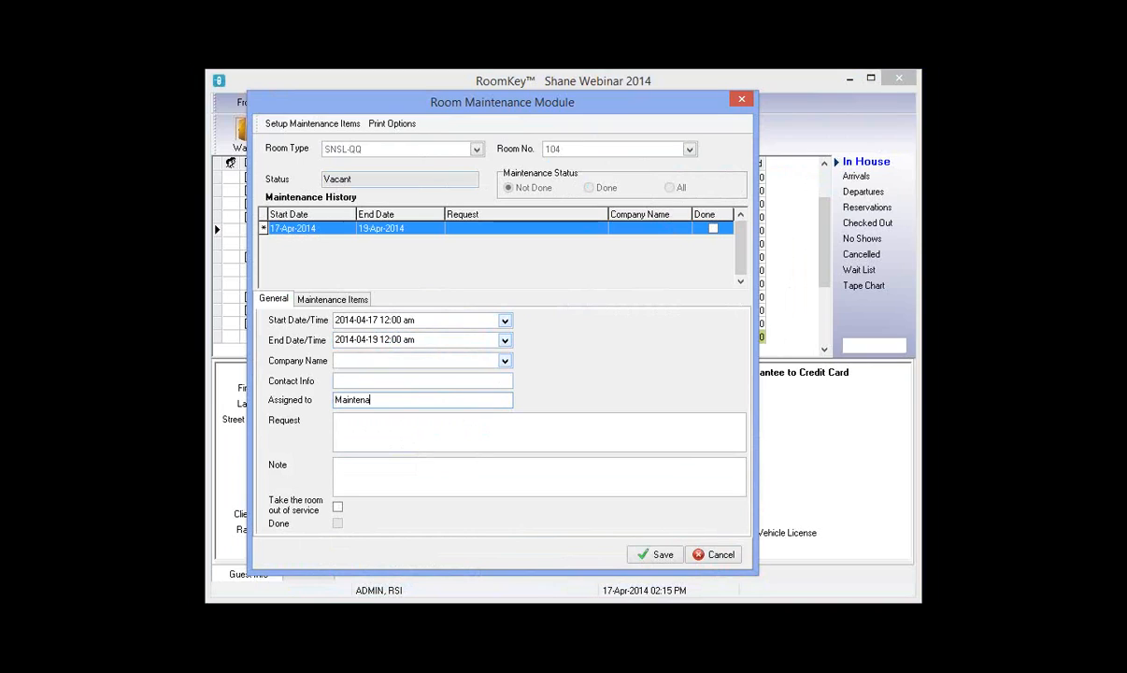
type("nce")
key("Tab")
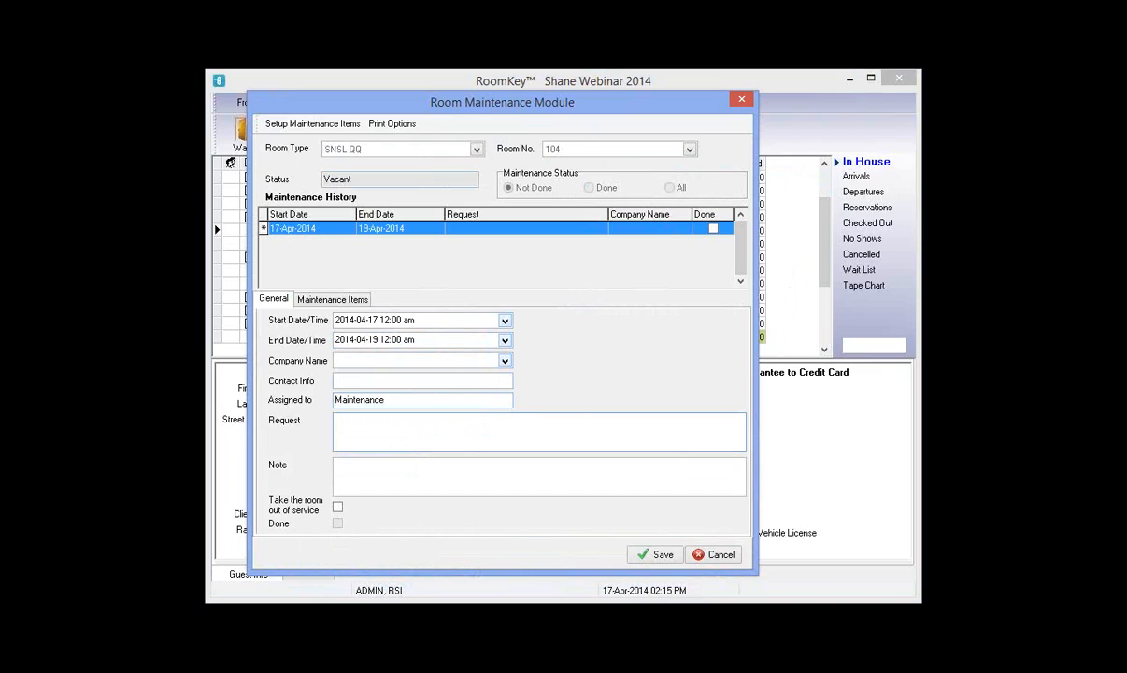
- Enter "Replacing the carpet in the room" as the request text and try to save it with room 104 taken out of service
type("REplacing the carpet in the room")
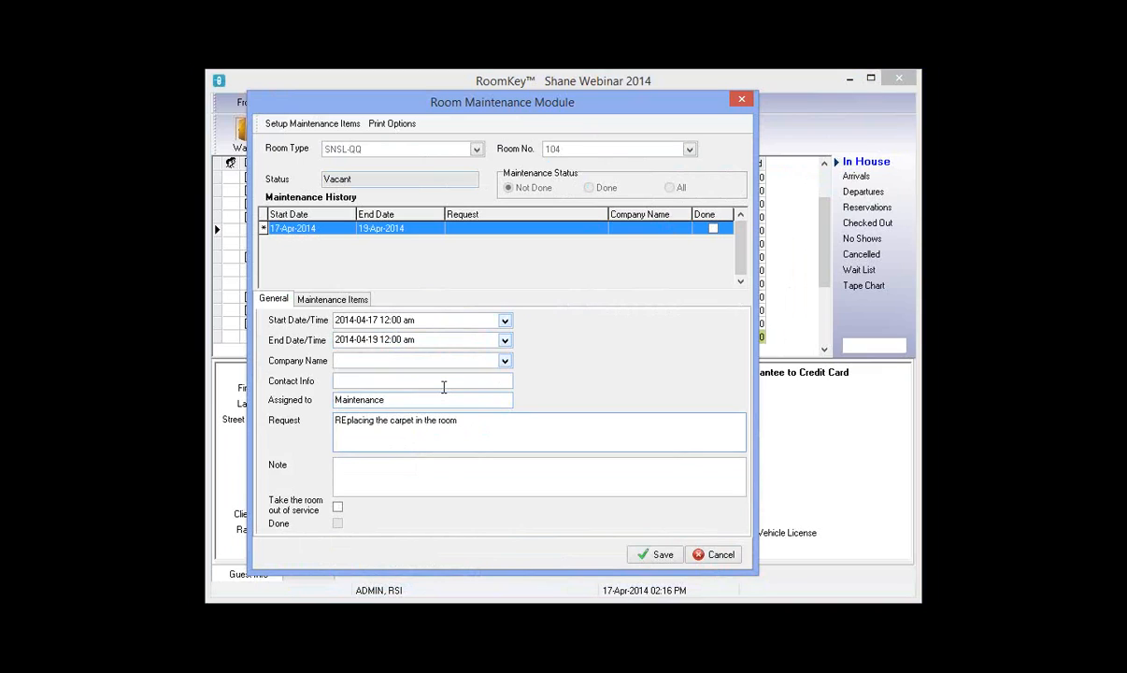
left_click(341, 420)
key("BackSpace")
type("e")
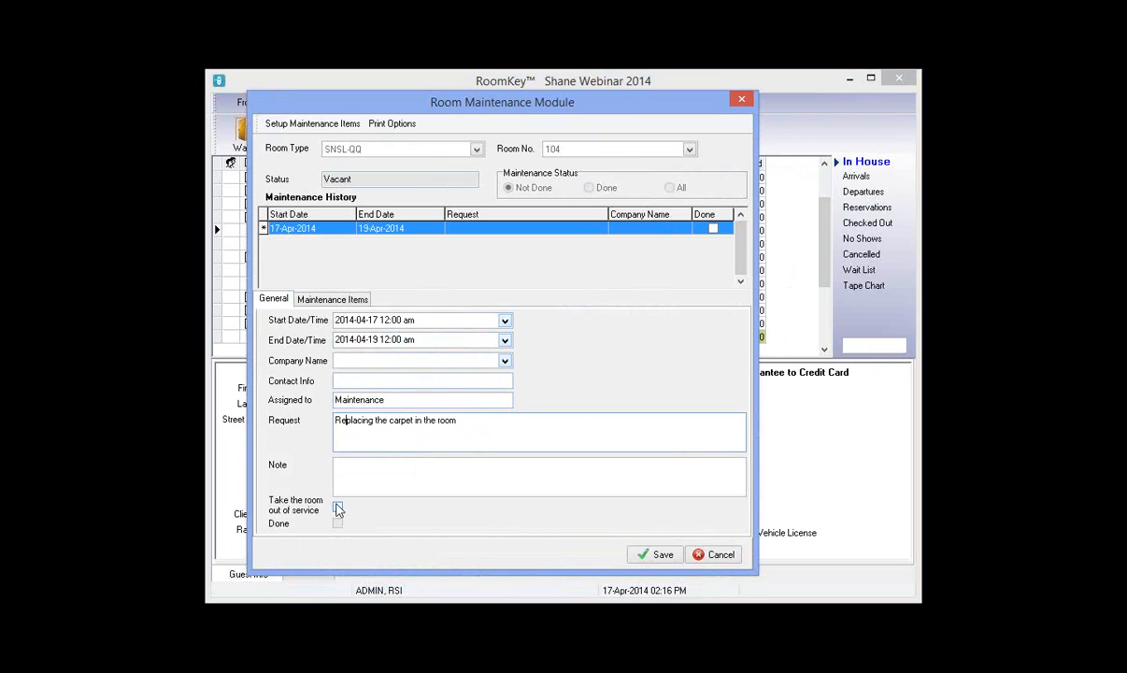
left_click(337, 508)
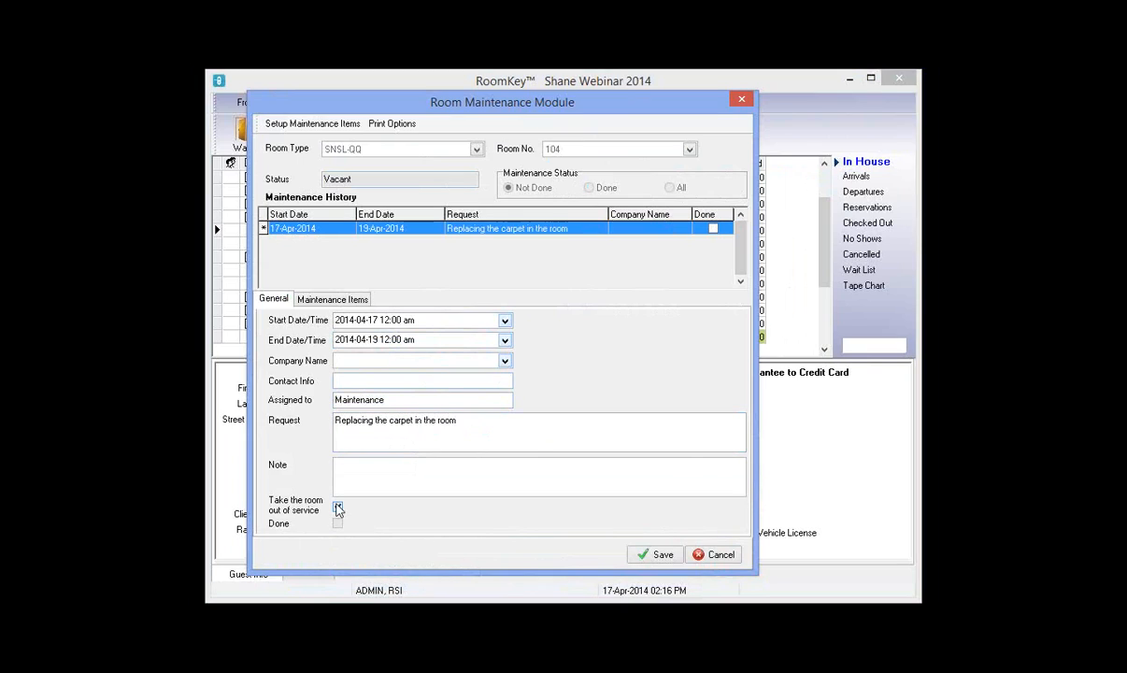
left_click(647, 559)
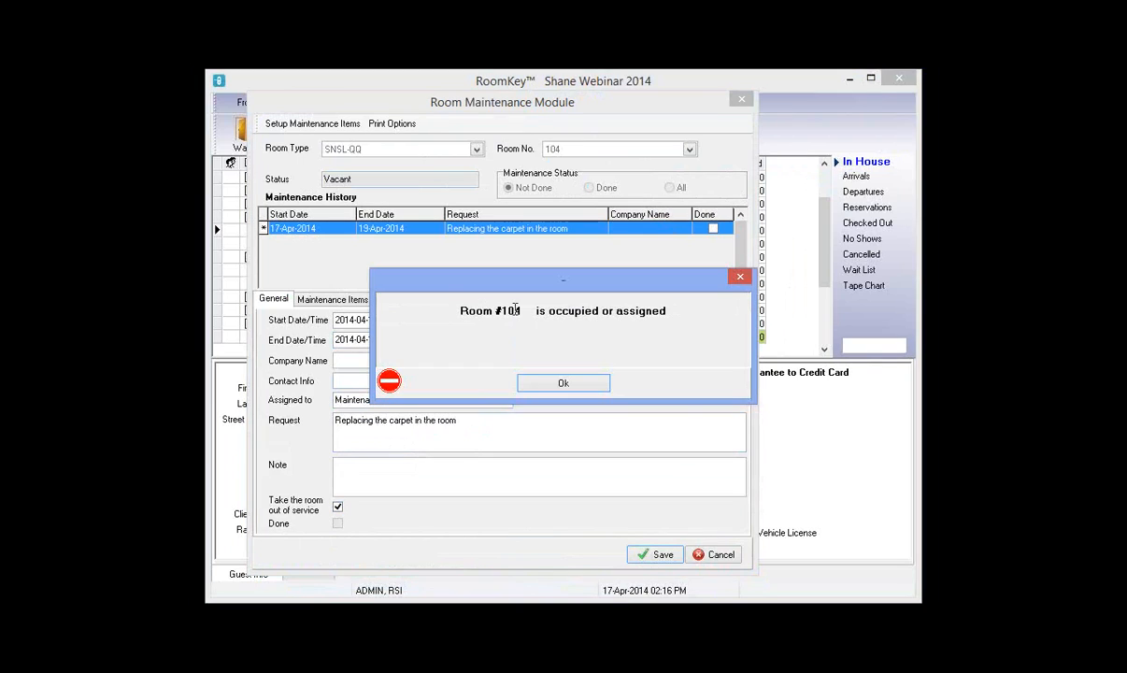
left_click_drag(517, 310, 459, 311)
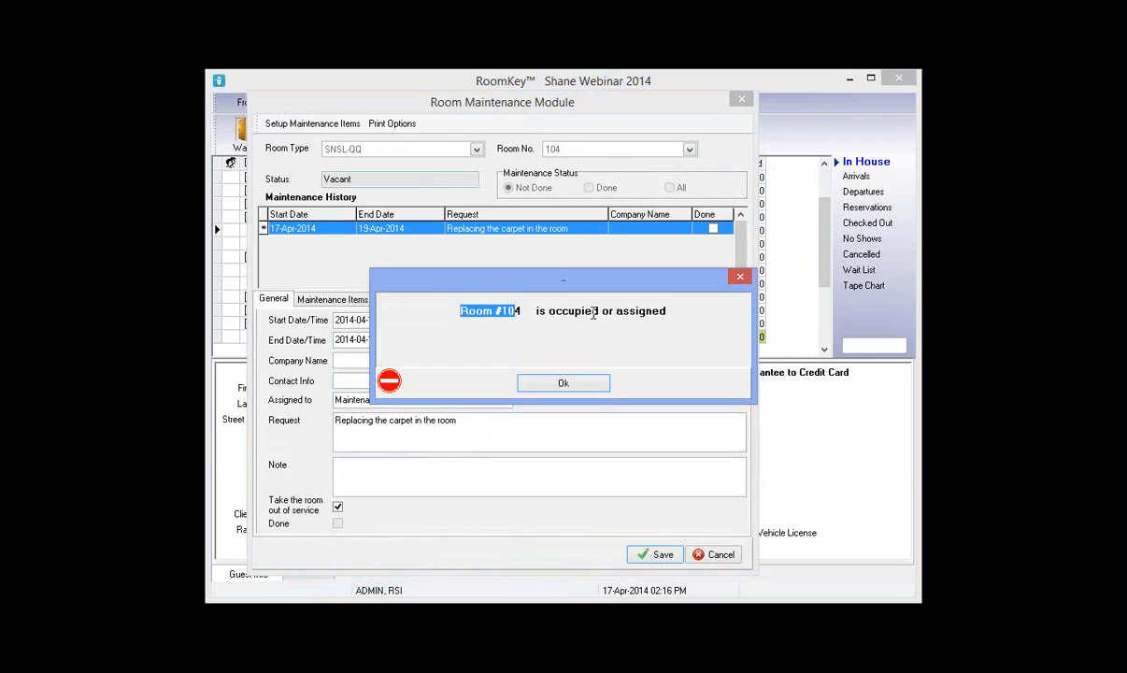
left_click_drag(593, 311, 556, 311)
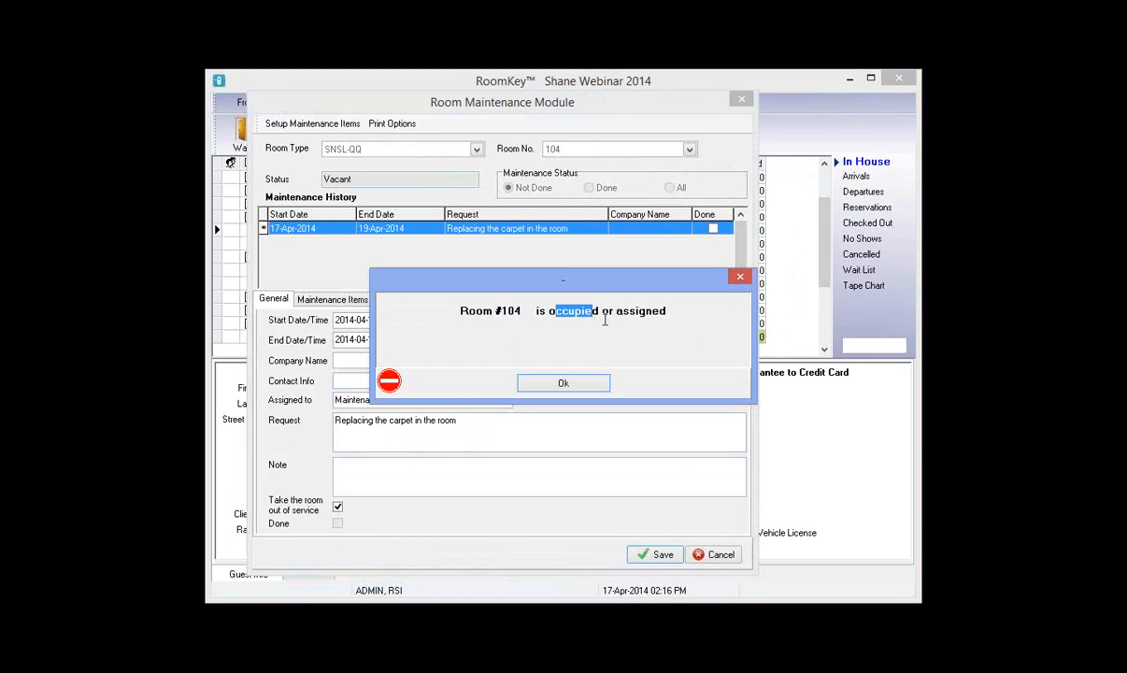
left_click_drag(601, 311, 740, 288)
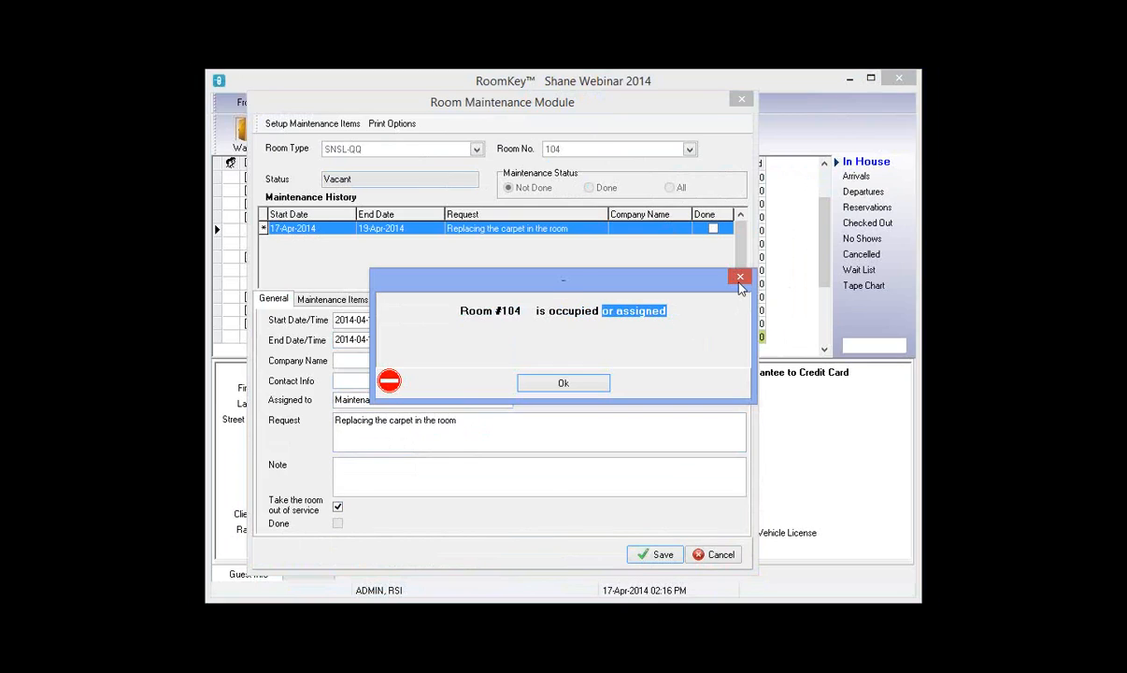
- Discard the unsaved request for room 104 and open the Tape Chart to check the room's bookings
left_click(745, 278)
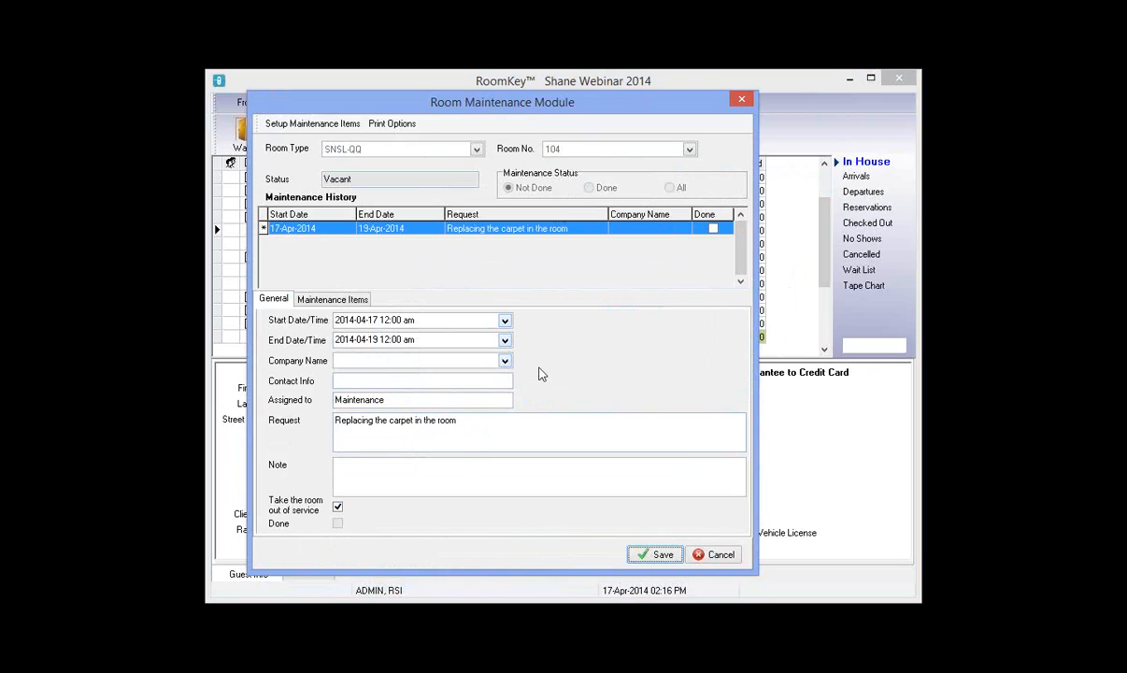
left_click(720, 555)
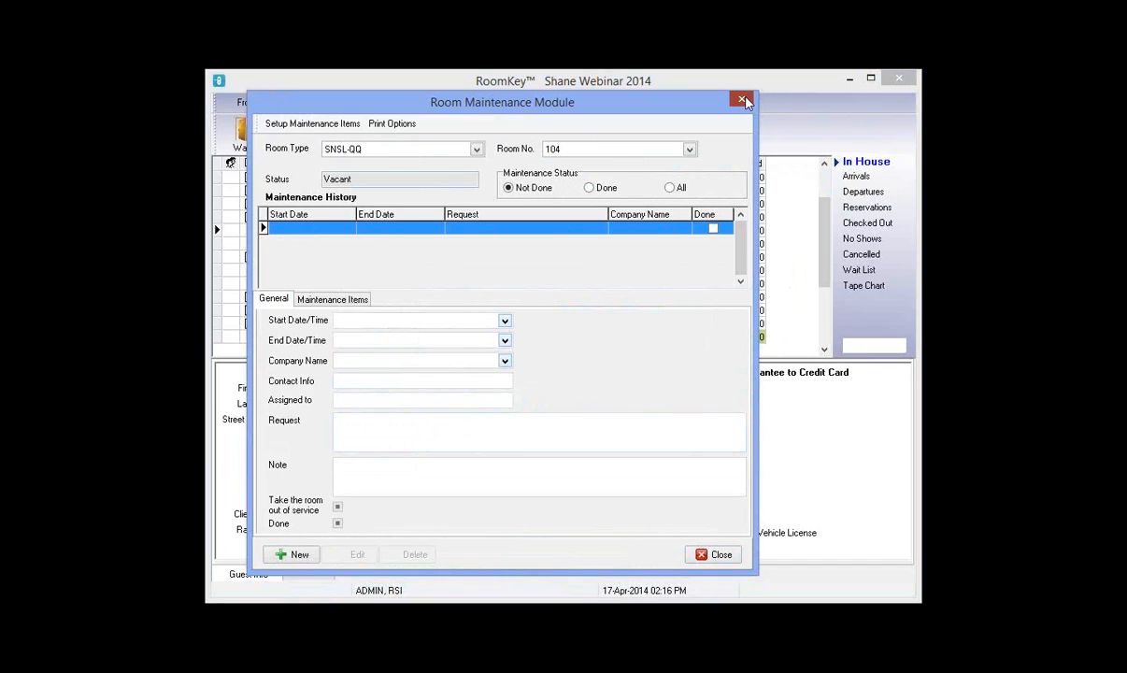
left_click(743, 100)
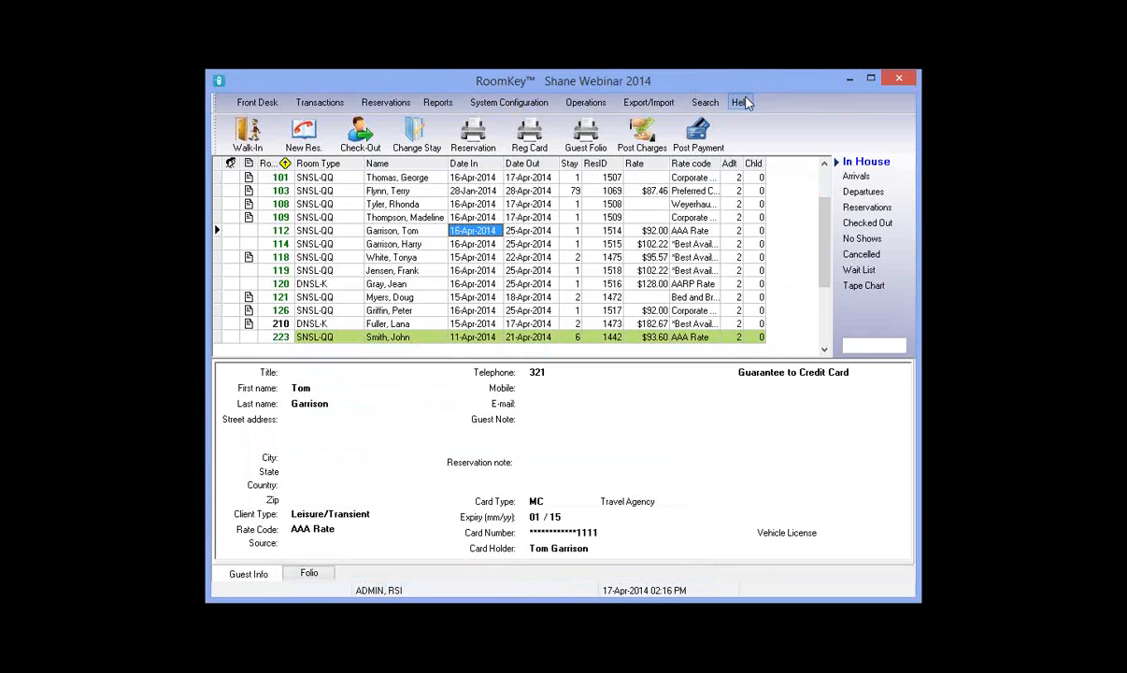
left_click(878, 286)
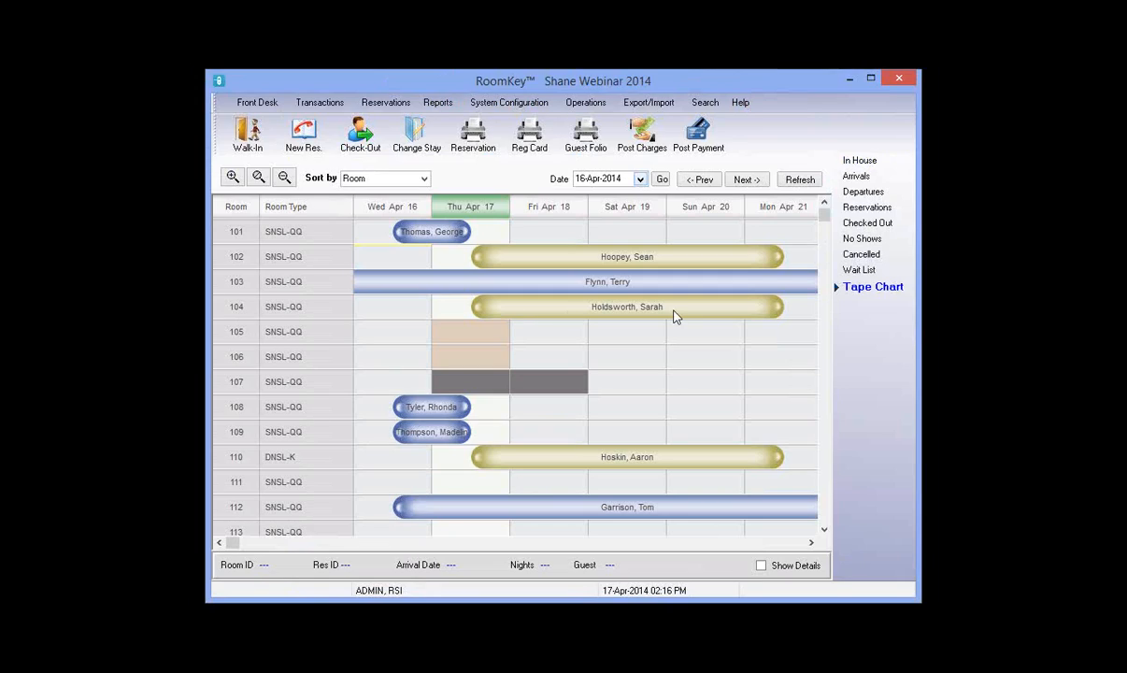
- Display the Tape Chart legend, move it clear of the bookings to compare the colours, and close it
right_click(755, 358)
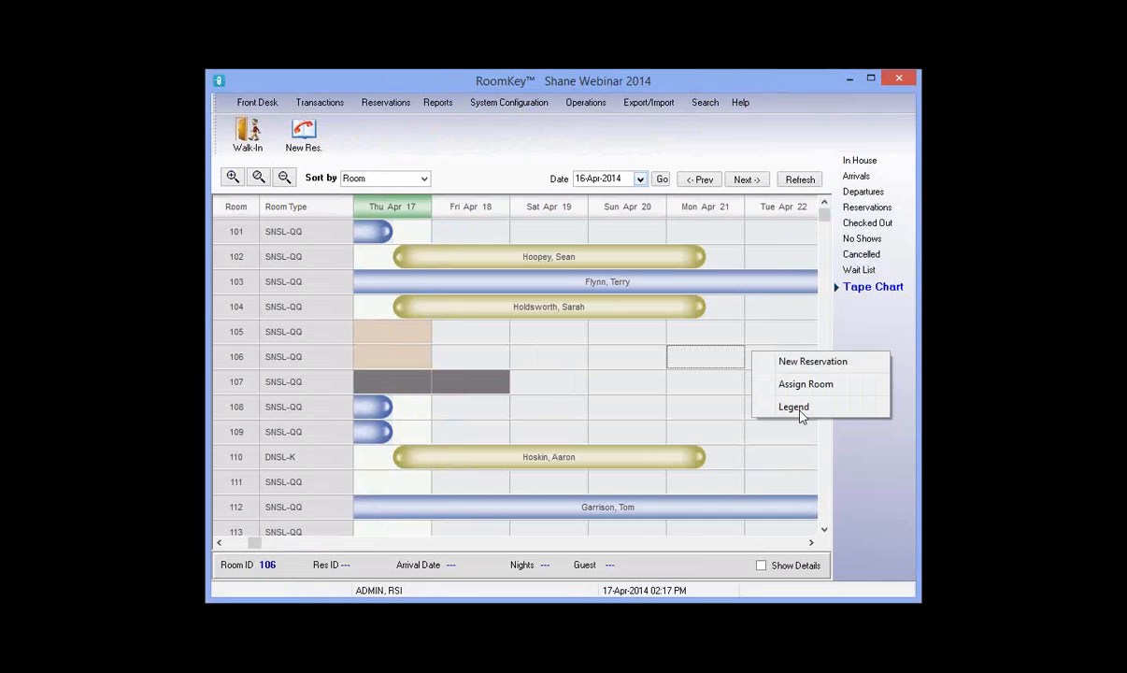
left_click(800, 411)
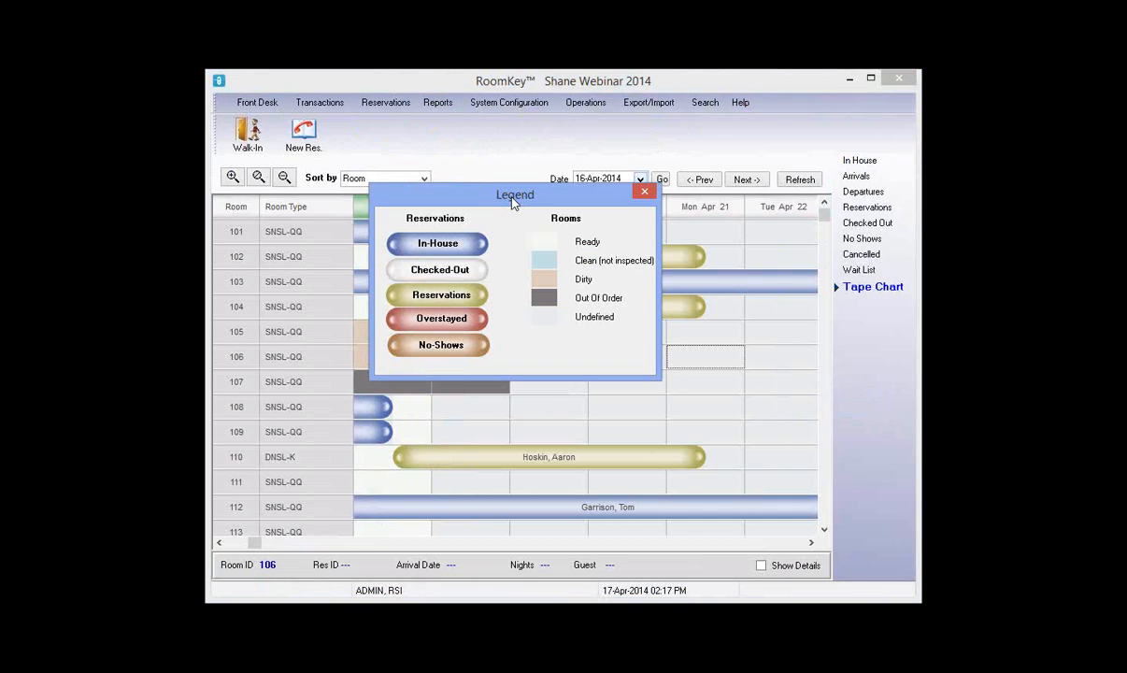
left_click_drag(511, 196, 719, 338)
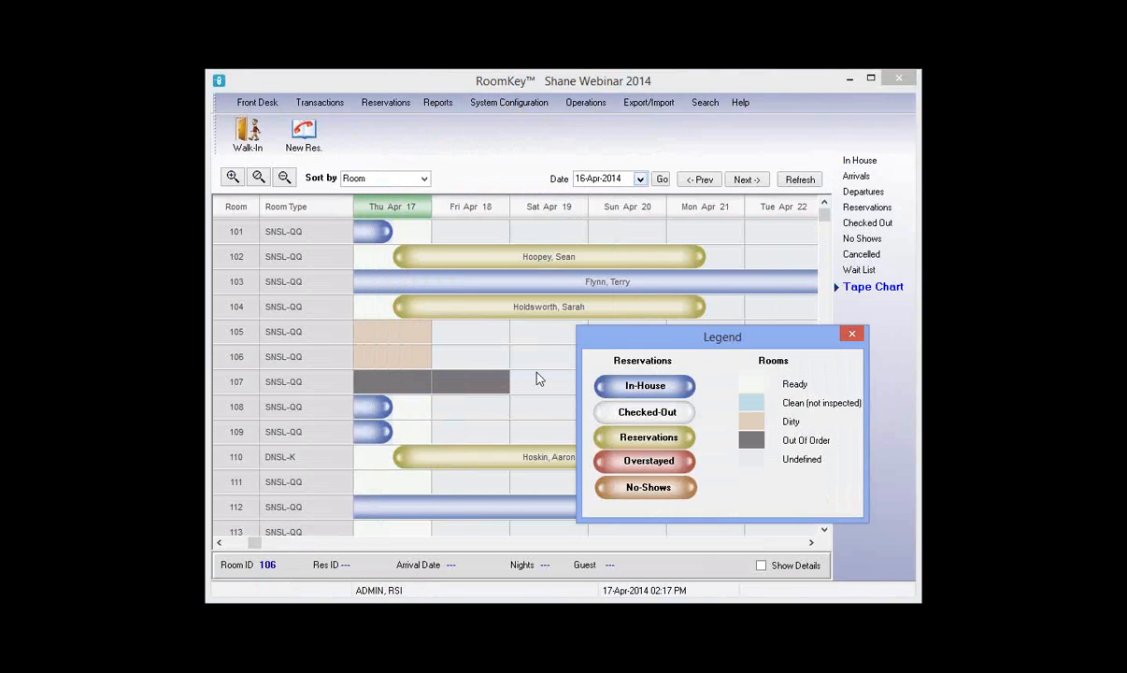
left_click(852, 337)
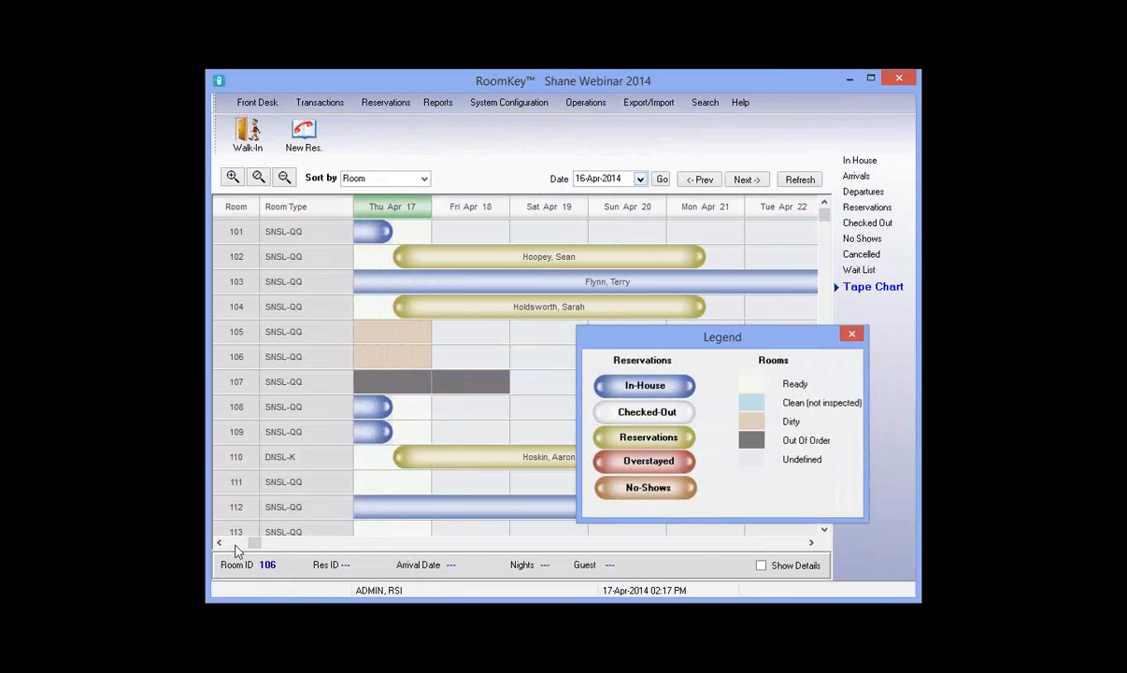
- Select the reservation in room 104 on the Tape Chart, review its guest details, and hide the details again
left_click(235, 544)
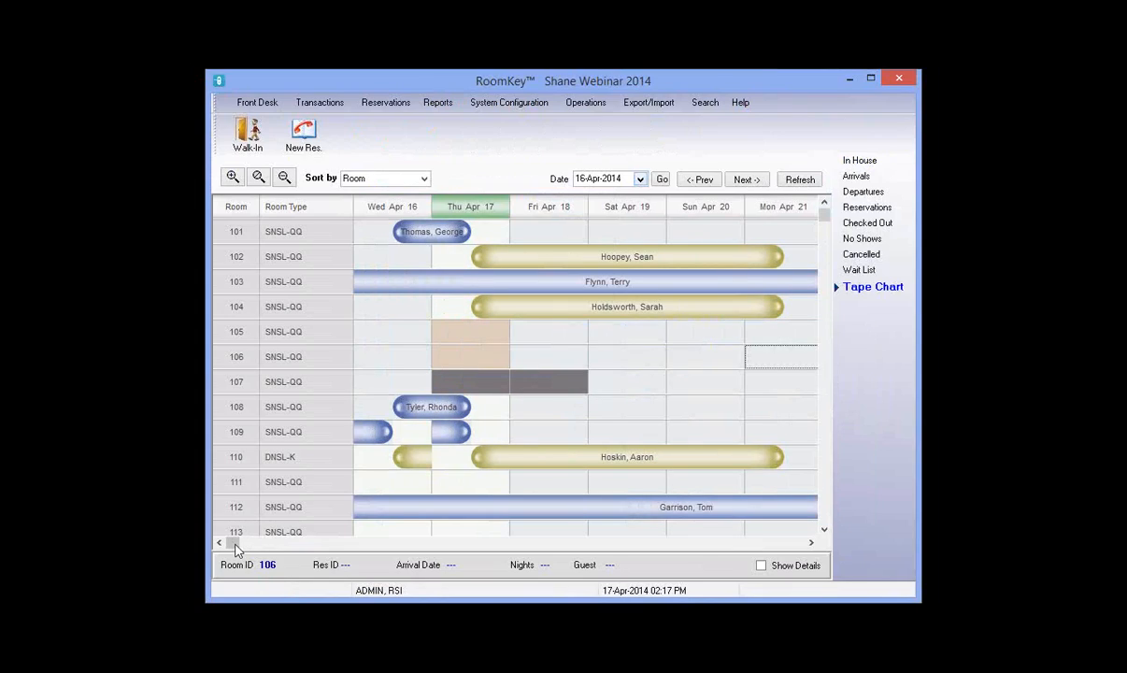
left_click(535, 311)
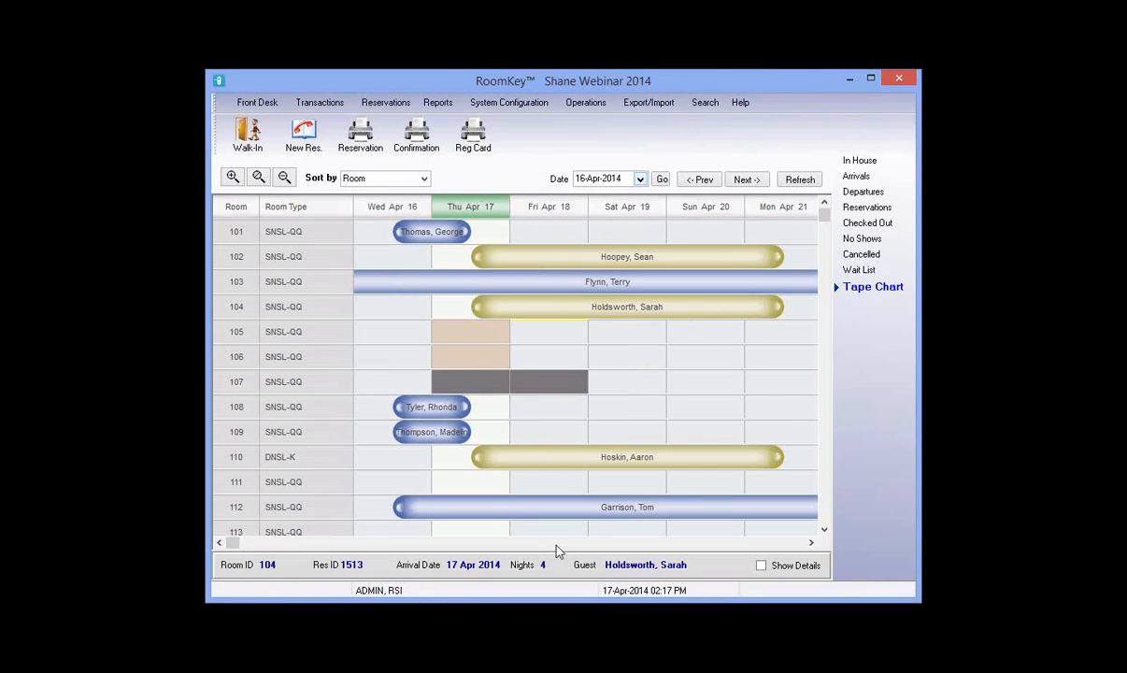
left_click(761, 566)
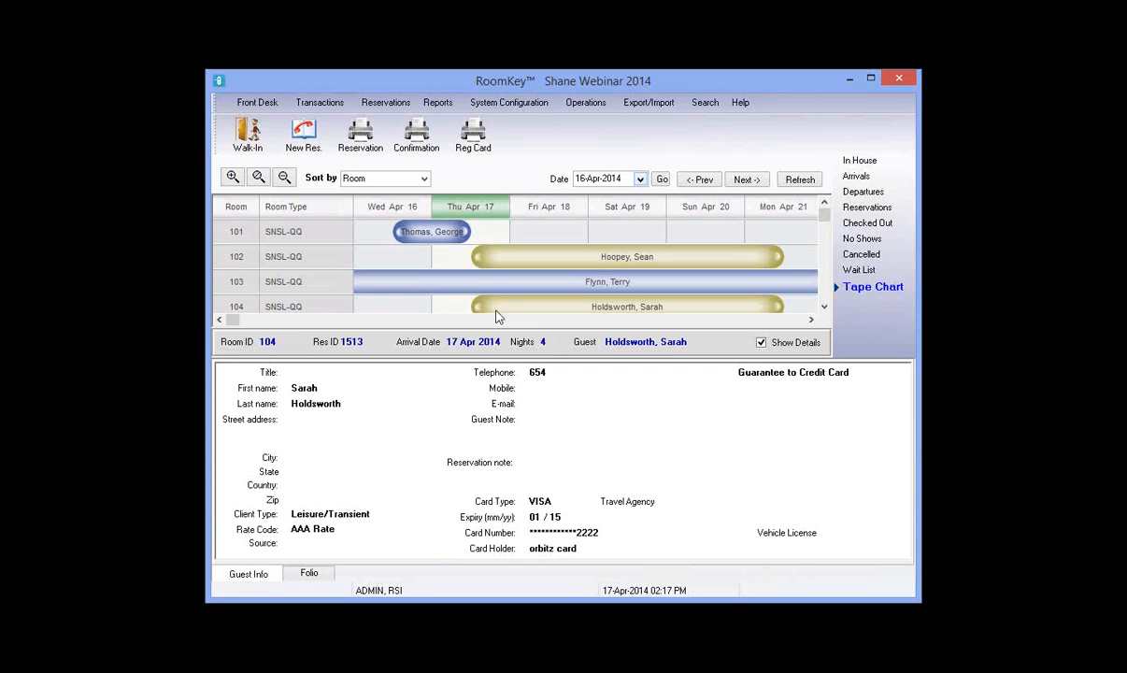
left_click(761, 344)
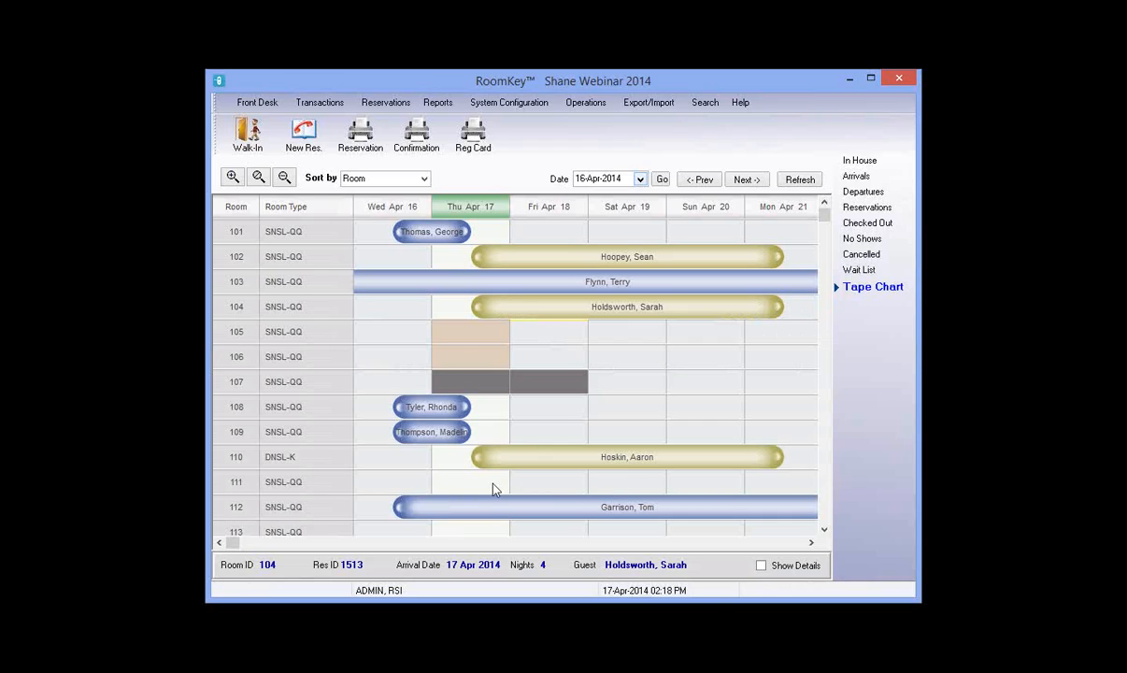
- Move the reservation arriving 17 Apr 2014 from room 104 to room 111 on the Tape Chart
left_click(500, 309)
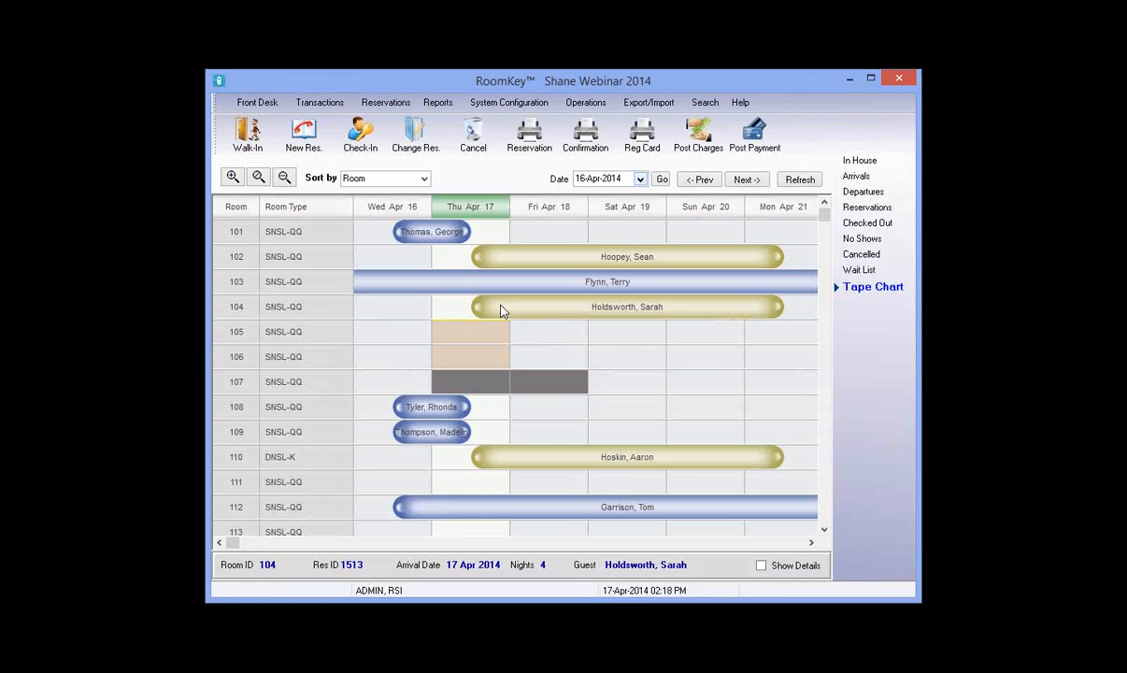
left_click(502, 485)
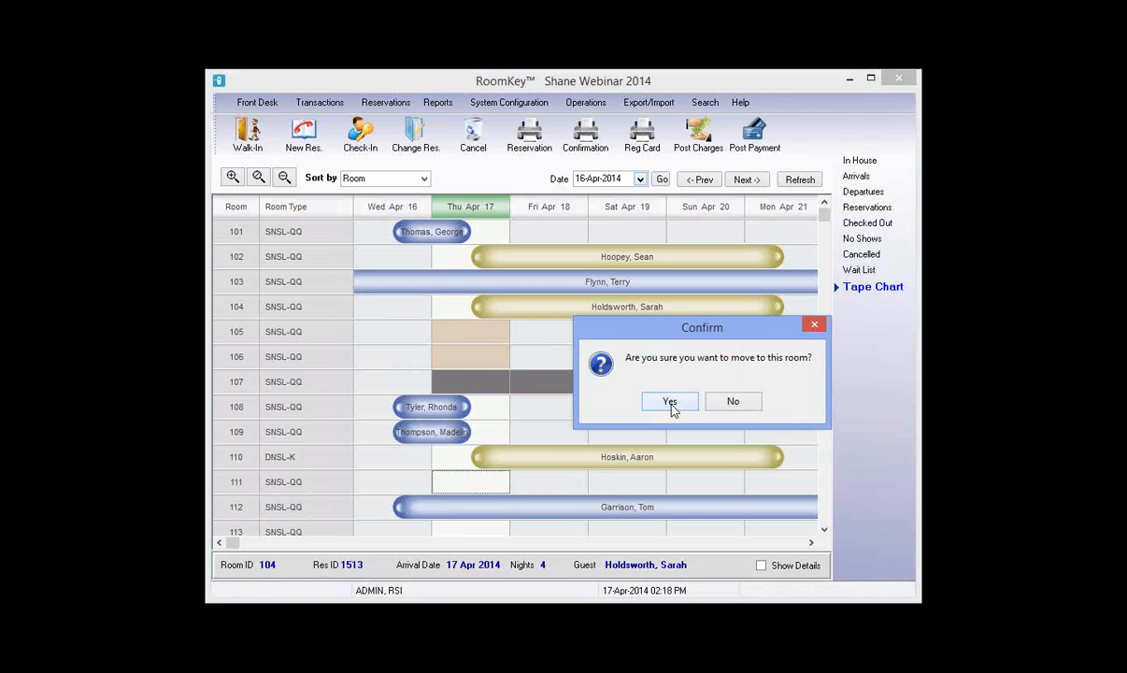
left_click(669, 403)
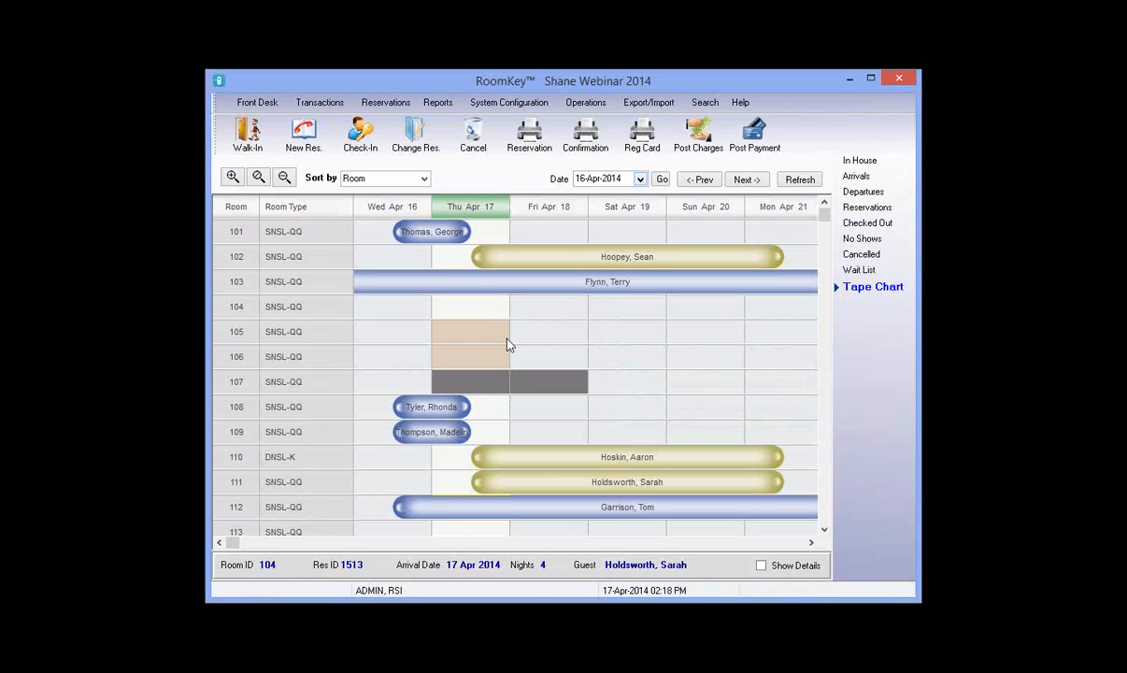
- Open the Inventory Calendar, examine the availability of each room type for Sat Apr 19, and close the calendar
left_click(602, 105)
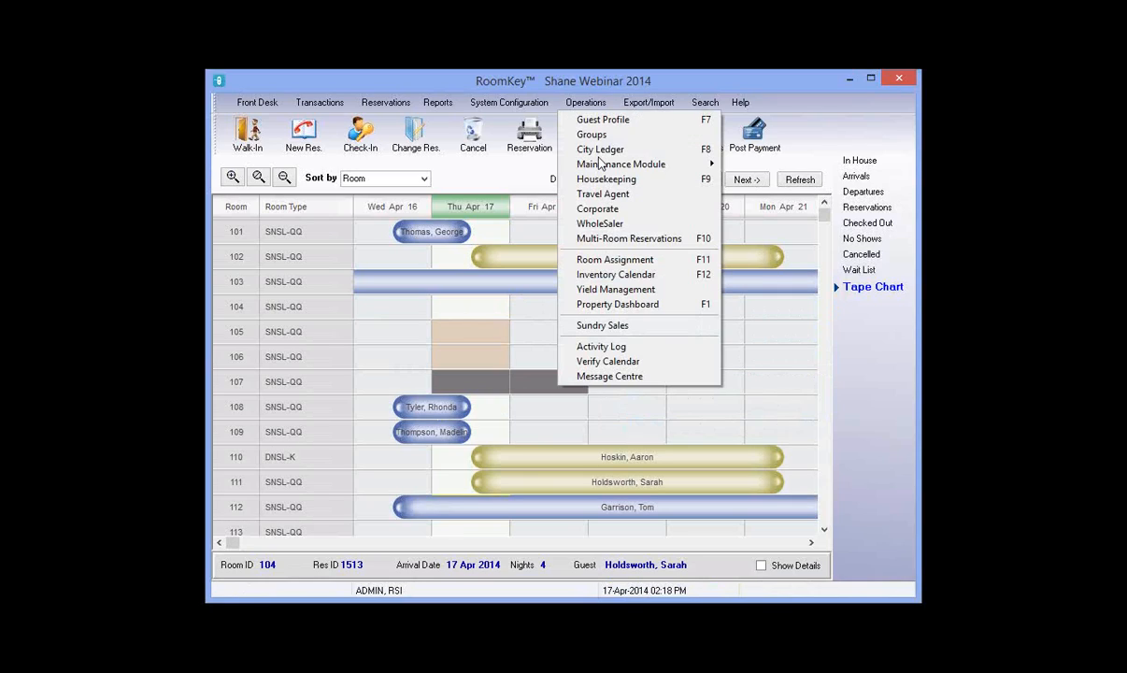
left_click(629, 276)
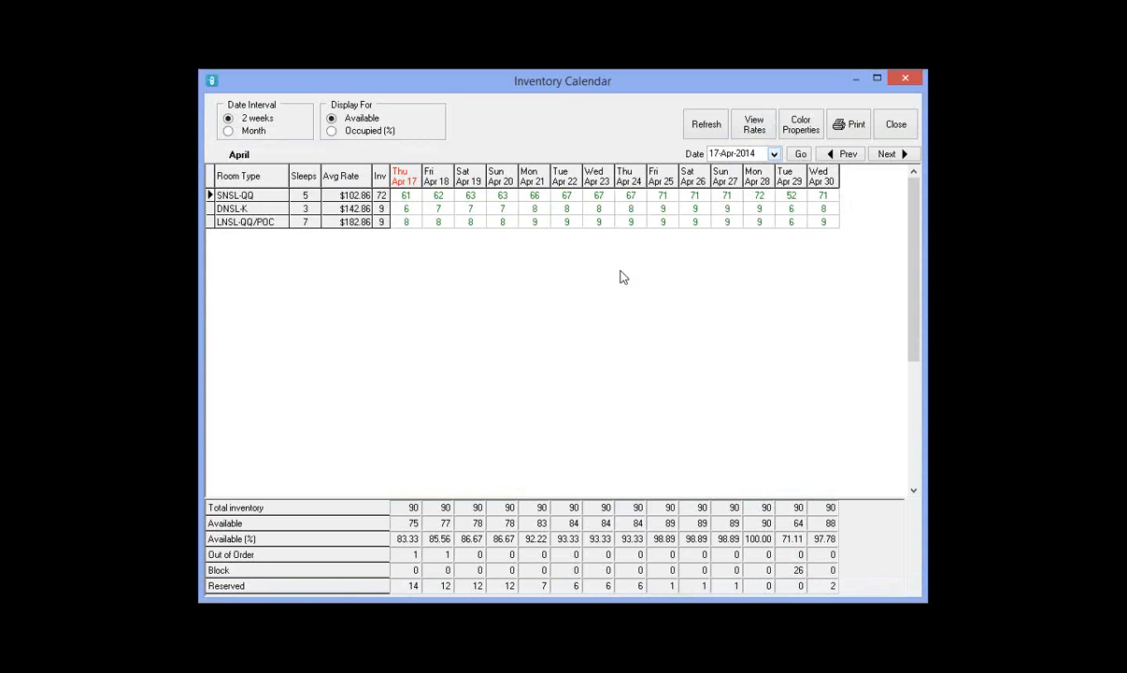
key("Right")
left_click(464, 198)
left_click(473, 211)
left_click(470, 222)
left_click(468, 210)
left_click(469, 195)
left_click(469, 207)
left_click(469, 221)
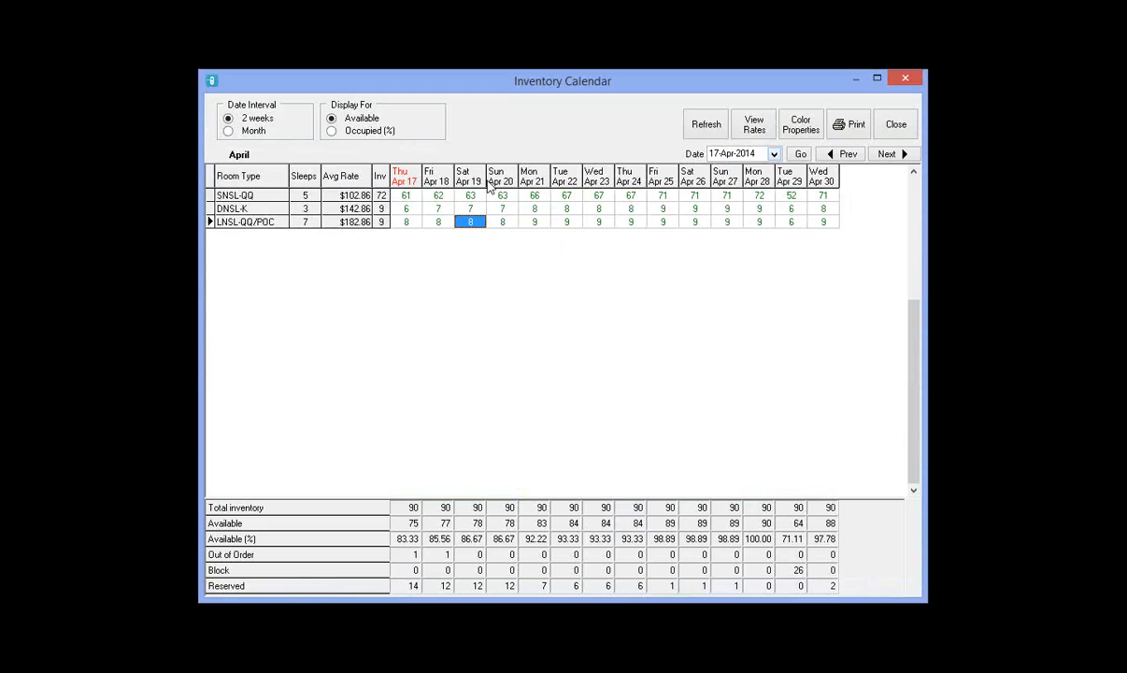
left_click(470, 197)
scroll(478, 208, "down", 2)
left_click(896, 125)
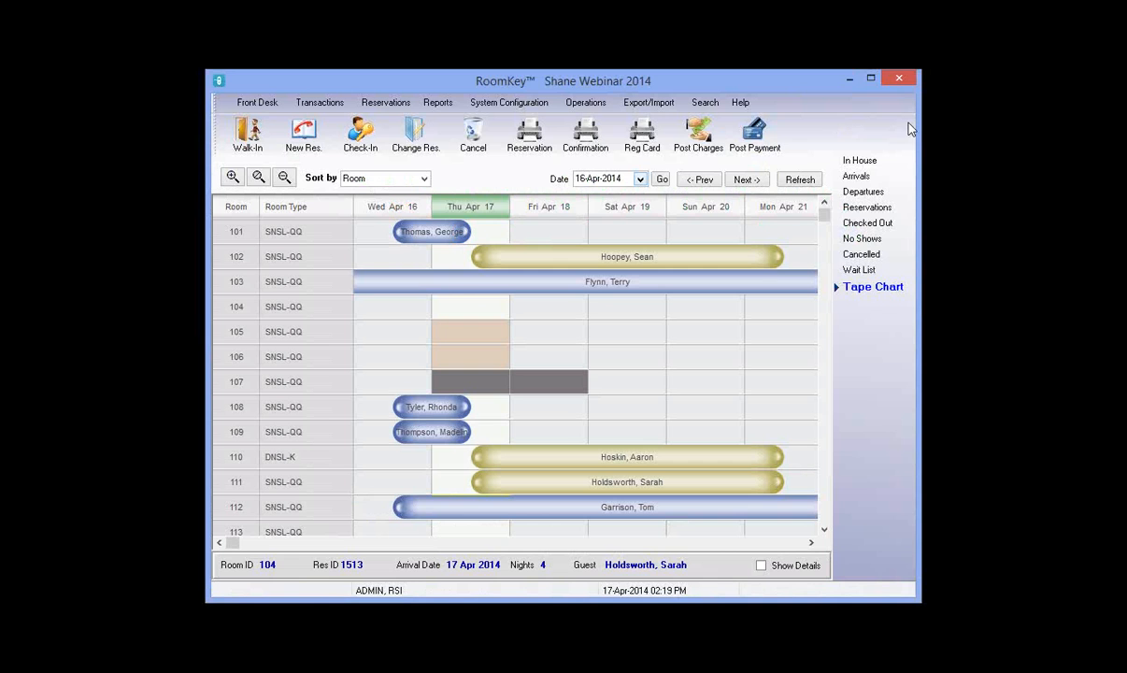
- Open Room Maintenance for room type SNSL-QQ, room 104
left_click(586, 102)
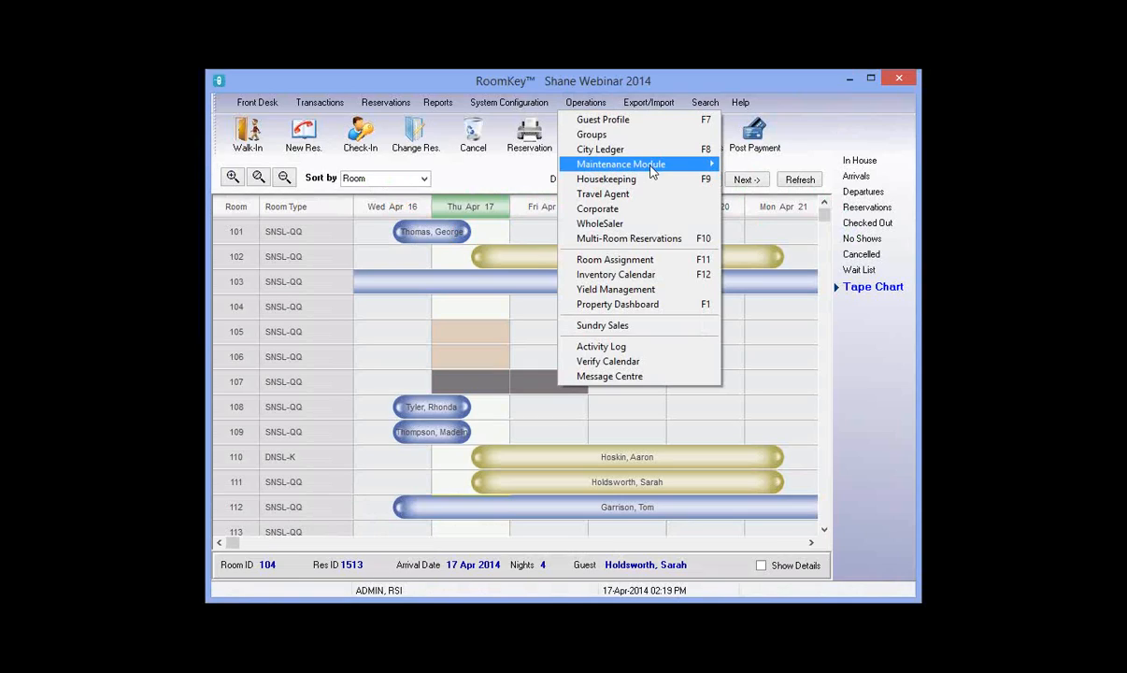
mouse_move(651, 169)
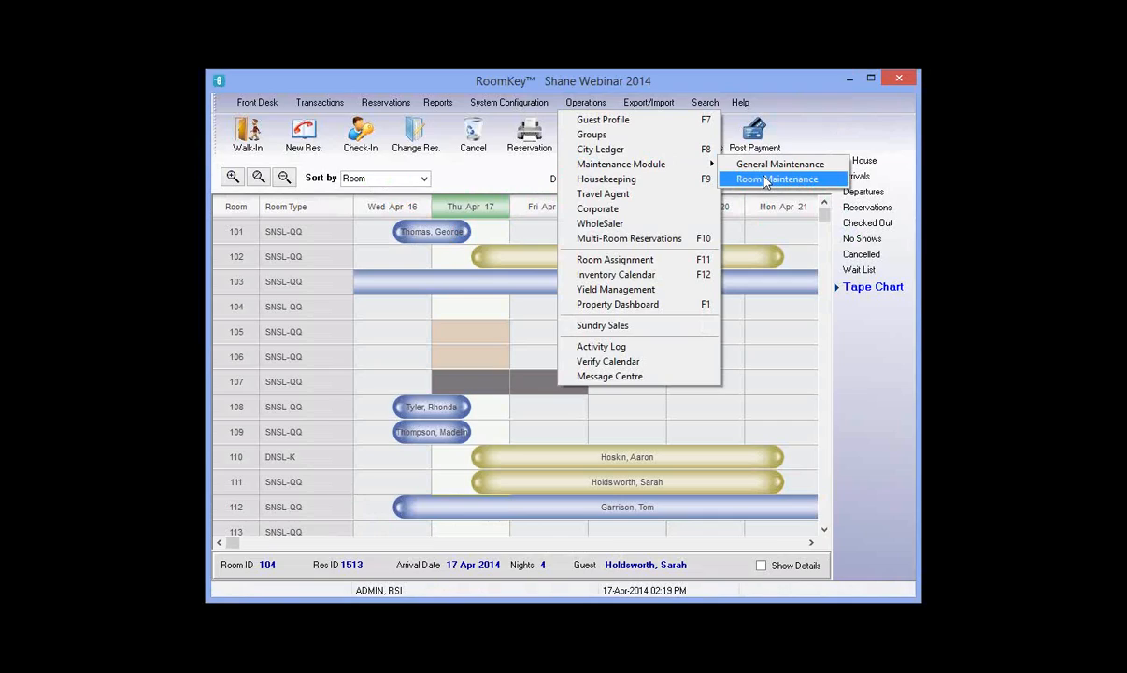
left_click(766, 181)
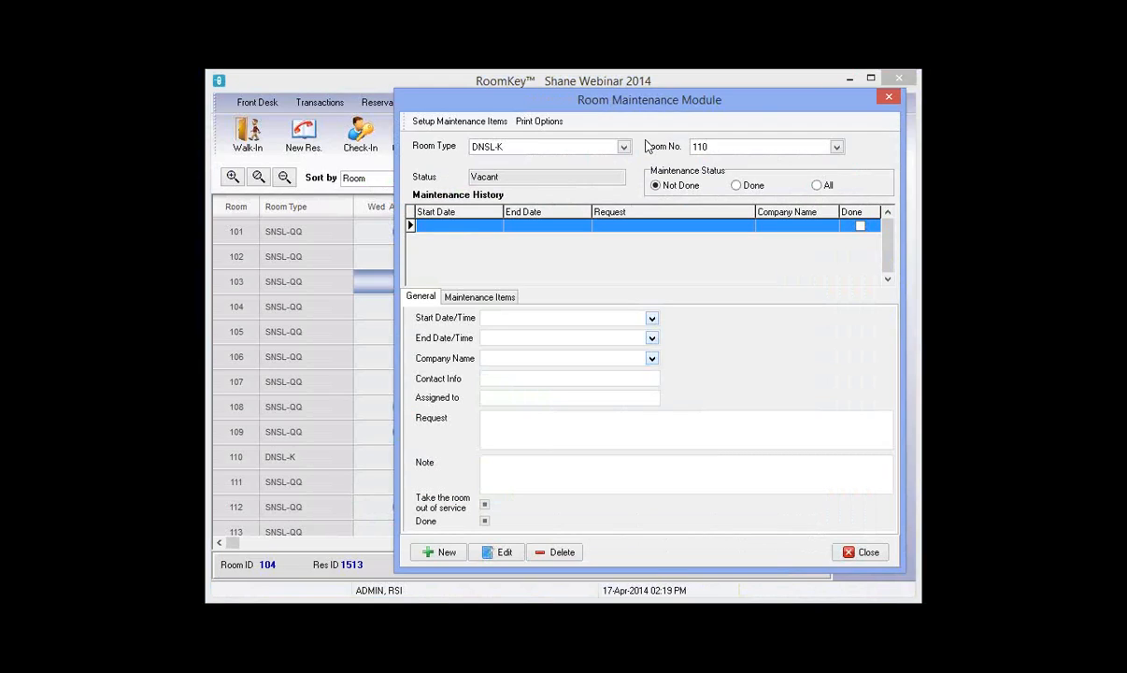
left_click(519, 149)
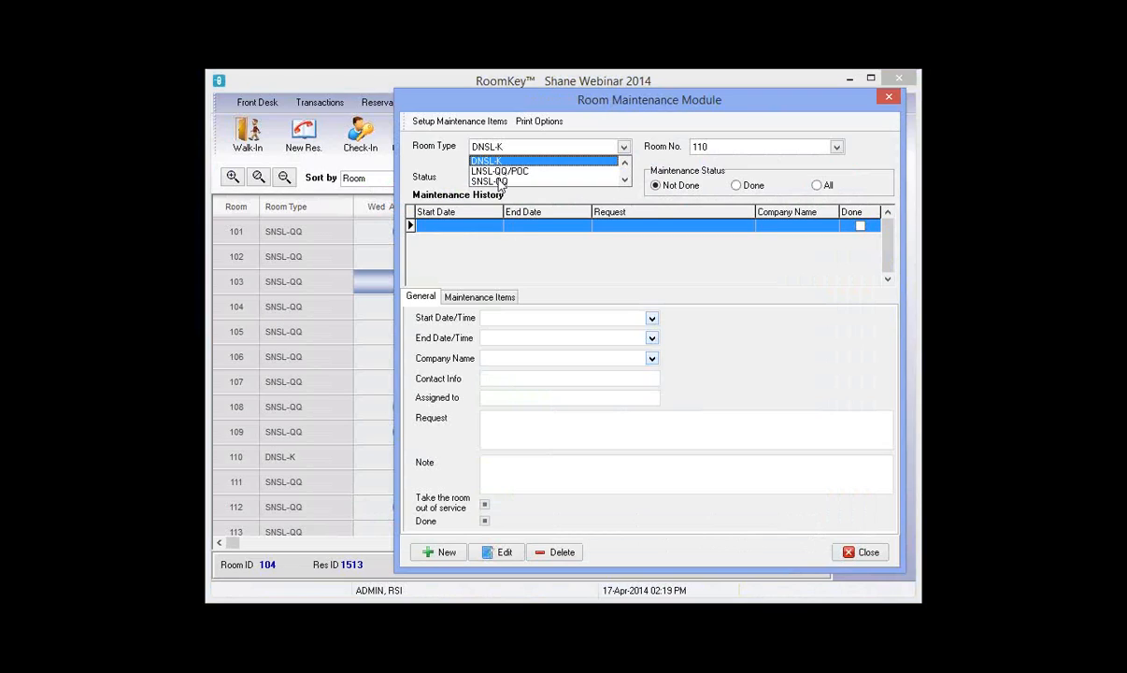
left_click(747, 150)
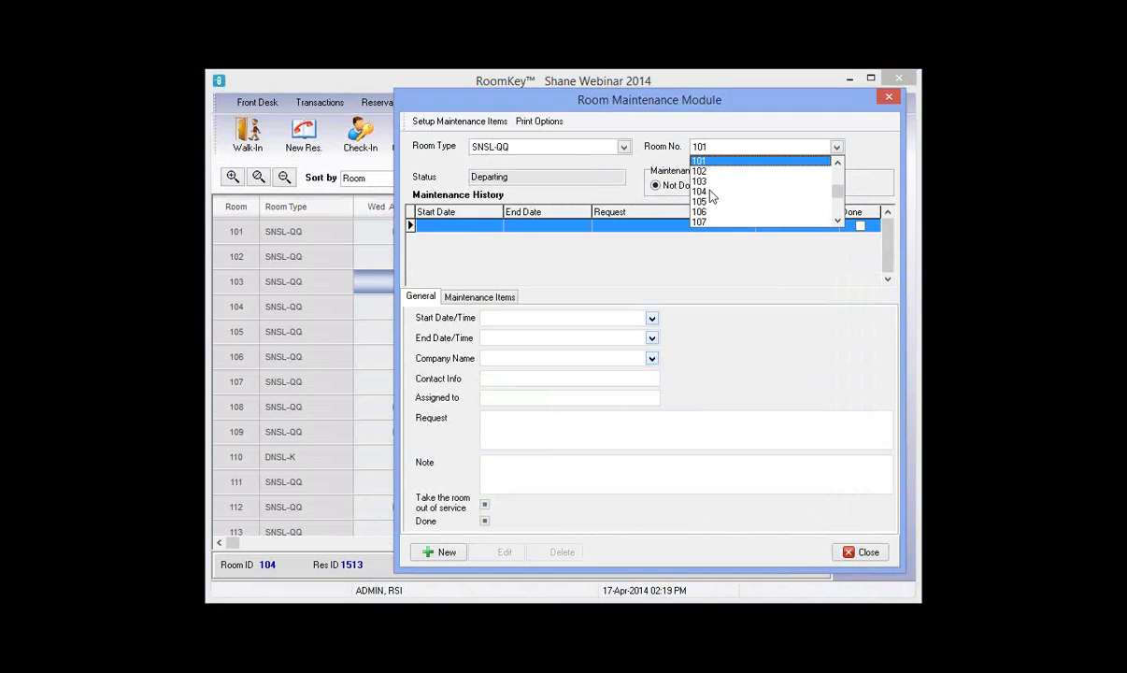
left_click(710, 191)
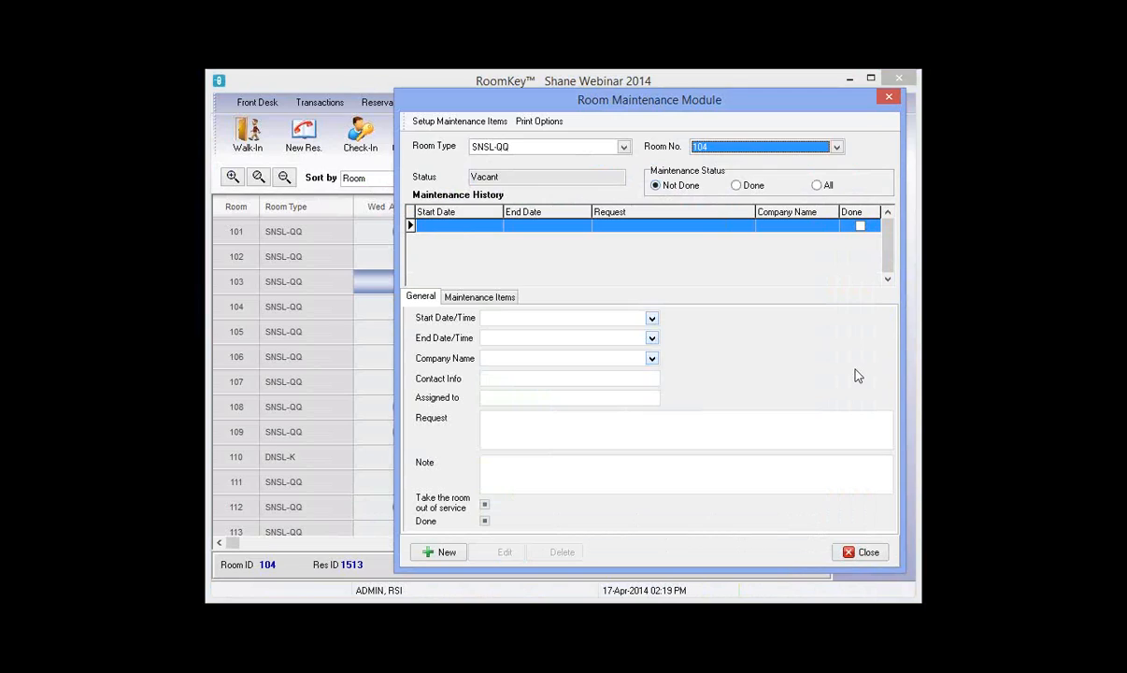
- Start a new maintenance request for room 104 with start date 2014-04-17 and end date 2014-04-19
left_click(446, 552)
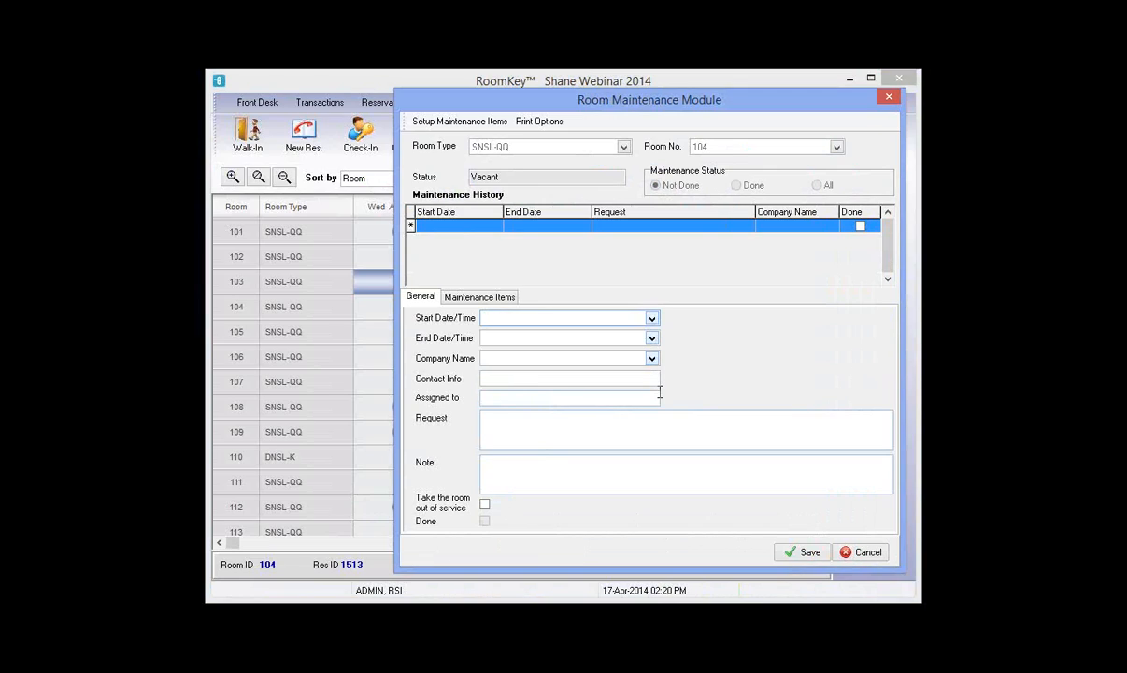
left_click(652, 318)
left_click(651, 318)
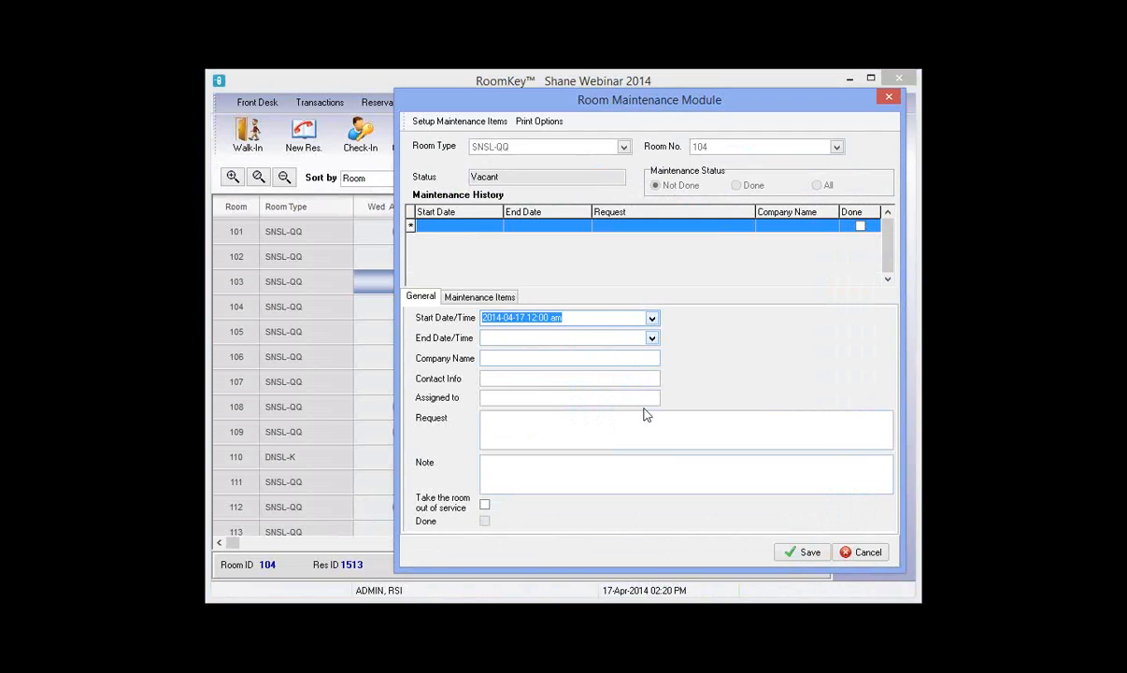
left_click(651, 338)
left_click(642, 415)
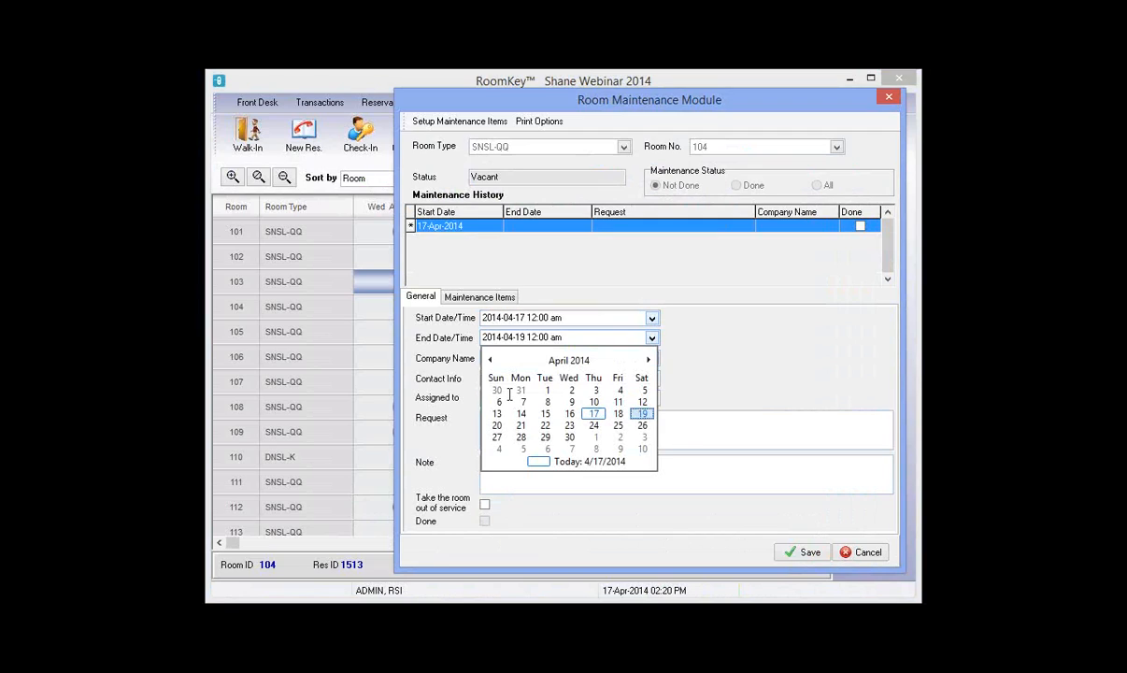
- Assign the new room 104 request to Maintenance
left_click(509, 396)
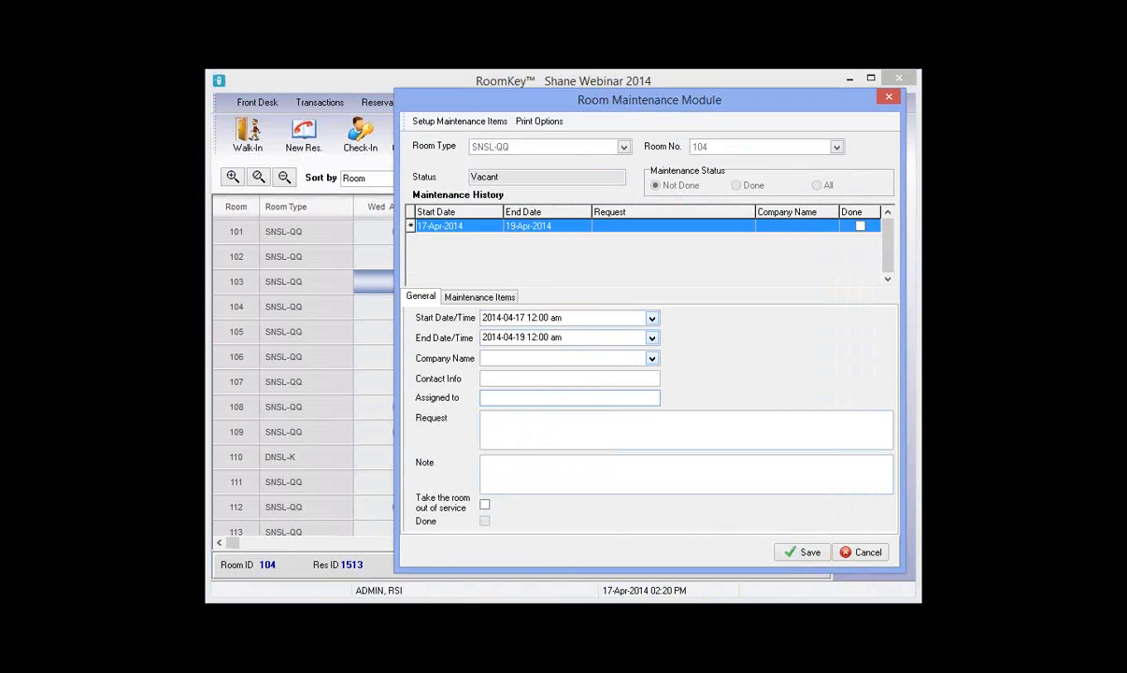
type("Ma")
type("int")
type("en")
type("a")
type("n")
type("ce")
- Enter "Replace the carpet" as the request text and save the request with room 104 taken out of service
type("Repla")
type("ce the ")
type("car")
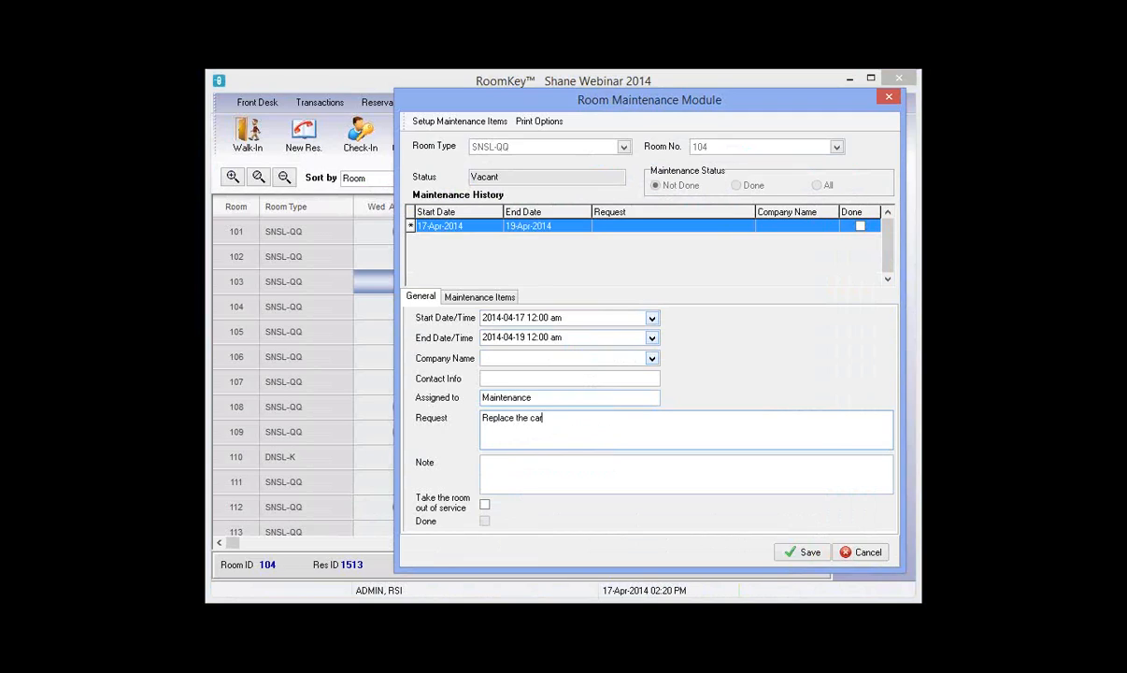
type("pet")
left_click(485, 505)
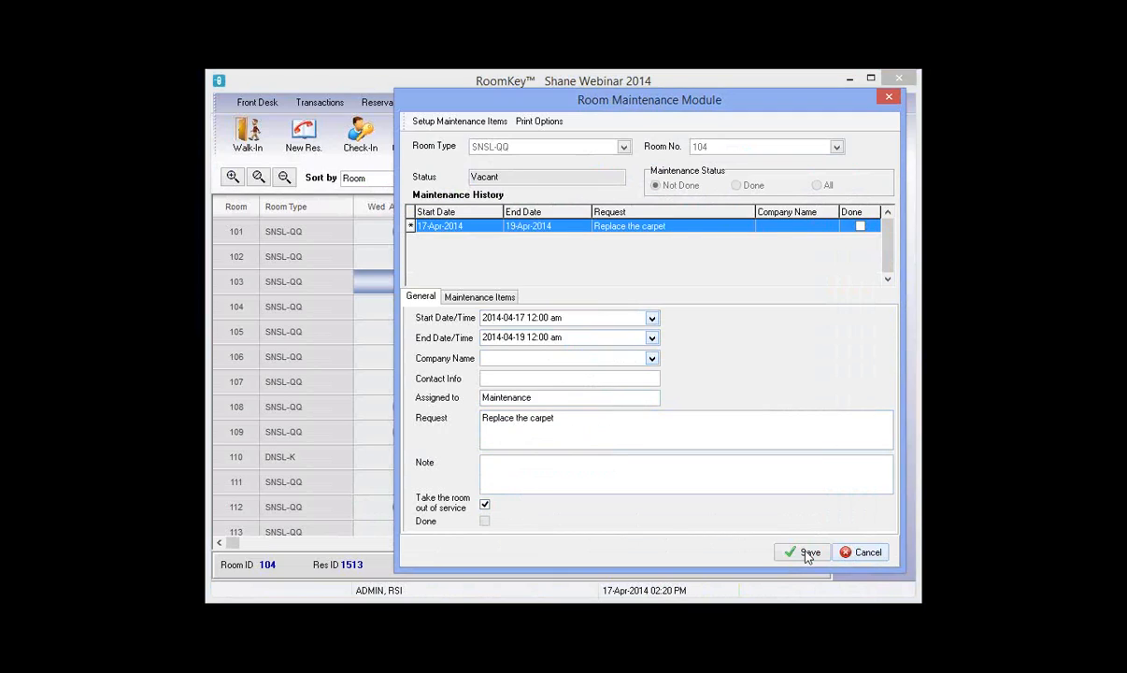
left_click(810, 553)
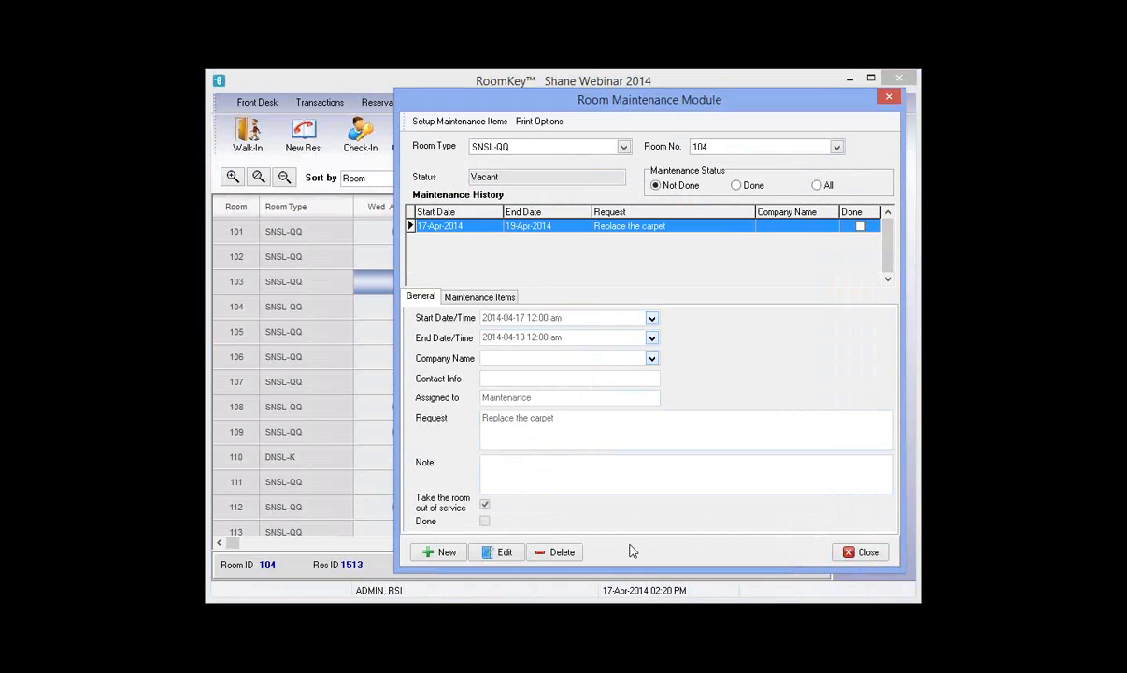
- Open the saved carpet request for editing to review its dates and completion option, and leave it without saving
left_click(490, 551)
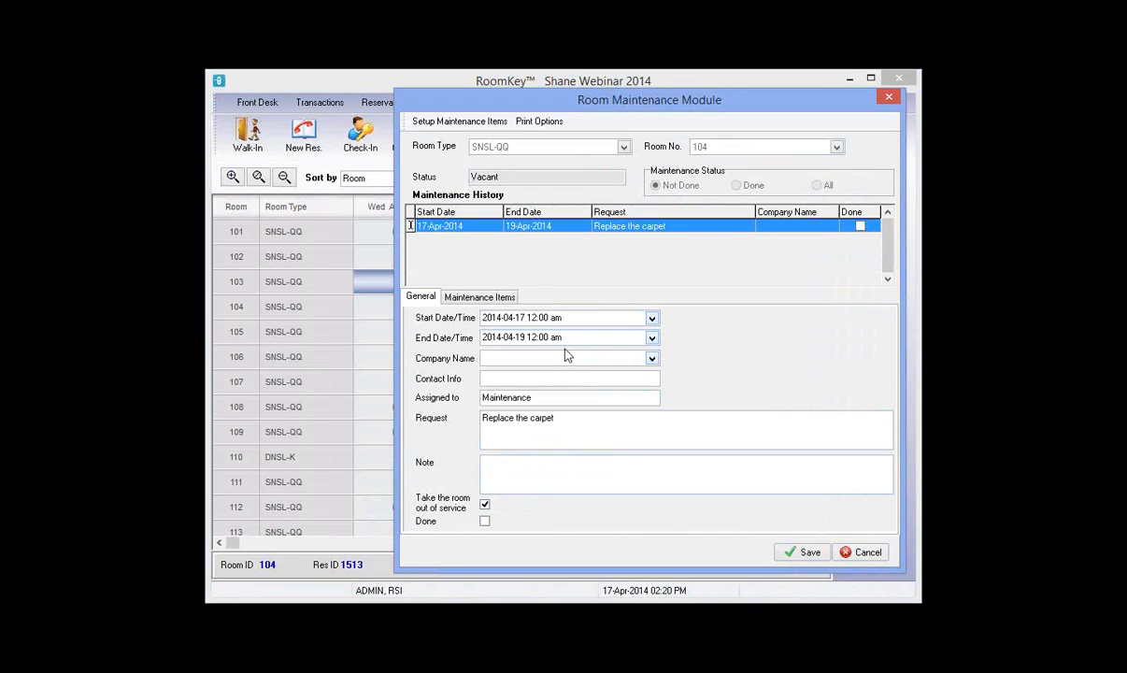
left_click(861, 554)
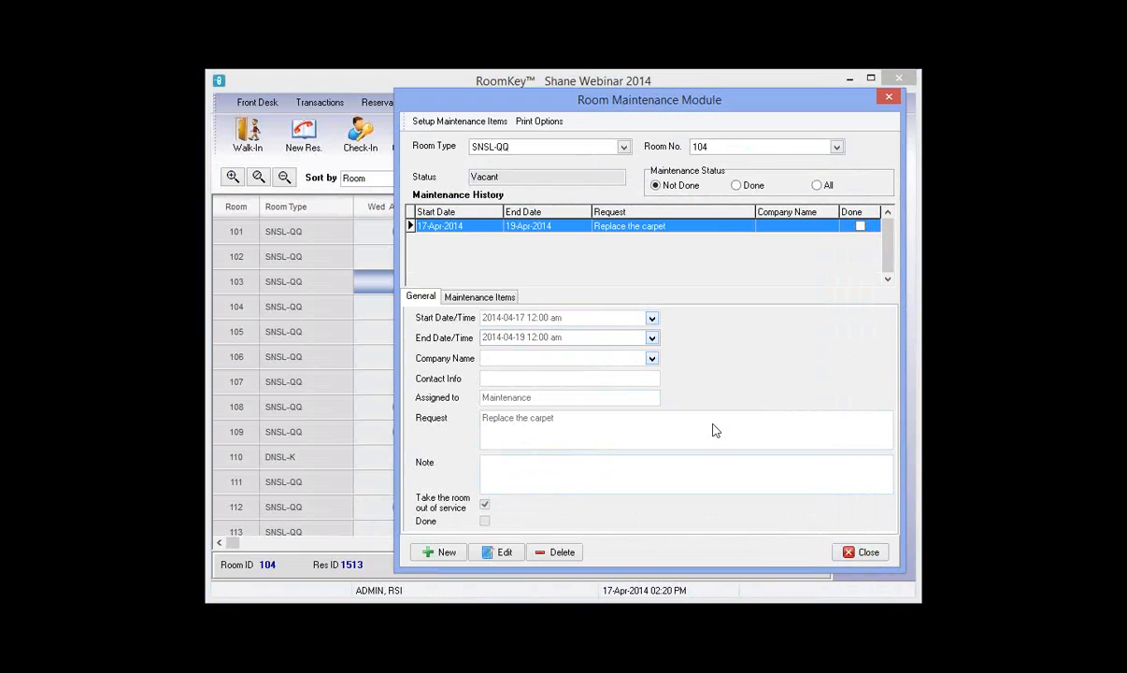
- Show the Done maintenance history for room 103 and view the request dated 20-Mar-2014 to 20-Mar-2014
left_click(821, 150)
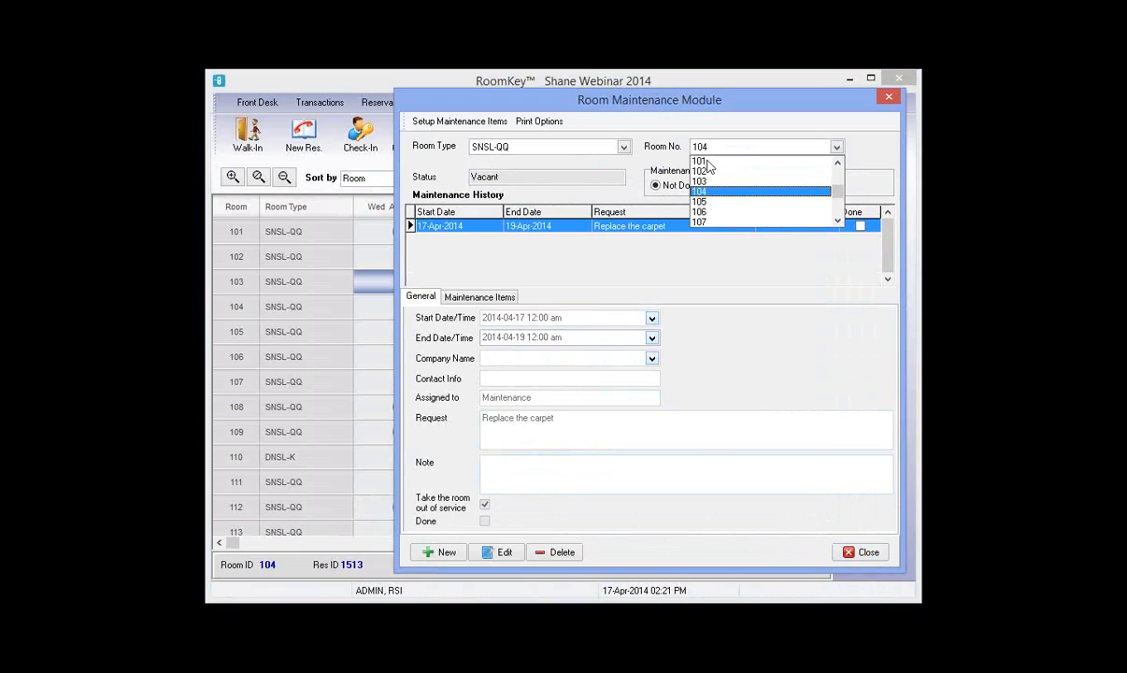
left_click(702, 161)
left_click(738, 187)
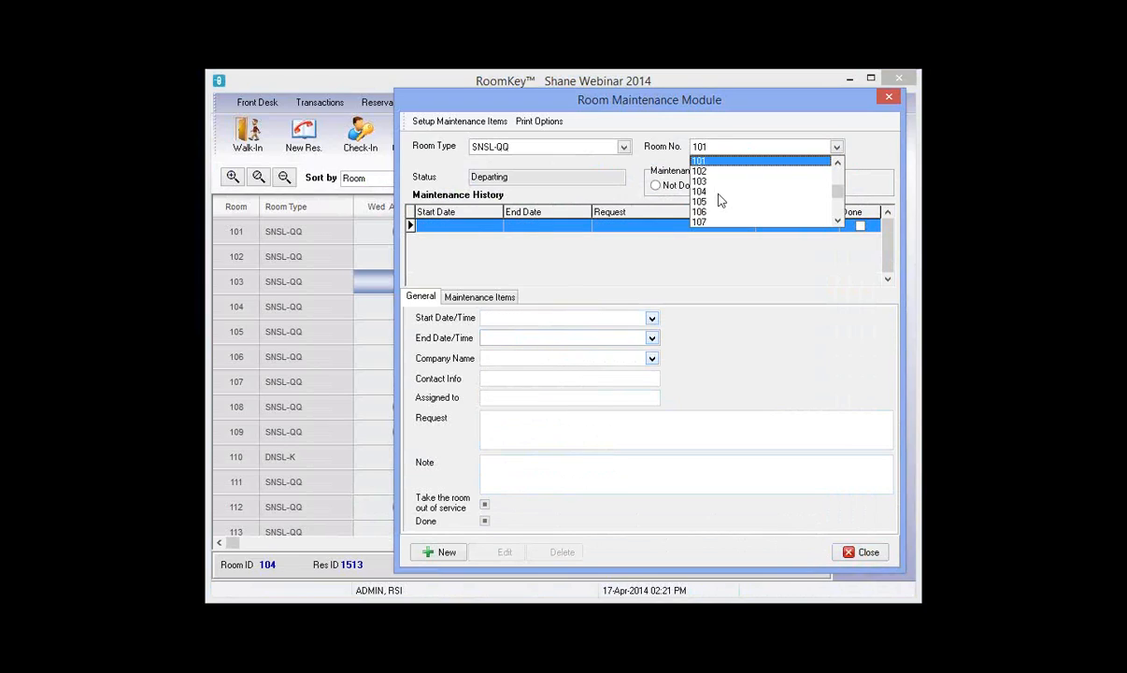
left_click(719, 195)
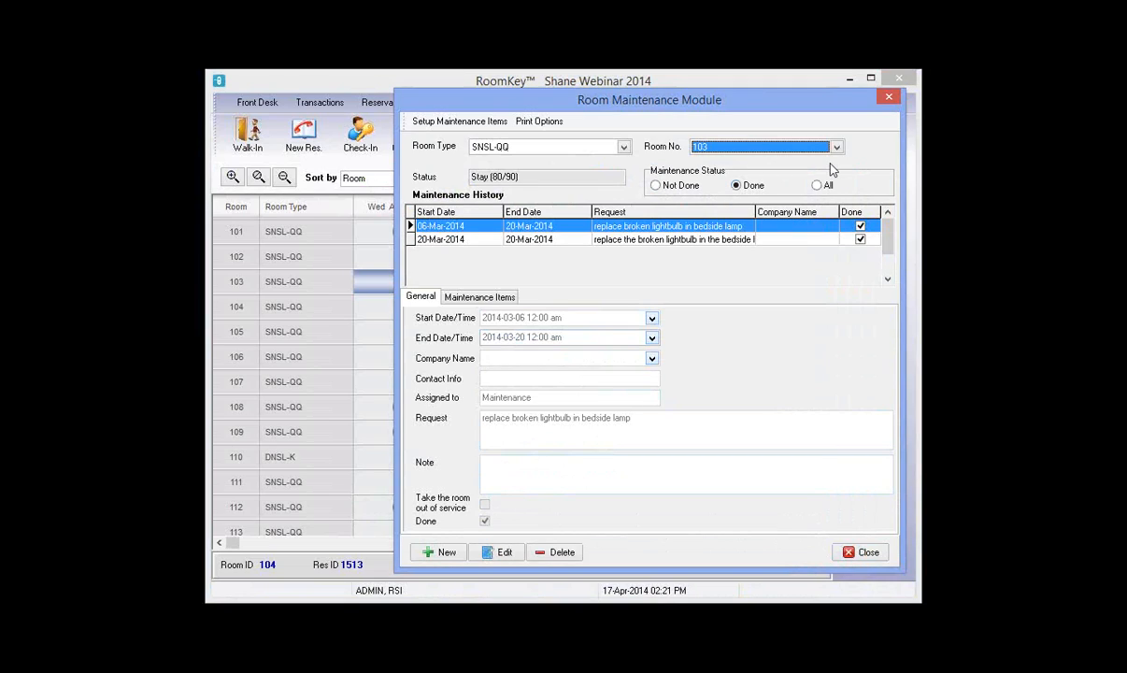
left_click(738, 186)
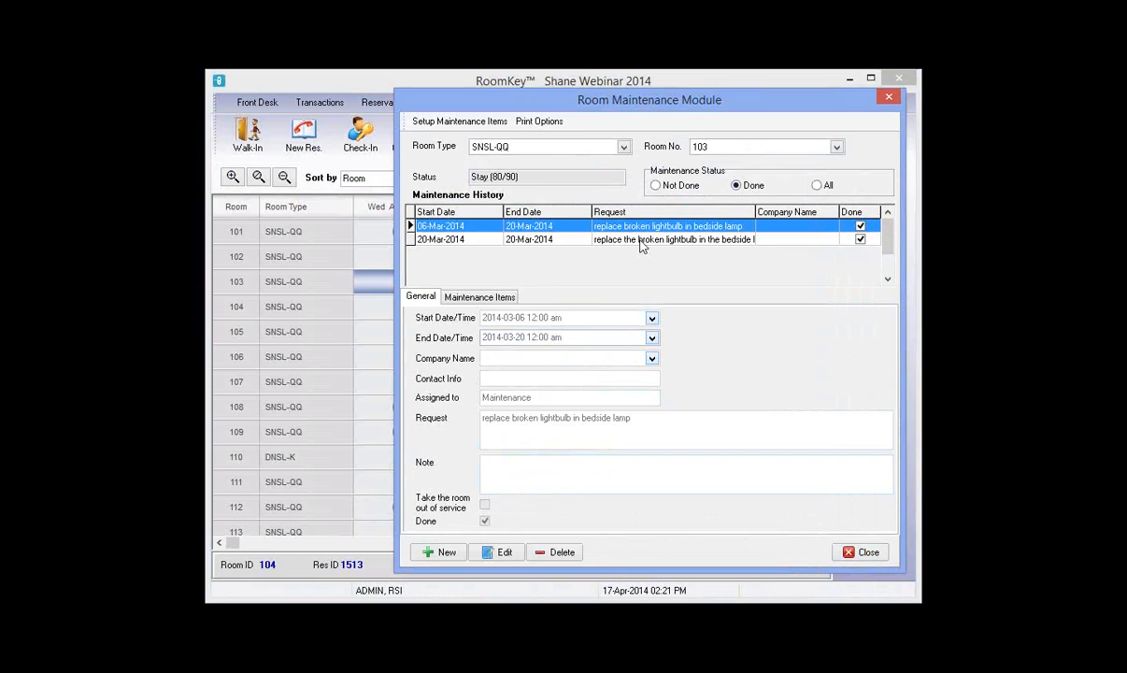
left_click(641, 242)
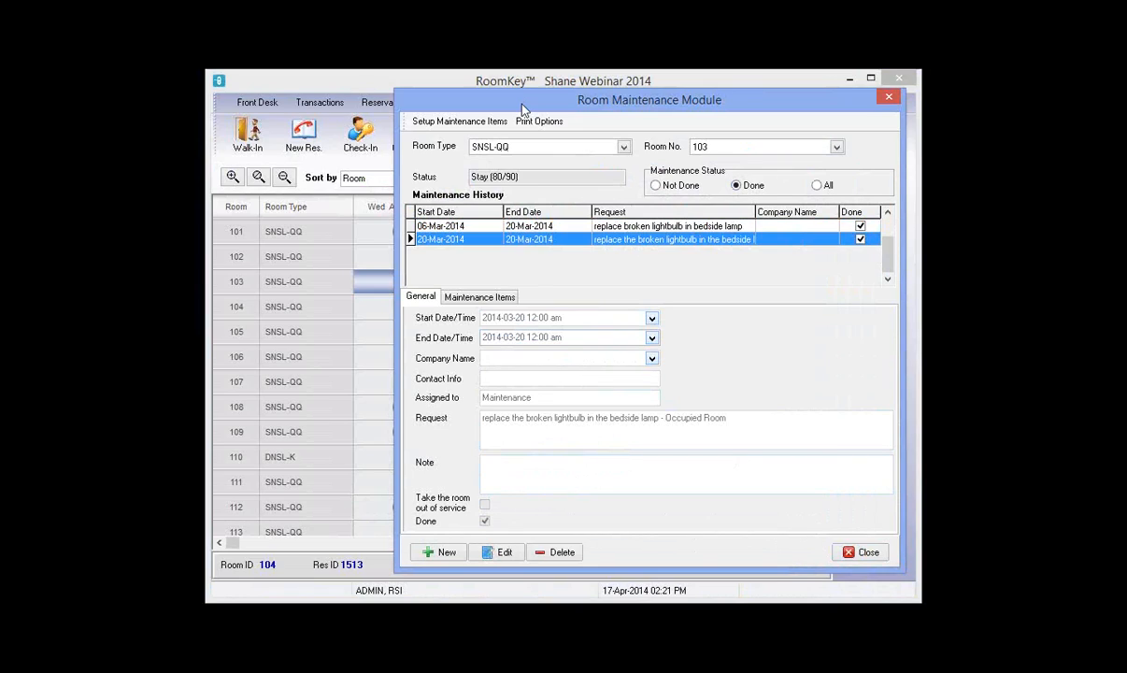
- Preview the maintenance report for room 103 and the all-rooms report of Not Done requests for 17-Apr-2014
left_click(542, 122)
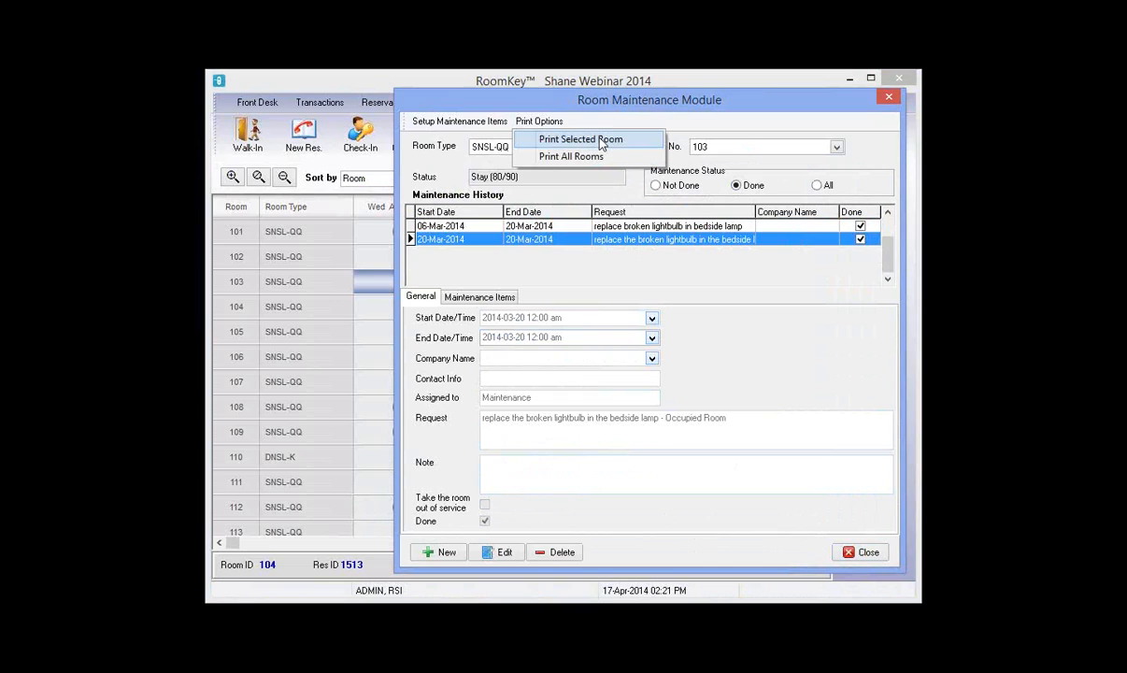
left_click(581, 139)
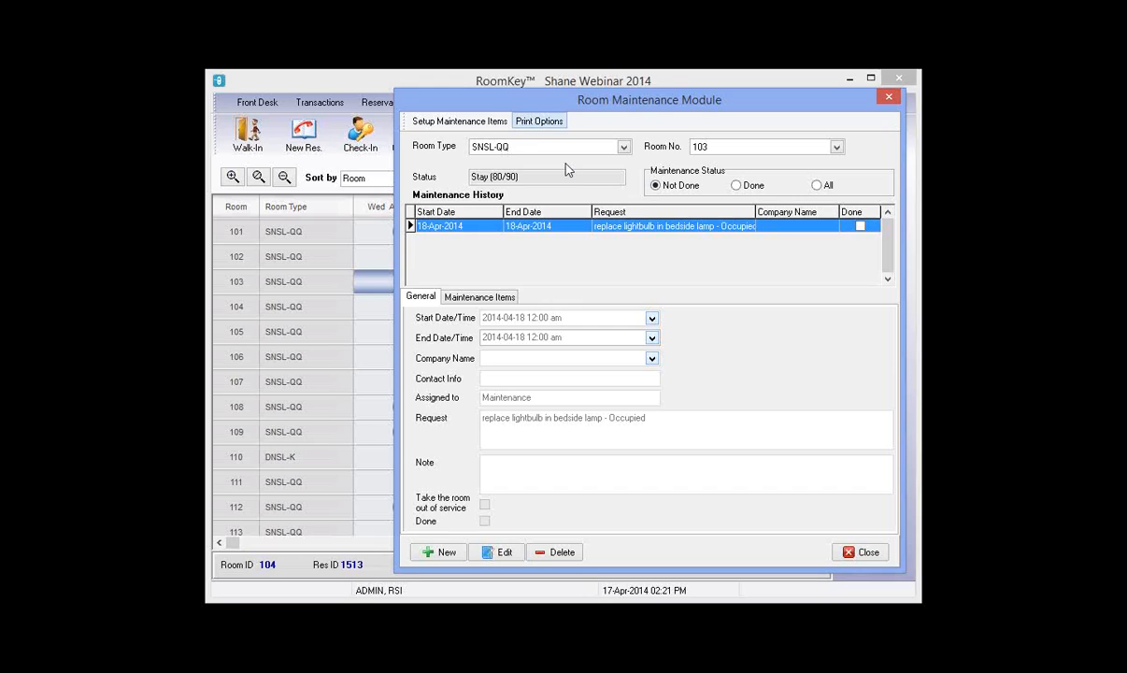
left_click(539, 120)
left_click(569, 157)
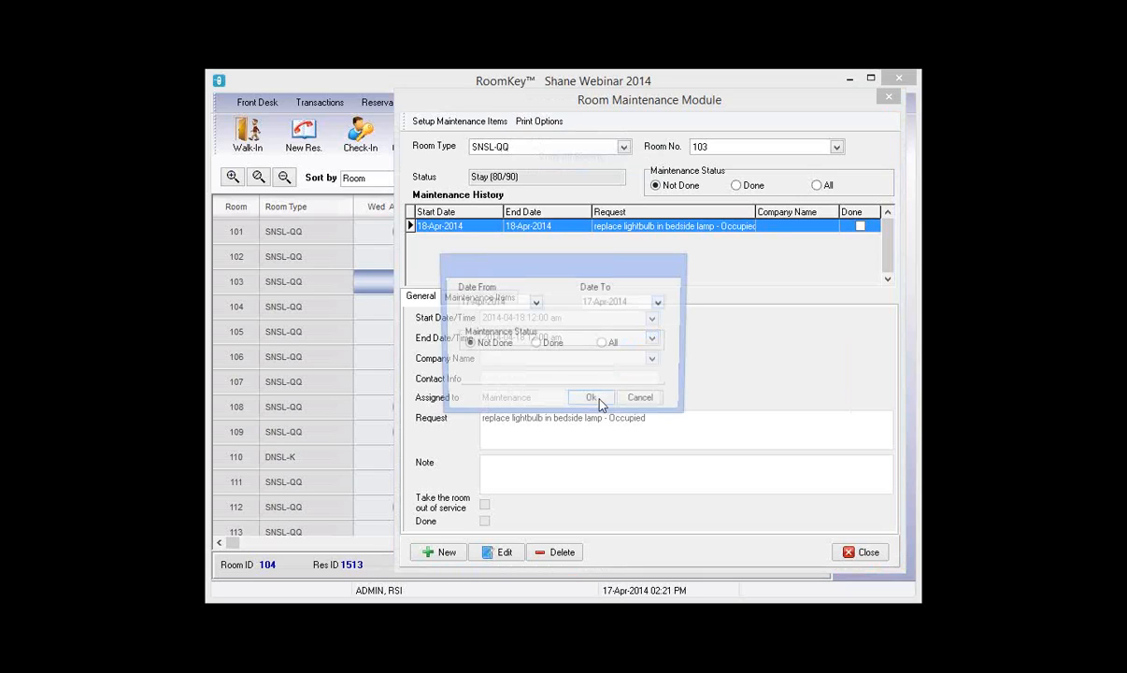
left_click(601, 401)
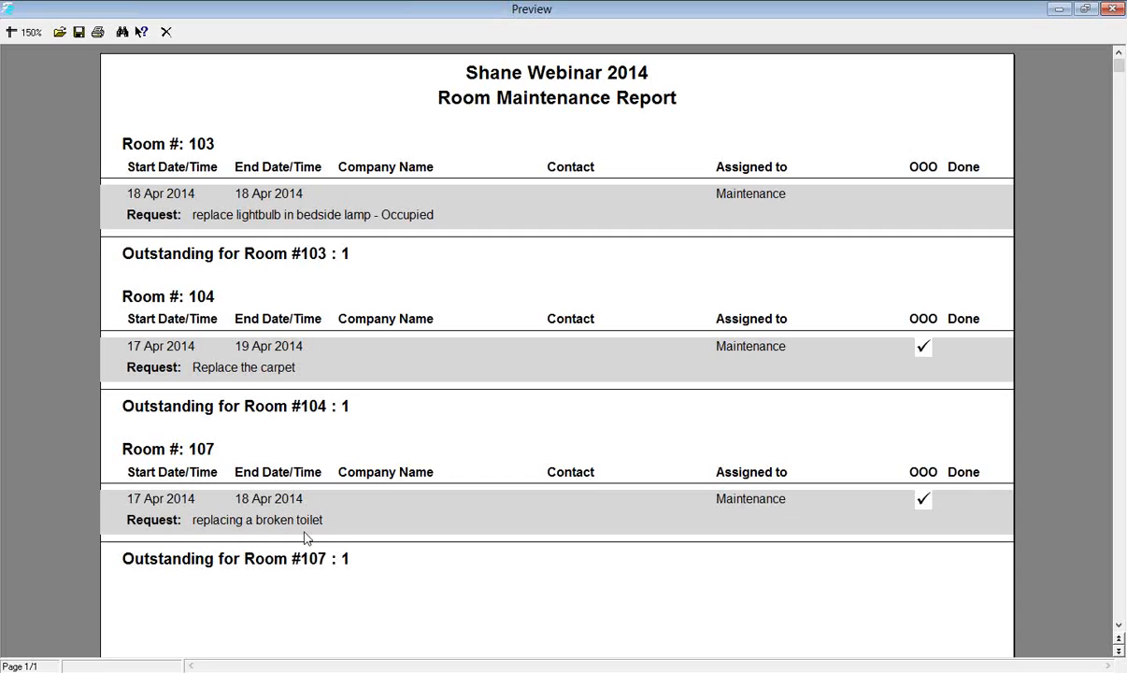
scroll(304, 537, "down", 1)
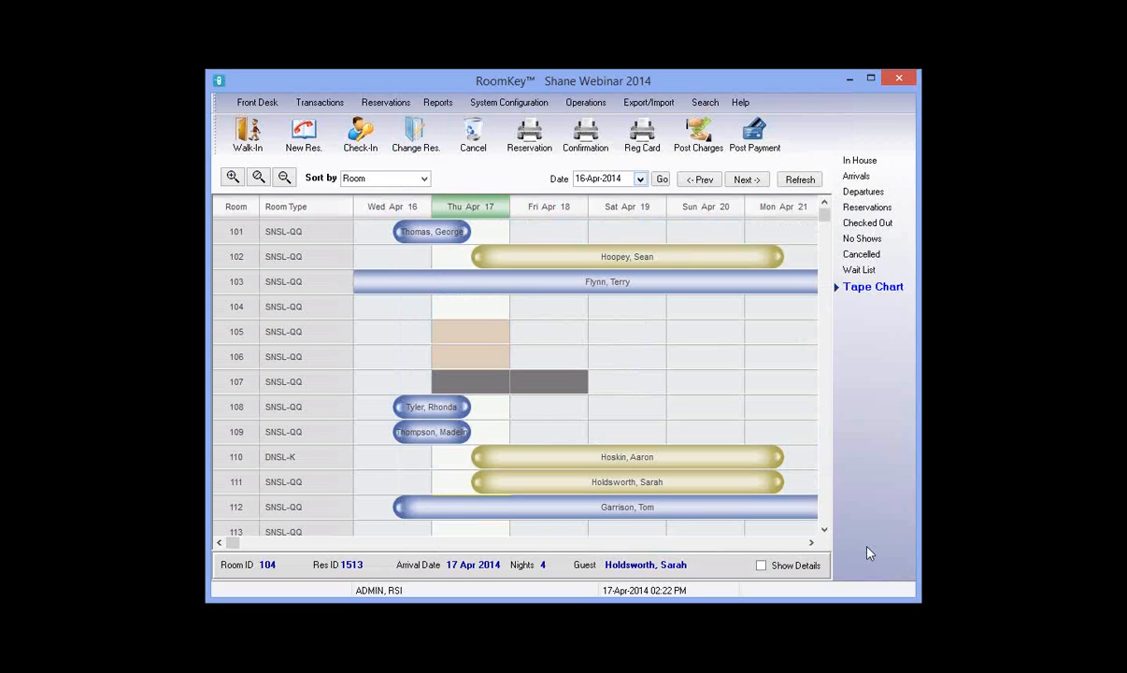
- Refresh the Tape Chart to reload the current room statuses and select room 107 on Sunday, April 20
left_click(862, 192)
left_click(796, 182)
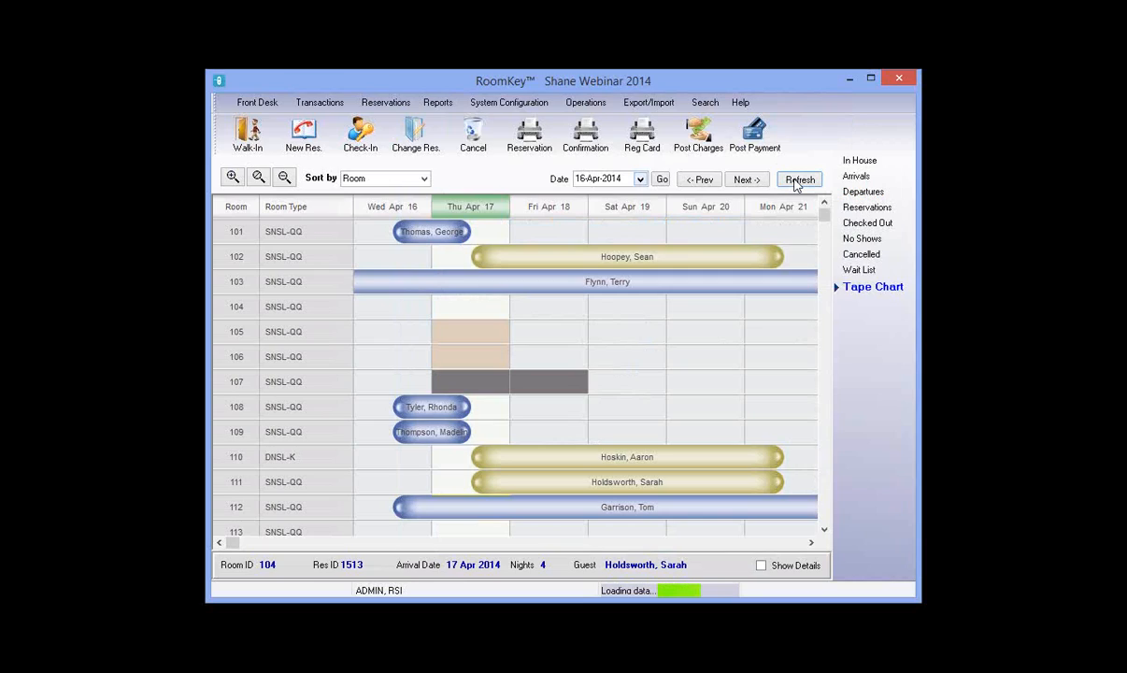
left_click(706, 383)
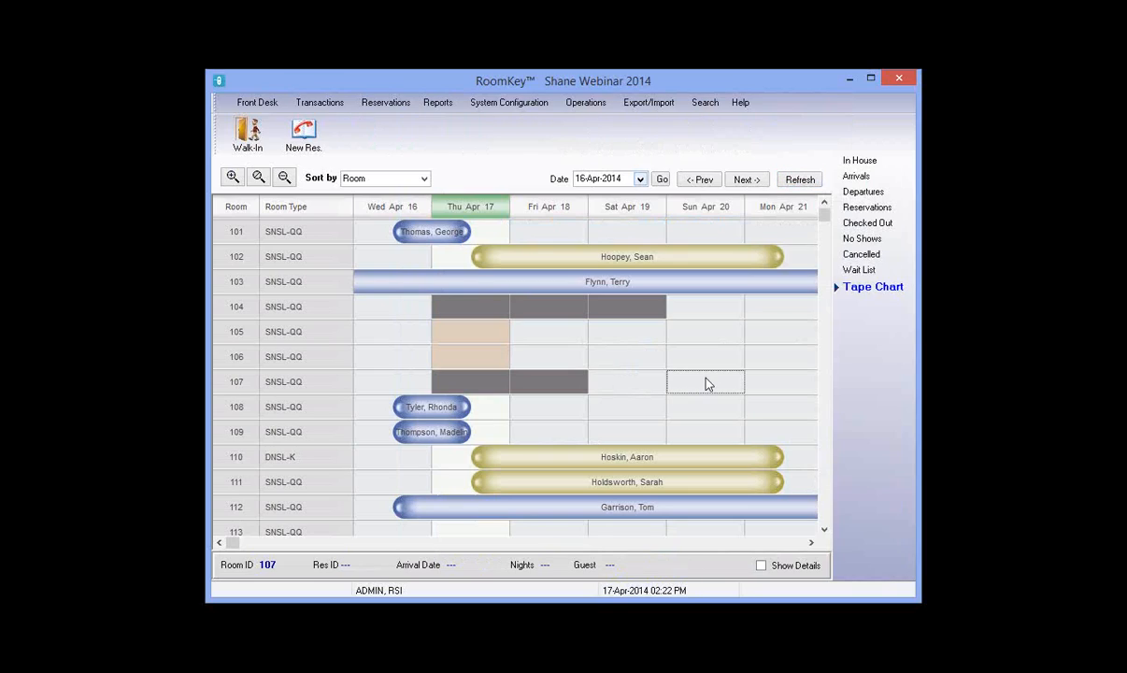
- Show the Tape Chart legend, move it clear of the bookings to compare colours, and close it
right_click(707, 384)
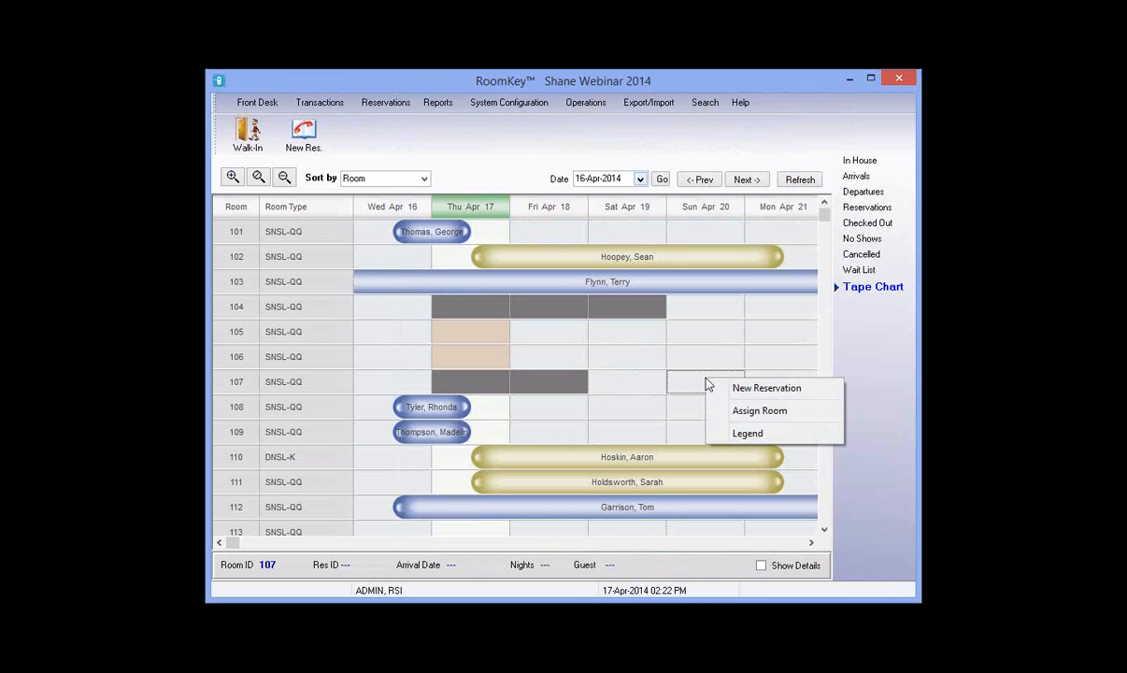
left_click(744, 435)
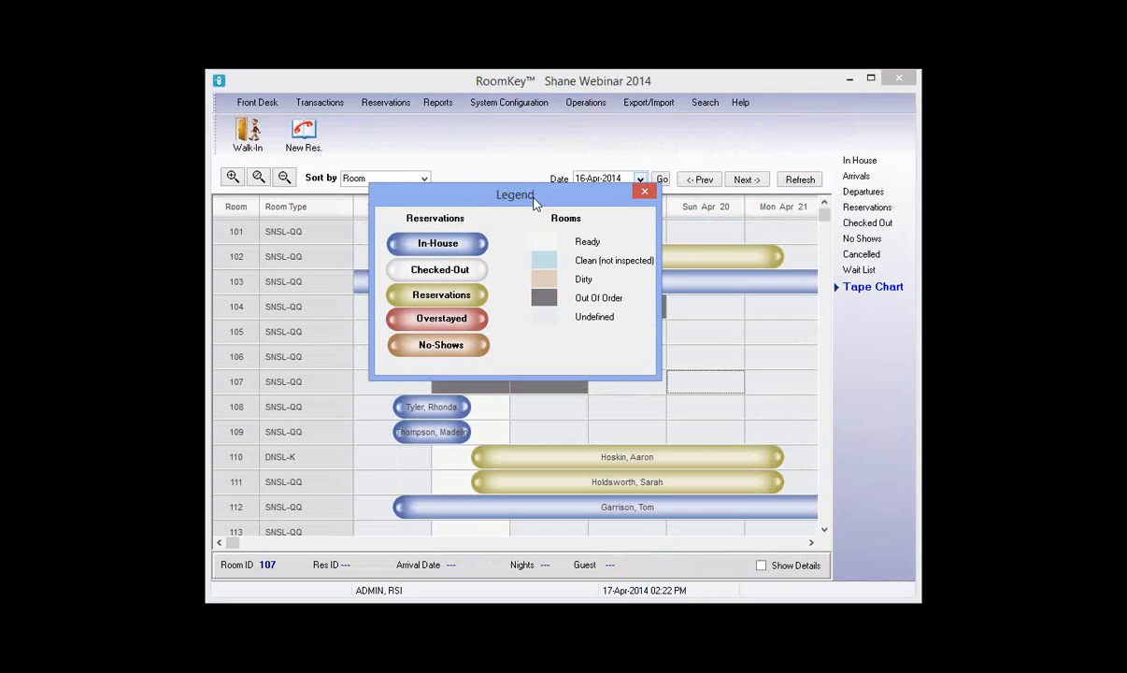
left_click_drag(534, 203, 596, 303)
left_click_drag(680, 319, 574, 321)
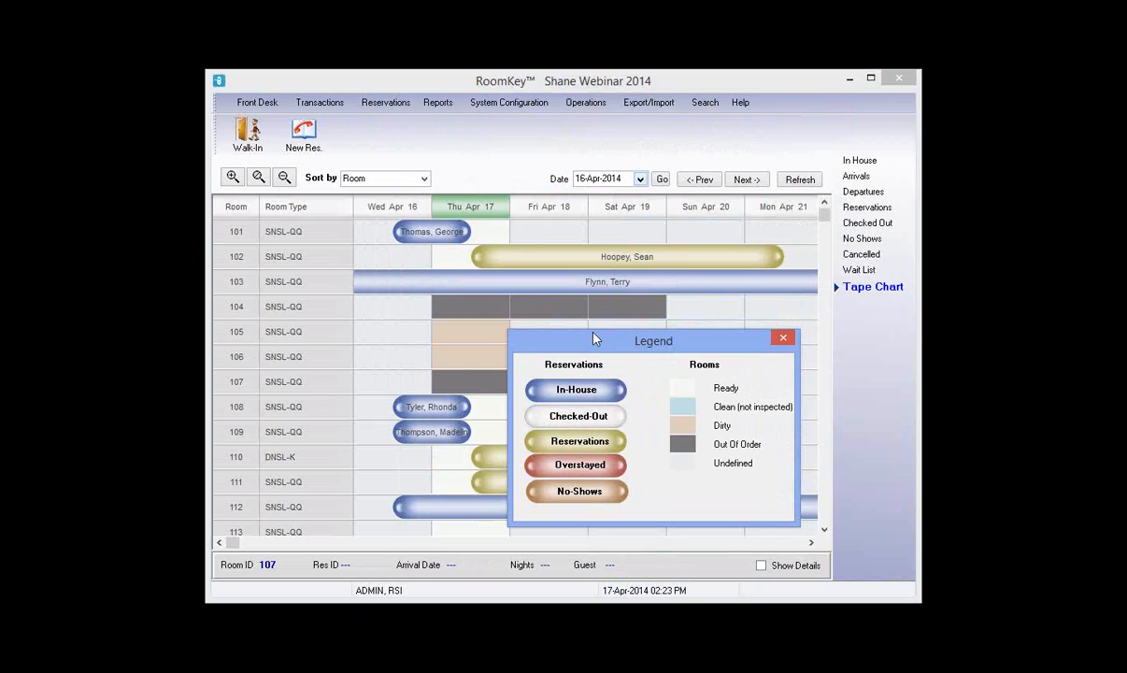
left_click_drag(595, 338, 660, 130)
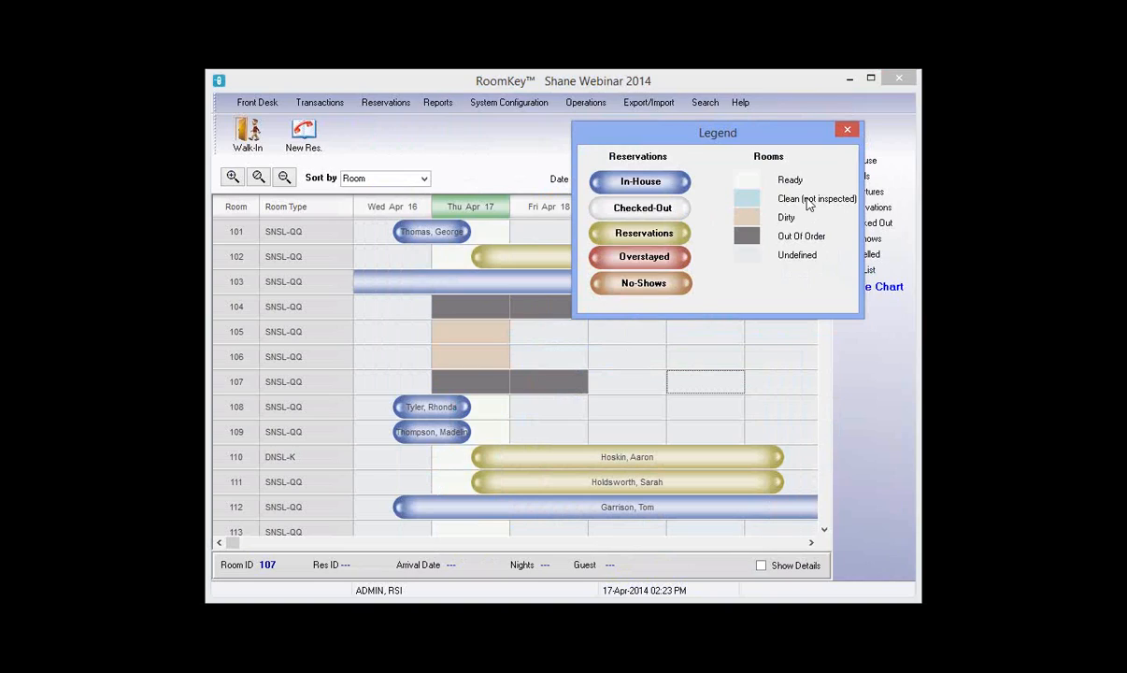
left_click(848, 131)
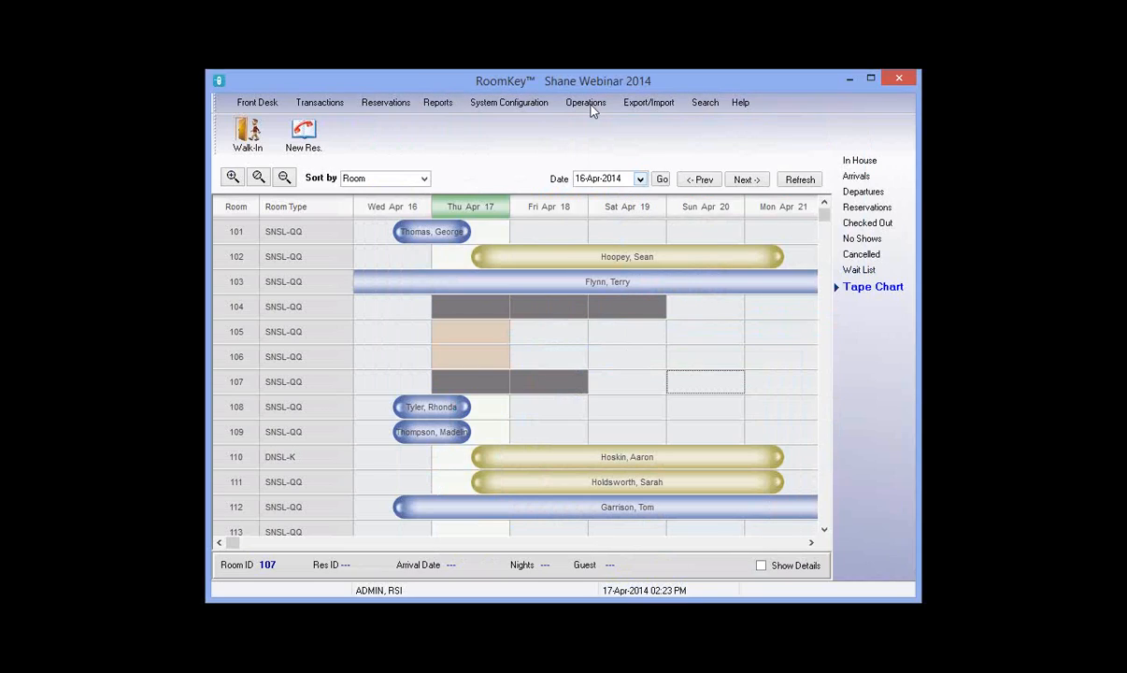
- Open the Inventory Calendar and view the Inventory Detail for Apr 17, 2014, through the out of order rooms and inventory totals
left_click(585, 103)
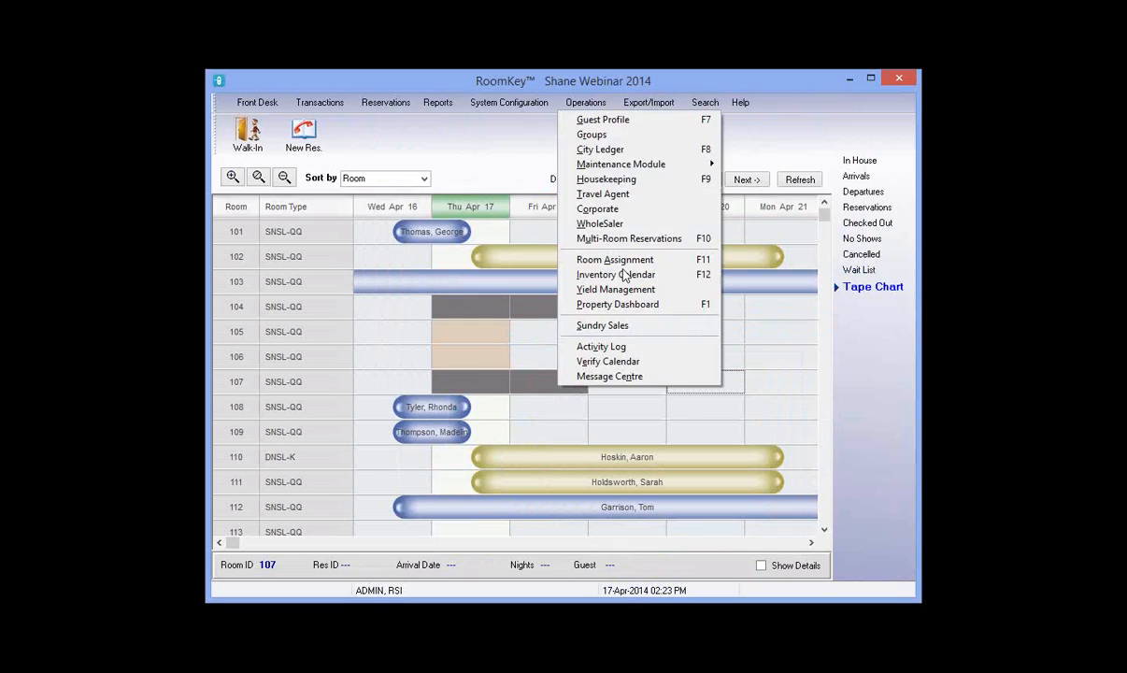
left_click(683, 277)
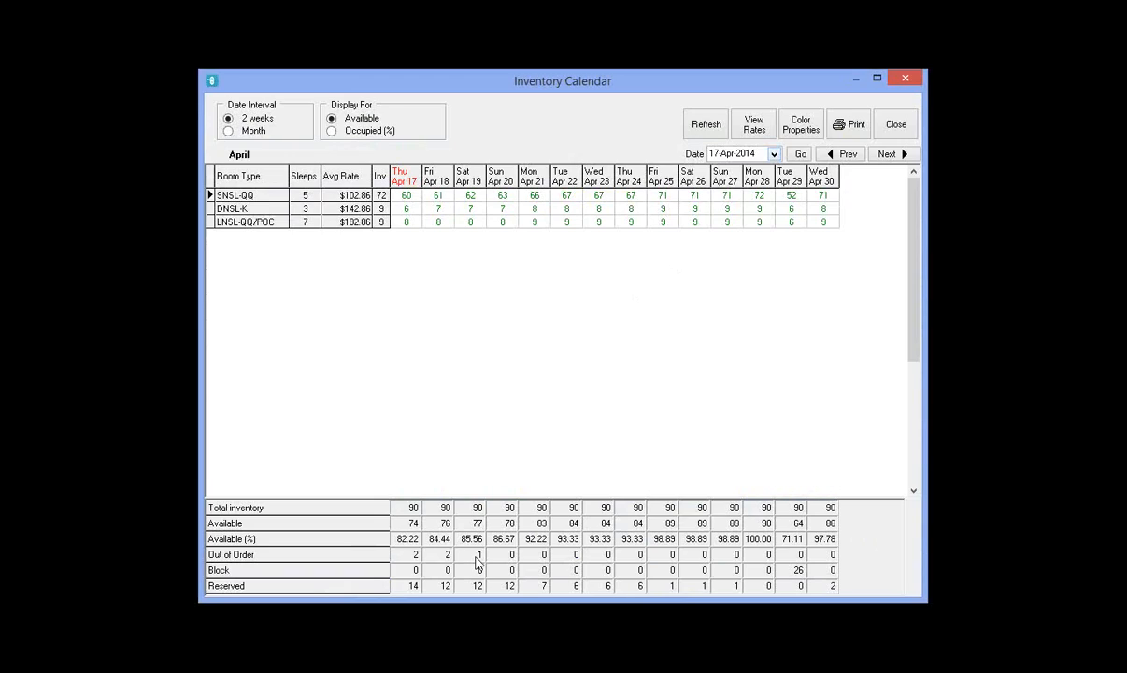
left_click(408, 184)
double_click(408, 183)
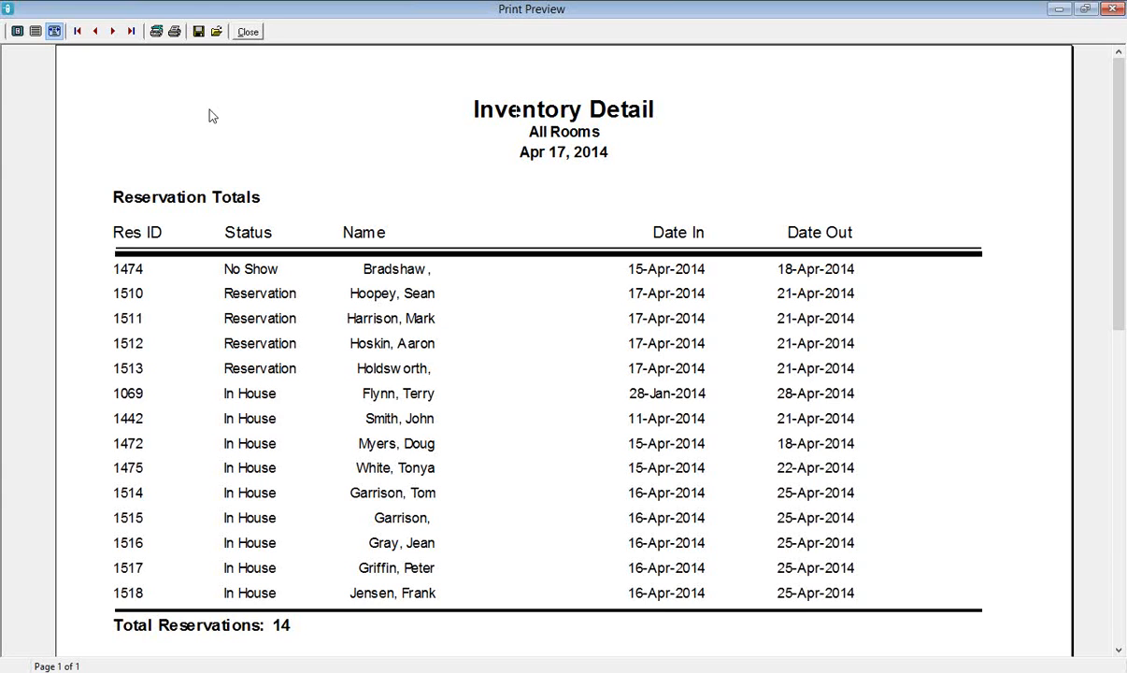
left_click_drag(1120, 245, 1114, 305)
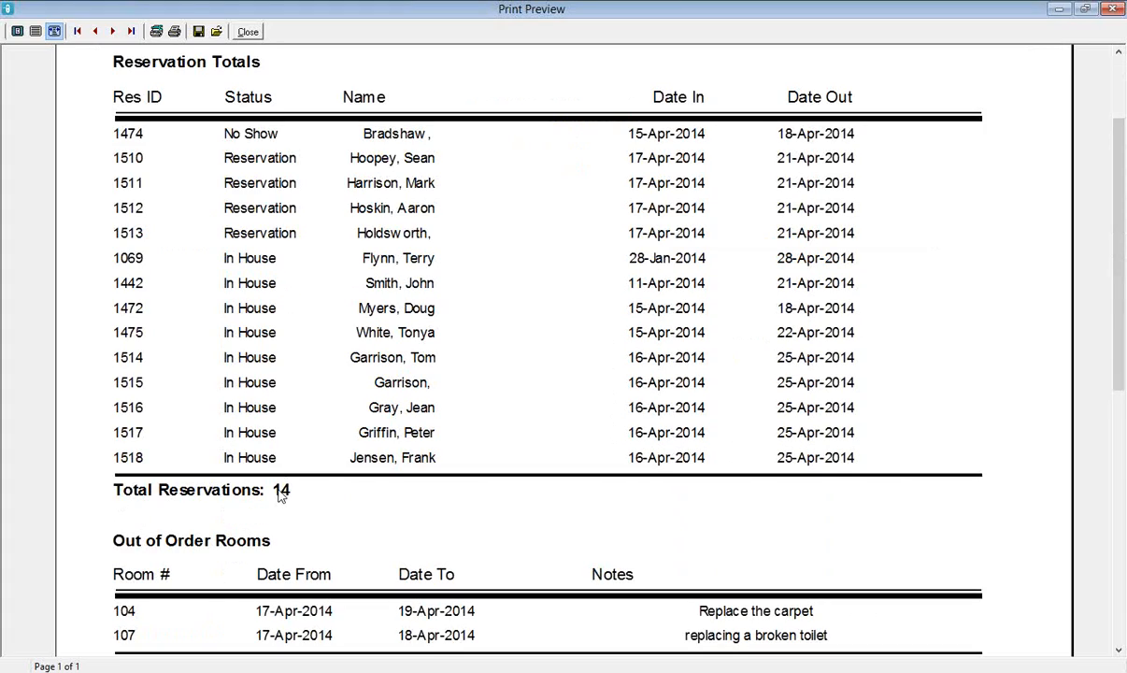
left_click_drag(1121, 310, 1104, 431)
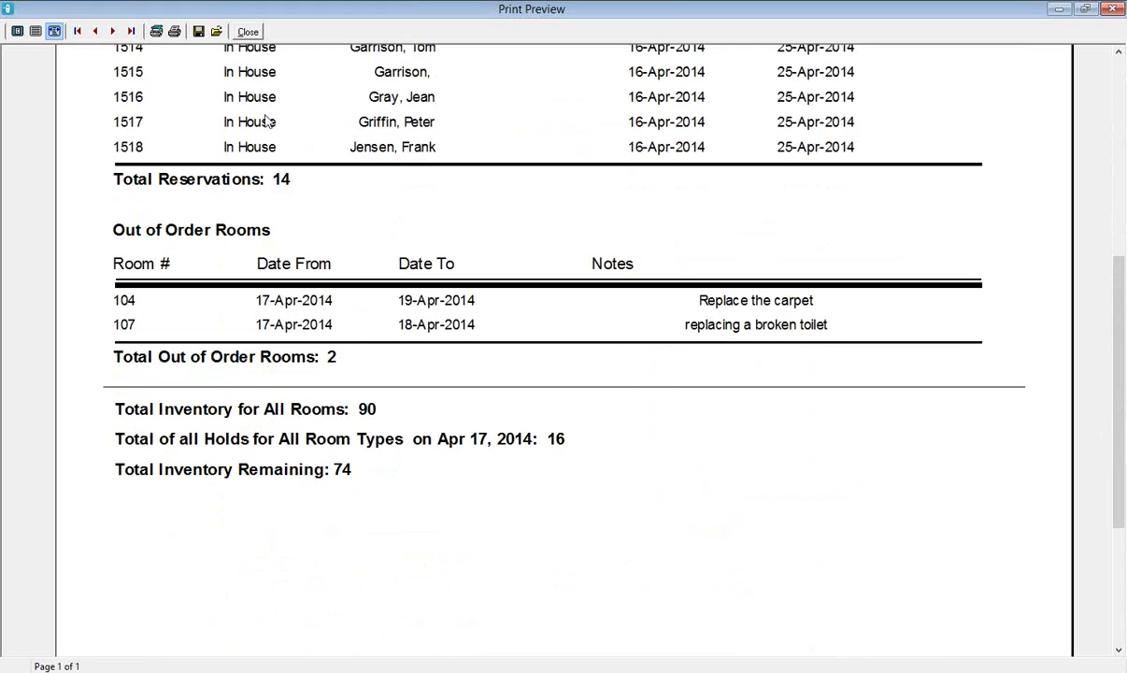
- Close the Apr 17 detail and view the Inventory Detail for Apr 19, 2014, including its out of order rooms
left_click(245, 33)
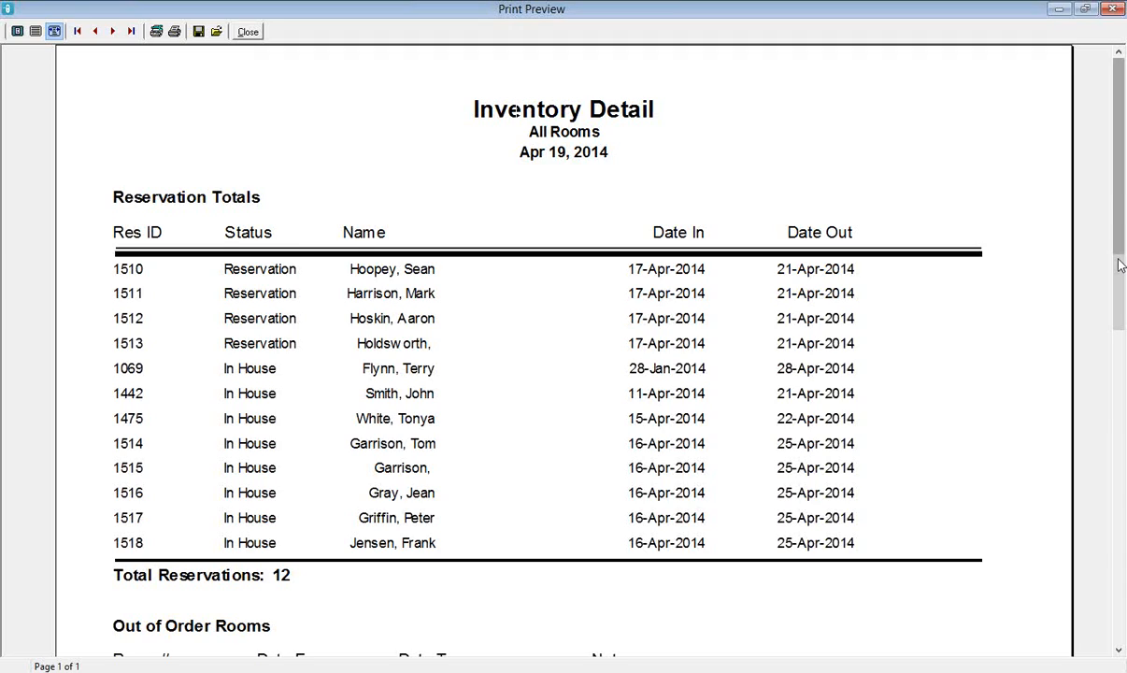
left_click(1121, 265)
scroll(205, 295, "down", 5)
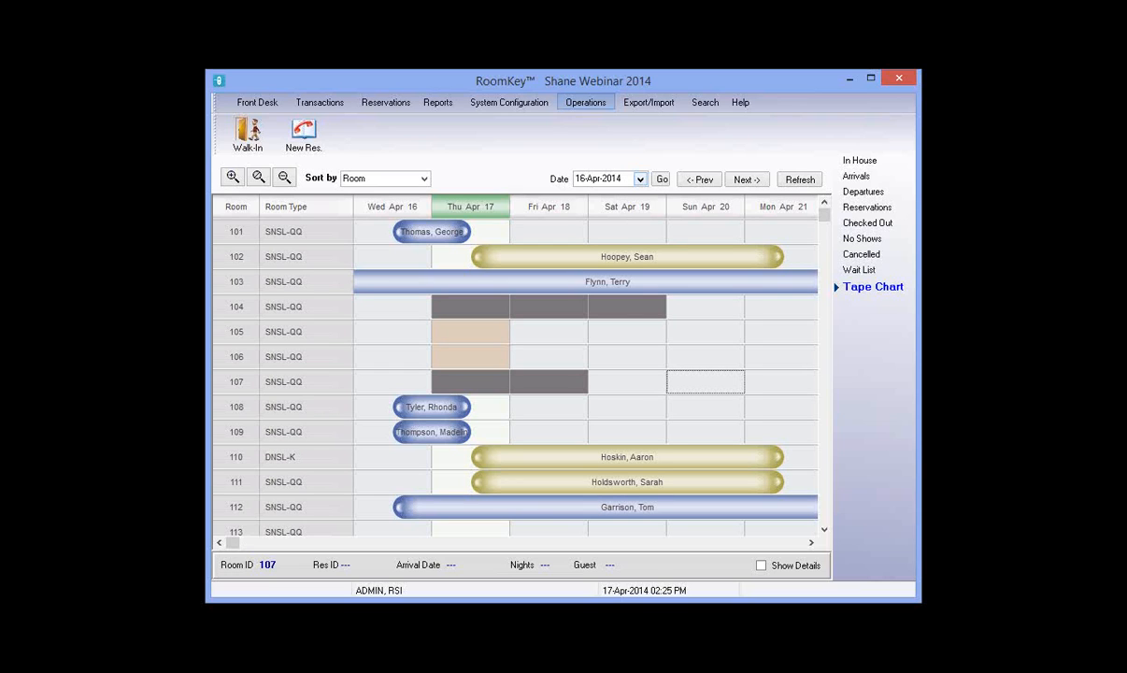
- Open the Property Dashboard and review the dates of rooms 104 and 107 in the Out of Order Rooms list for 17-Apr-2014
left_click(585, 102)
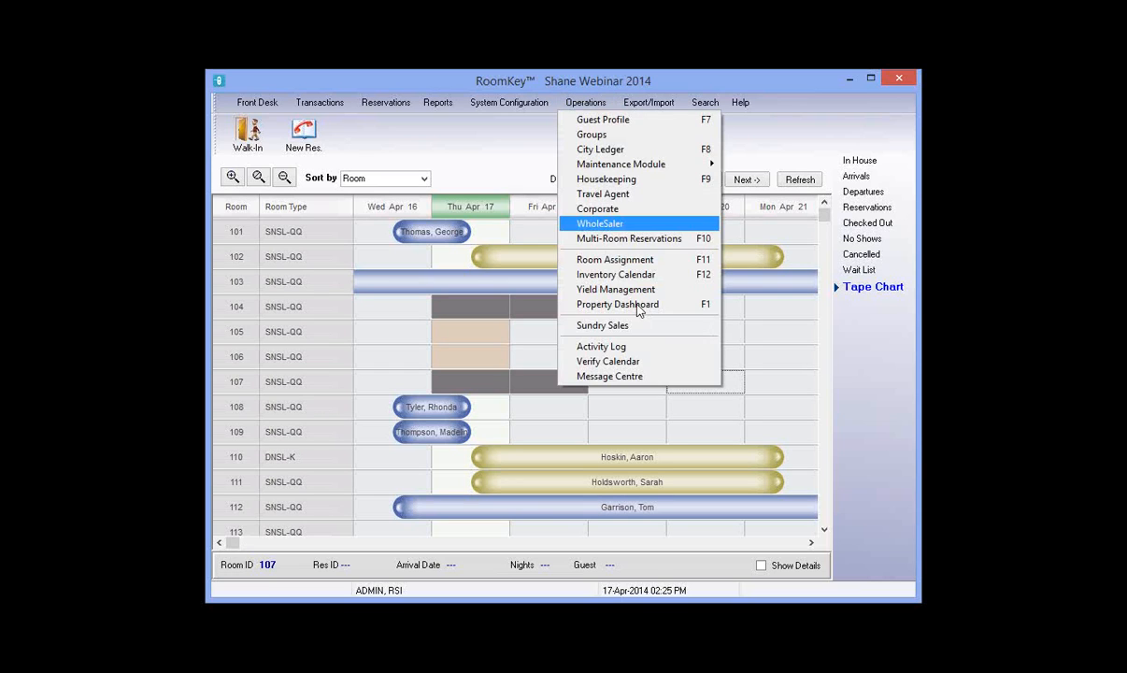
left_click(708, 305)
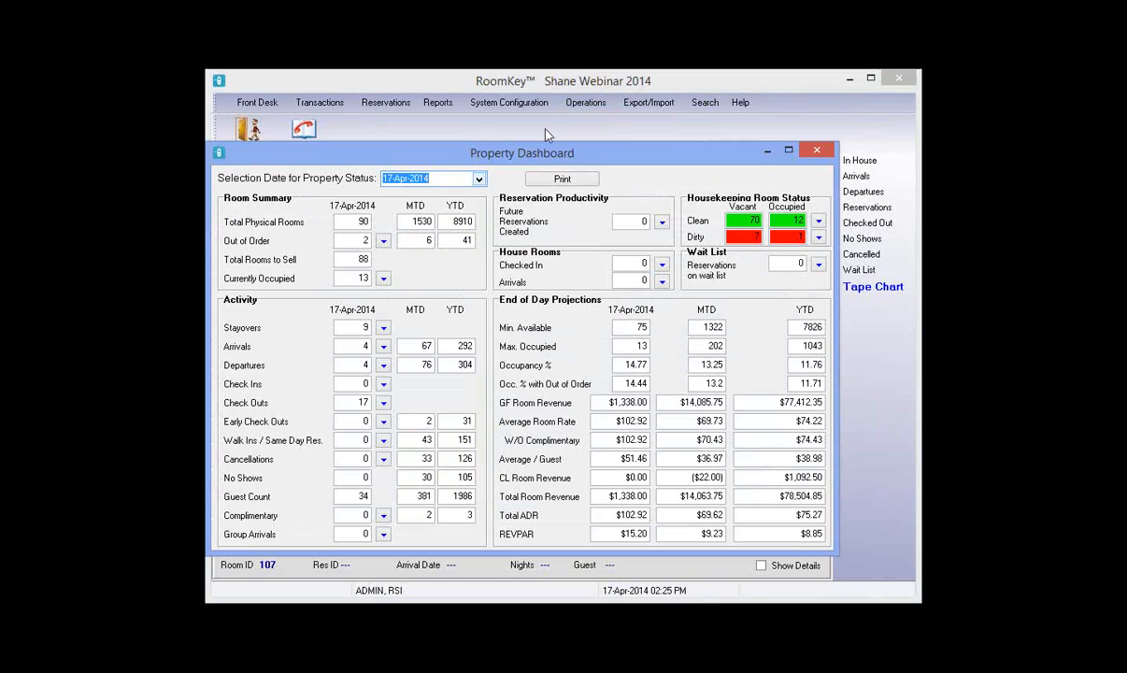
key("Tab")
left_click(372, 190)
key("Tab")
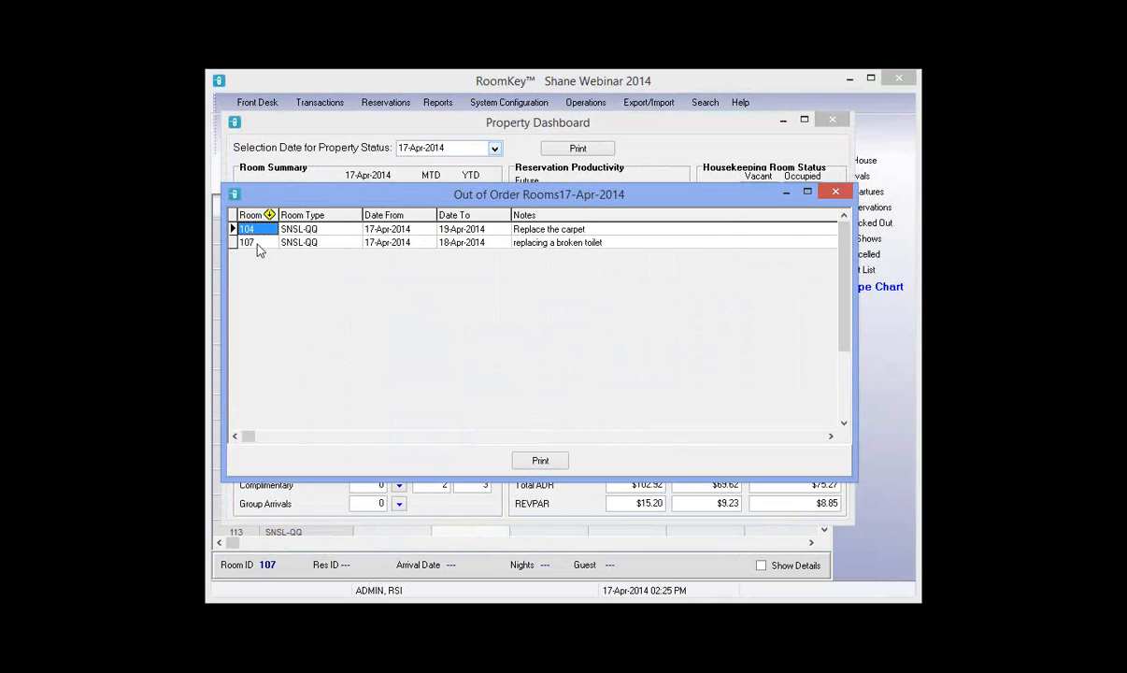
key("Down")
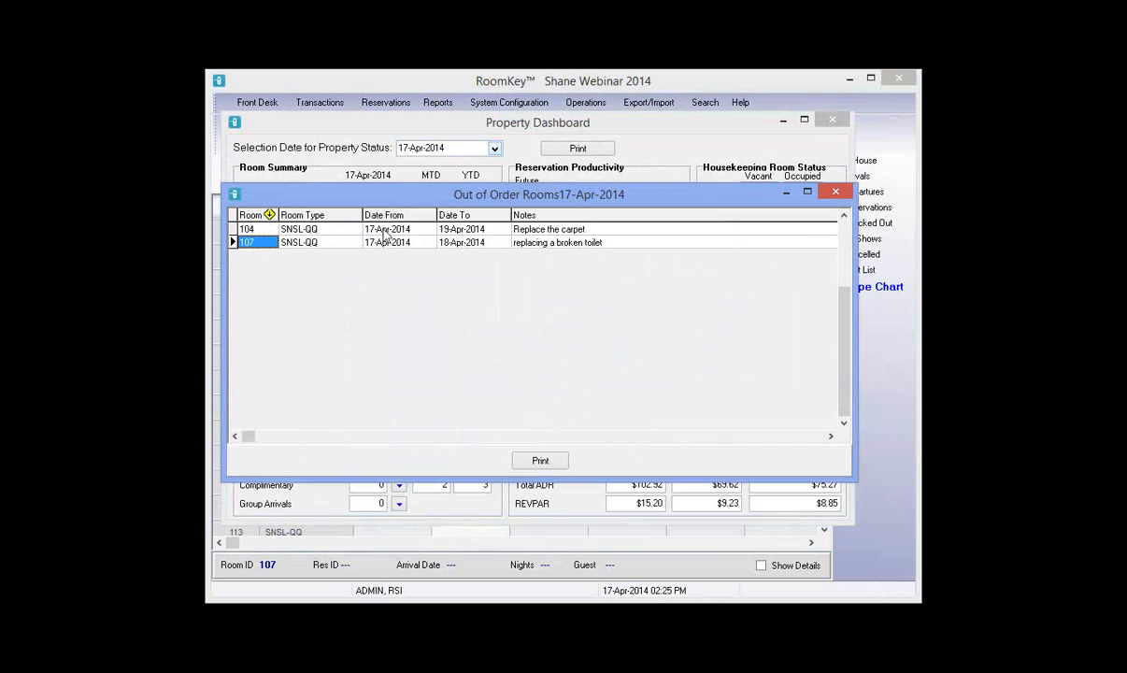
left_click(400, 229)
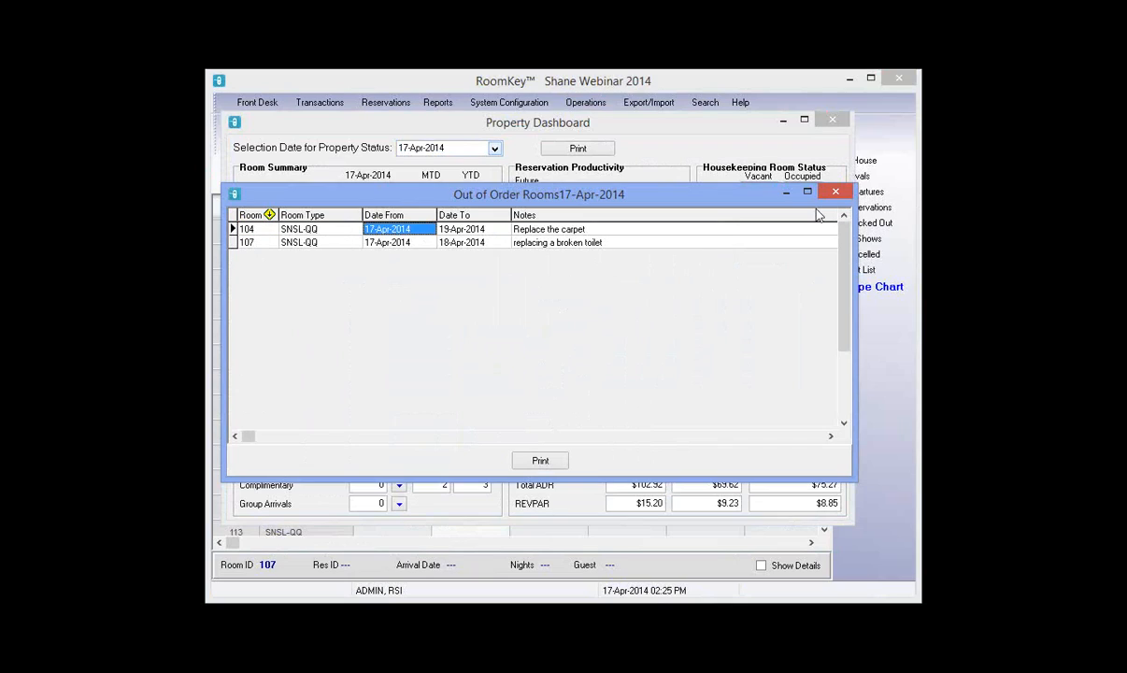
left_click(834, 192)
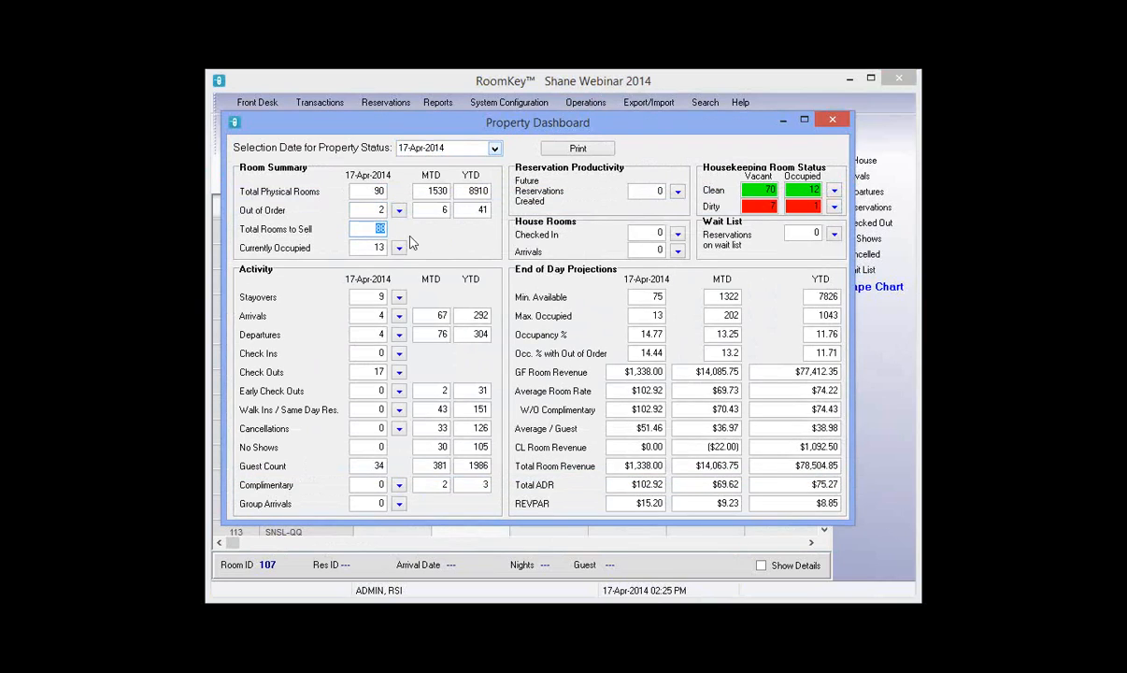
- Examine the Total Rooms to Sell figure in the dashboard's Room Summary
left_click(376, 229)
double_click(376, 229)
left_click(377, 229)
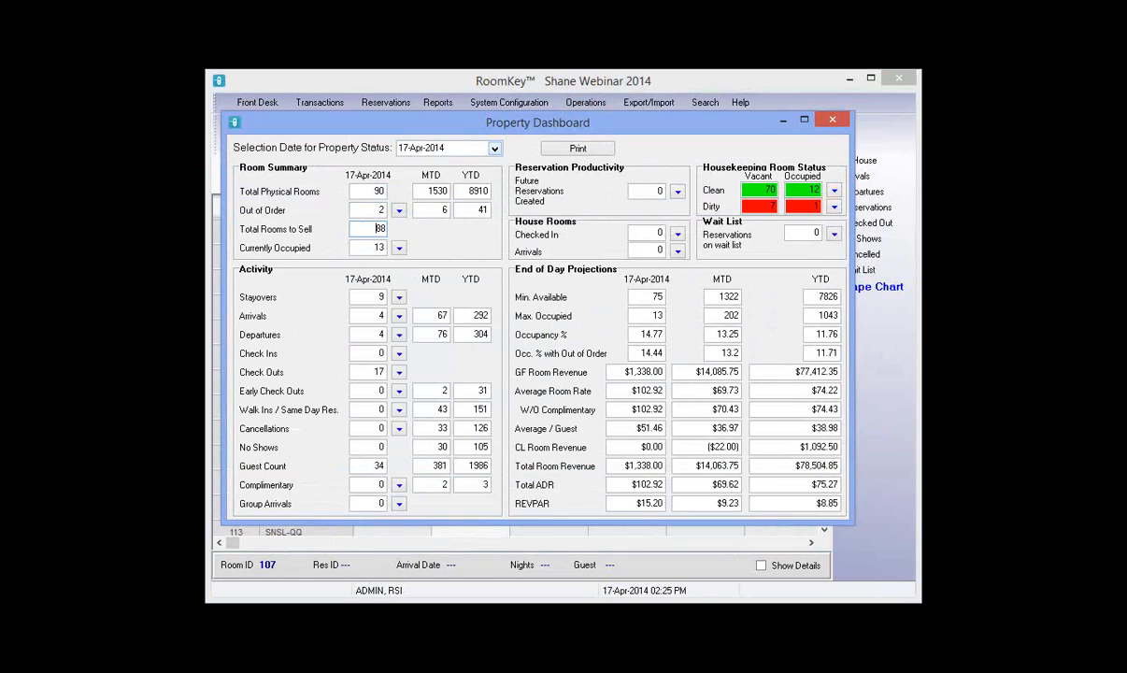
- View the currently occupied rooms for 17-Apr-2014, sort the list by room type, dates and guest name, and close it
left_click(374, 248)
left_click(400, 250)
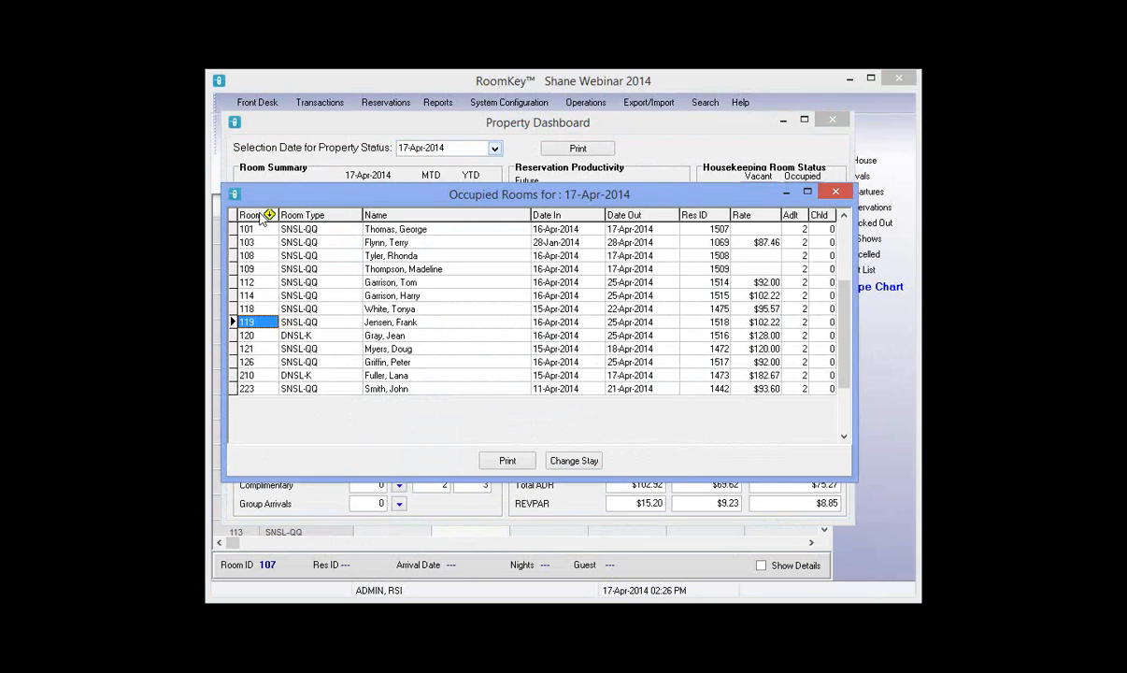
left_click(412, 216)
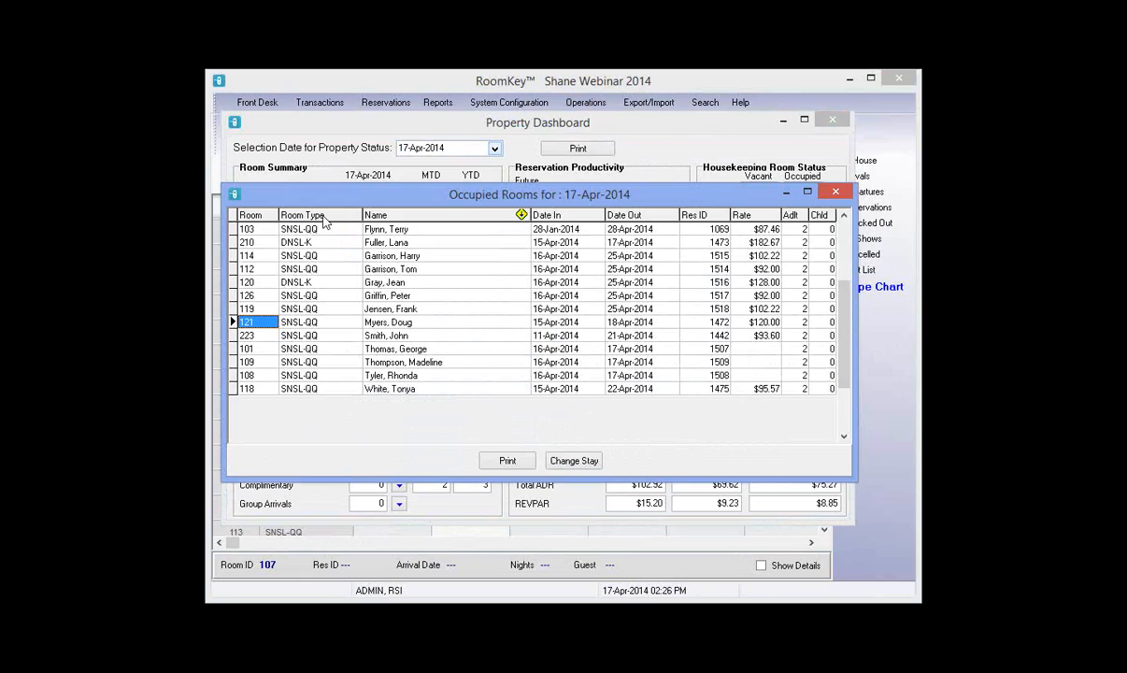
left_click(323, 216)
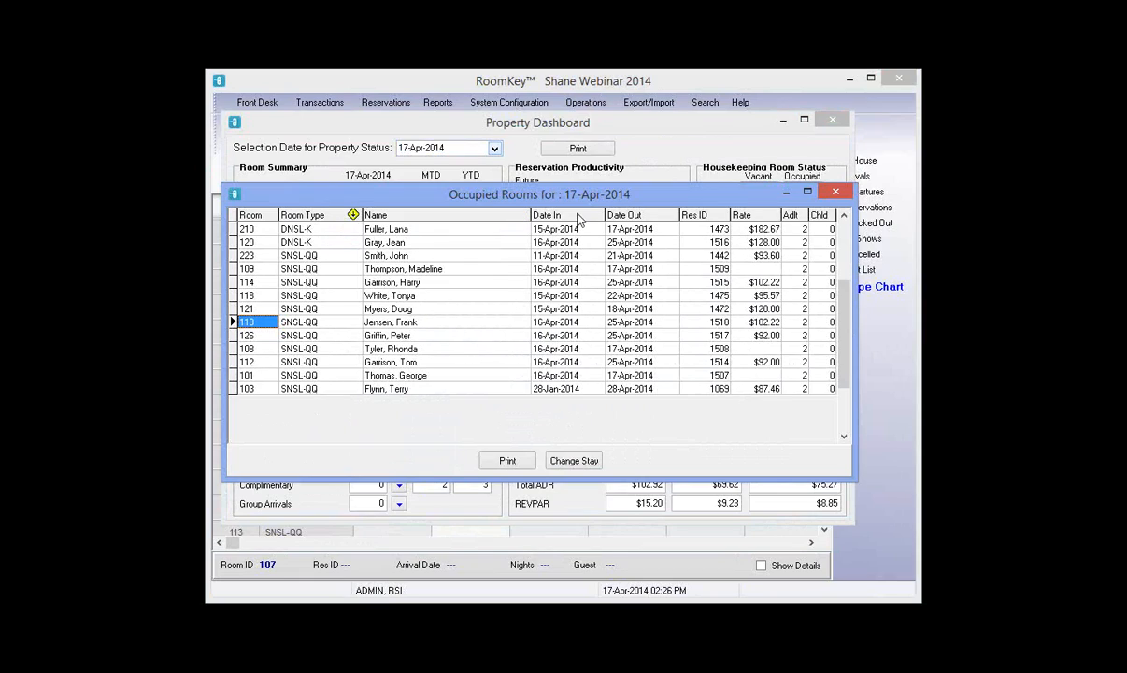
left_click(636, 216)
left_click(561, 216)
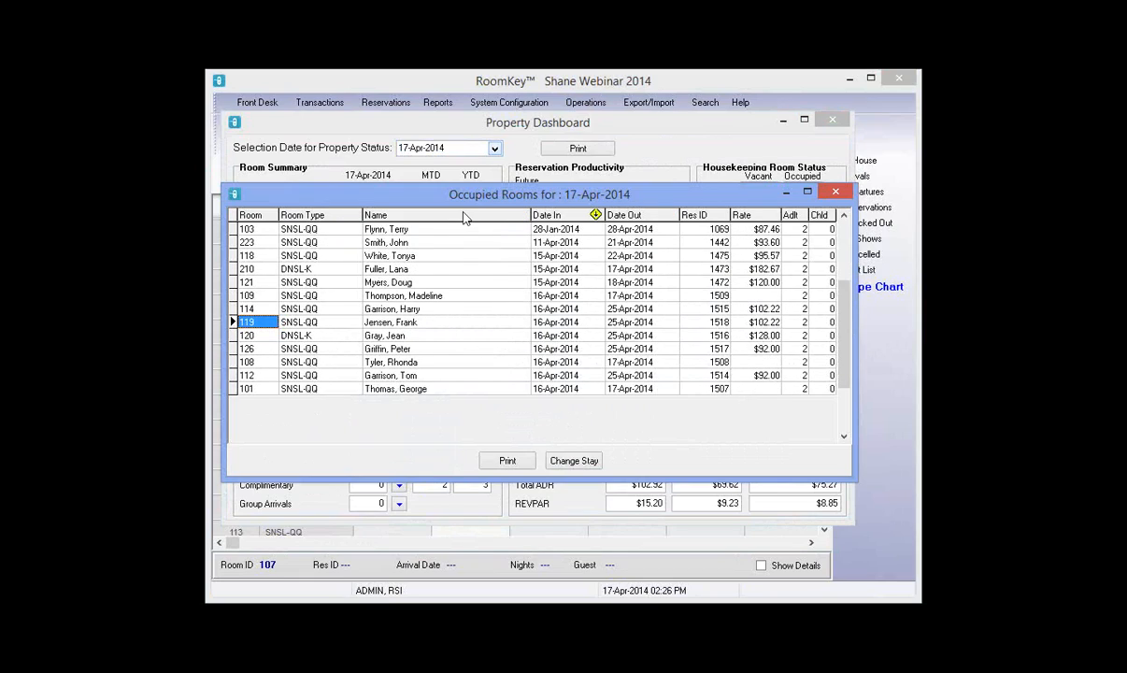
left_click(465, 215)
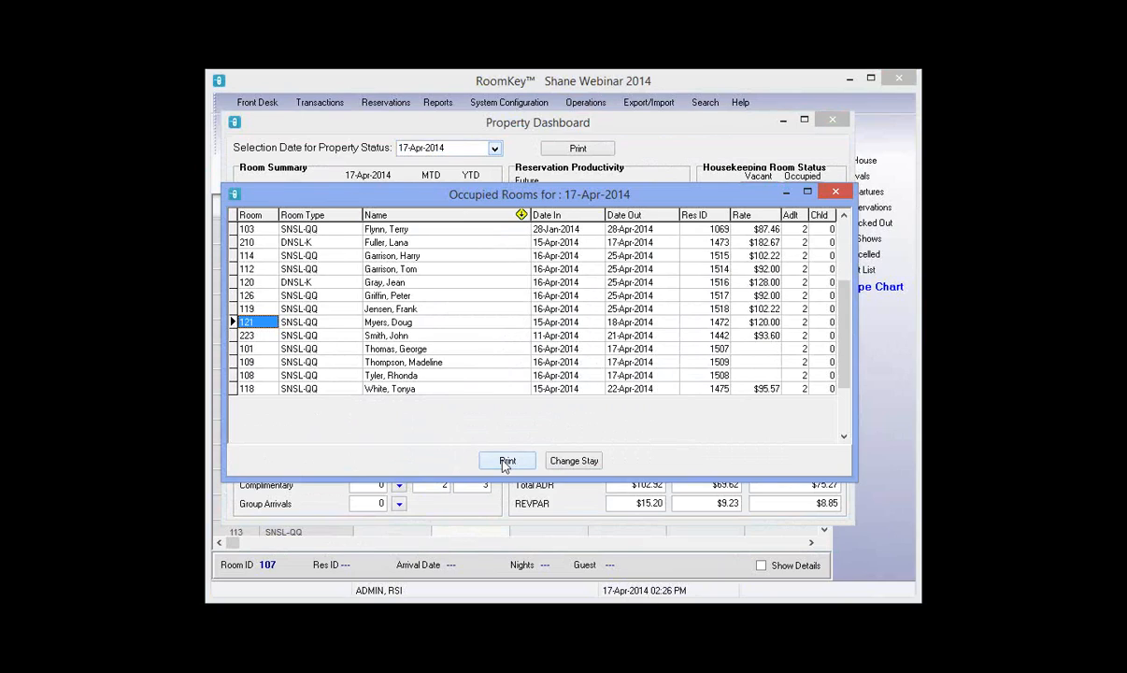
left_click(833, 196)
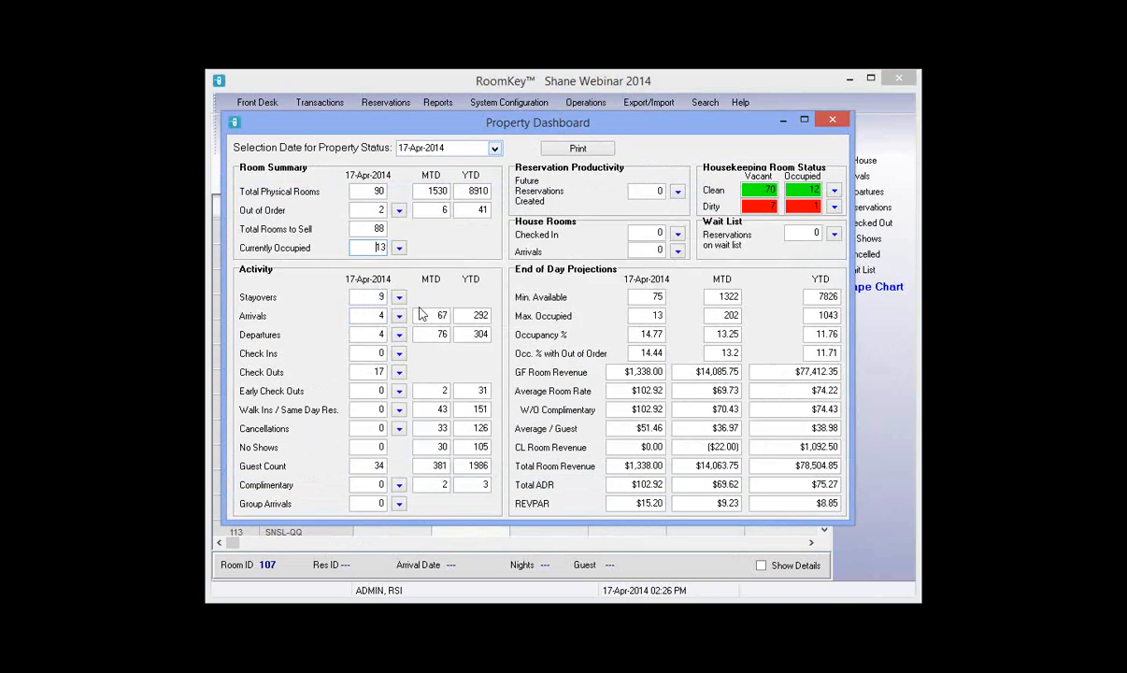
- Examine the Stayovers and Arrivals figures in the dashboard's Activity section, comparing them with occupancy and the end of day projections
left_click(377, 296)
left_click(370, 243)
left_click(375, 309)
left_click(378, 299)
left_click(374, 336)
left_click(376, 298)
left_click(374, 316)
left_click(648, 319)
left_click(381, 315)
double_click(368, 315)
left_click(368, 315)
- Examine the Departures, Check Ins, Check Outs, Early Check Outs and Walk Ins / Same Day Res. figures, continuing through the remaining Activity values
left_click(370, 353)
left_click(384, 371)
left_click(370, 334)
double_click(373, 335)
left_click(395, 373)
key("Tab")
key("Tab")
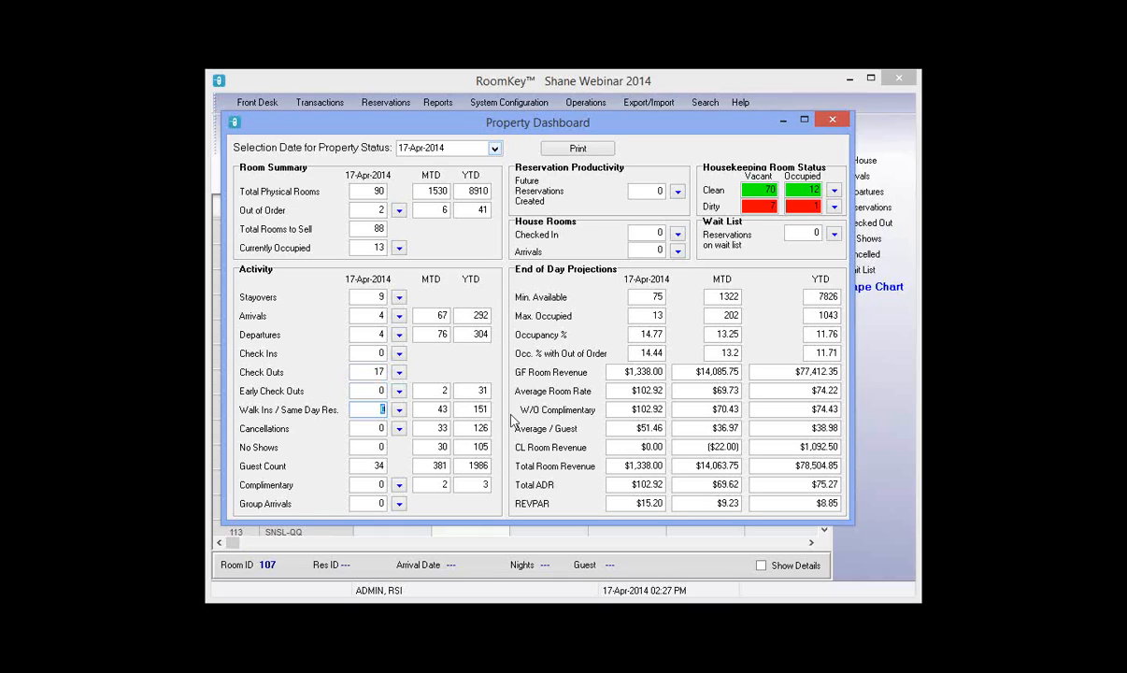
key("Tab")
key("Tab")
key("Tab")
key("Tab")
- Open the Dirty Rooms list for 17-Apr-2014 from Housekeeping Room Status and check the room status of rooms 104 and 210
left_click(832, 208)
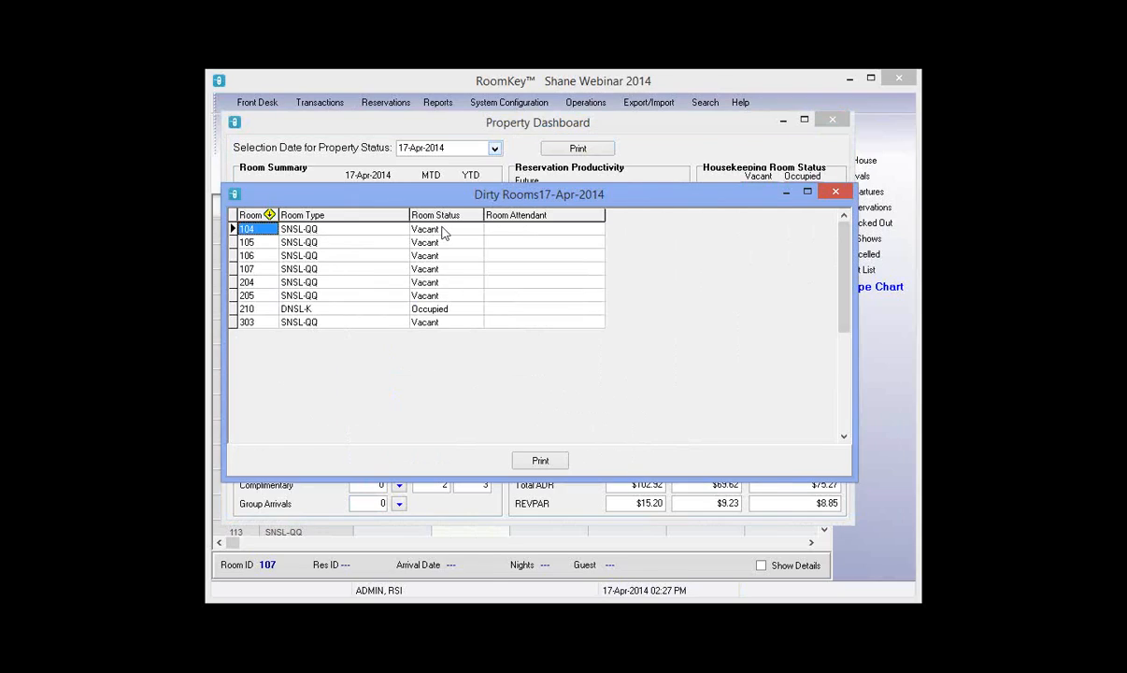
left_click(444, 230)
left_click(446, 308)
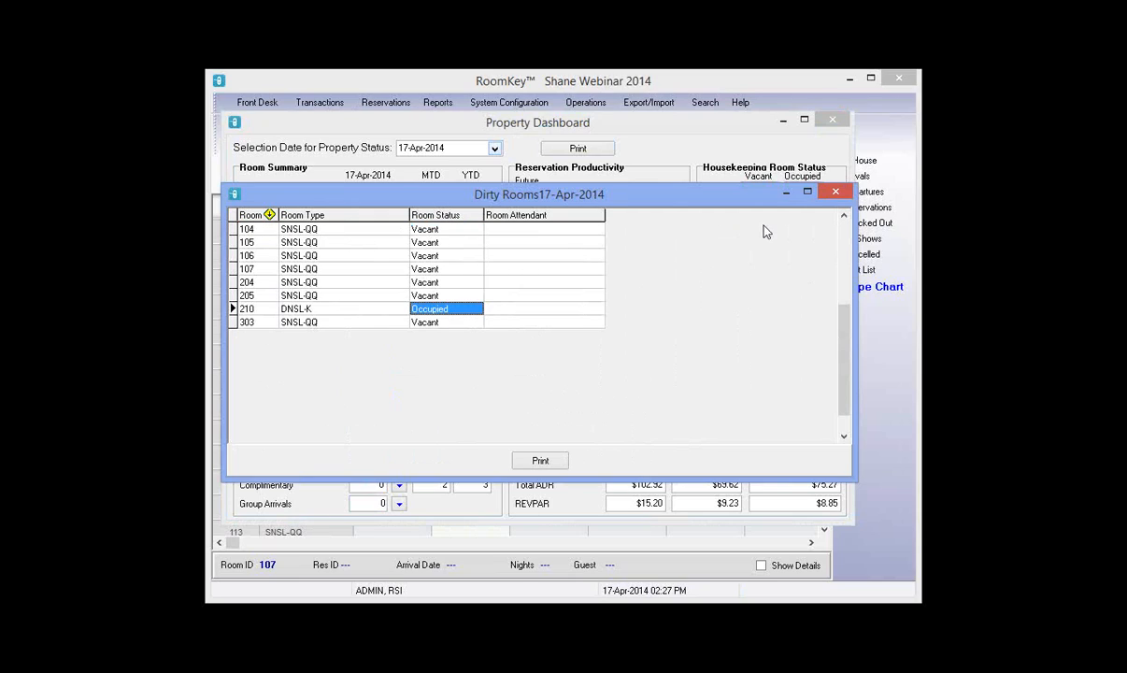
- Close the Dirty Rooms list and set the Property Dashboard's selection date to 16-Apr-2014
left_click(840, 190)
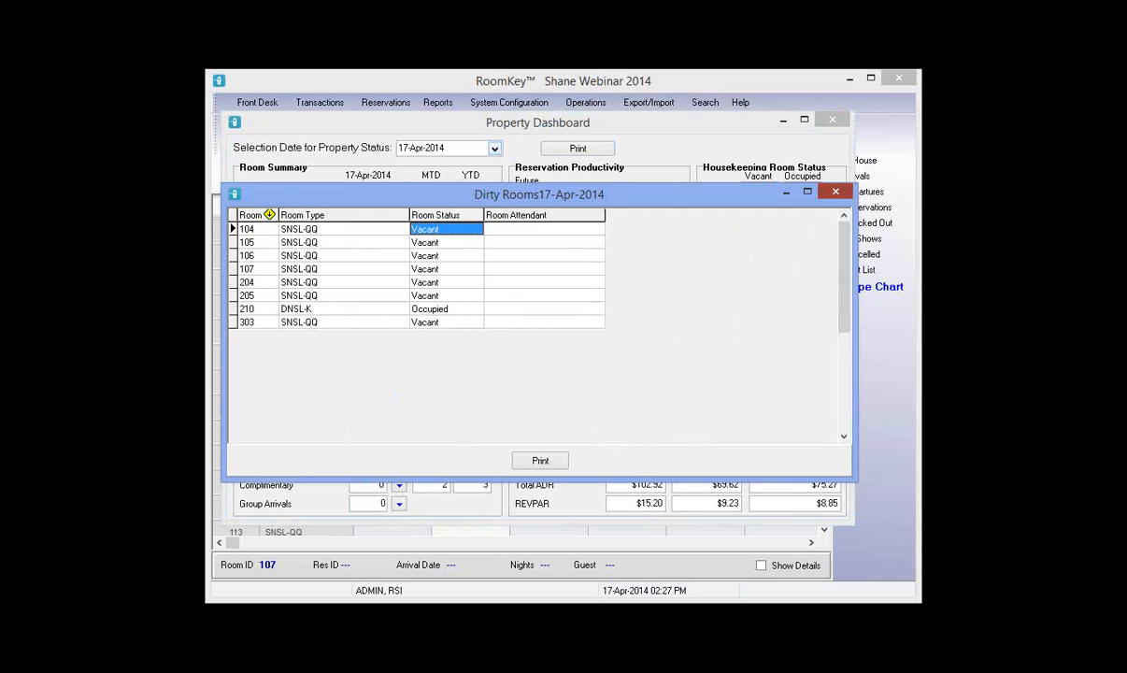
left_click(837, 192)
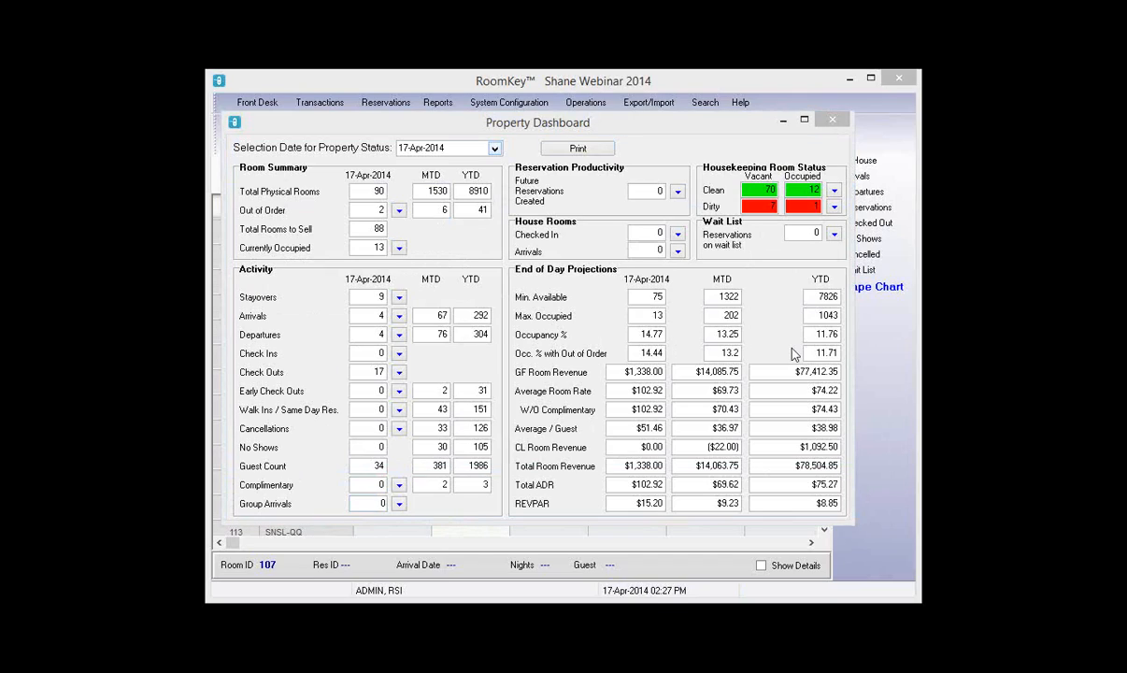
left_click(496, 149)
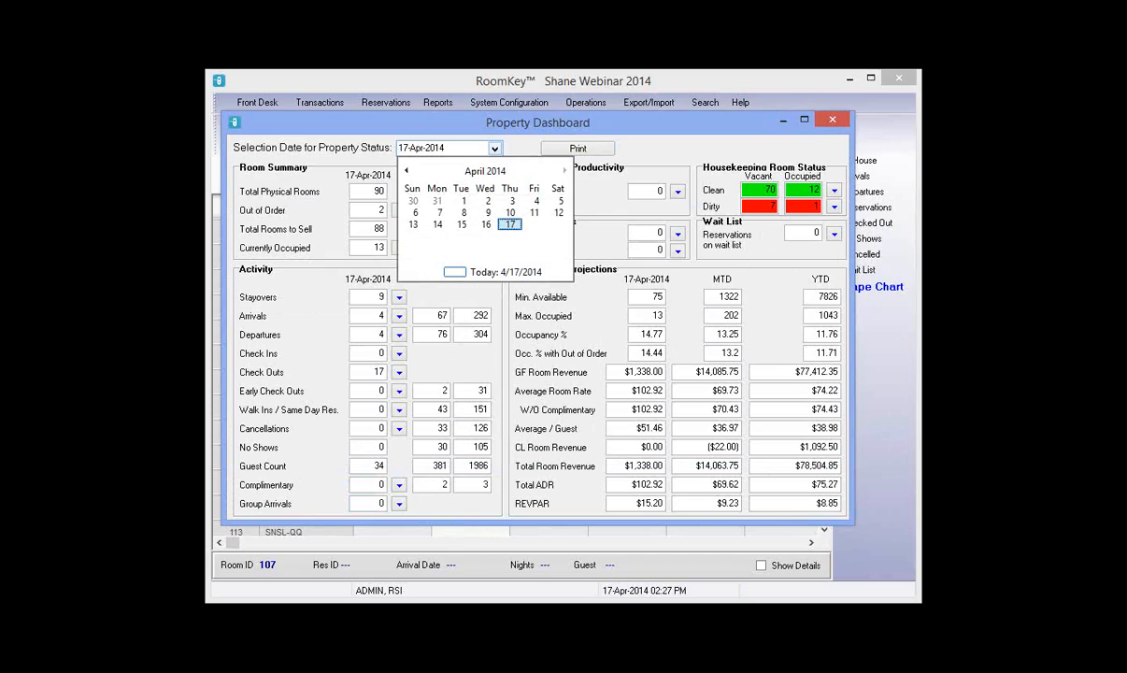
left_click(907, 152)
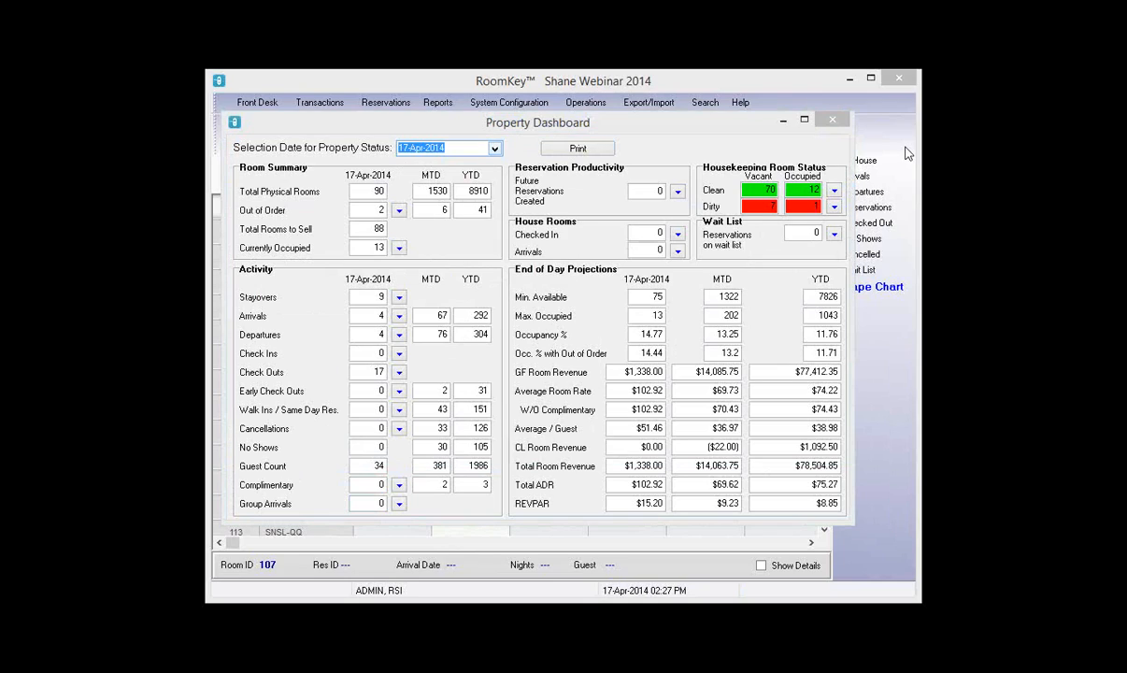
left_click(516, 247)
left_click(495, 149)
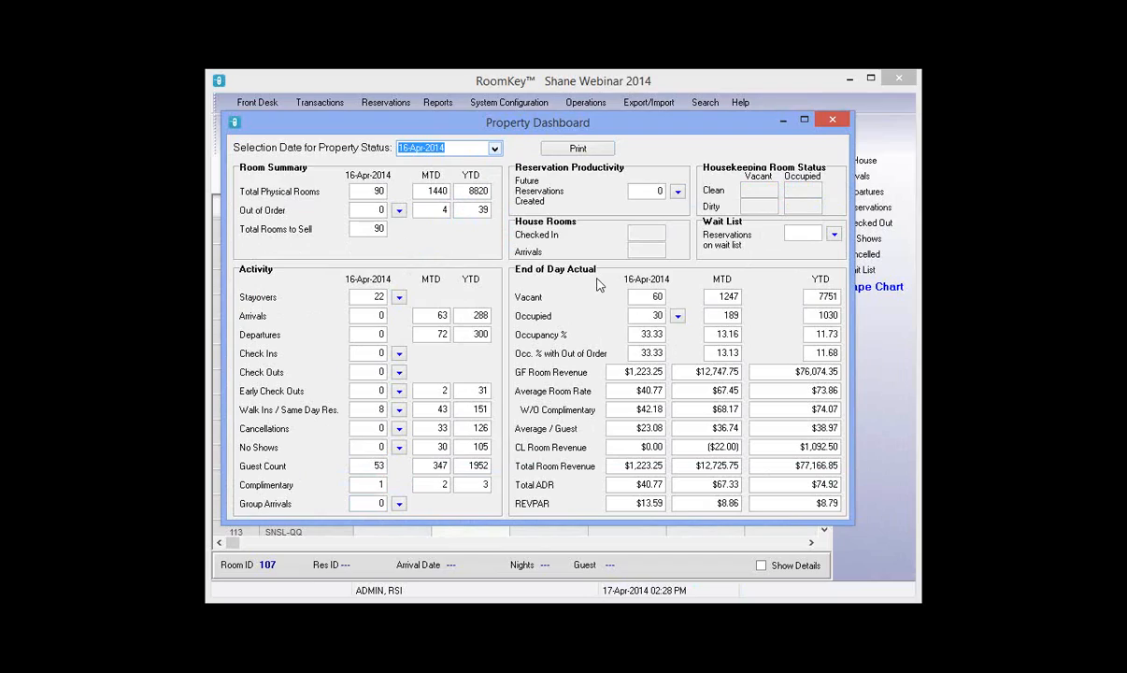
- Preview the printable Property Status report for 16-Apr-2014, read it through to REVPAR, and close the preview
left_click(574, 149)
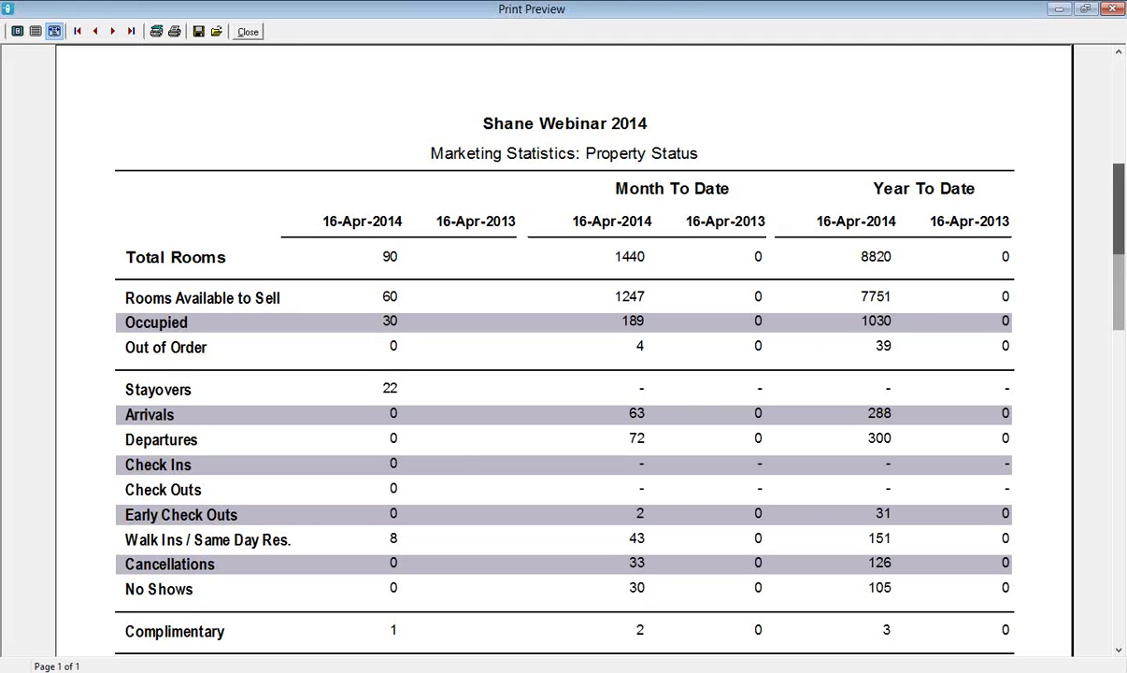
scroll(1114, 268, "down", 3)
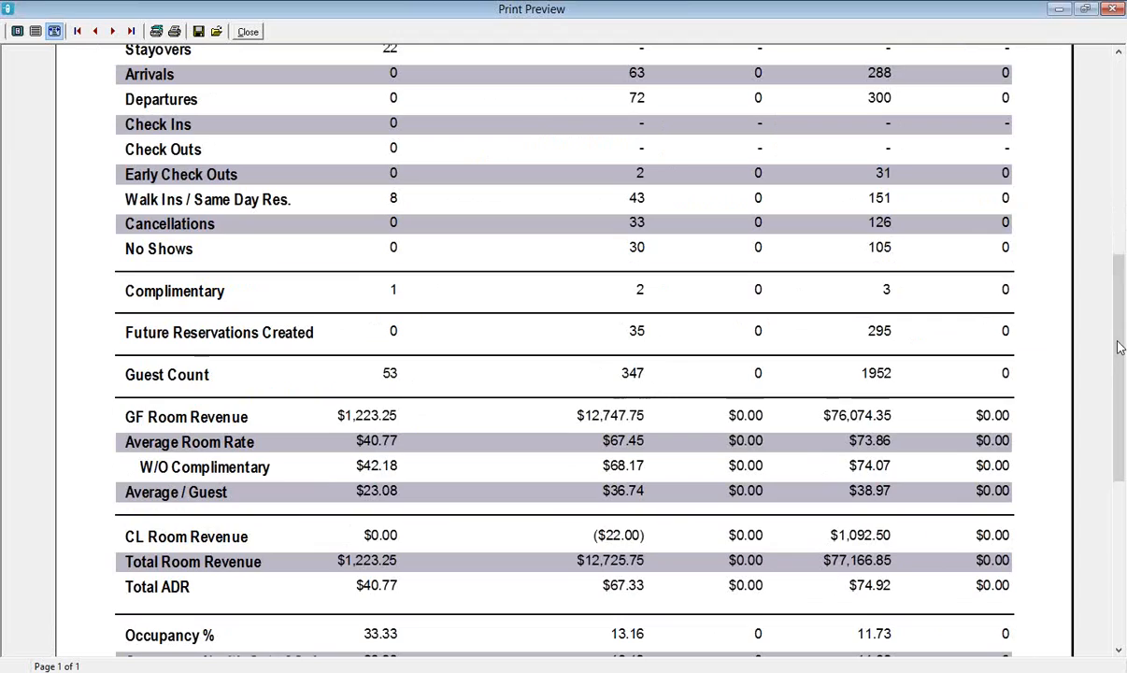
scroll(327, 428, "down", 3)
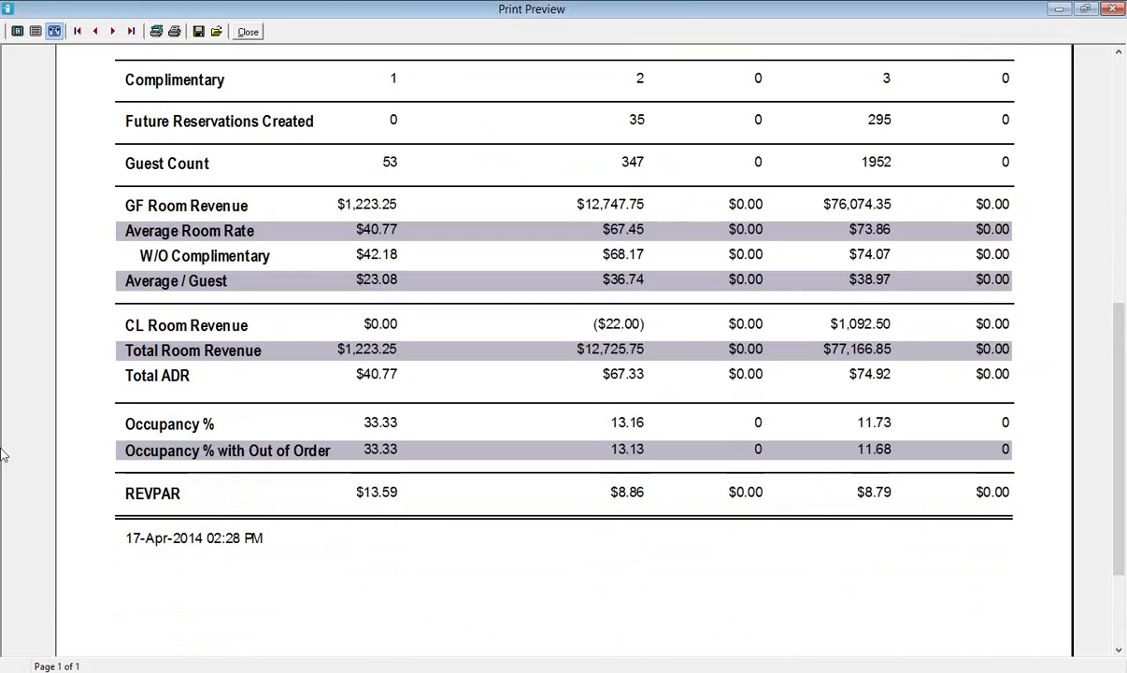
left_click(250, 33)
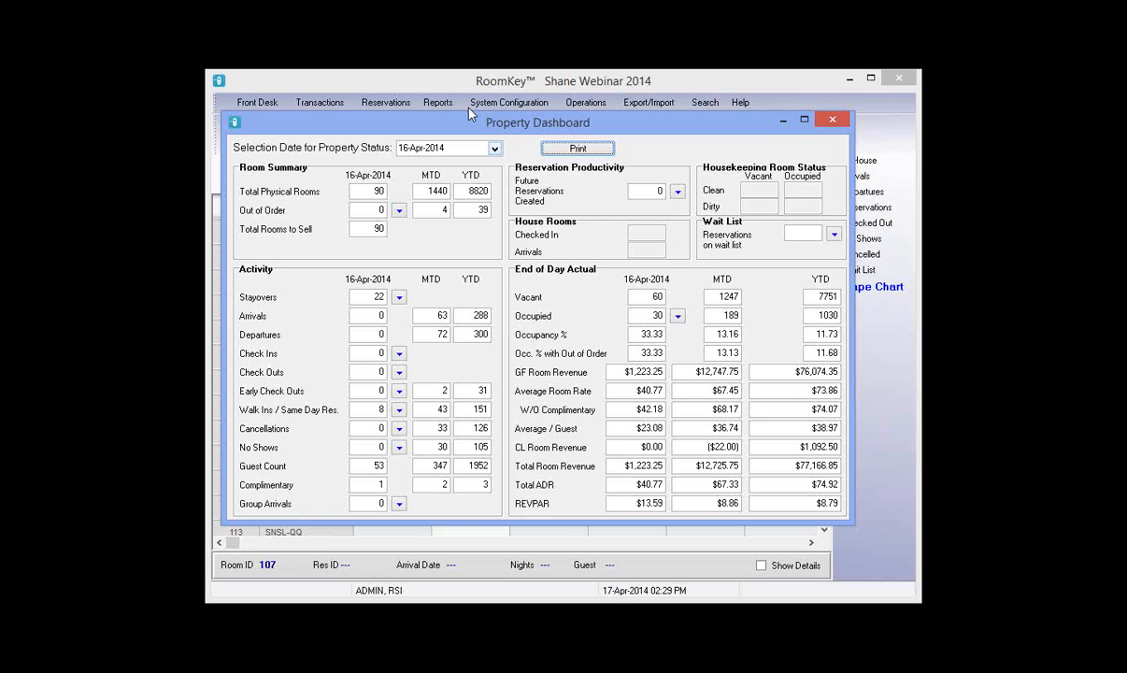
- View the In House guest list and the Arrivals list, checking the arrival entries for rooms 102 and 110
left_click(871, 168)
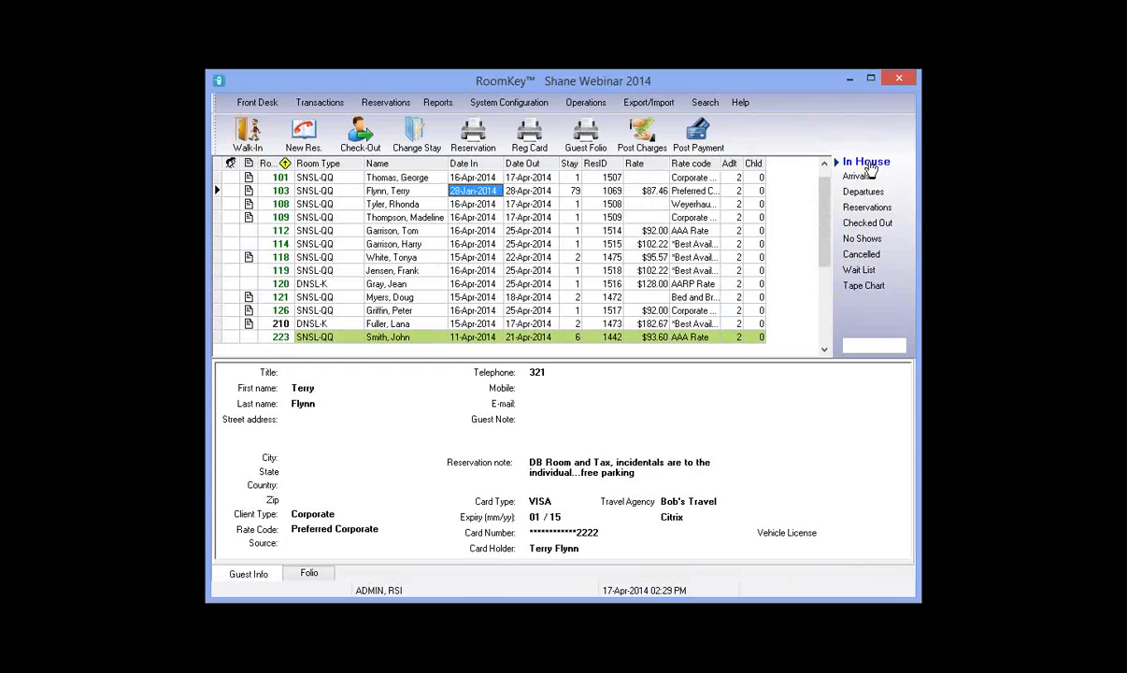
left_click(589, 105)
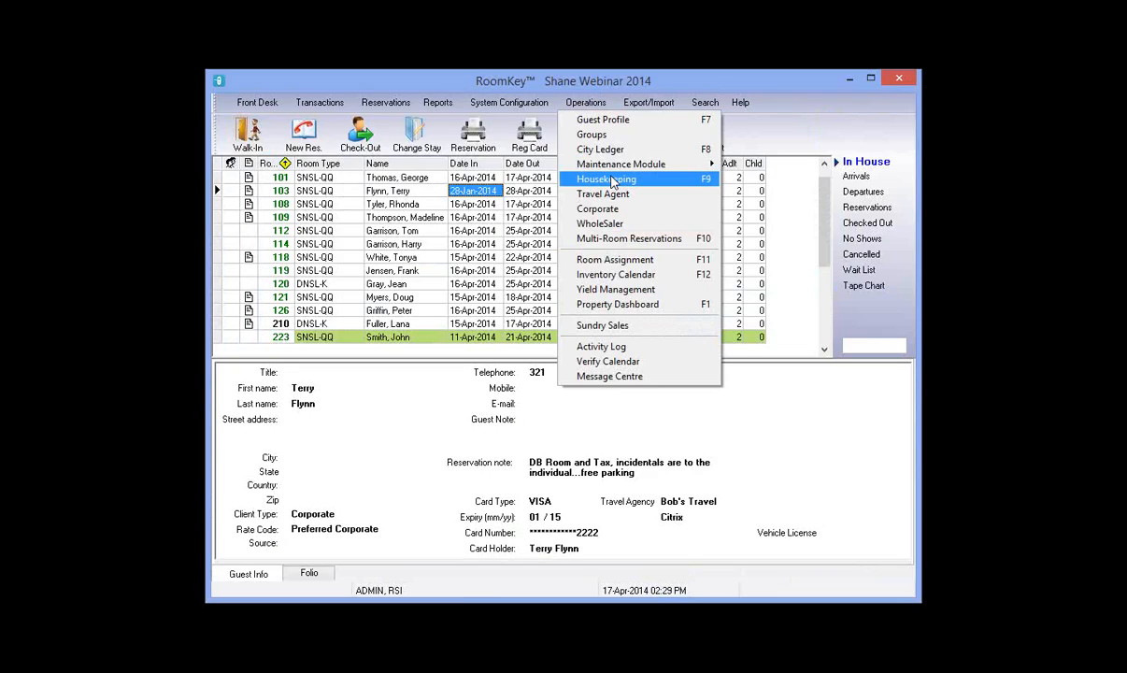
left_click(853, 180)
left_click(856, 177)
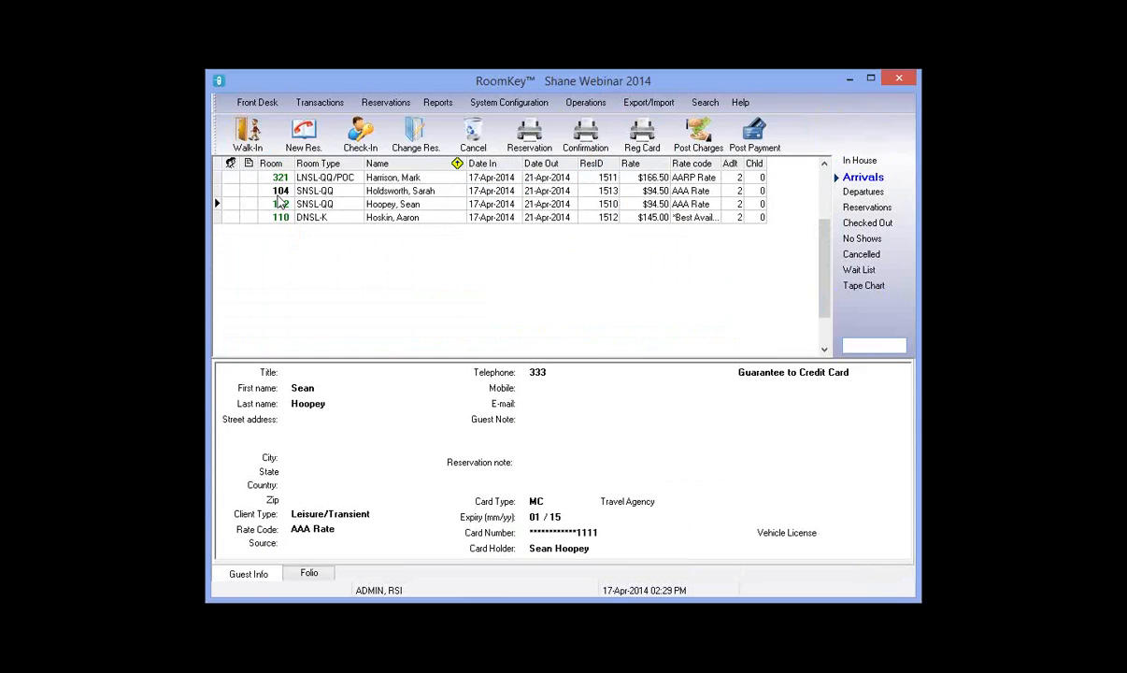
left_click(279, 203)
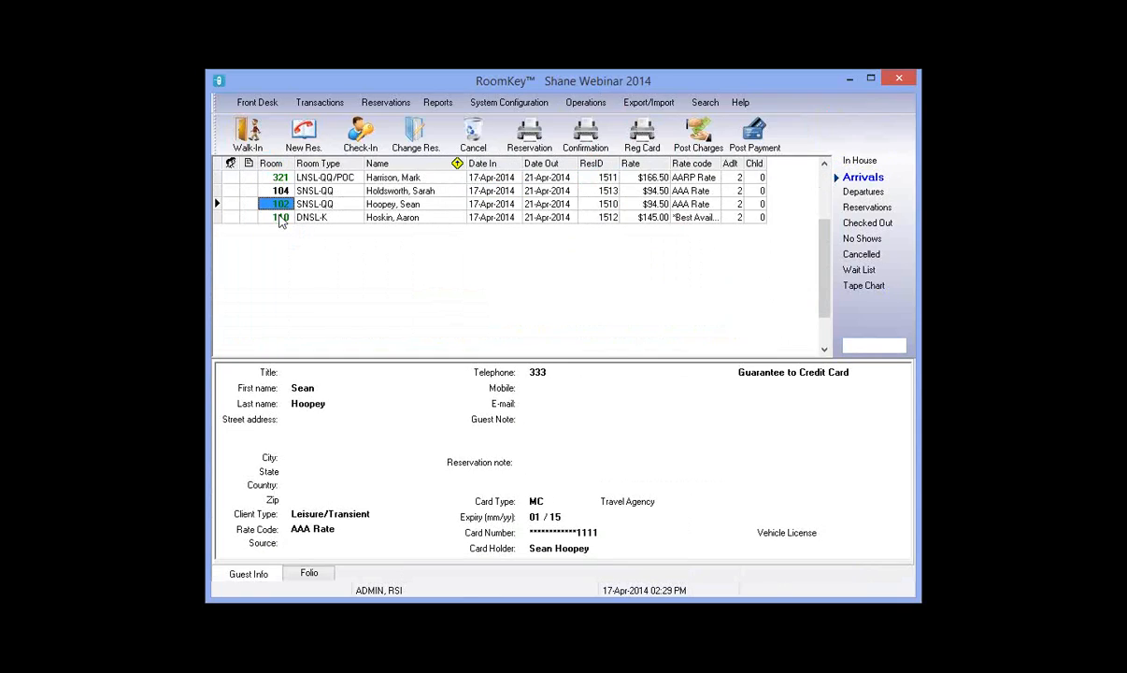
left_click(279, 218)
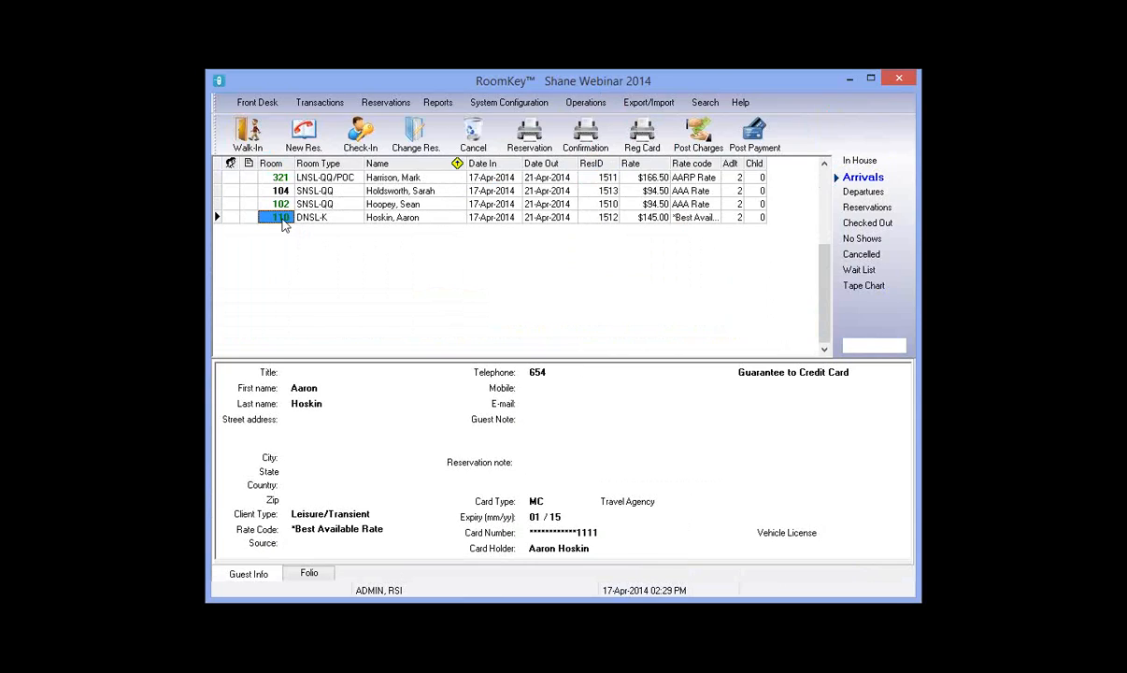
- Open the HouseKeeper window and check the occupancy details of rooms 101, 103 and 106
left_click(597, 104)
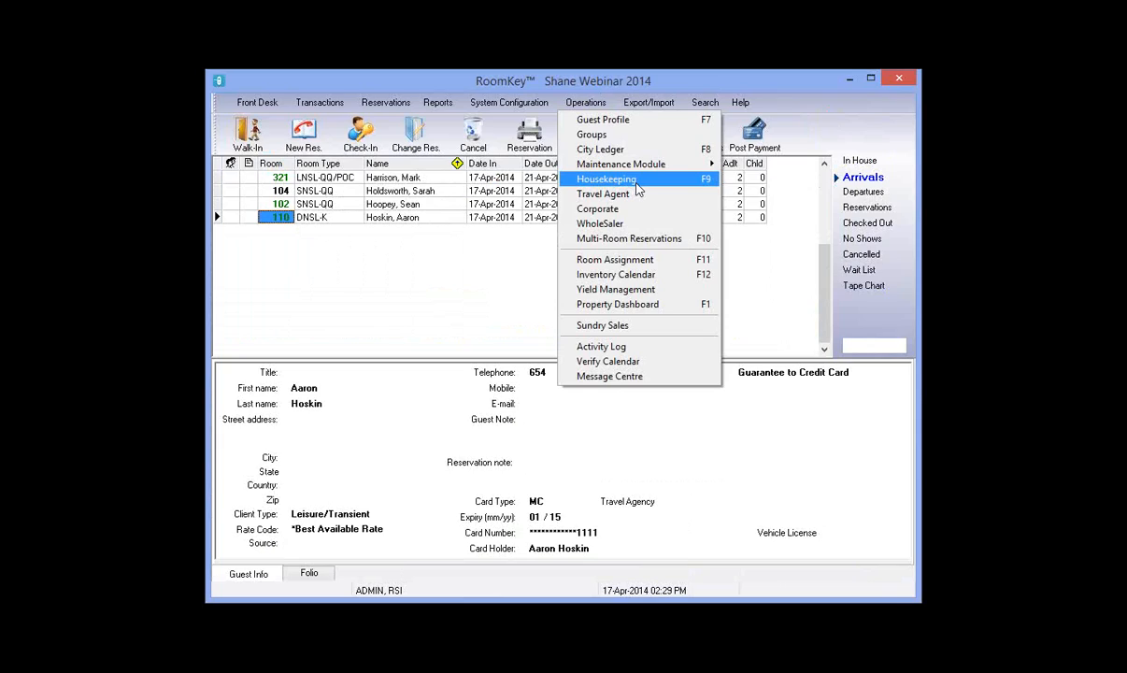
left_click(638, 182)
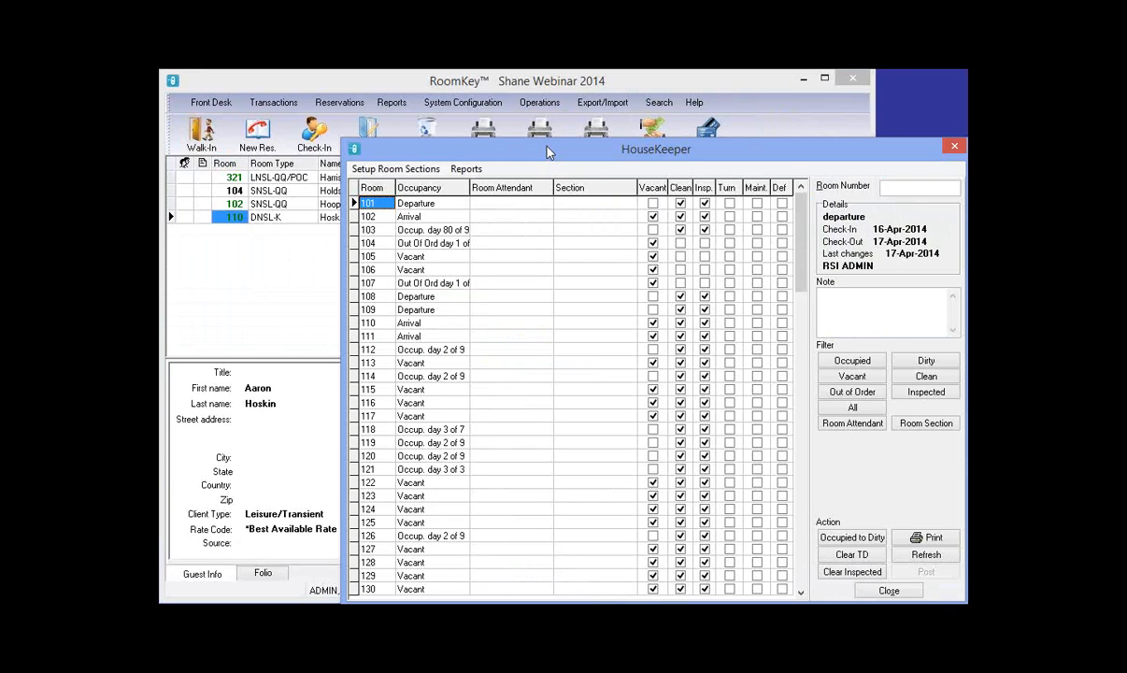
left_click_drag(548, 151, 431, 113)
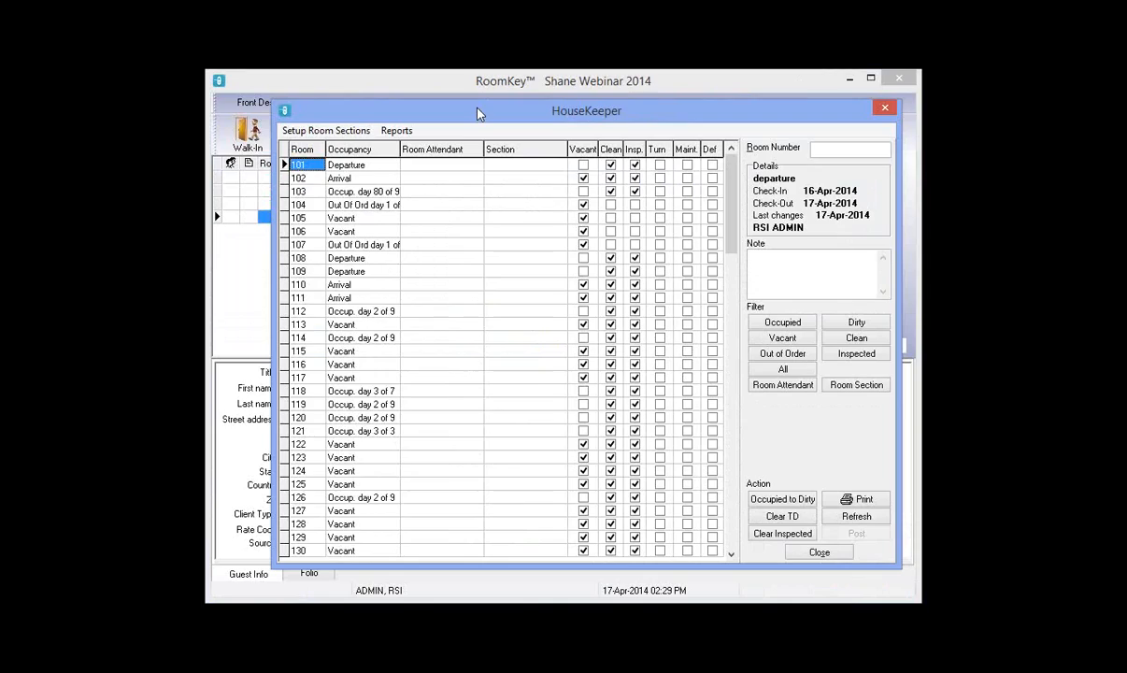
left_click(300, 165)
left_click(298, 191)
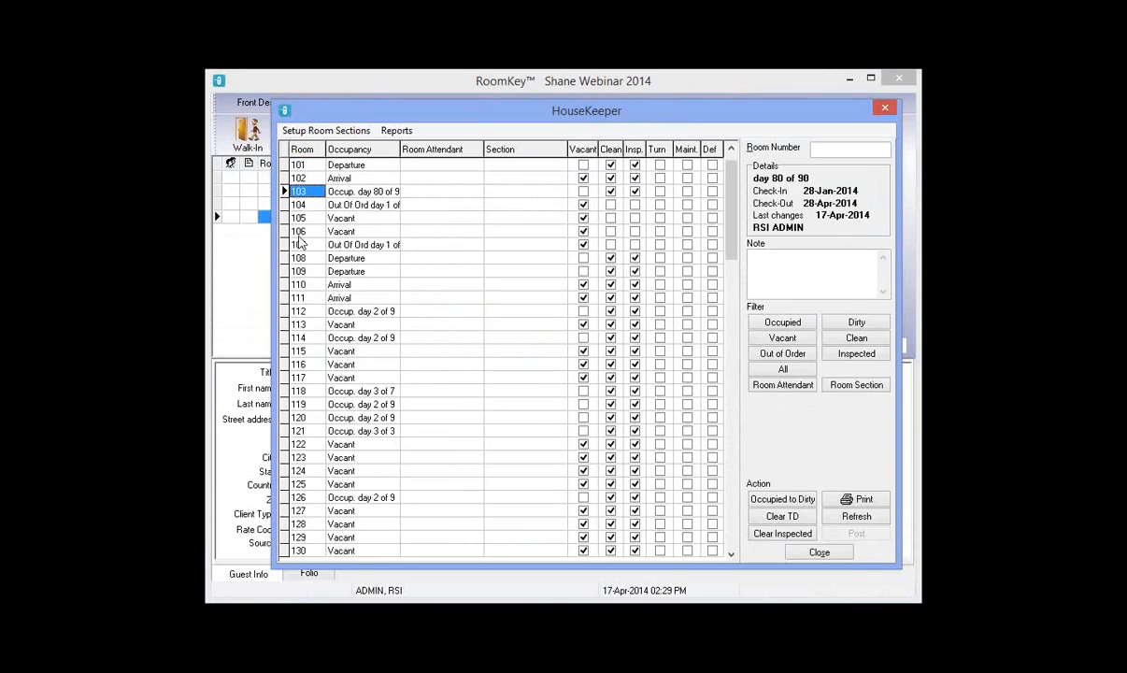
left_click(299, 233)
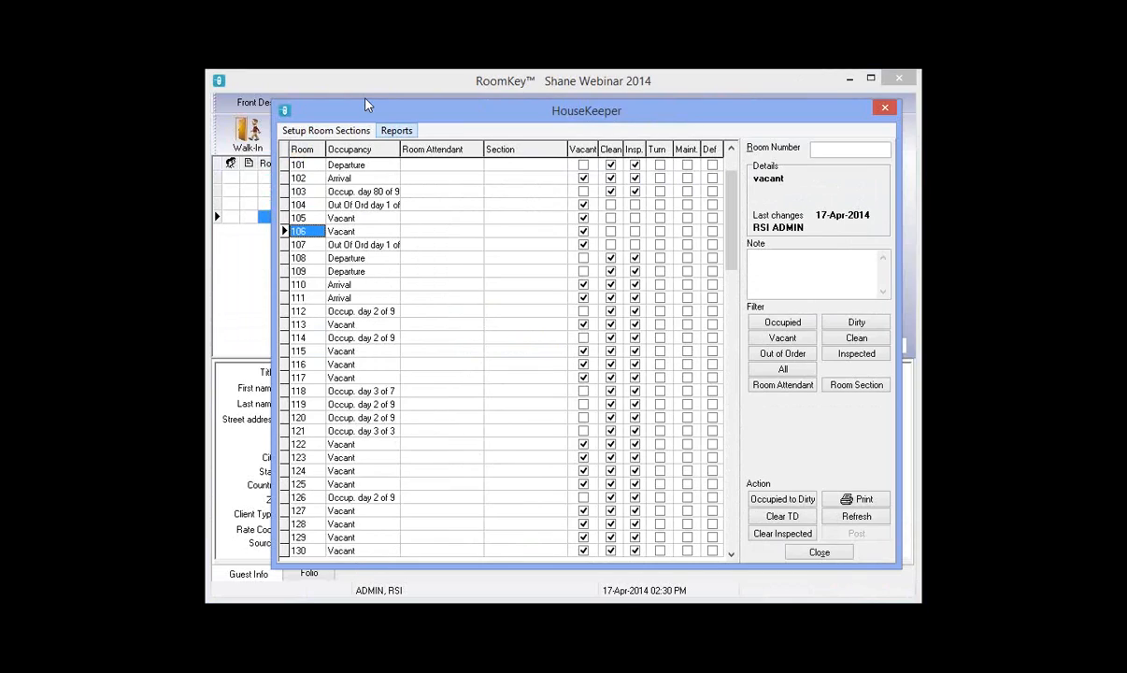
- Change all occupied rooms to dirty in the HouseKeeper window and acknowledge the transaction
left_click_drag(386, 117, 365, 105)
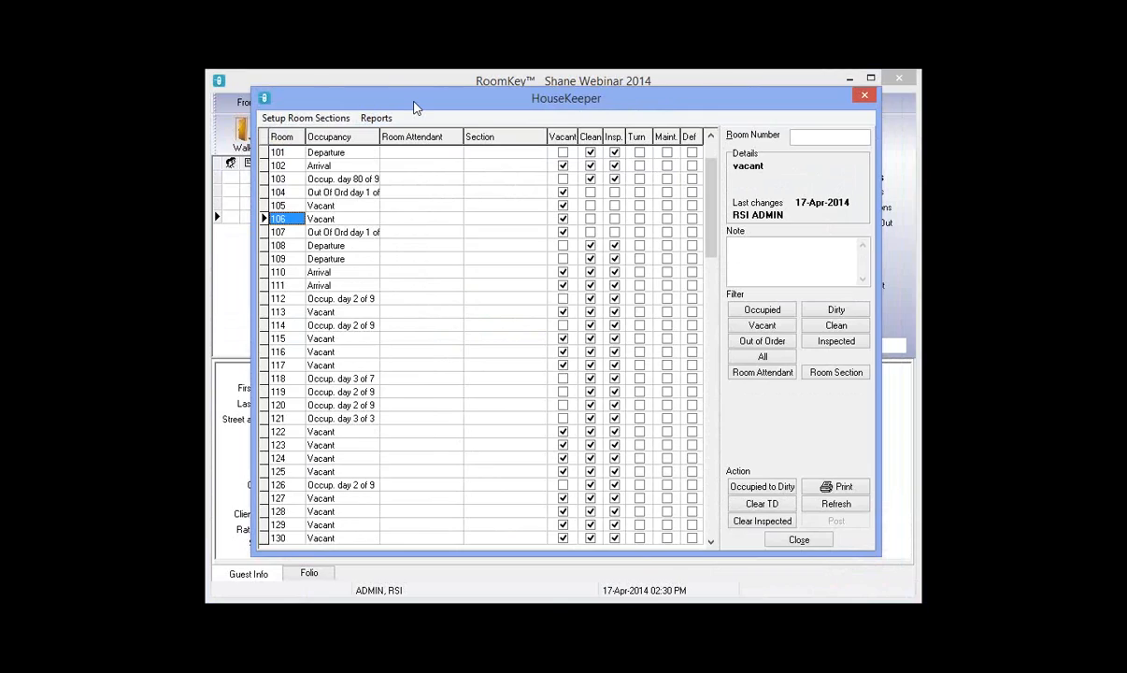
left_click(757, 488)
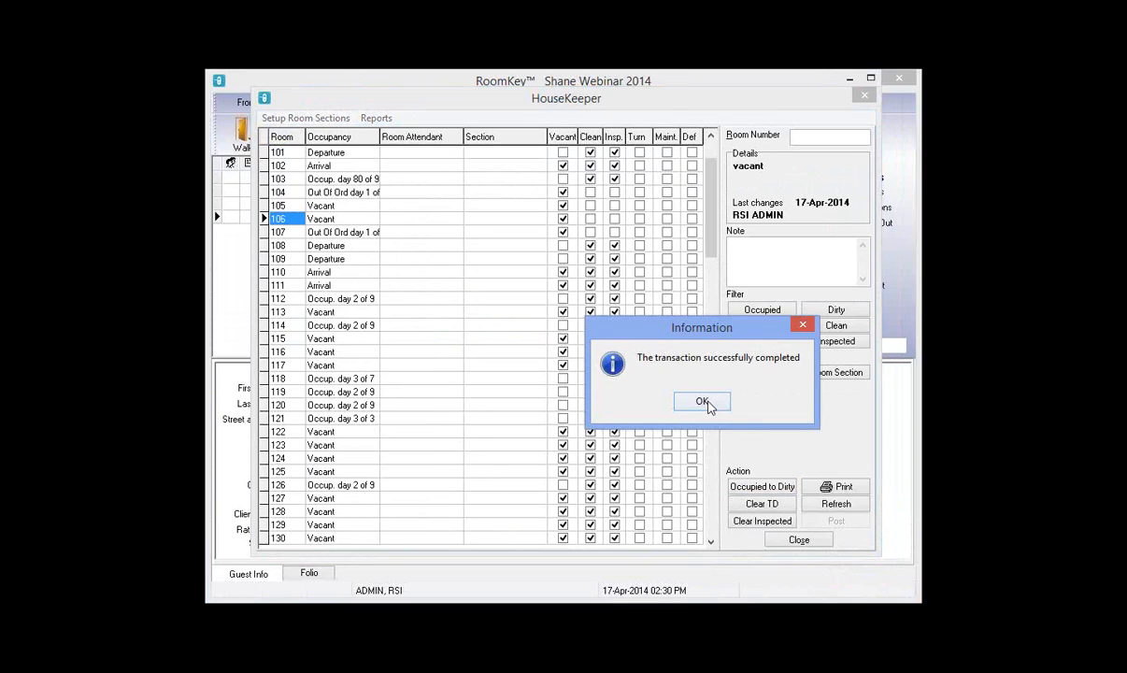
left_click(703, 402)
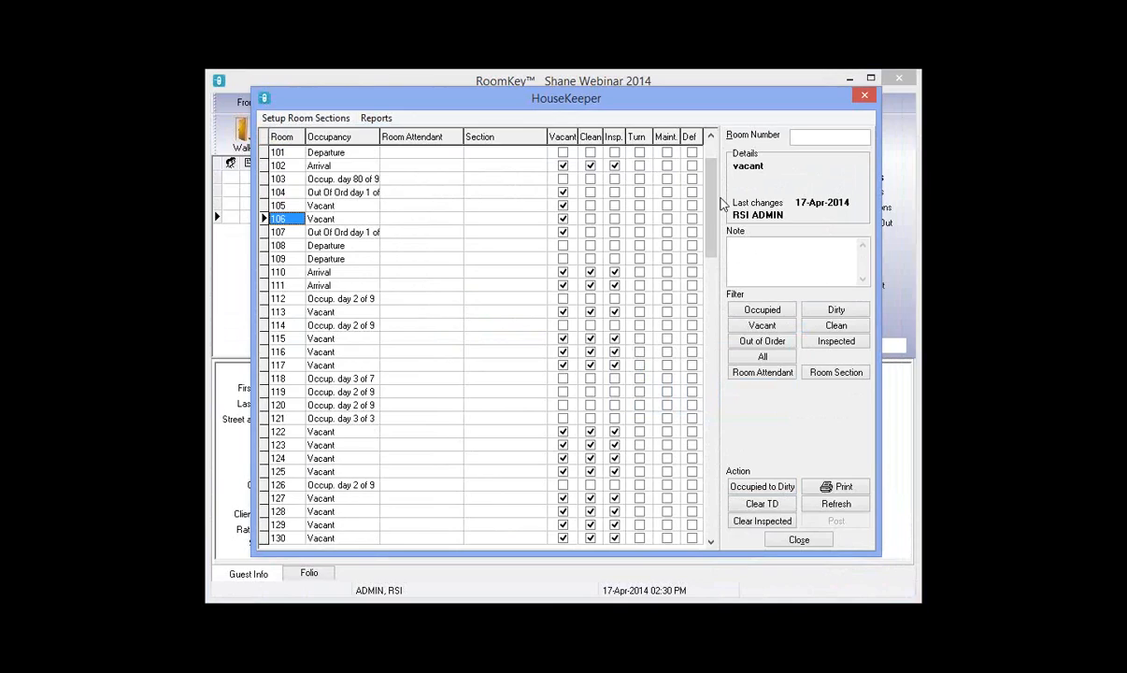
- Mark occupied room 103 as clean and inspected and post the change
left_click(591, 178)
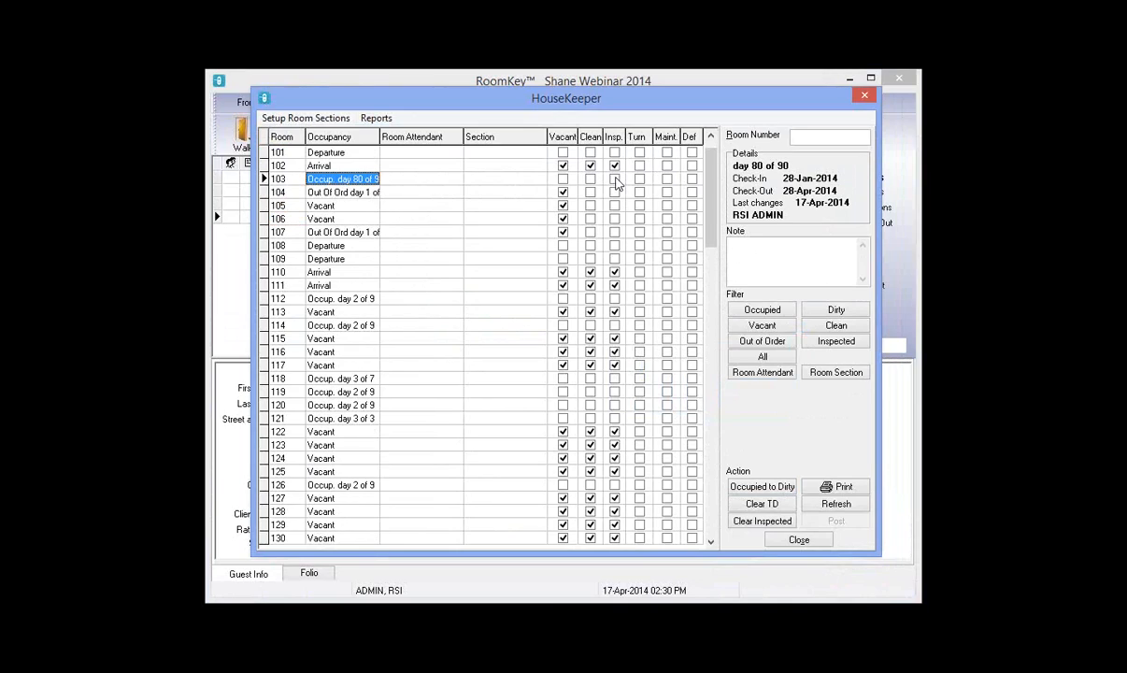
left_click(614, 179)
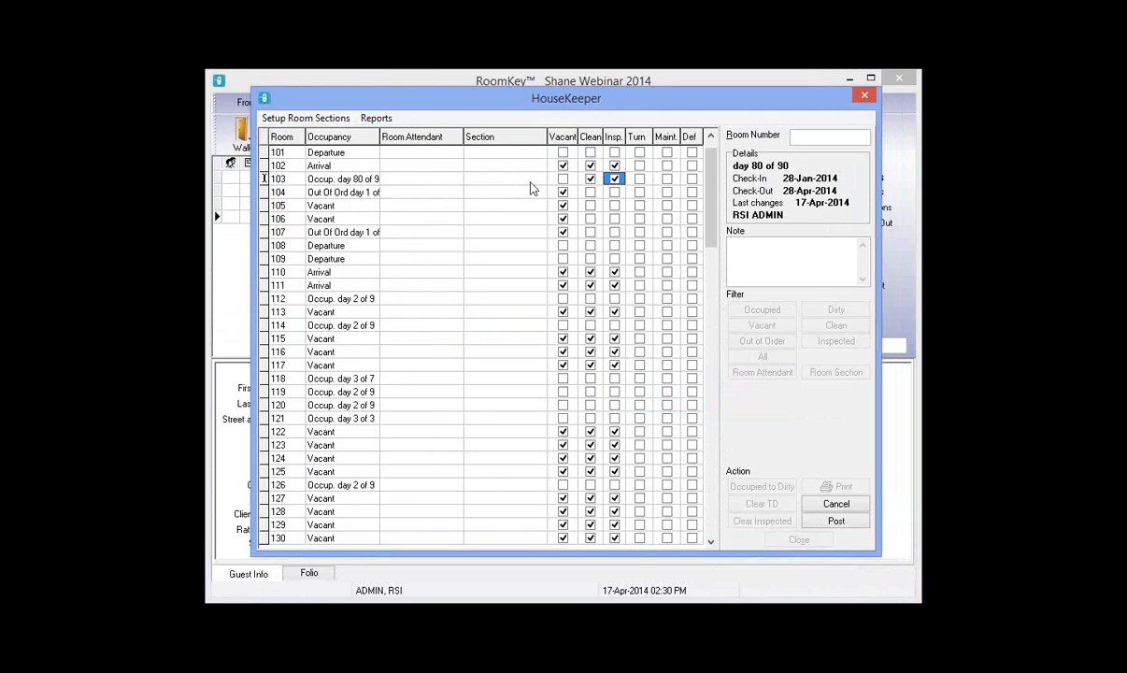
left_click(842, 521)
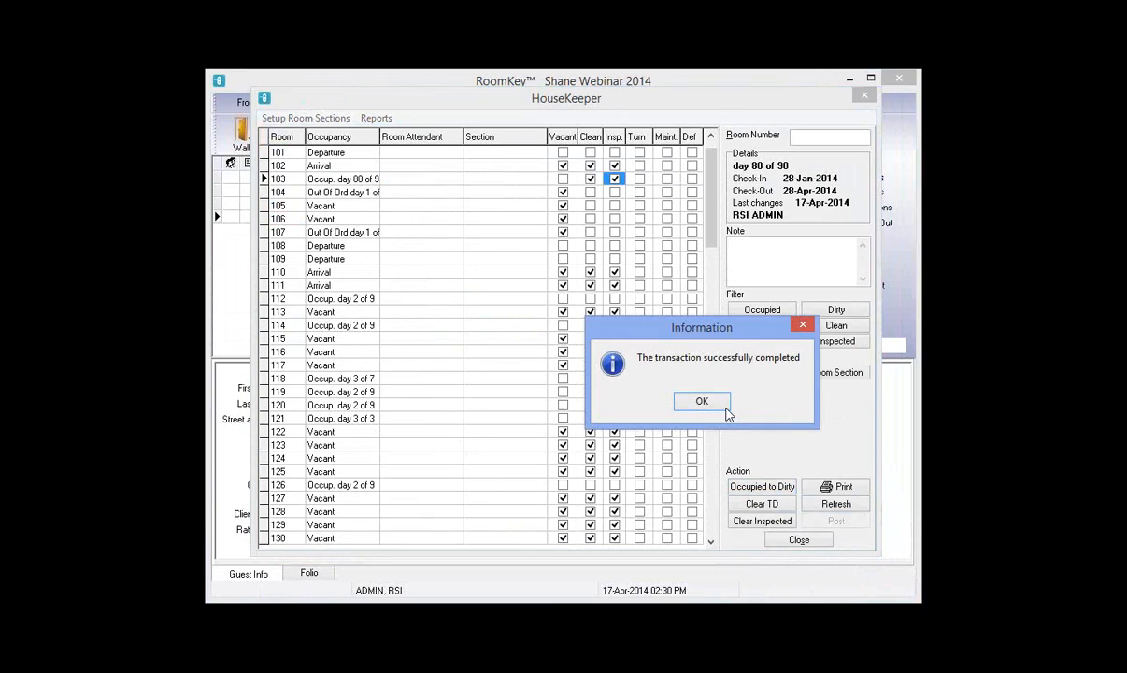
key("Return")
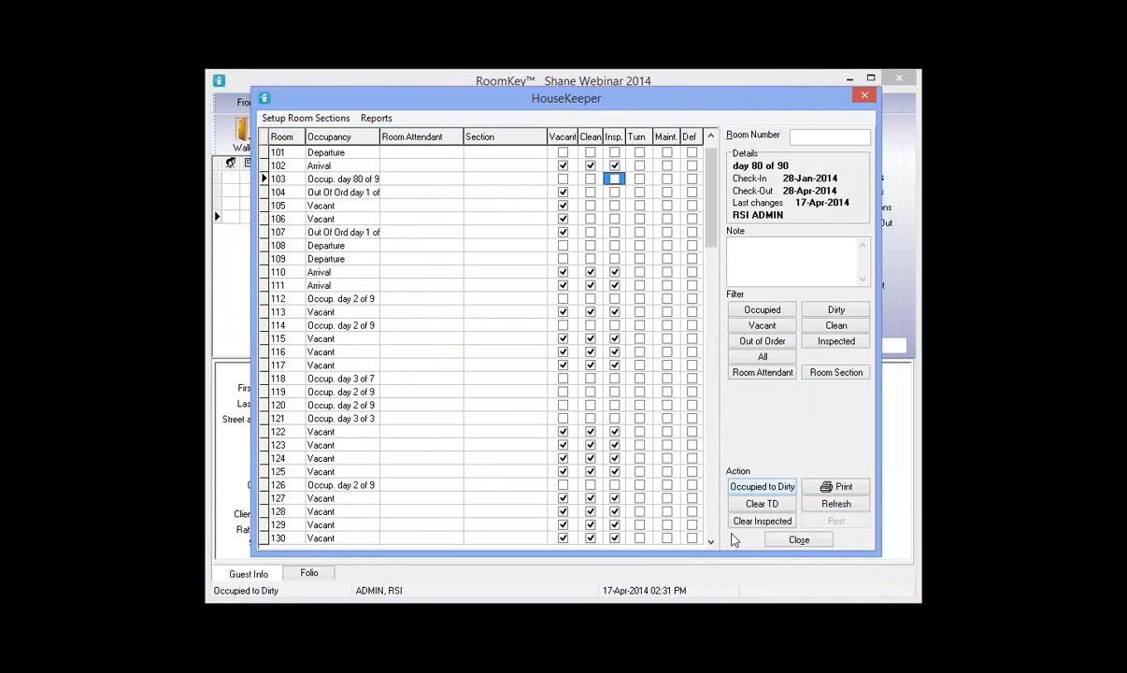
- Check the Room Attendant and Section fields for room 102, and filter the housekeeping list to dirty rooms only
left_click(432, 166)
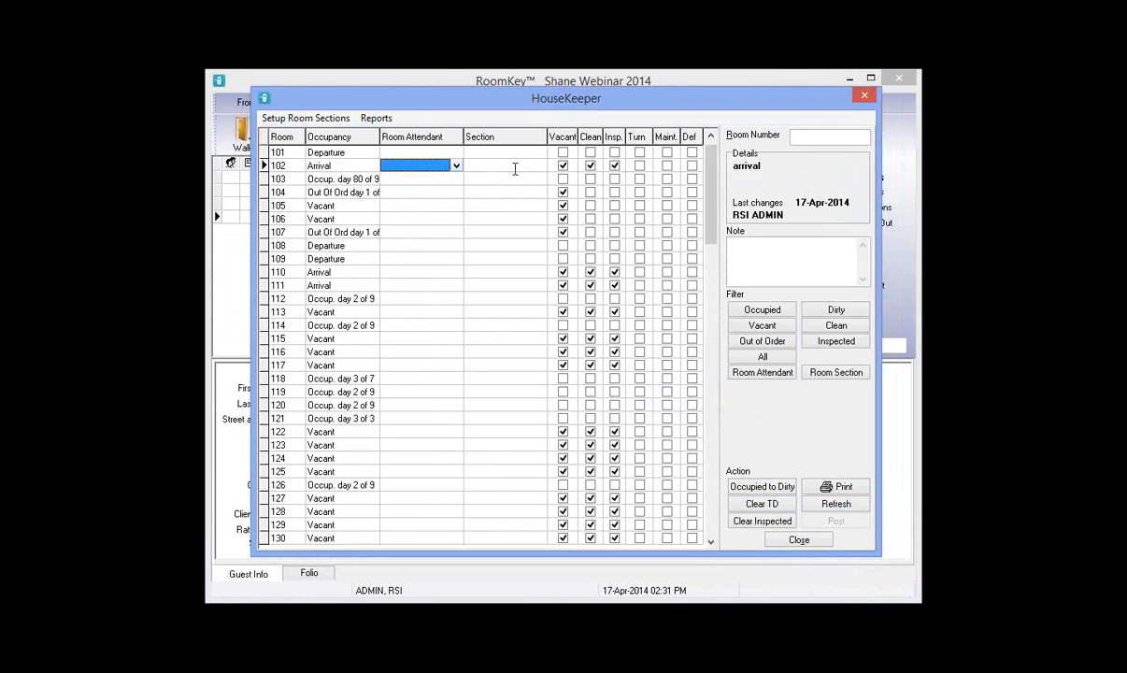
left_click(514, 166)
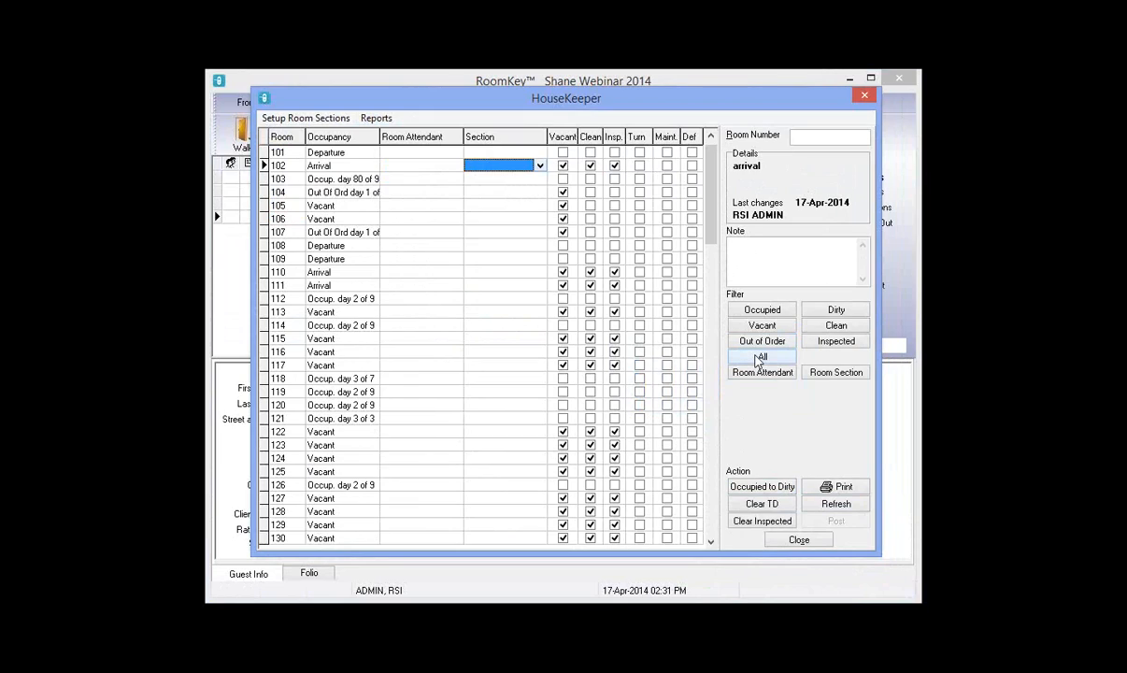
left_click(759, 359)
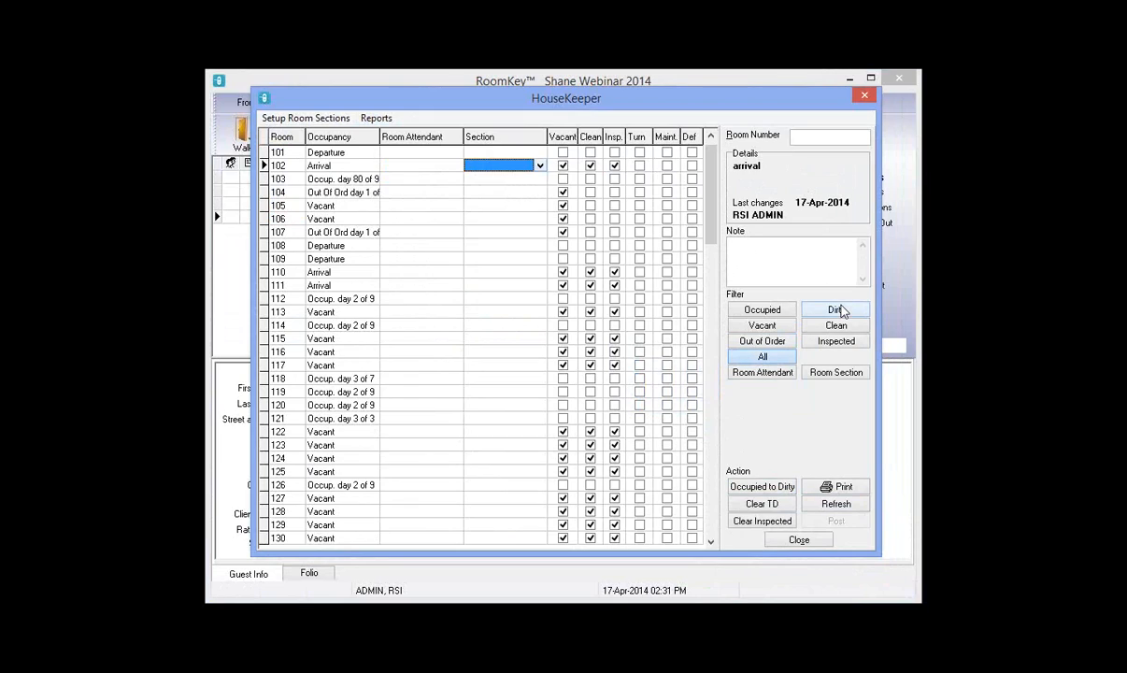
left_click(838, 310)
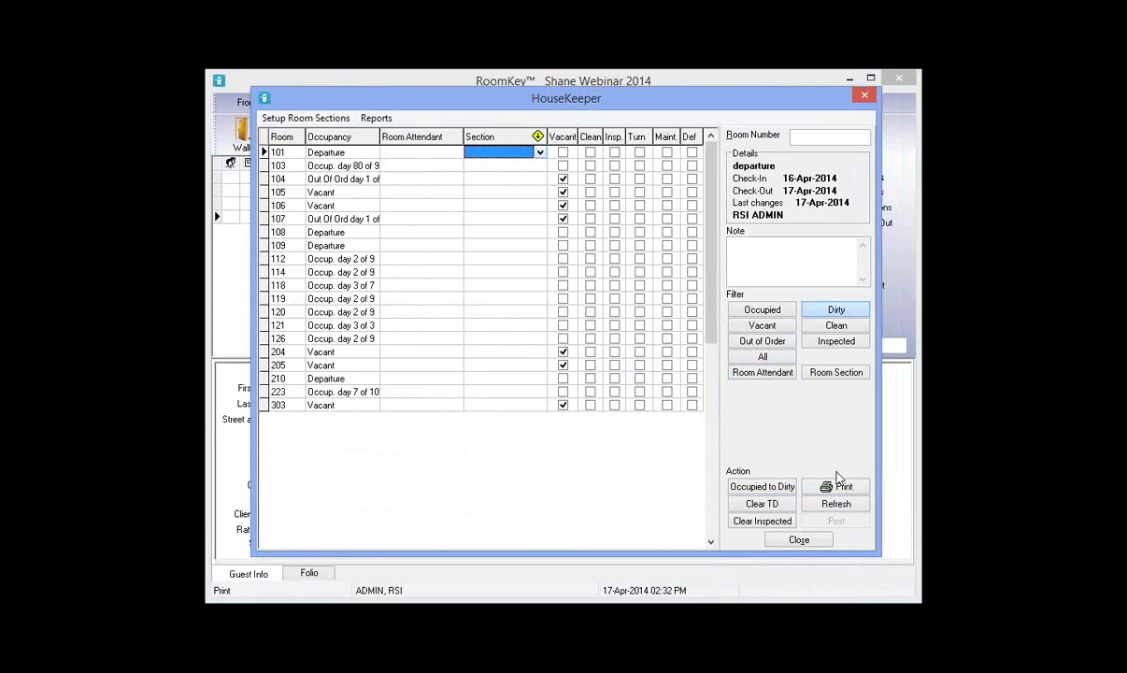
- Preview the Housekeeping Report of dirty rooms for 17-Apr-2014 and review its room rows and section totals
left_click(838, 482)
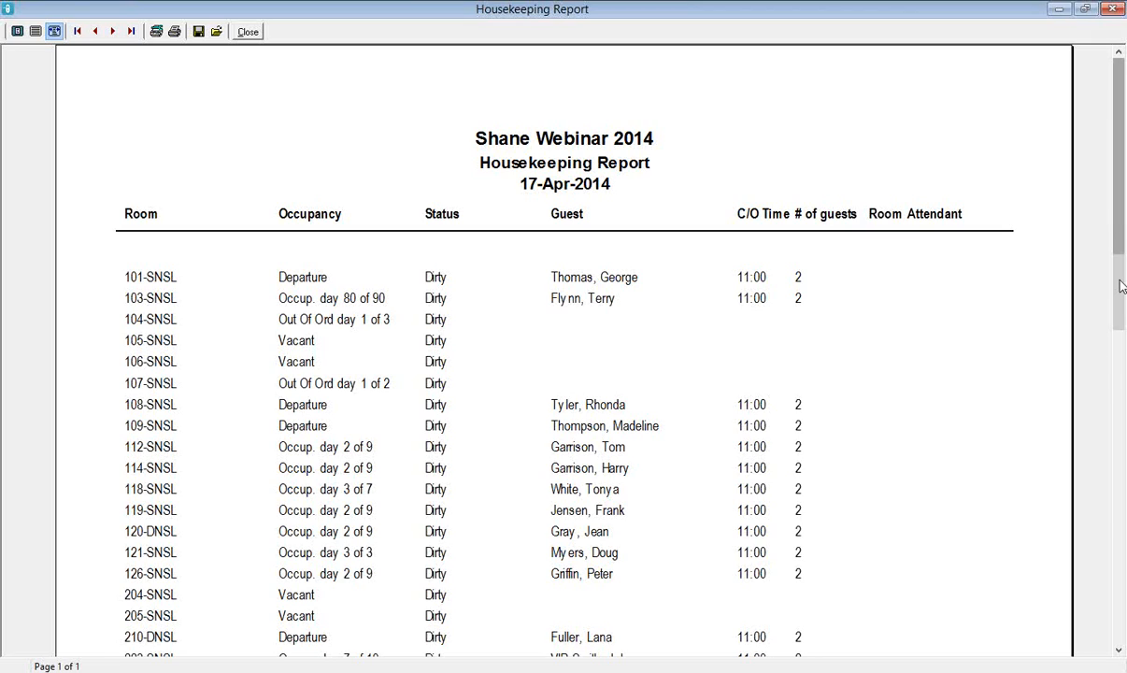
left_click_drag(1121, 286, 1114, 374)
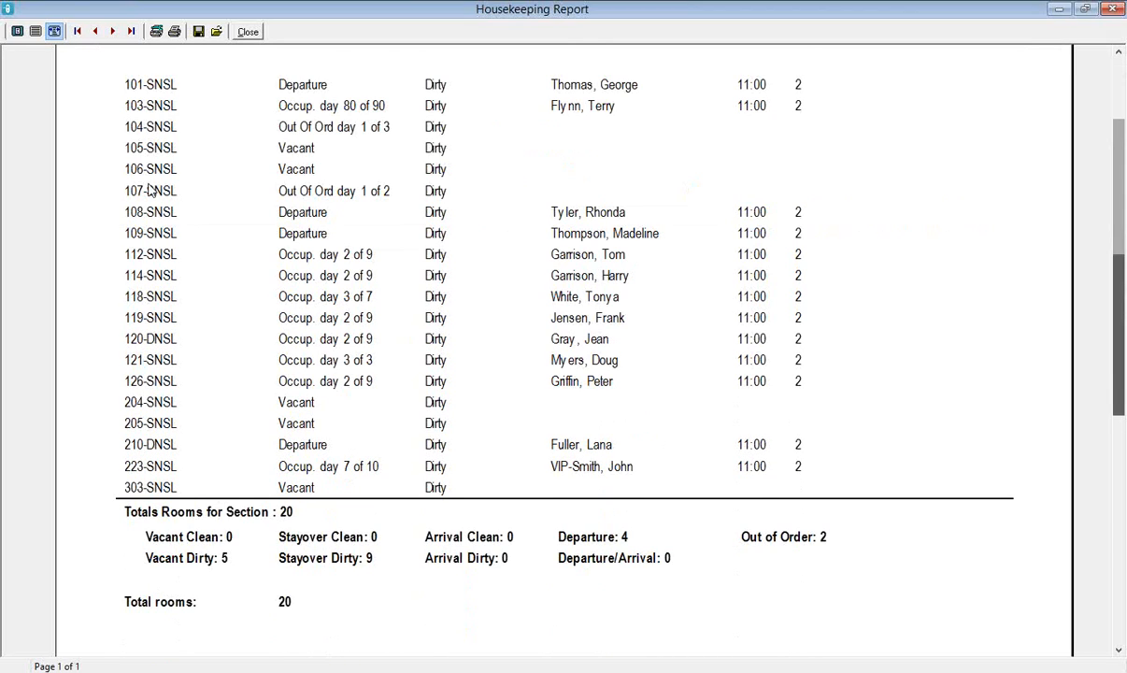
scroll(147, 190, "up", 1)
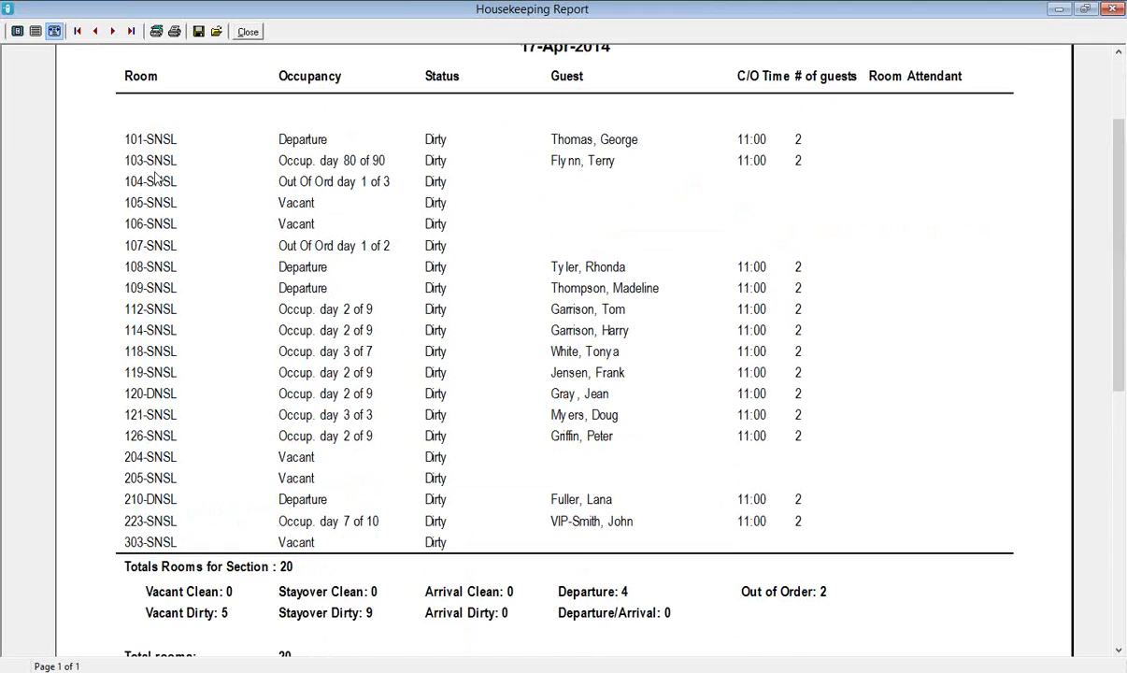
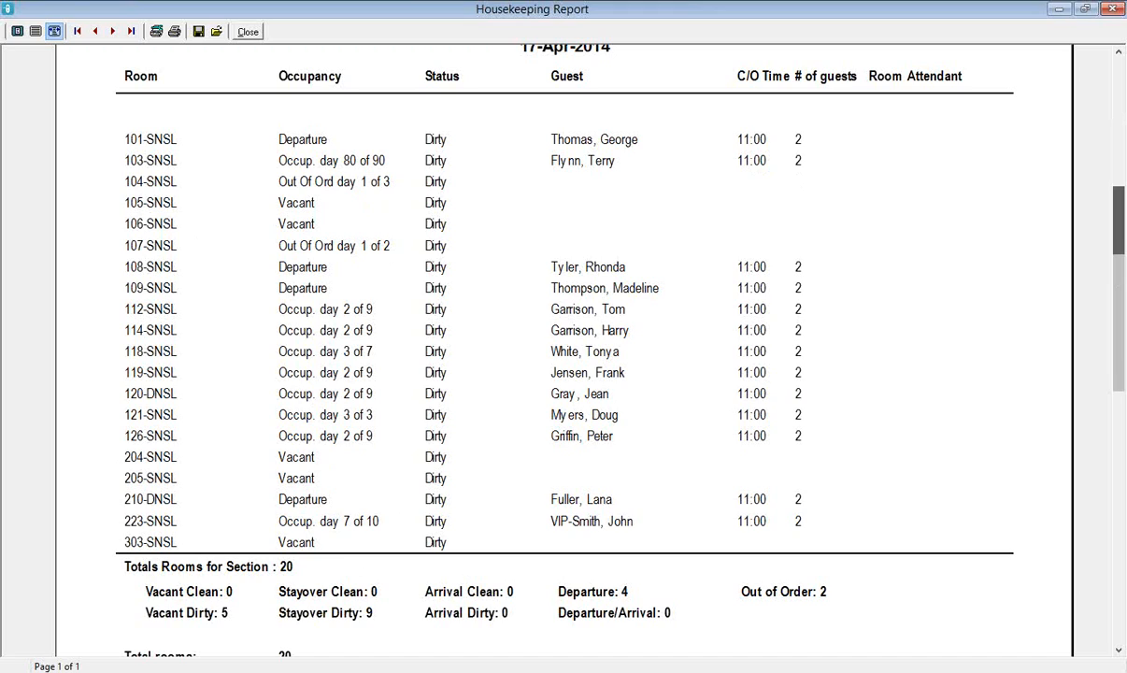
scroll(1118, 224, "down", 3)
scroll(1118, 225, "up", 5)
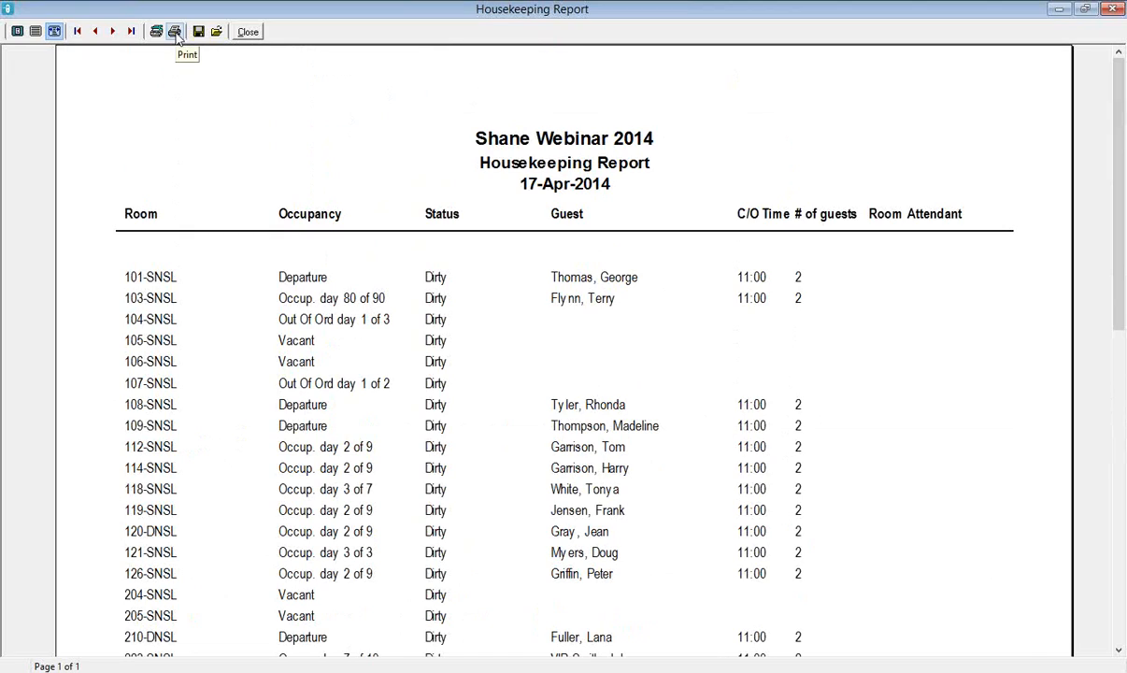
- Close the report preview and enter the first room attendant's name for room 101, assigning the same attendant to room 103
left_click(244, 33)
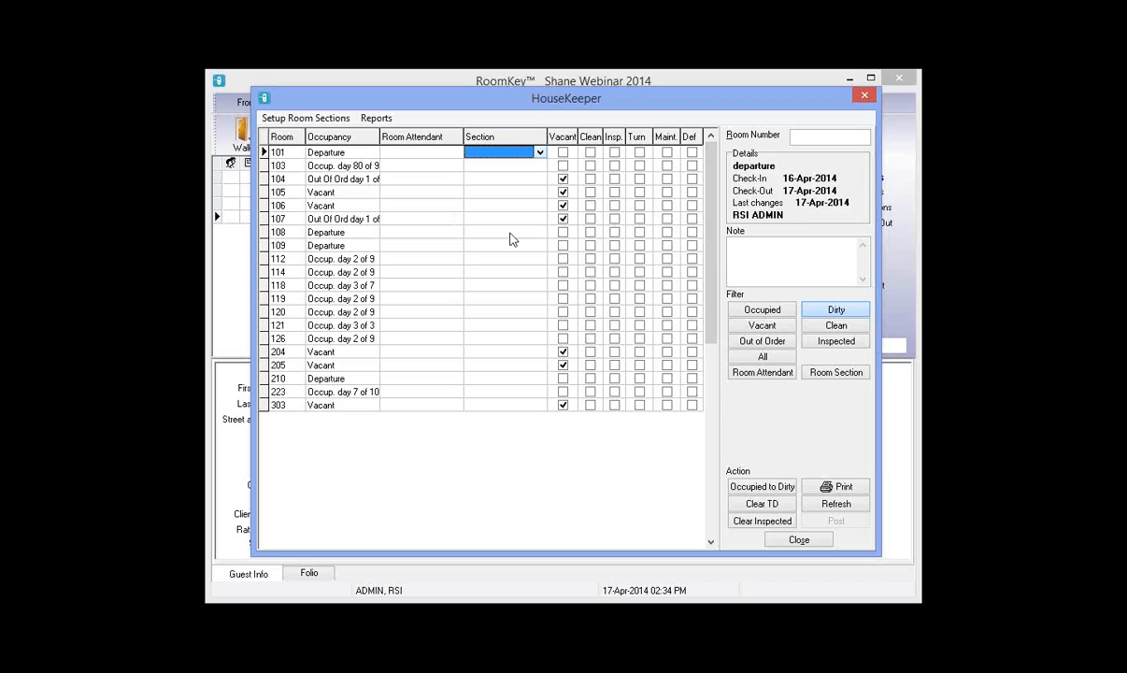
left_click(411, 153)
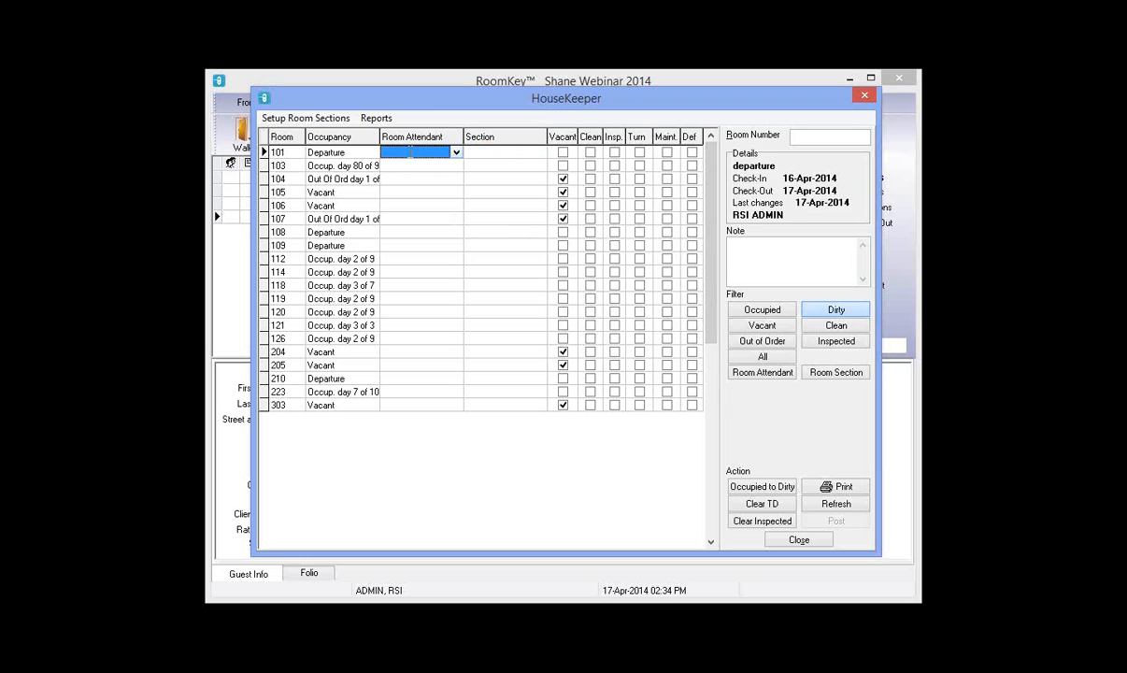
left_click(414, 153)
type("Sara")
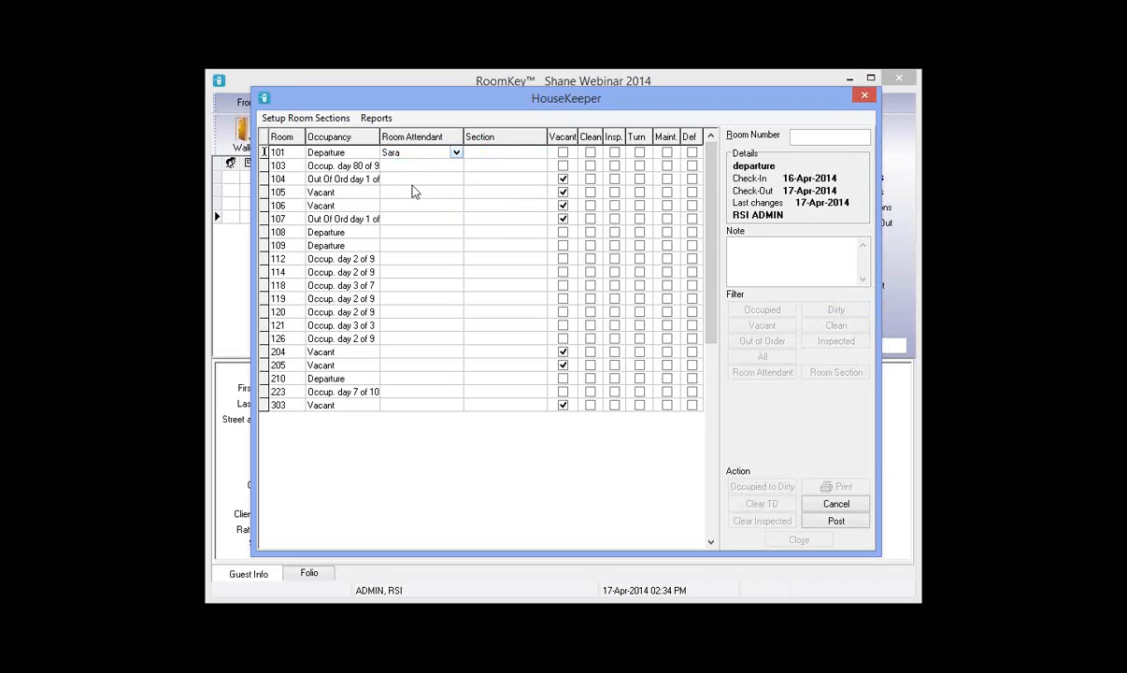
left_click(392, 167)
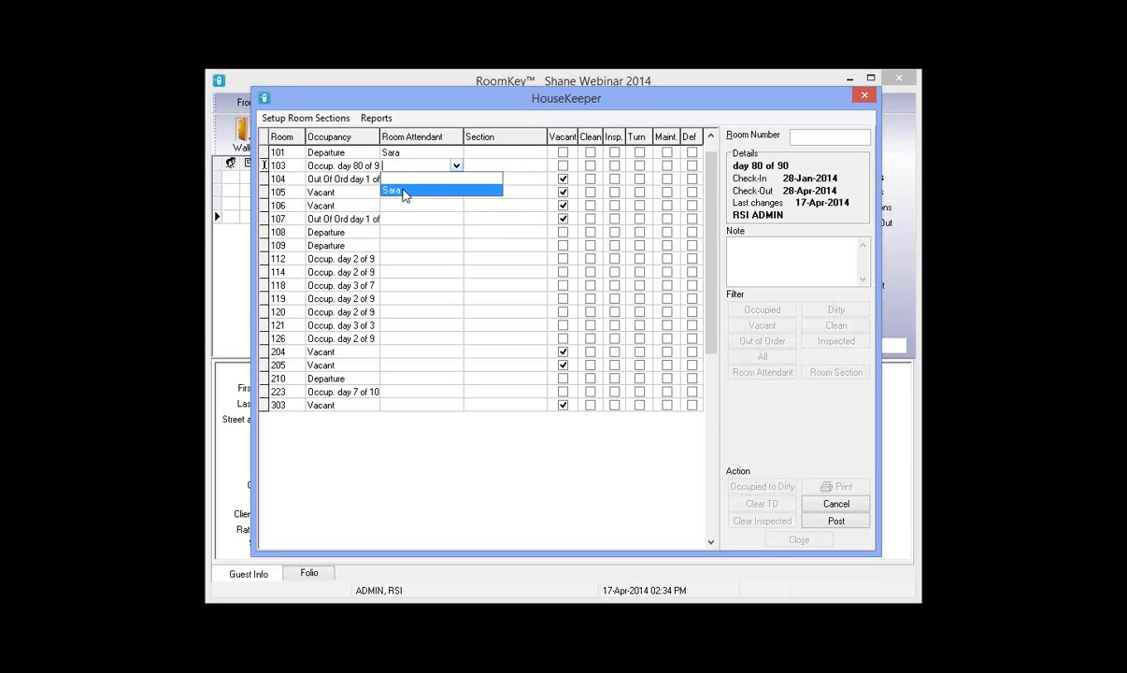
left_click(397, 191)
- Widen the Occupancy column to fit its text and assign the first room attendant to vacant room 105
left_click(364, 180)
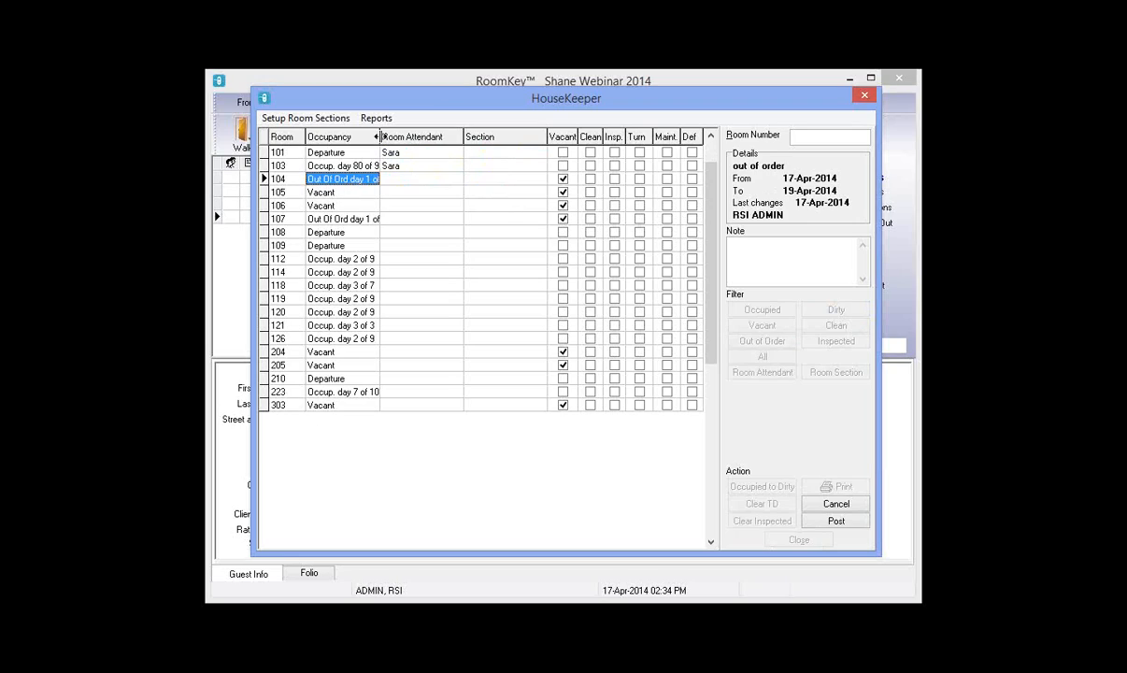
double_click(381, 137)
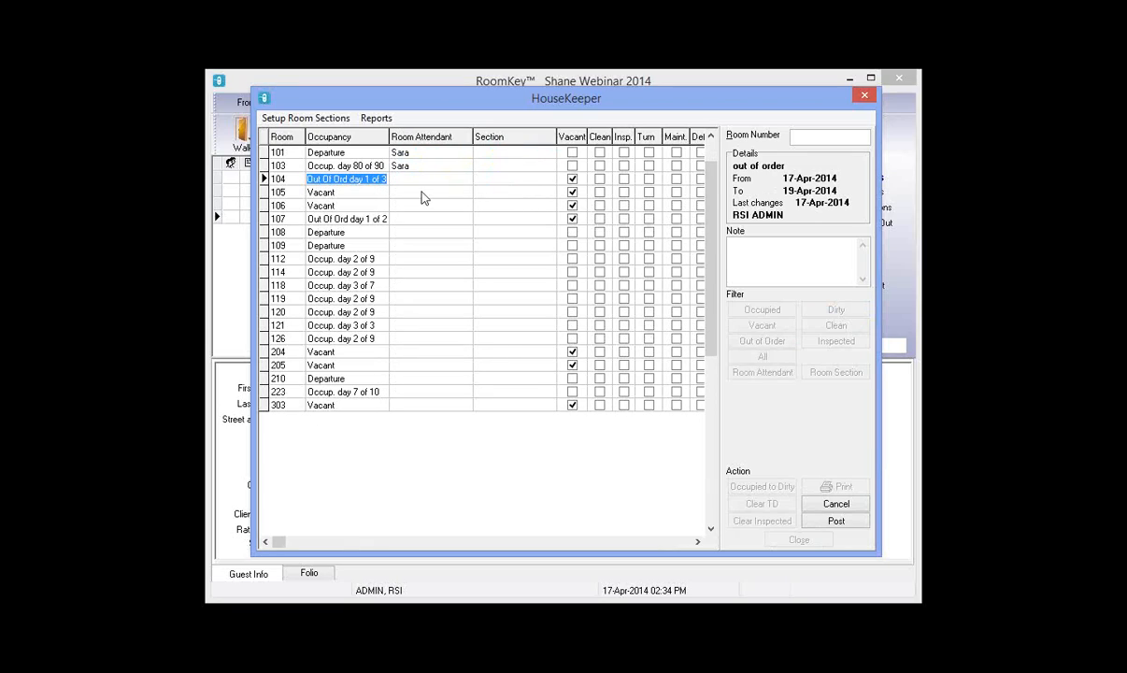
left_click(461, 194)
left_click(464, 194)
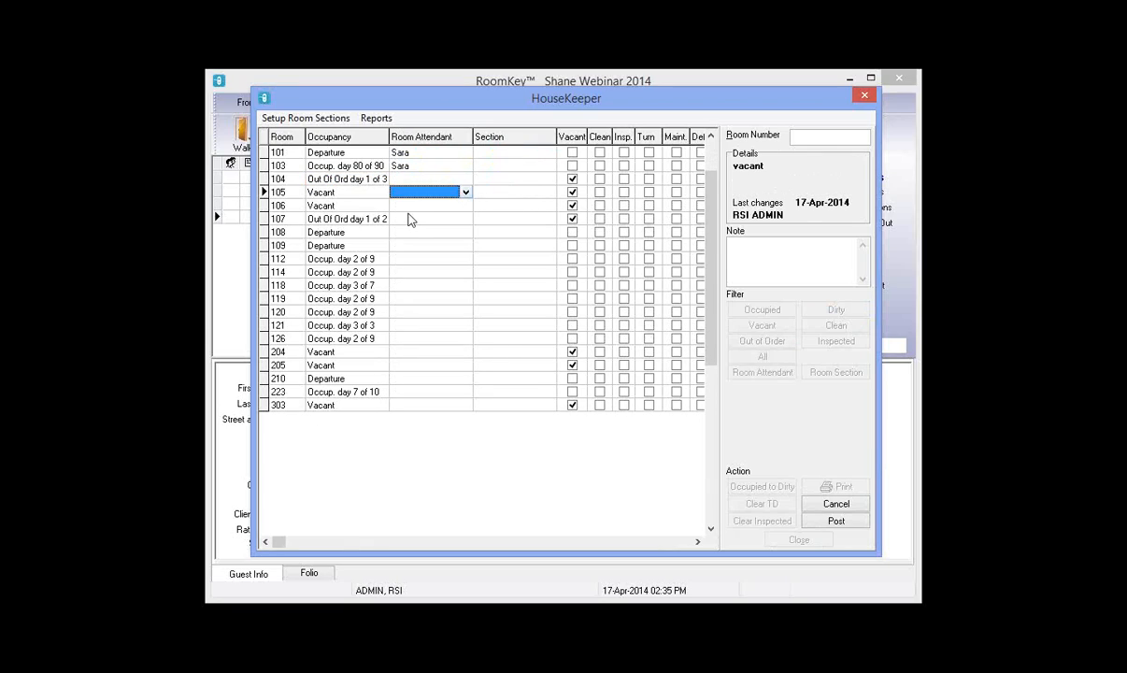
left_click(408, 218)
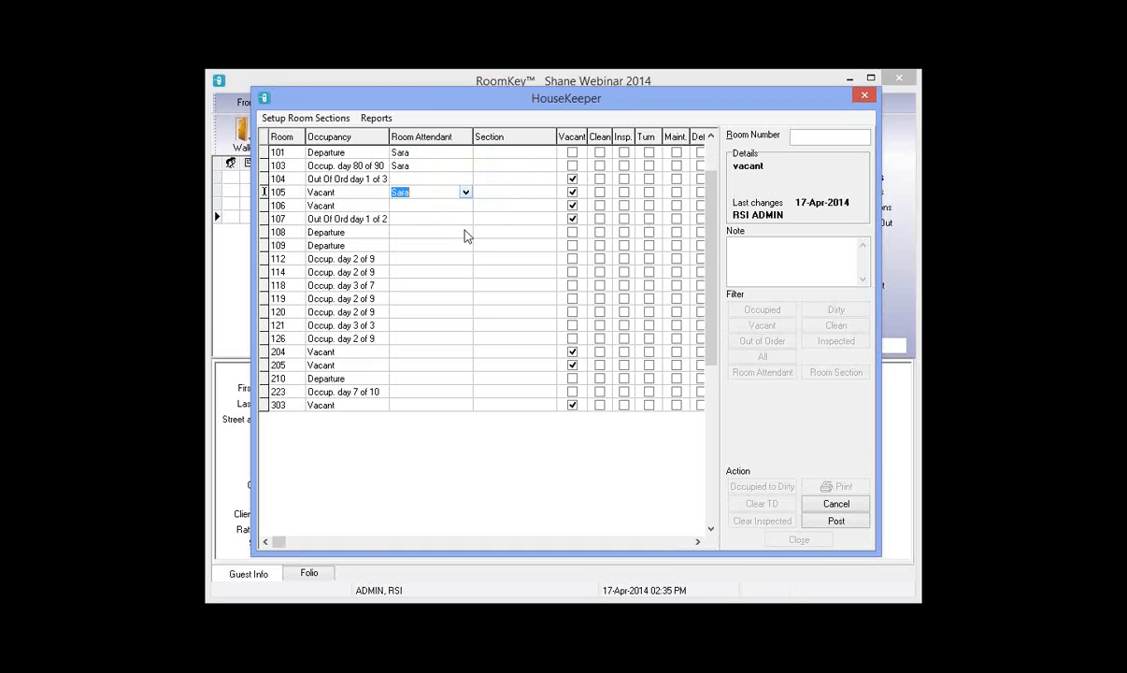
- Assign the first room attendant to rooms 108, 112 and 114
left_click(470, 233)
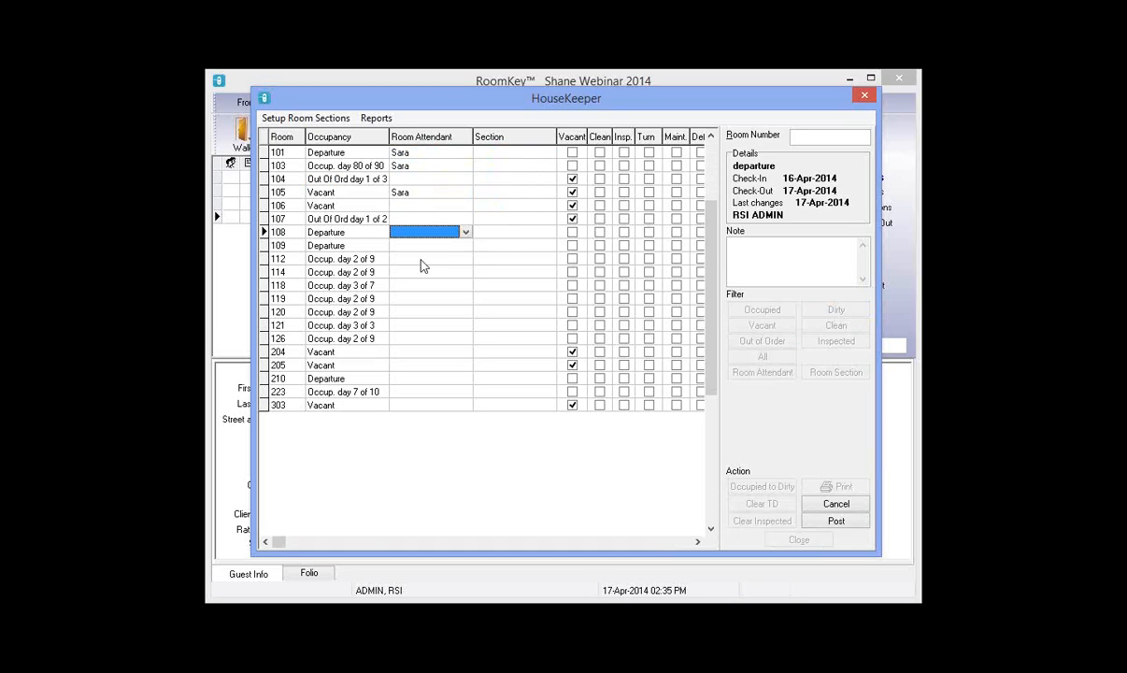
left_click(465, 232)
left_click(472, 258)
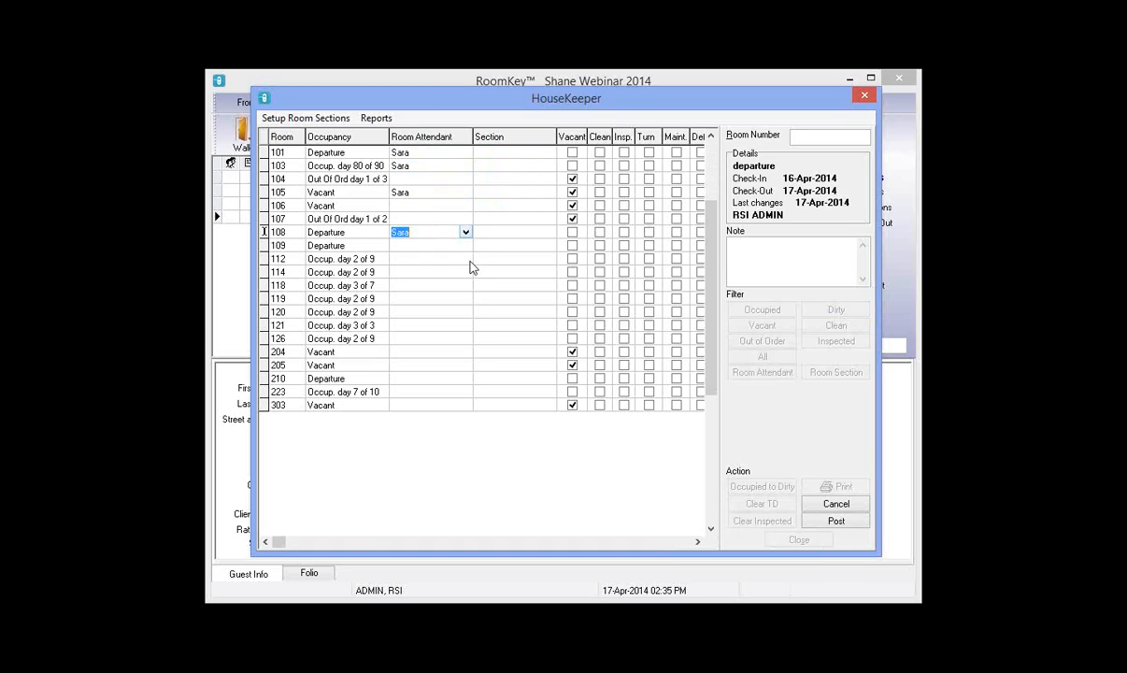
left_click(429, 259)
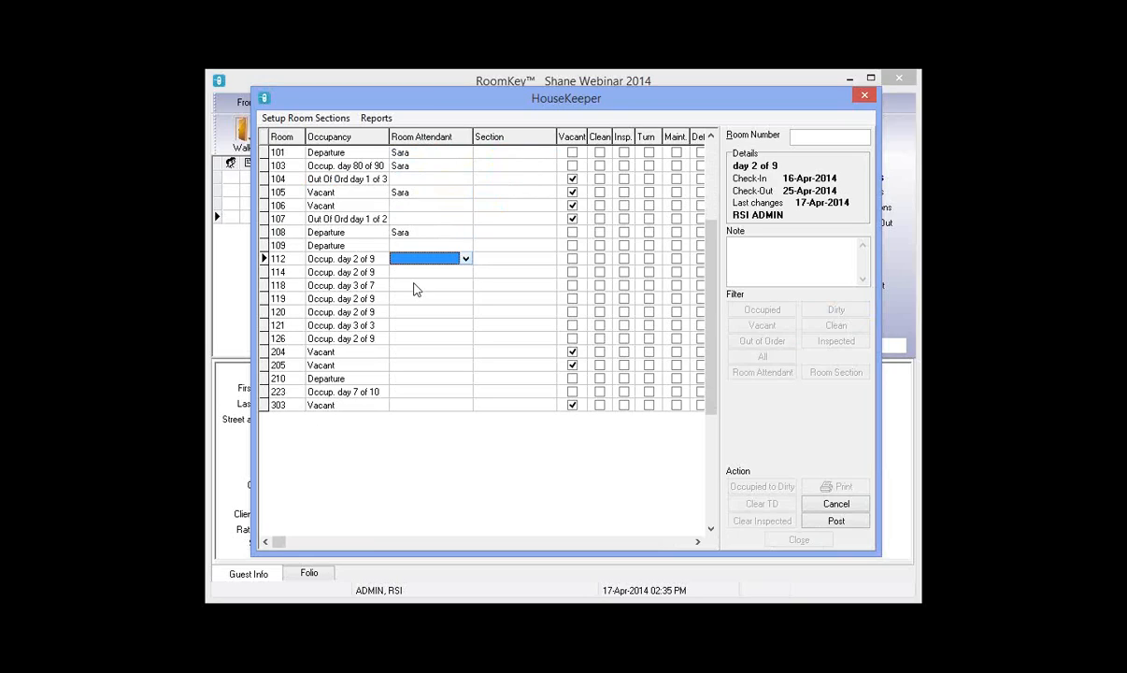
left_click(465, 259)
left_click(448, 284)
left_click(465, 272)
left_click(466, 272)
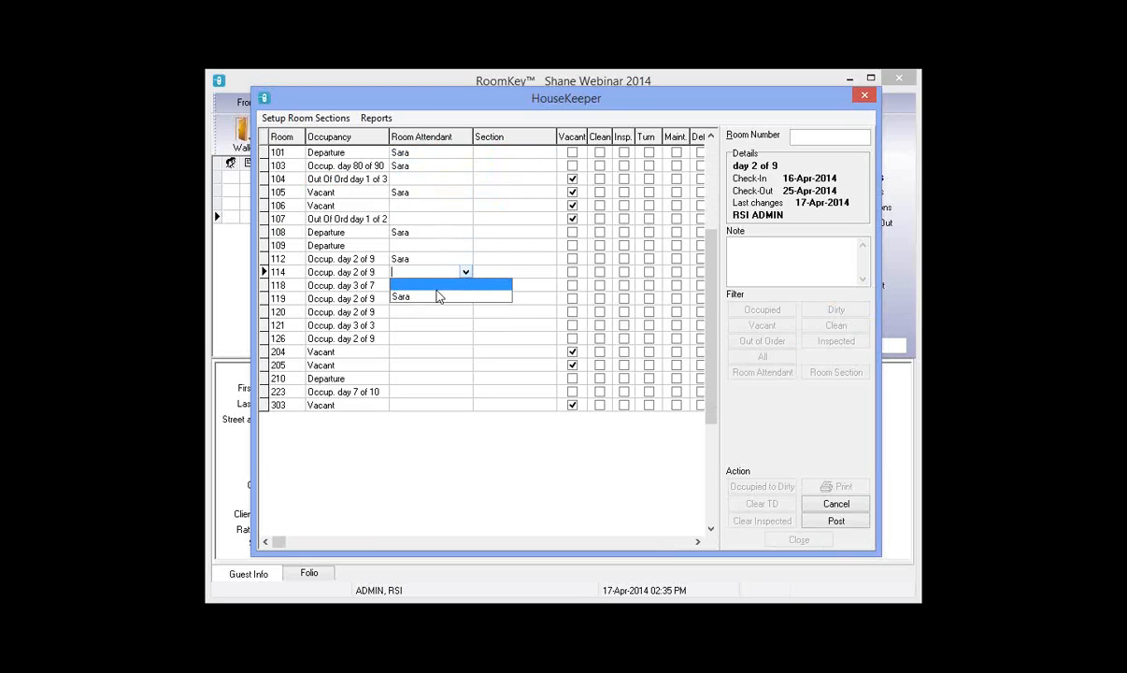
left_click(437, 296)
- Assign the first room attendant to rooms 118, 119 and 120
left_click(456, 286)
left_click(465, 285)
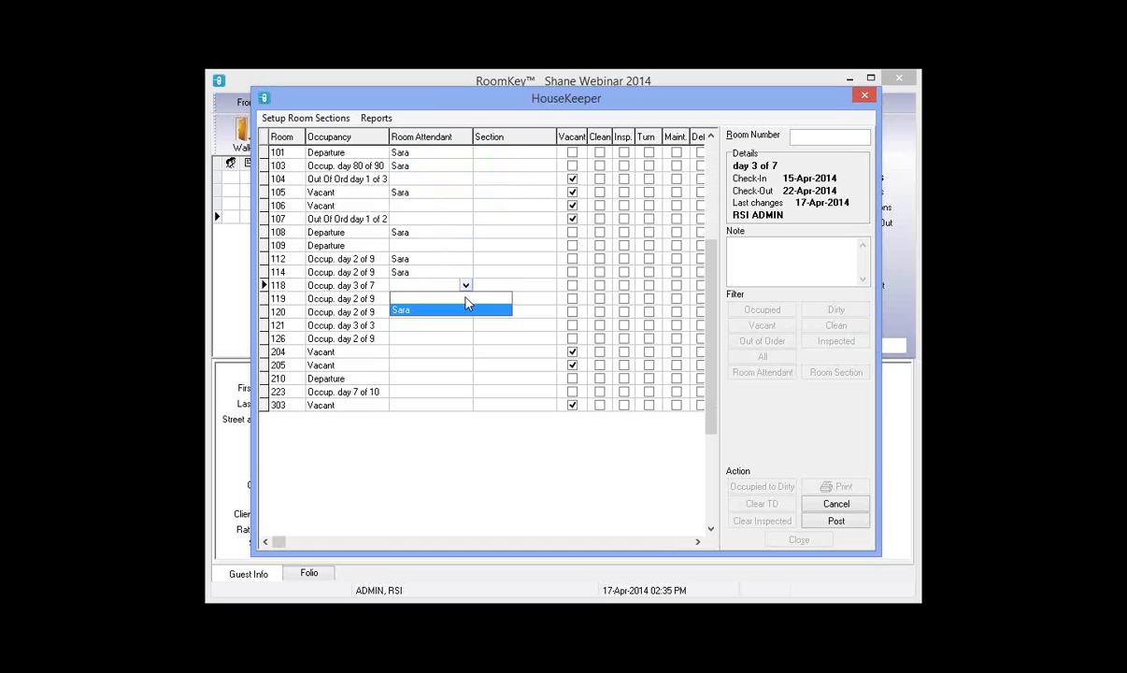
left_click(439, 311)
left_click(430, 298)
left_click(465, 298)
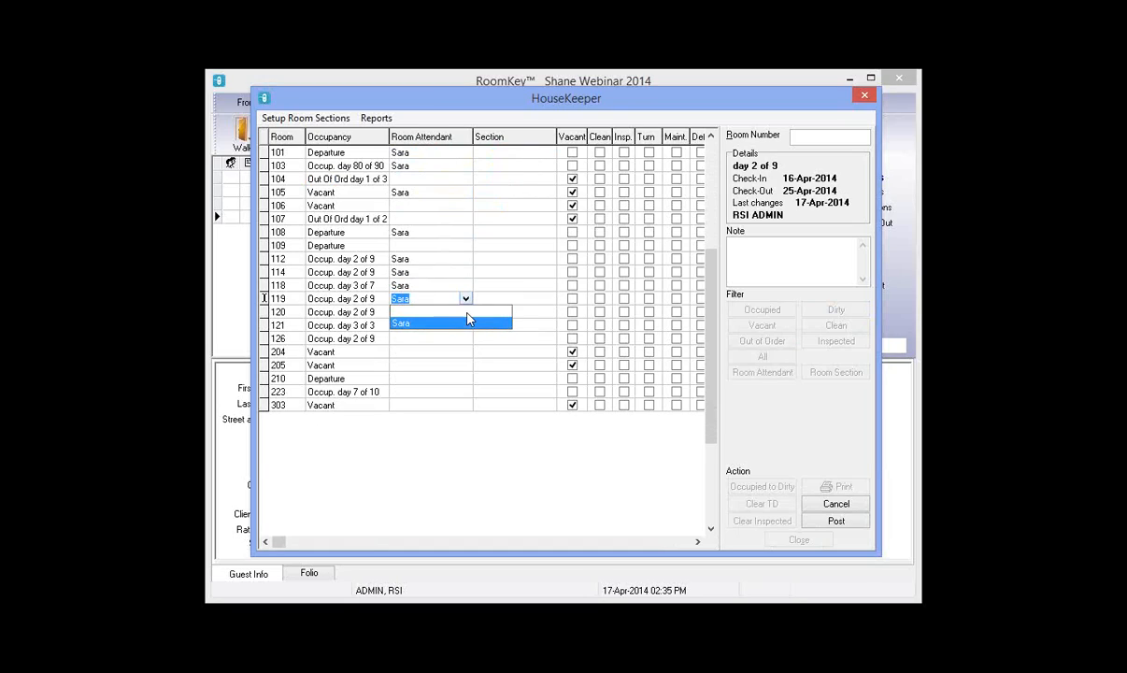
left_click(467, 320)
left_click(425, 311)
left_click(466, 313)
left_click(417, 338)
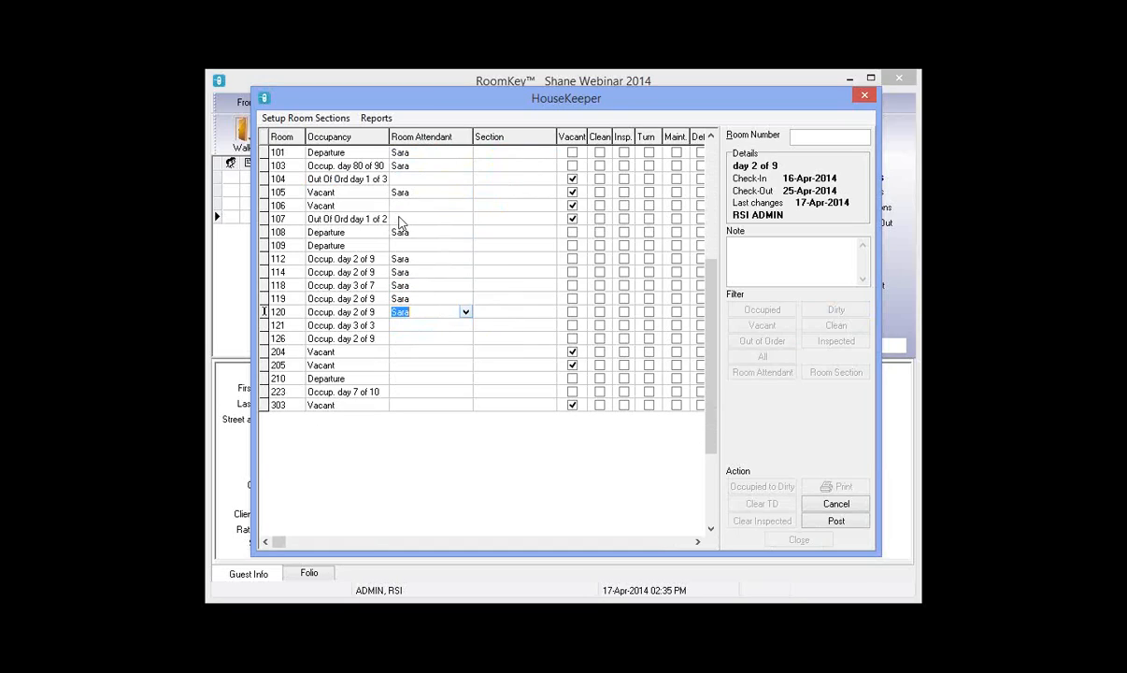
- Enter a second room attendant's name for room 106 and assign the same attendant to room 109
left_click(405, 205)
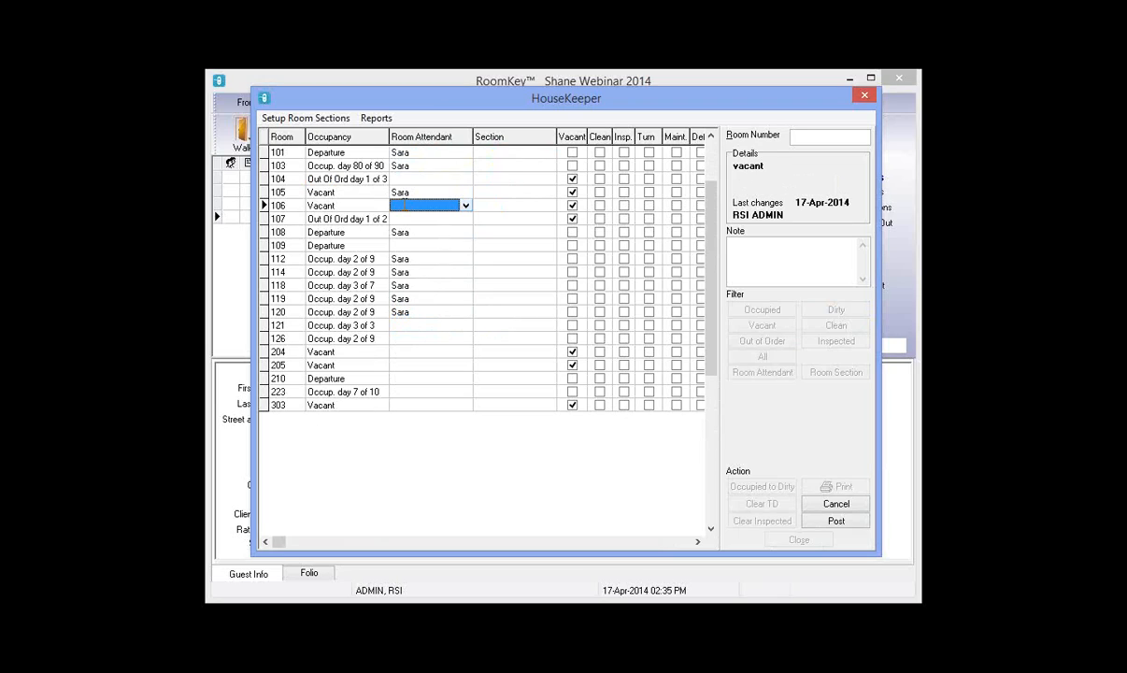
left_click(405, 204)
type("Bob")
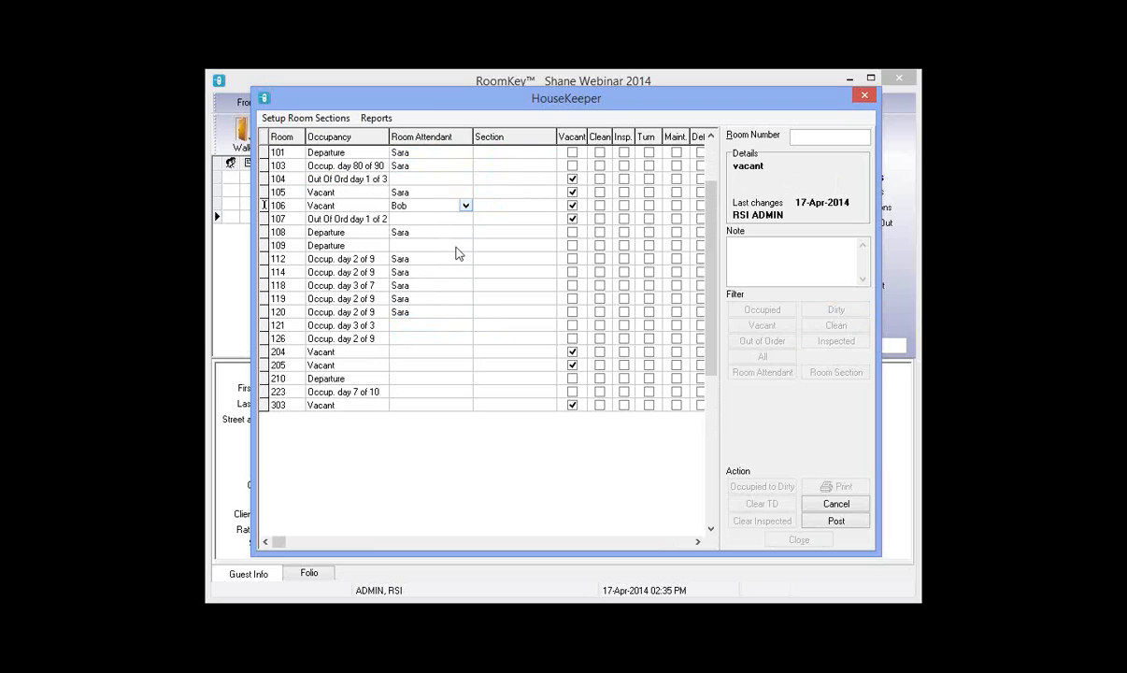
left_click(466, 246)
left_click(466, 245)
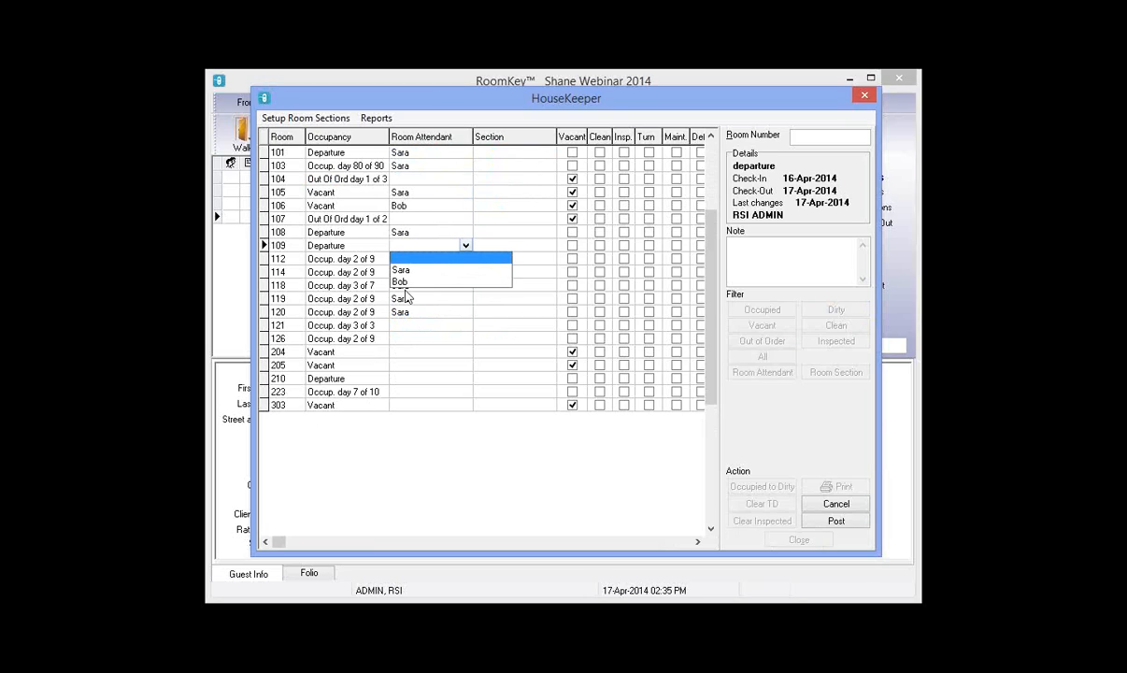
left_click(400, 281)
- Assign the second room attendant to rooms 121, 126 and 204
left_click(466, 325)
left_click(466, 360)
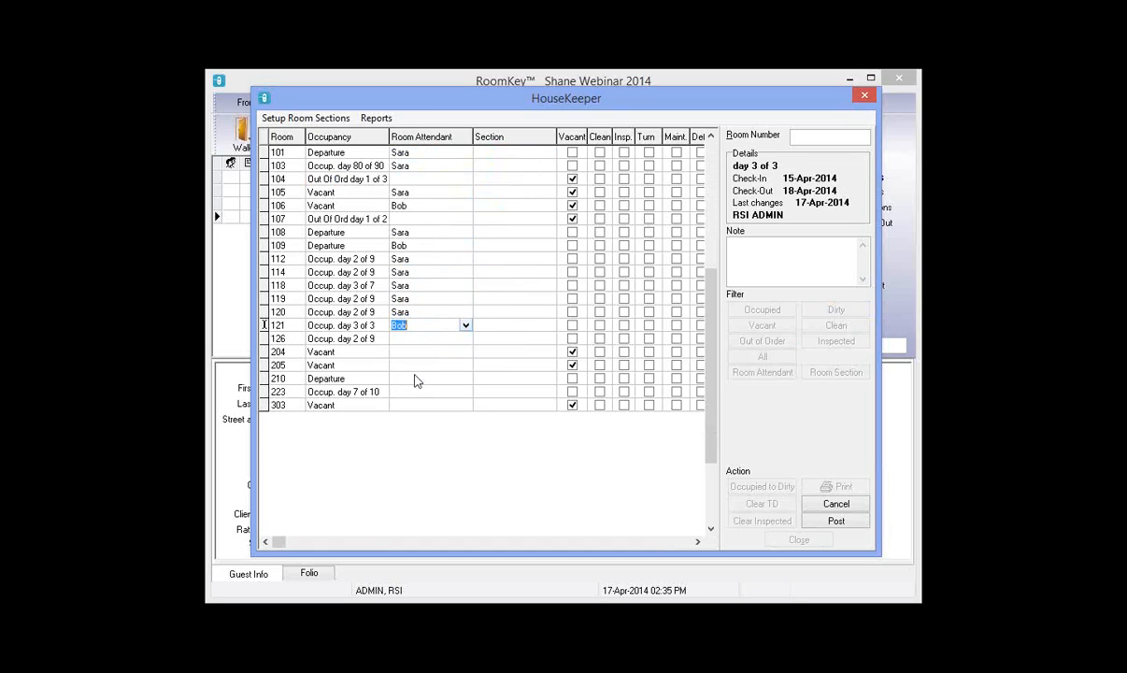
left_click(466, 339)
left_click(432, 375)
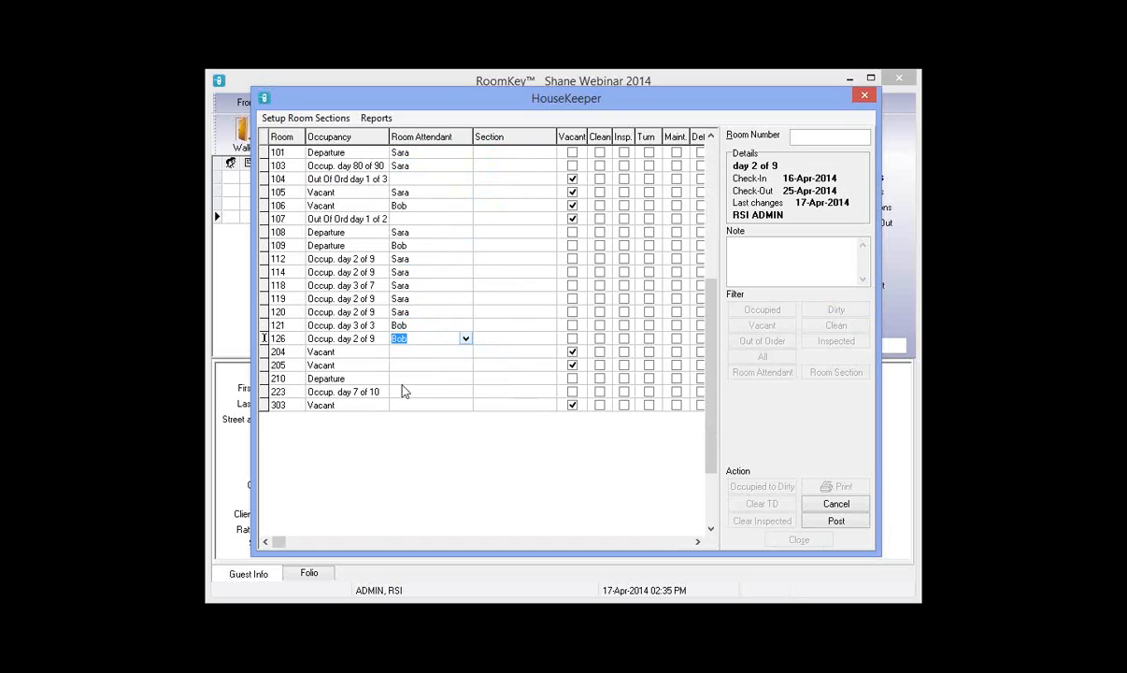
left_click(465, 352)
left_click(411, 387)
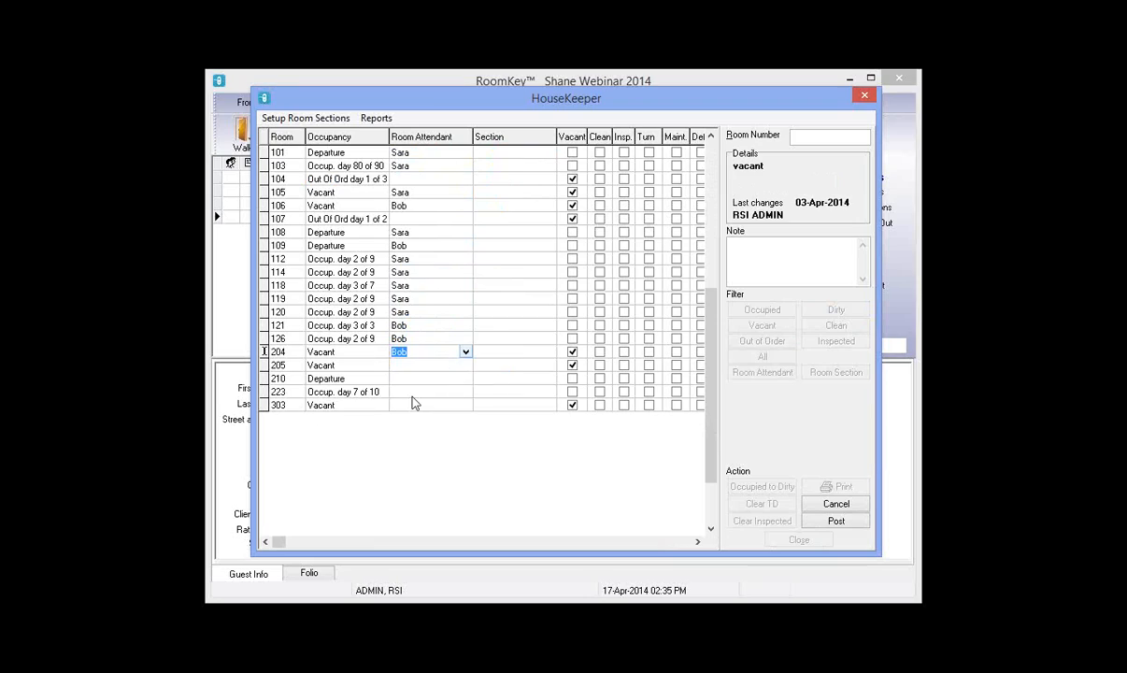
- Assign the second room attendant to rooms 205, 210 and 223
left_click(465, 365)
left_click(442, 400)
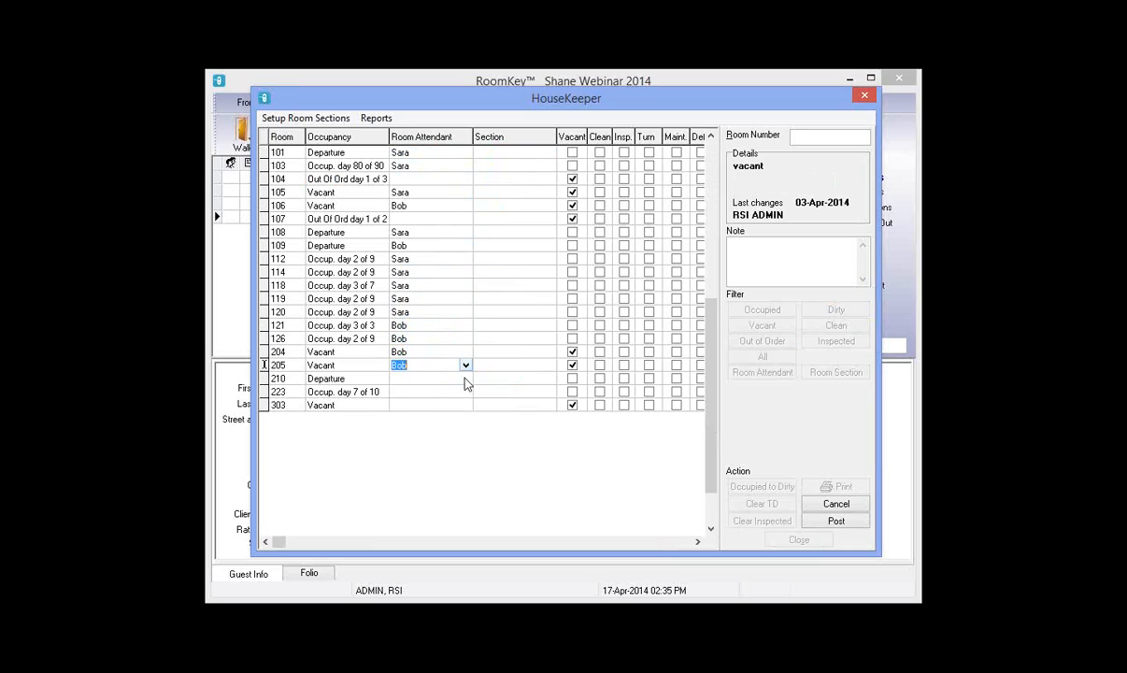
left_click(465, 378)
left_click(468, 414)
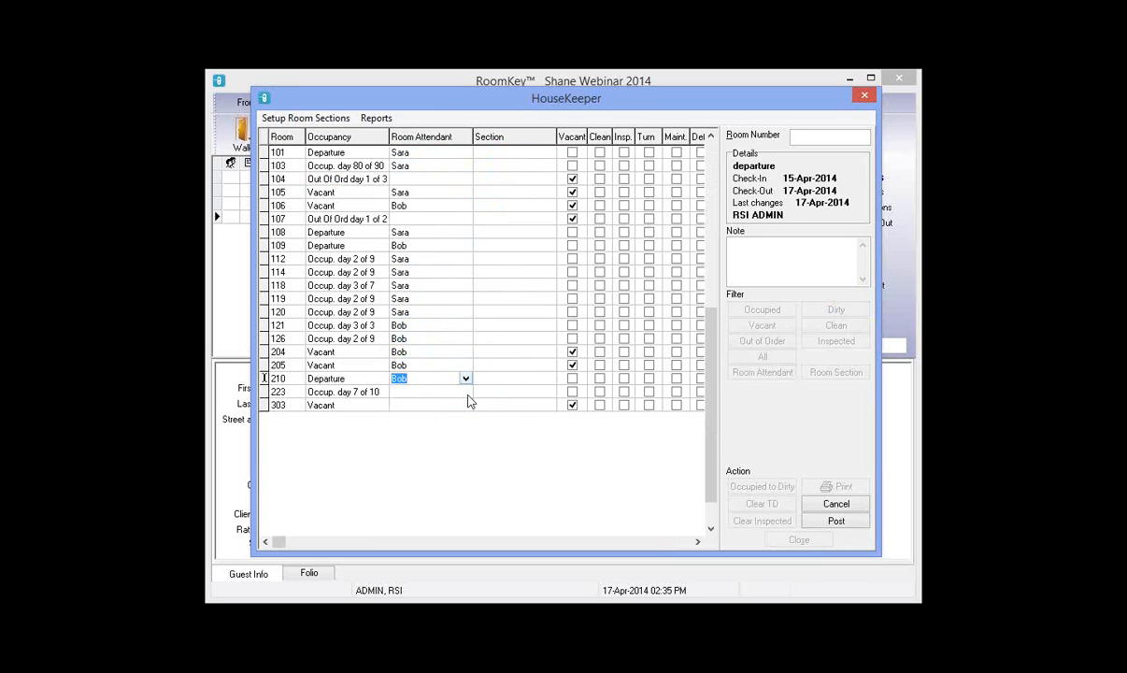
left_click(468, 395)
left_click(466, 393)
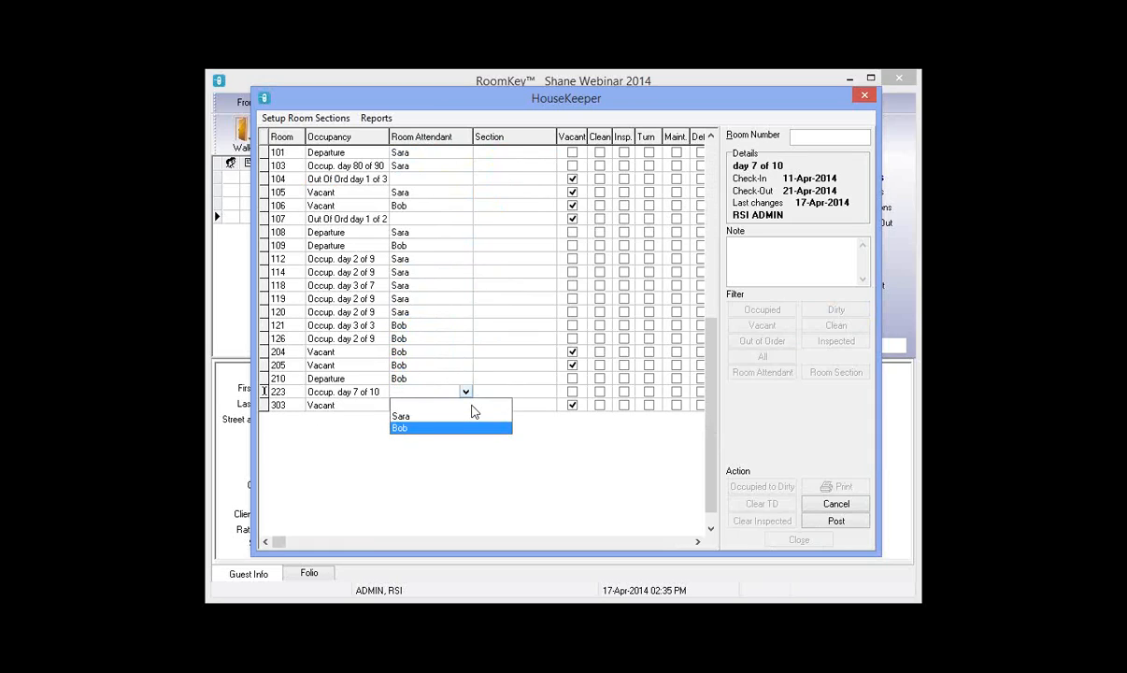
left_click(408, 428)
- Assign the first room attendant to vacant room 303
left_click(469, 406)
left_click(466, 406)
left_click(403, 429)
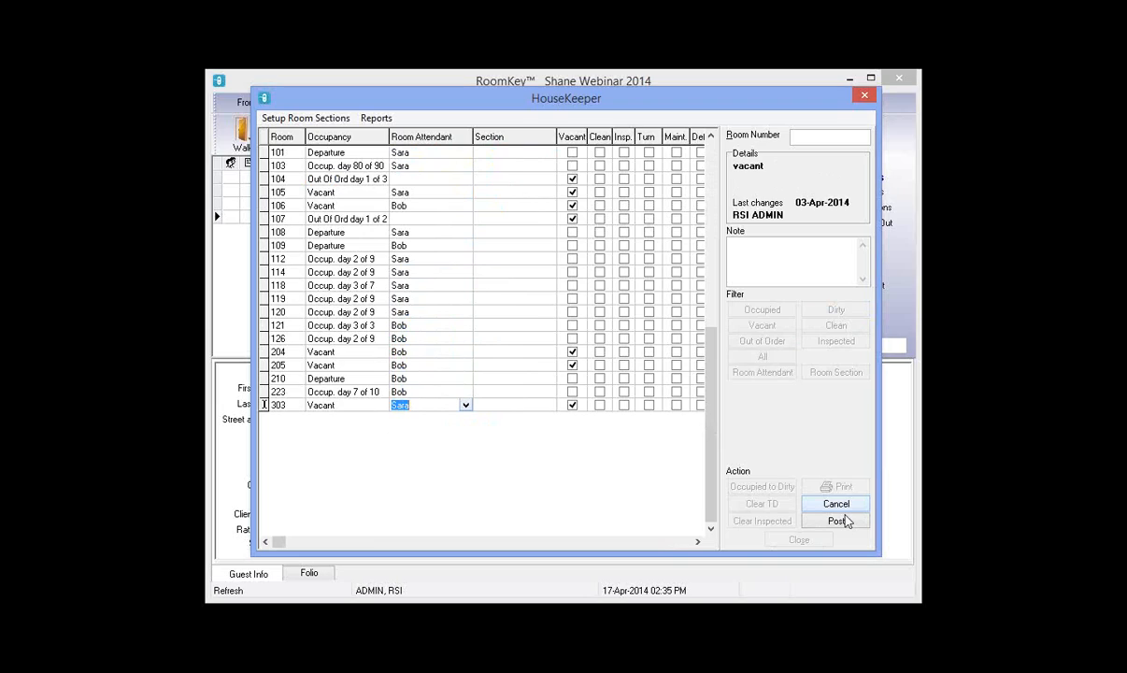
- Post room 303's attendant assignment and filter the room list by the first, and by the second, listed room attendant
left_click(836, 520)
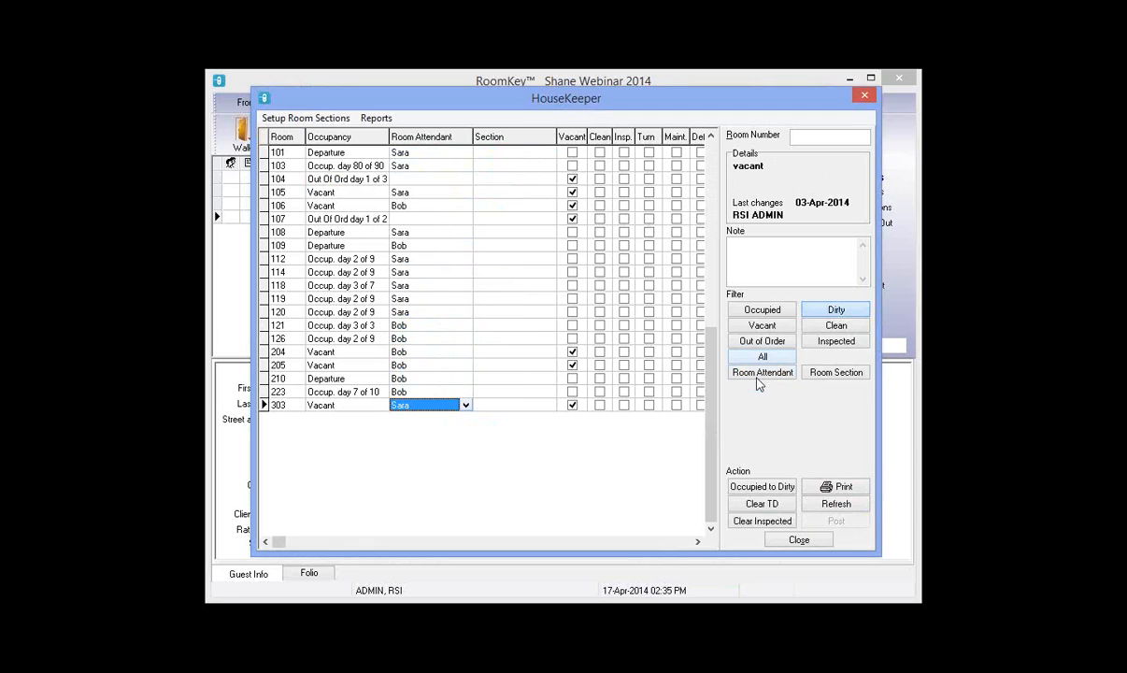
left_click(760, 374)
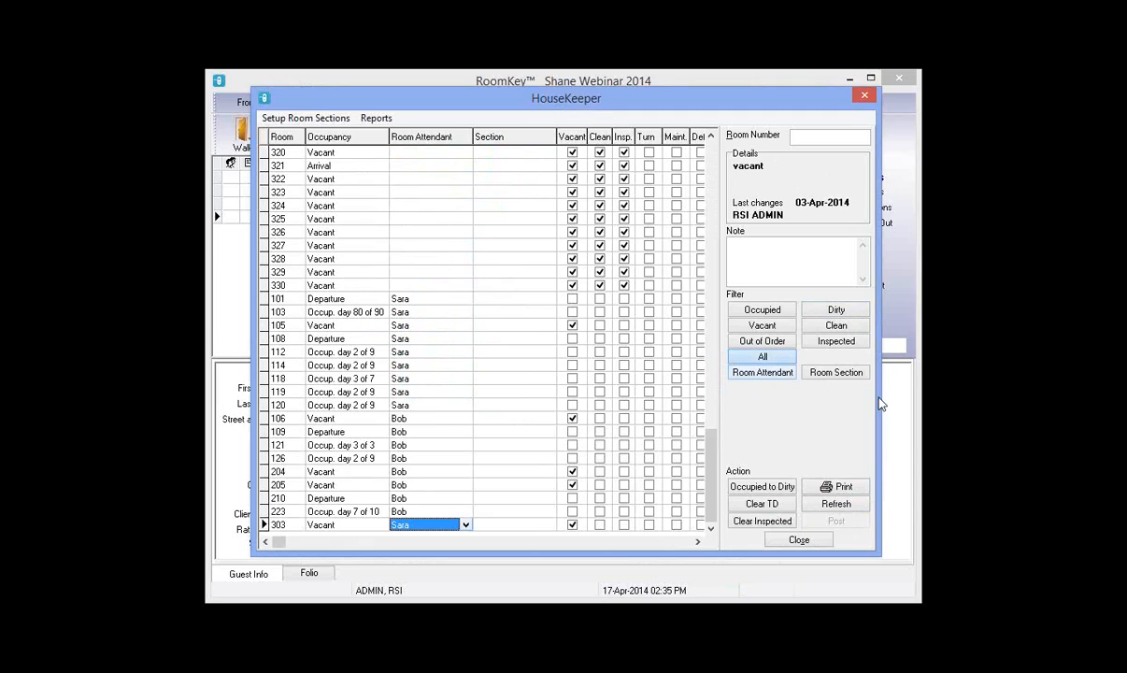
left_click(862, 391)
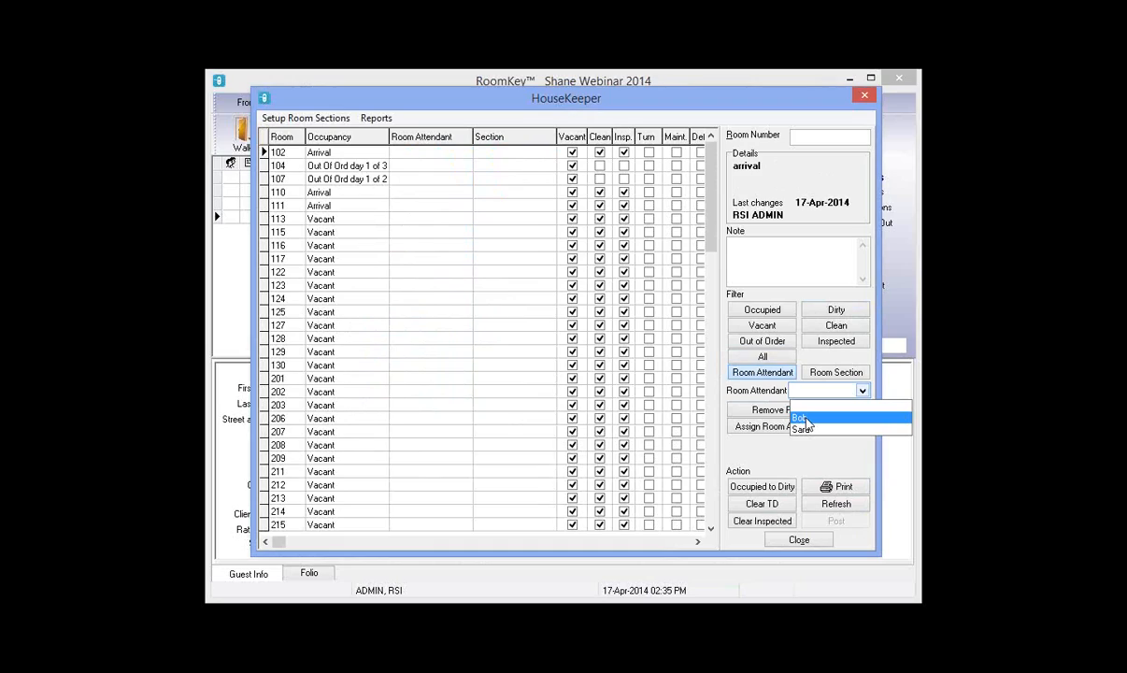
left_click(804, 418)
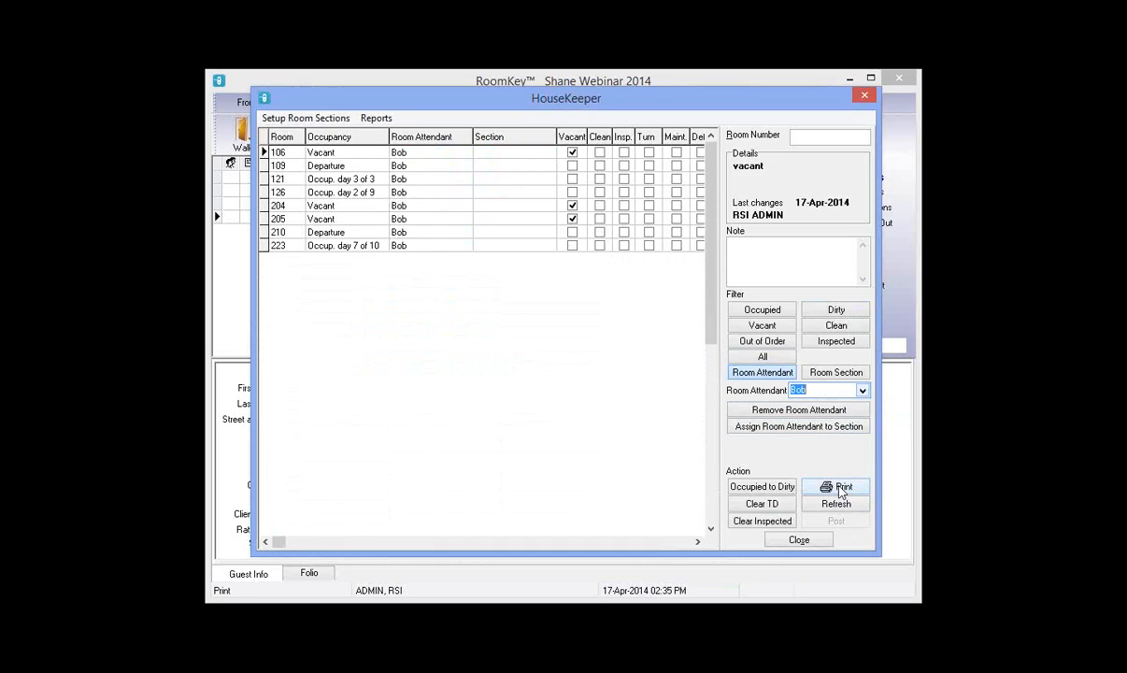
left_click(863, 391)
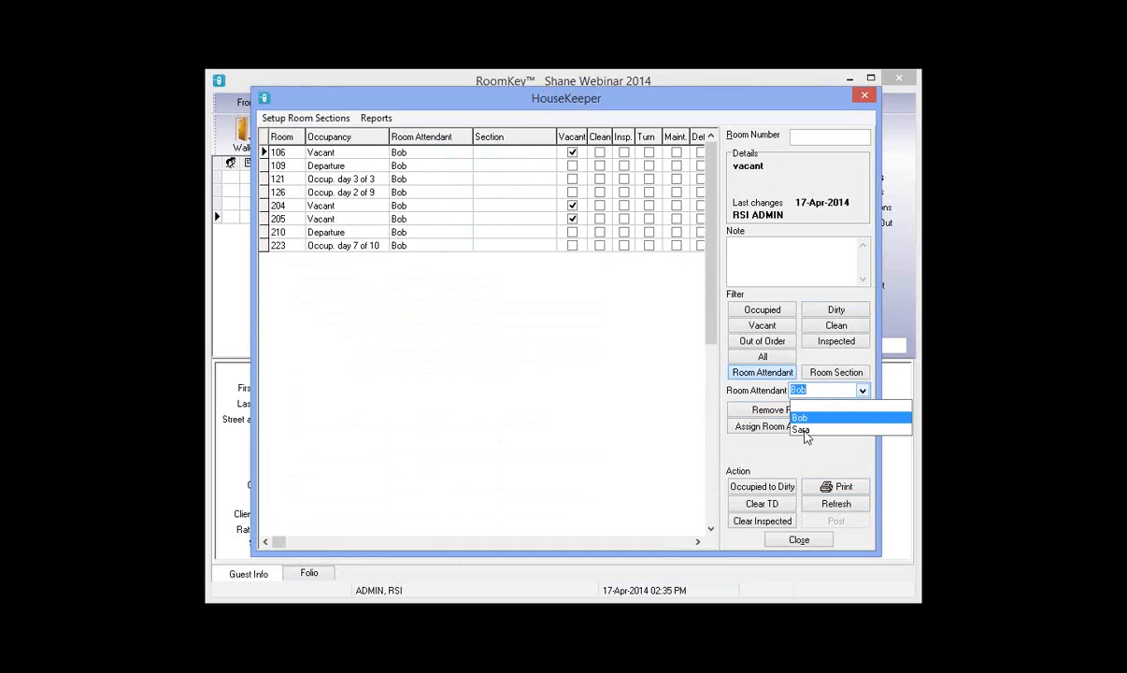
left_click(802, 429)
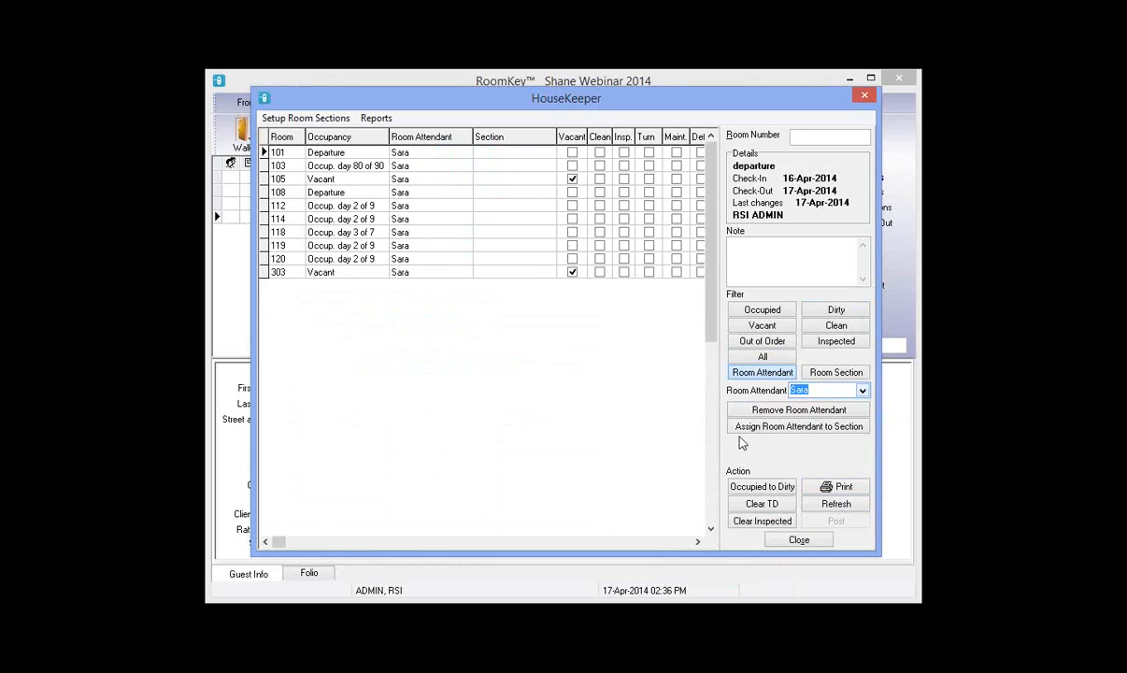
- List all rooms and assign vacant rooms 317, 318, 319 and 320 to the first listed room attendant
left_click(764, 357)
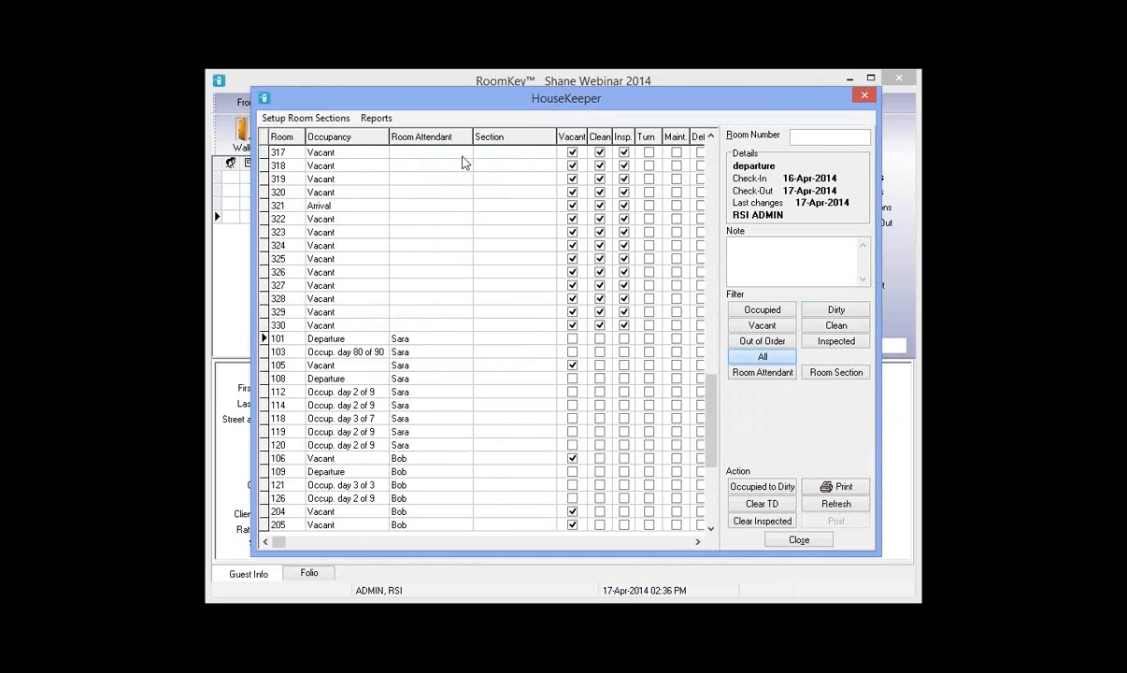
left_click(460, 157)
left_click(464, 153)
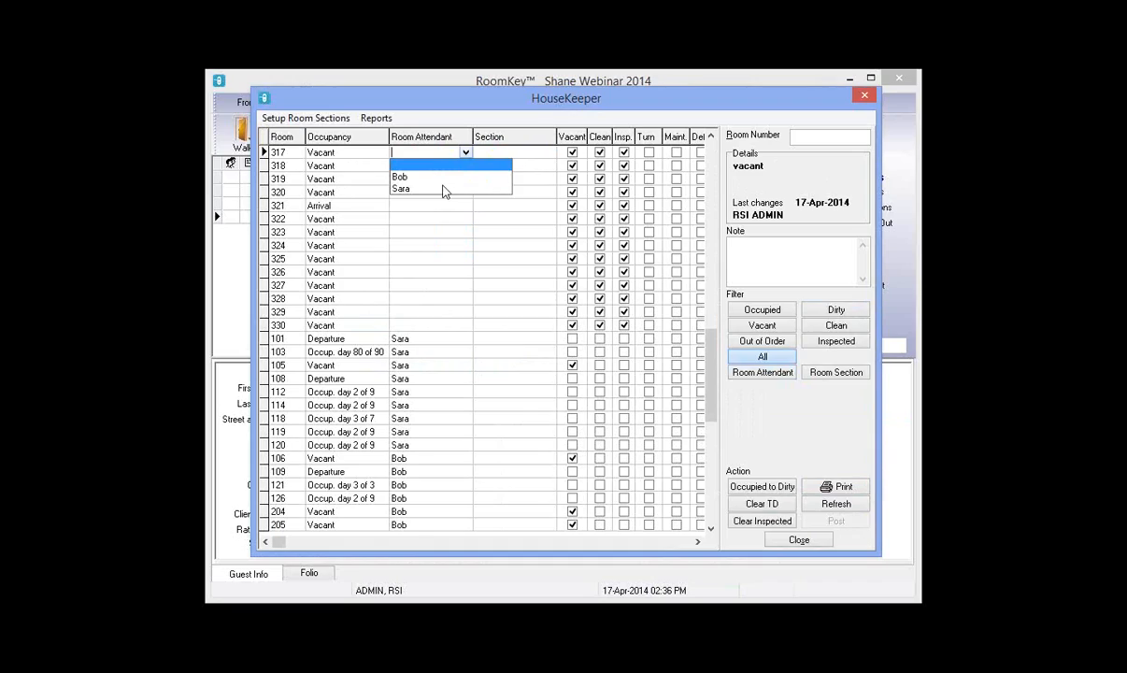
left_click(411, 176)
left_click(465, 167)
left_click(465, 167)
left_click(400, 191)
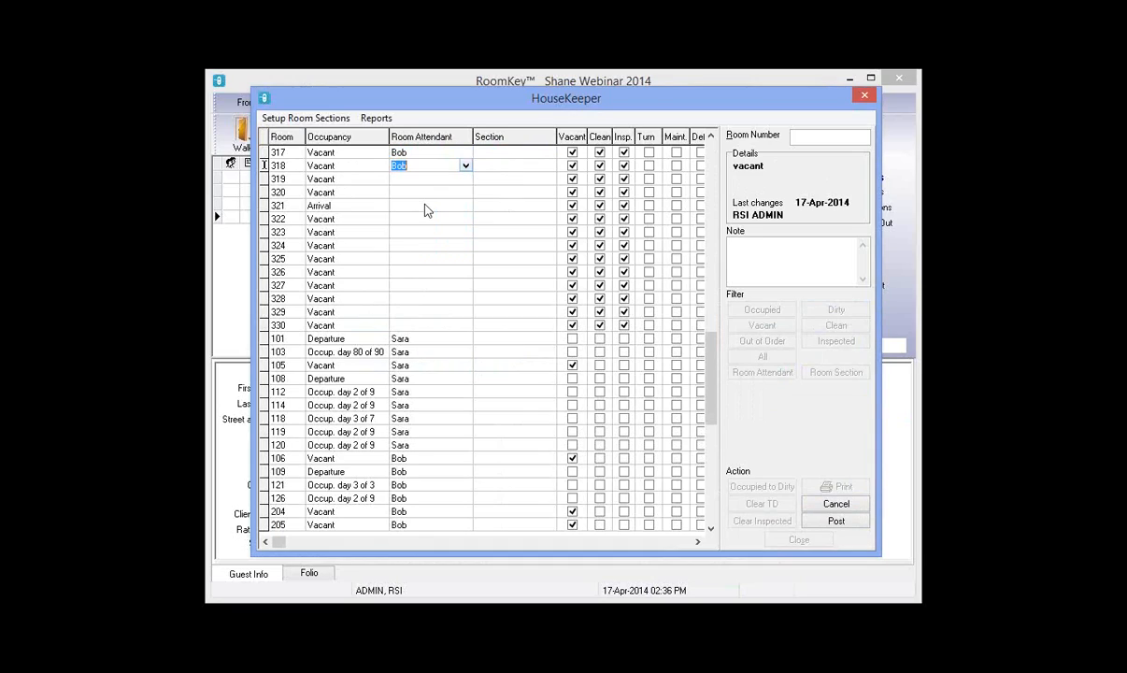
left_click(466, 178)
left_click(465, 179)
left_click(412, 202)
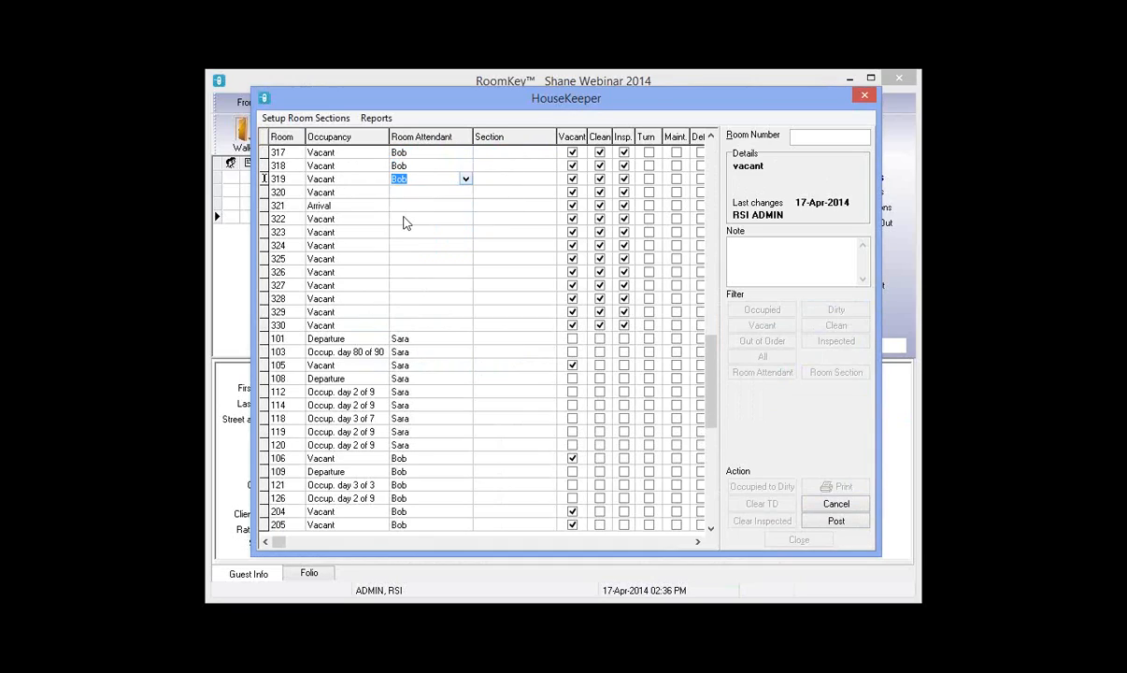
left_click(465, 192)
left_click(465, 191)
left_click(448, 215)
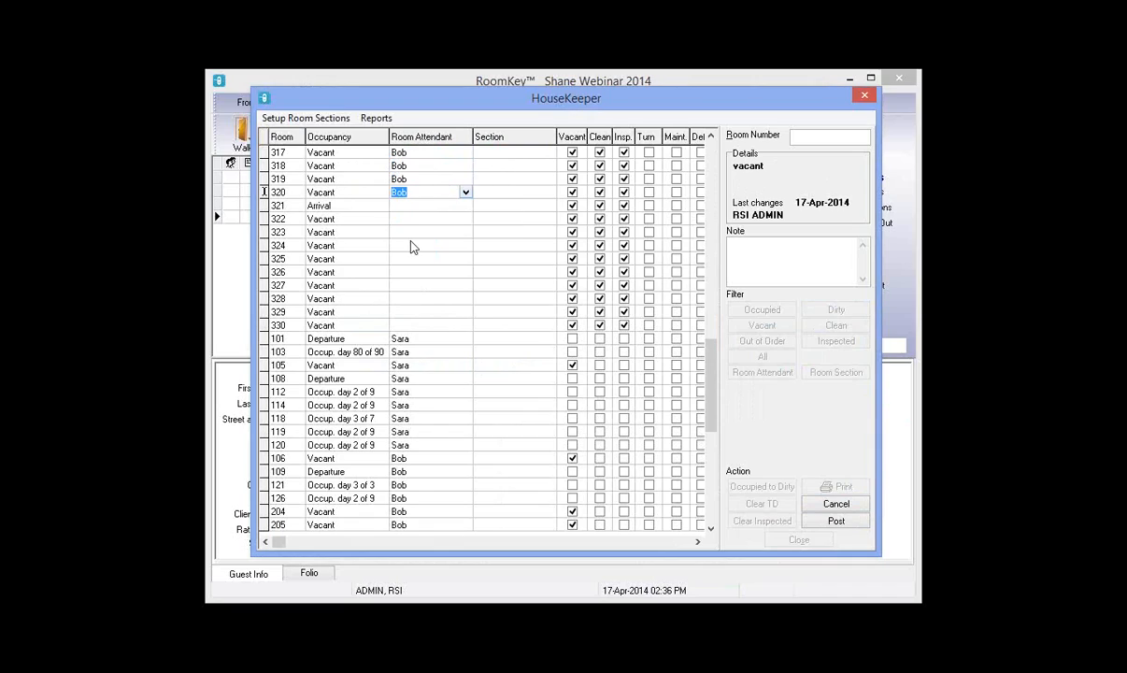
- Assign rooms 321 and 322 to the second listed attendant and room 323 to the first, and cancel the pending assignments
left_click(466, 204)
left_click(465, 205)
left_click(453, 240)
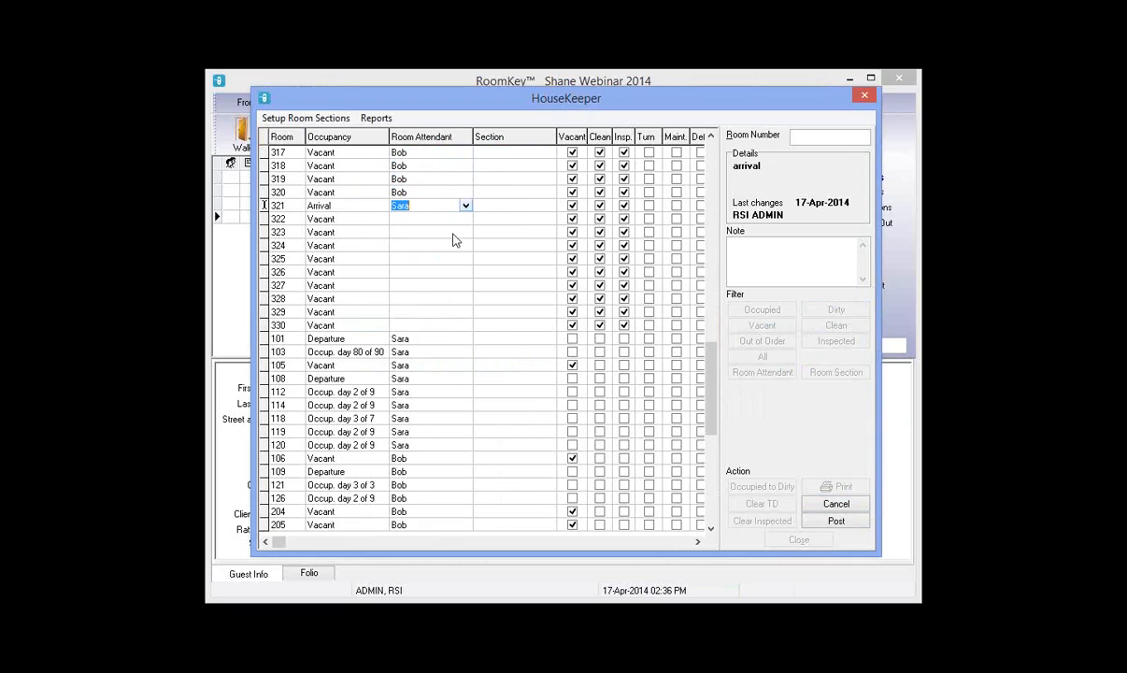
left_click(465, 219)
left_click(436, 255)
left_click(454, 232)
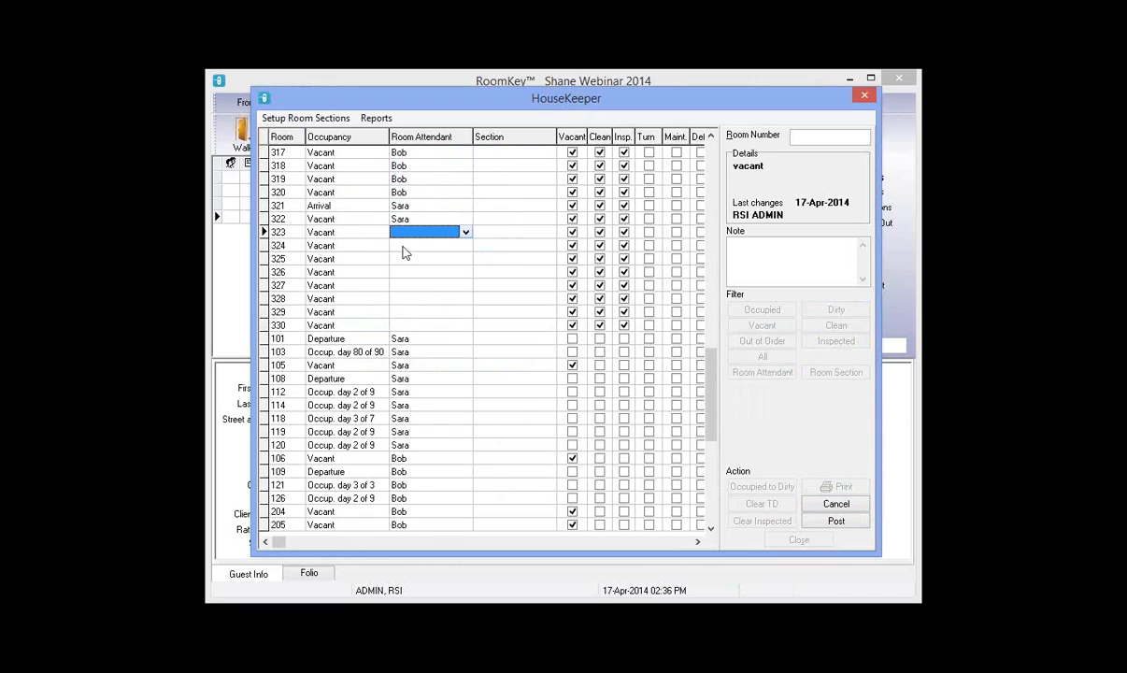
left_click(402, 254)
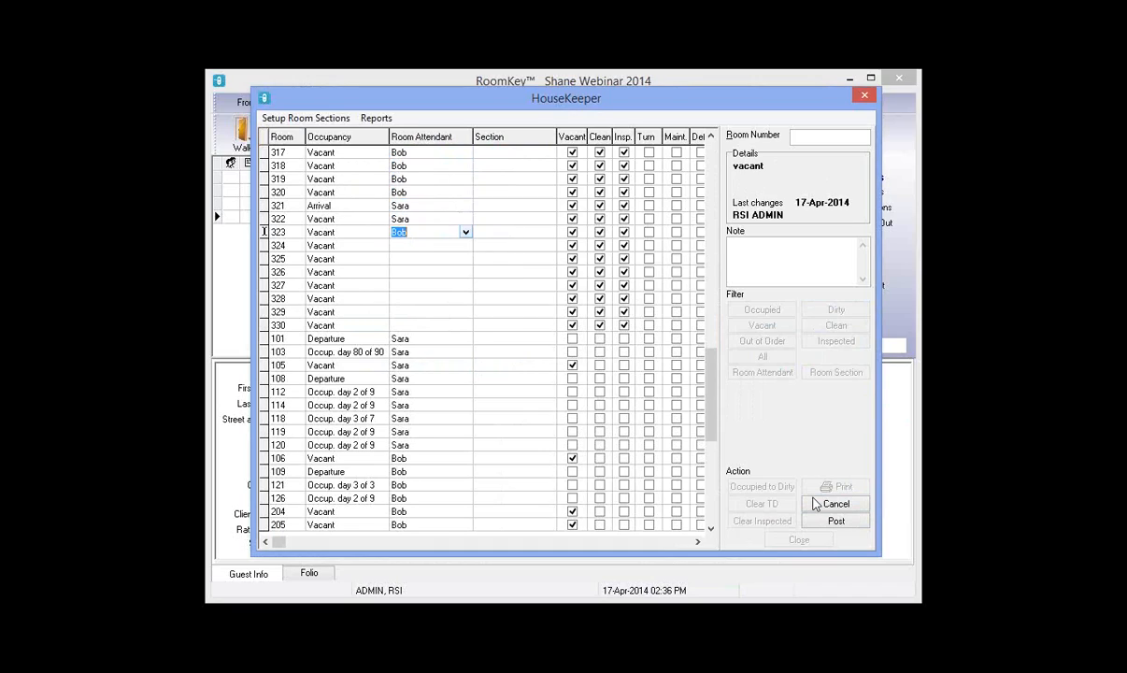
left_click(835, 505)
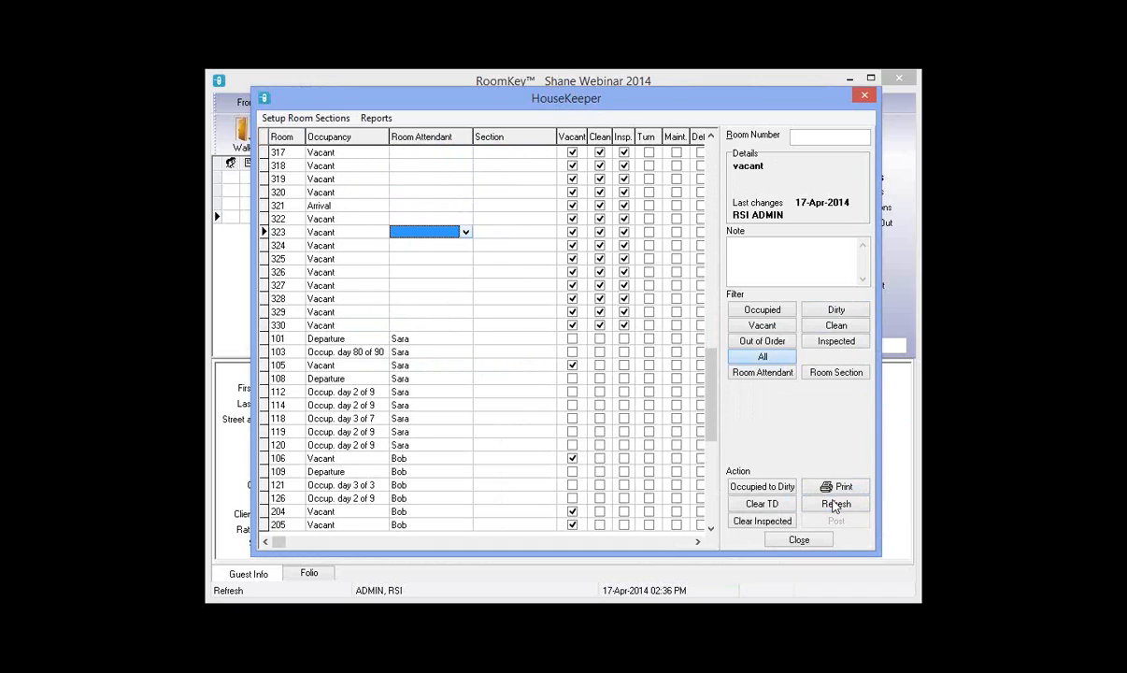
- Close and reopen the housekeeping list, and filter it to the rooms of the second listed attendant
left_click(800, 539)
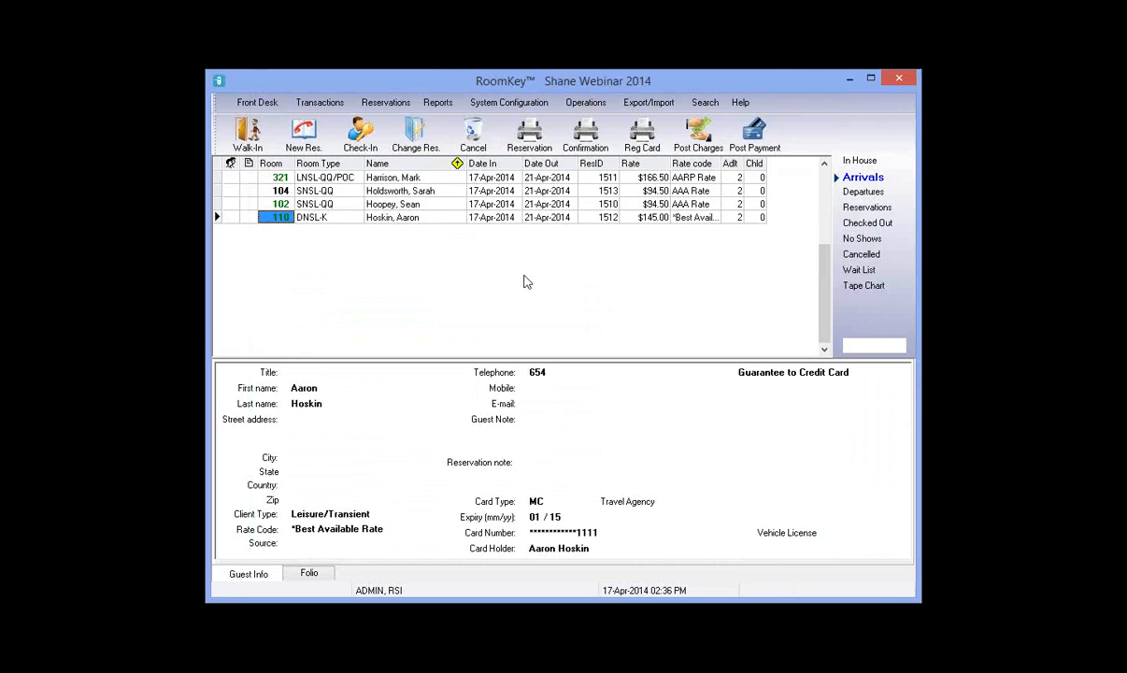
left_click(586, 103)
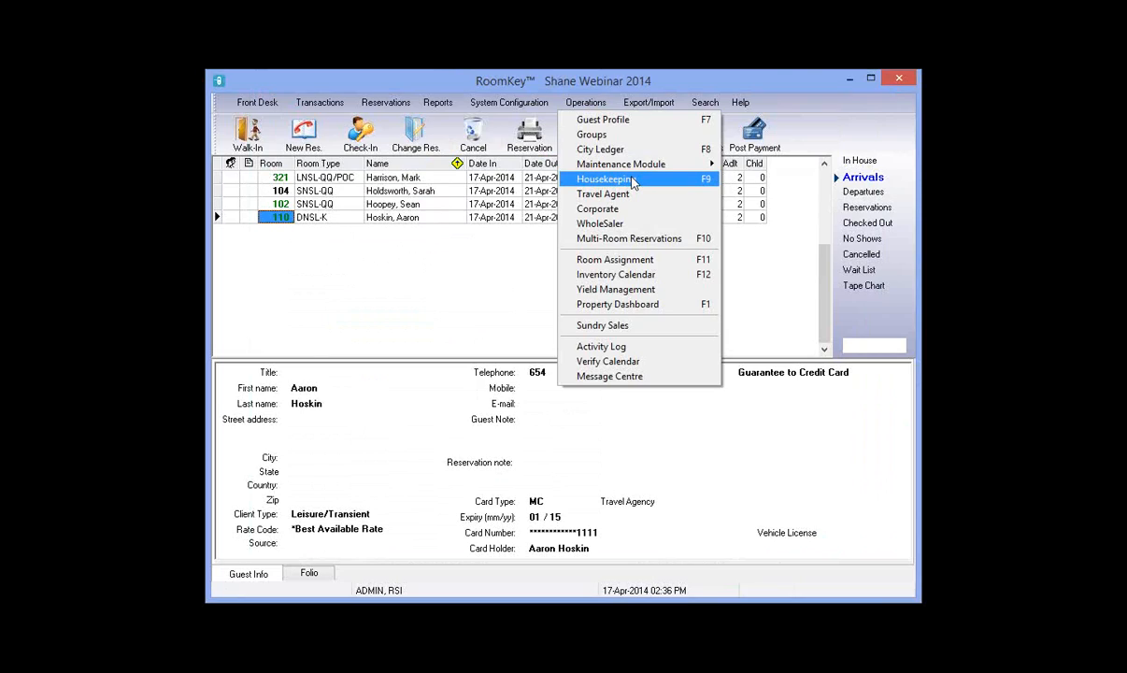
left_click(632, 180)
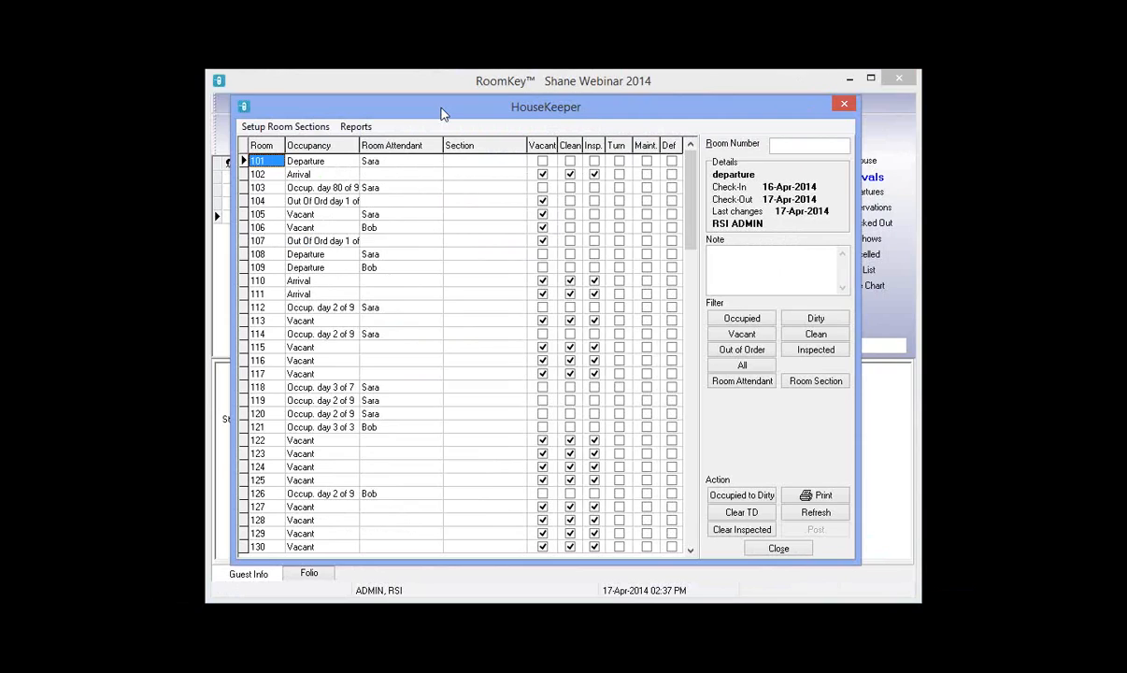
left_click(747, 388)
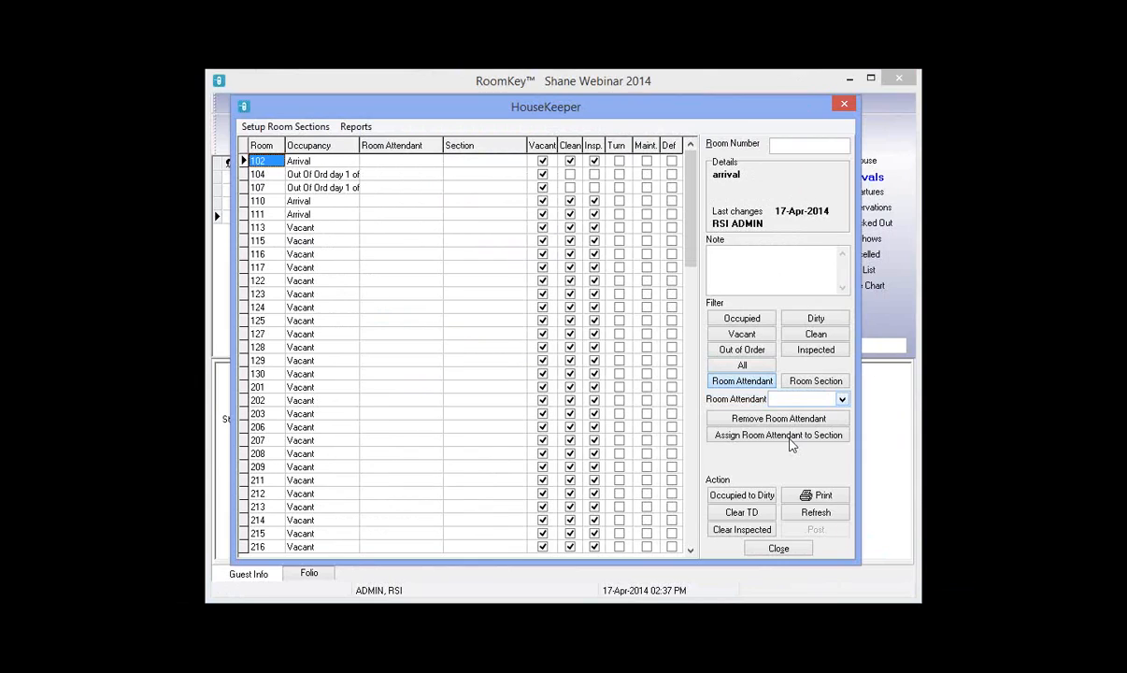
left_click(823, 399)
key("Return")
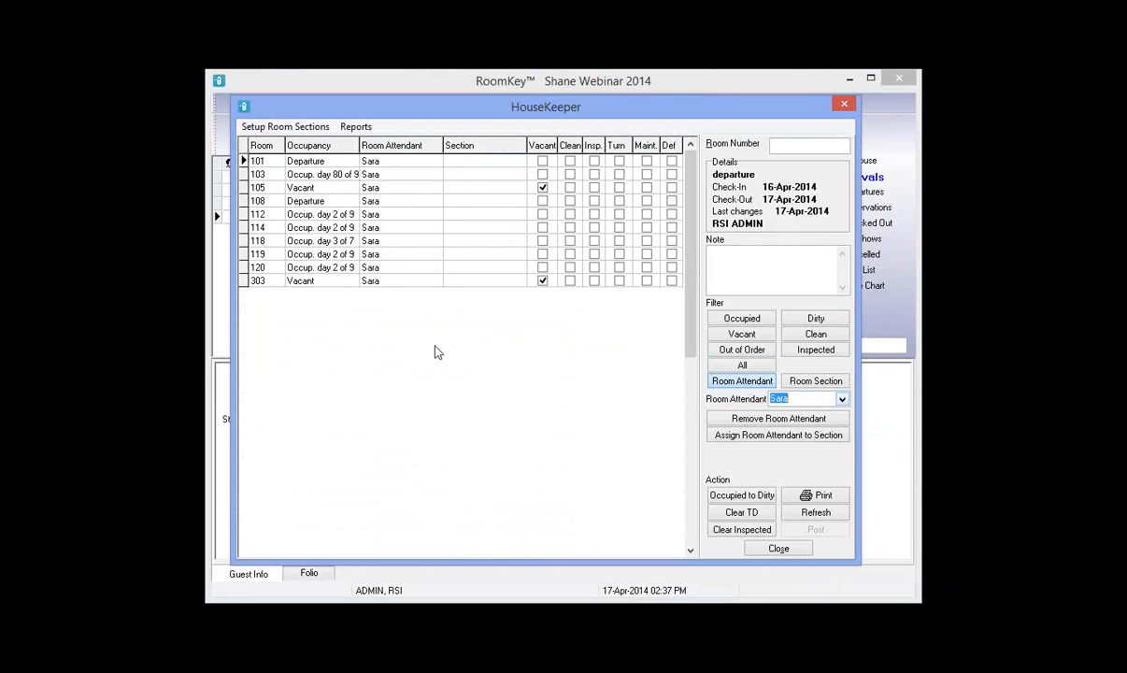
- Mark vacant room 105 as clean and as inspected, posting each change
left_click(571, 188)
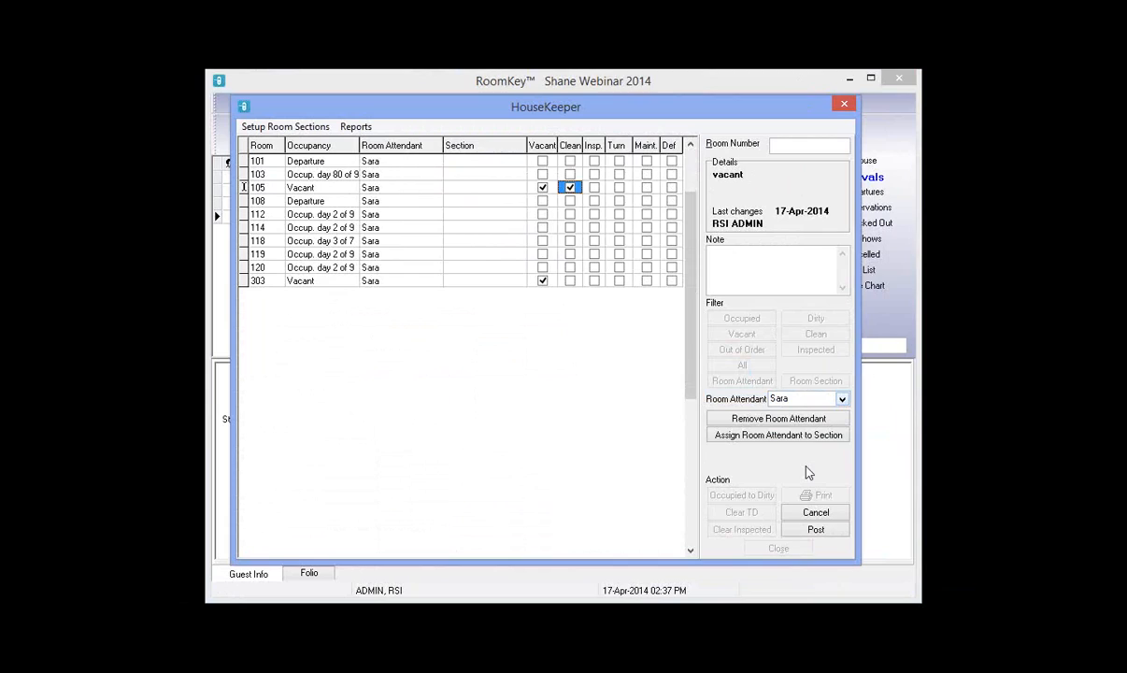
left_click(826, 533)
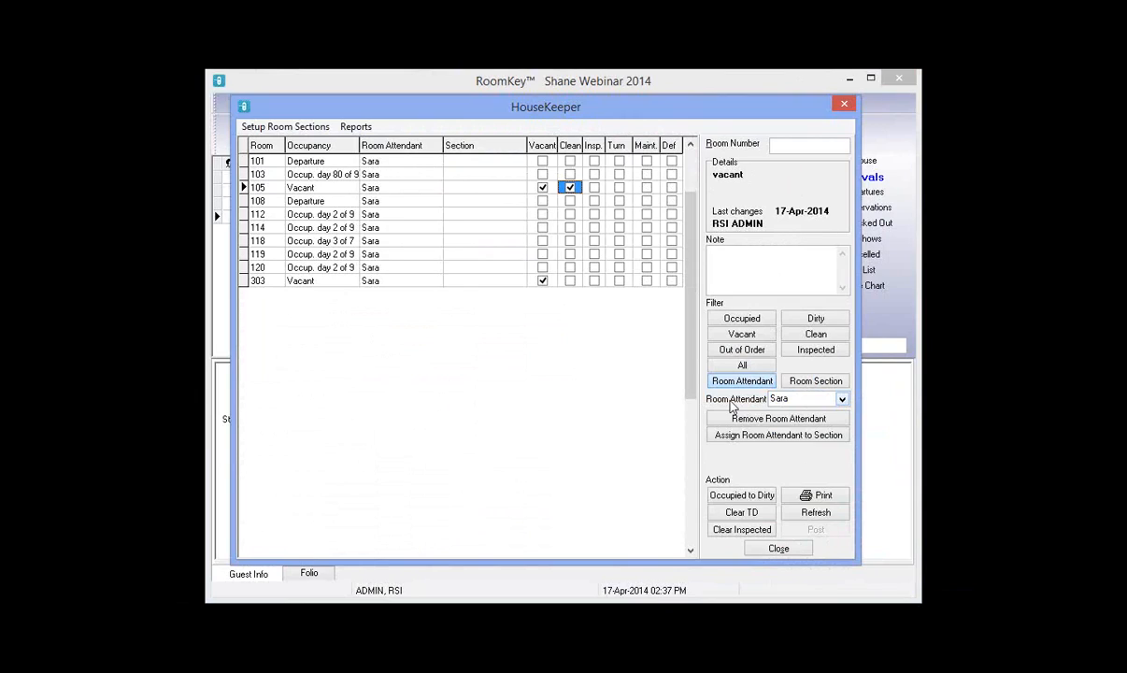
left_click(595, 189)
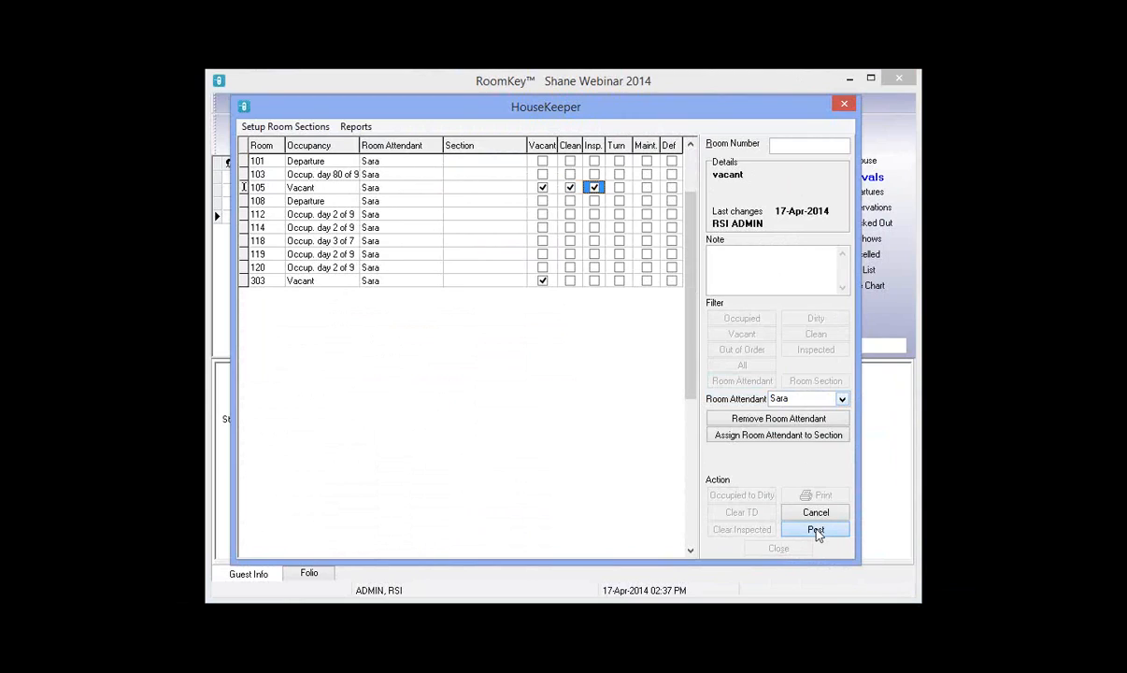
left_click(816, 531)
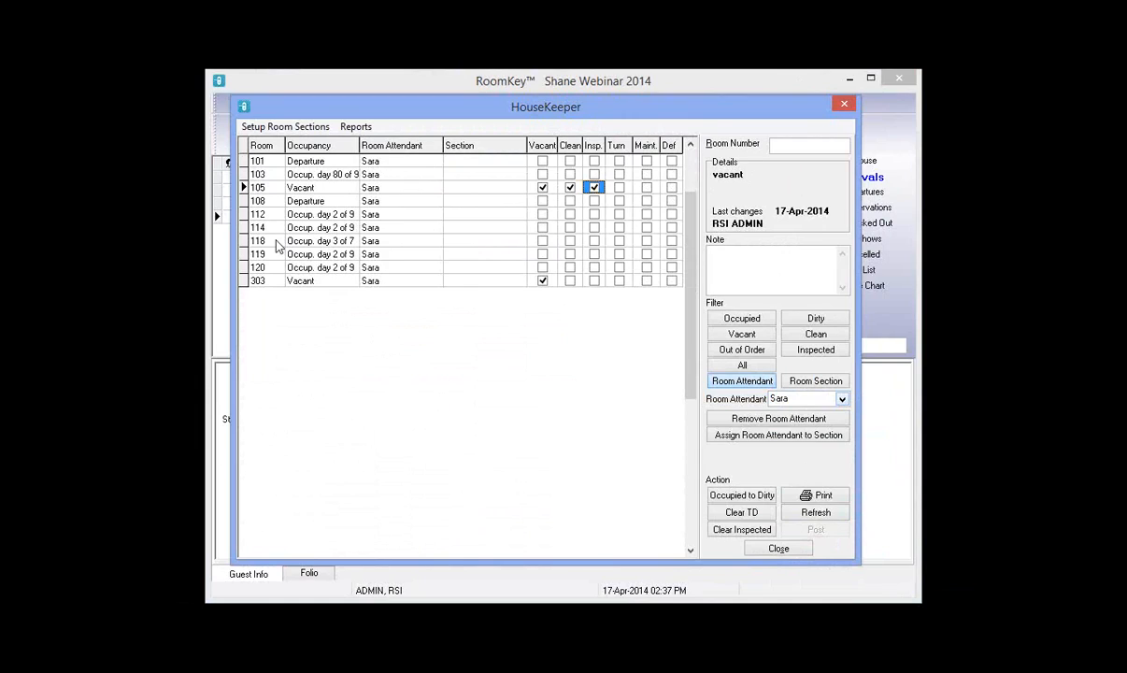
- Mark occupied rooms 112, 114 and 118 and vacant room 303 as clean and inspected, and post the changes
left_click(570, 227)
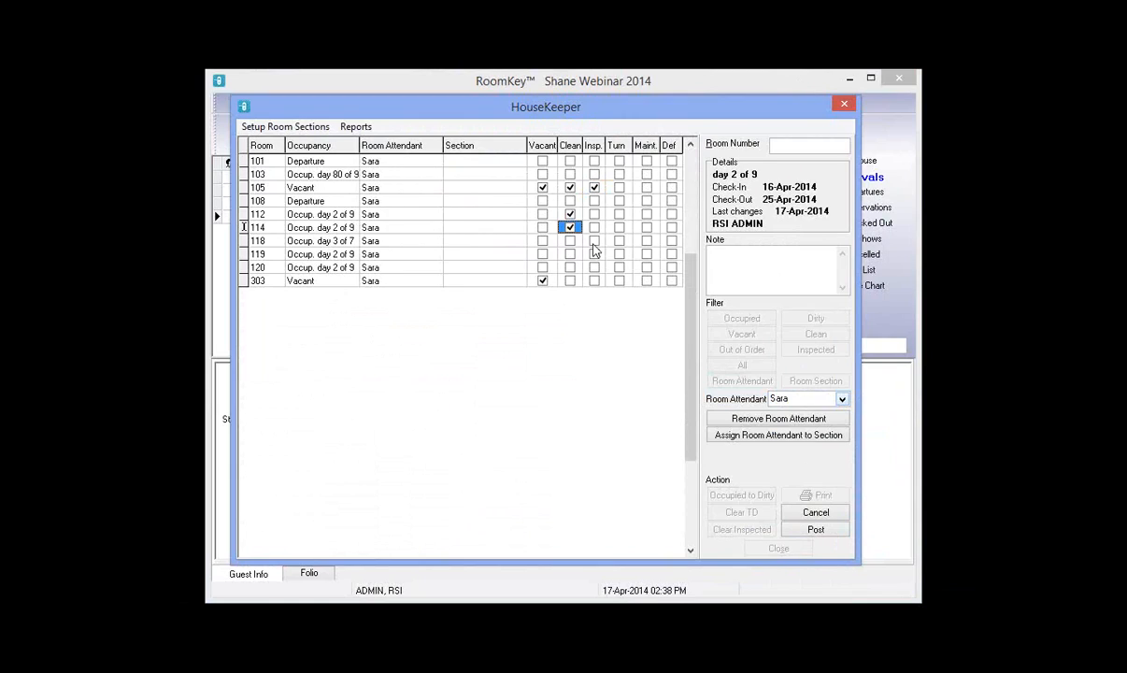
left_click(570, 241)
left_click(594, 241)
left_click(595, 242)
left_click(594, 215)
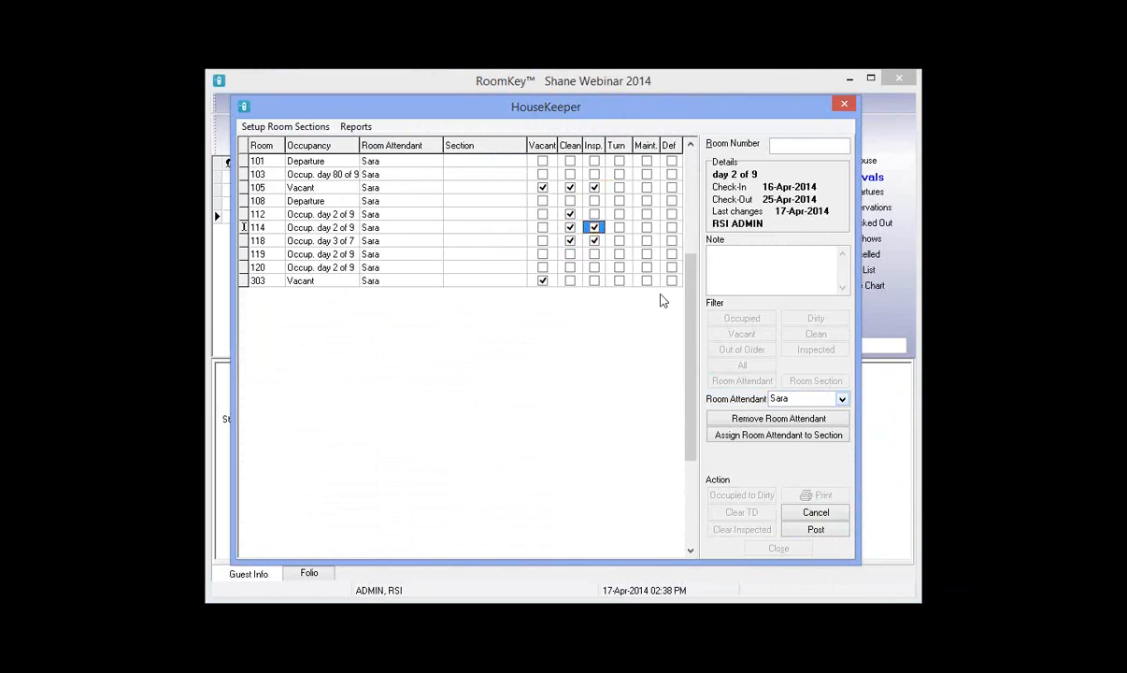
left_click(837, 532)
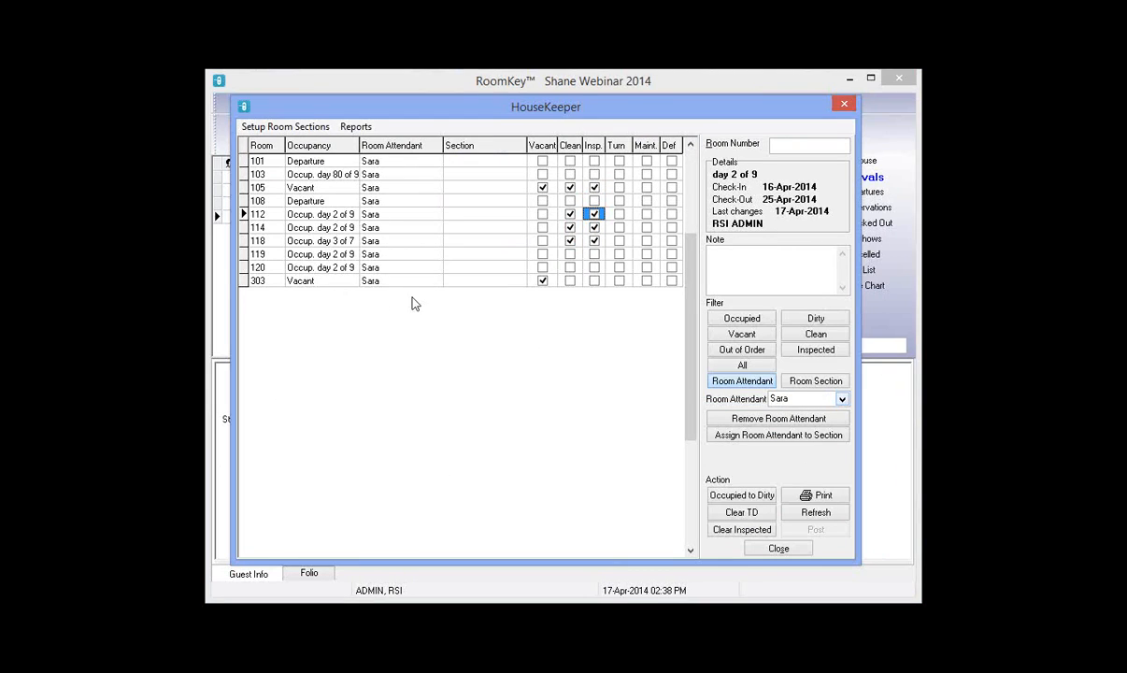
left_click(570, 280)
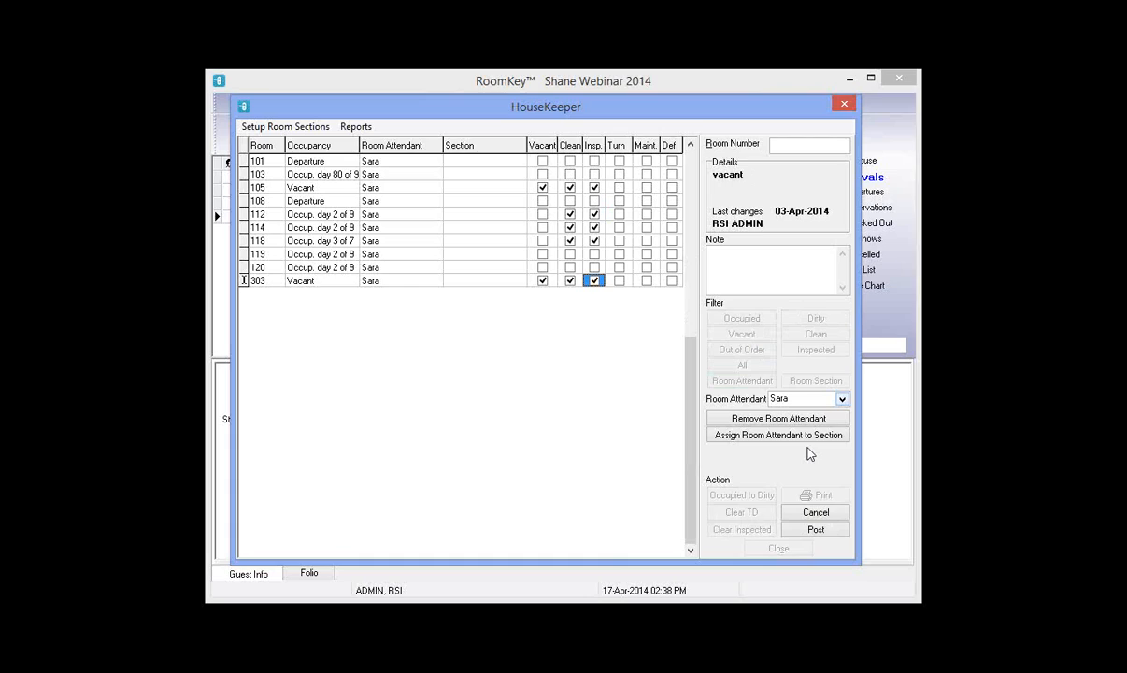
left_click(825, 530)
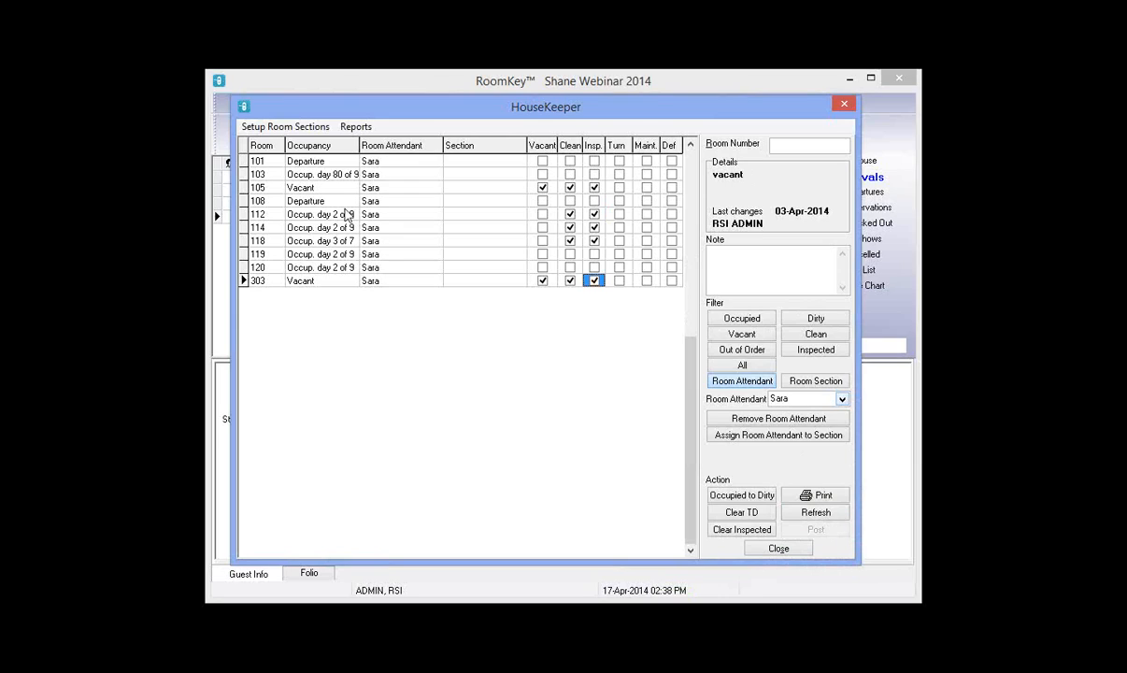
- Try marking departure room 101 as clean and inspected, and cancel the pending changes
left_click(278, 163)
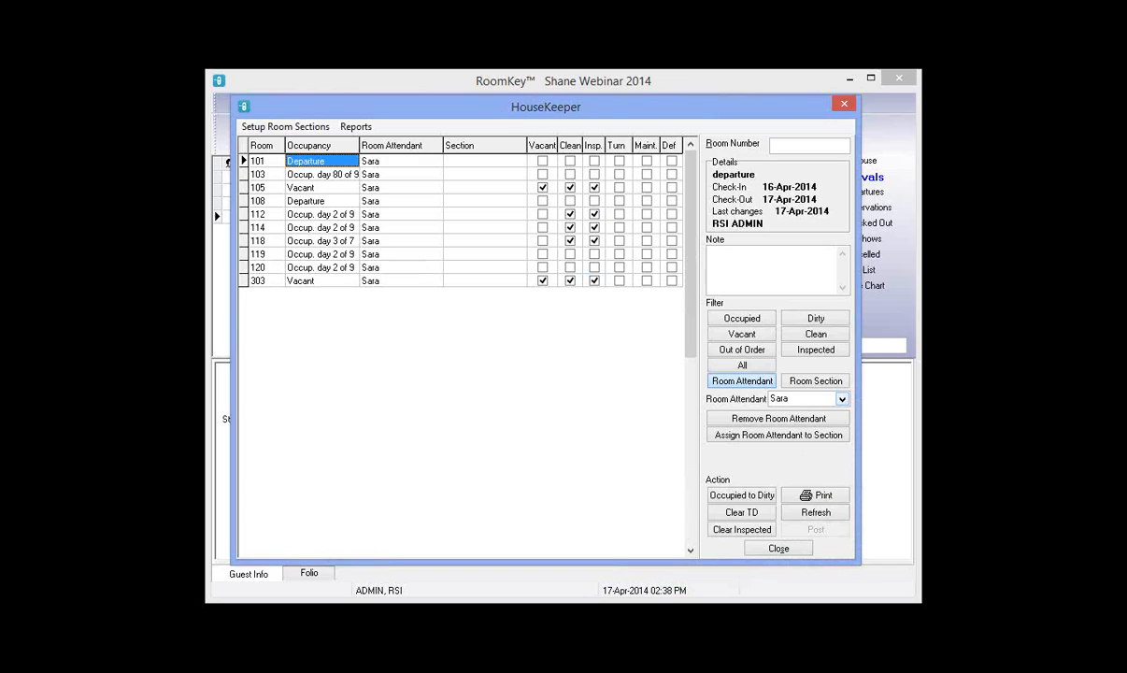
left_click(266, 161)
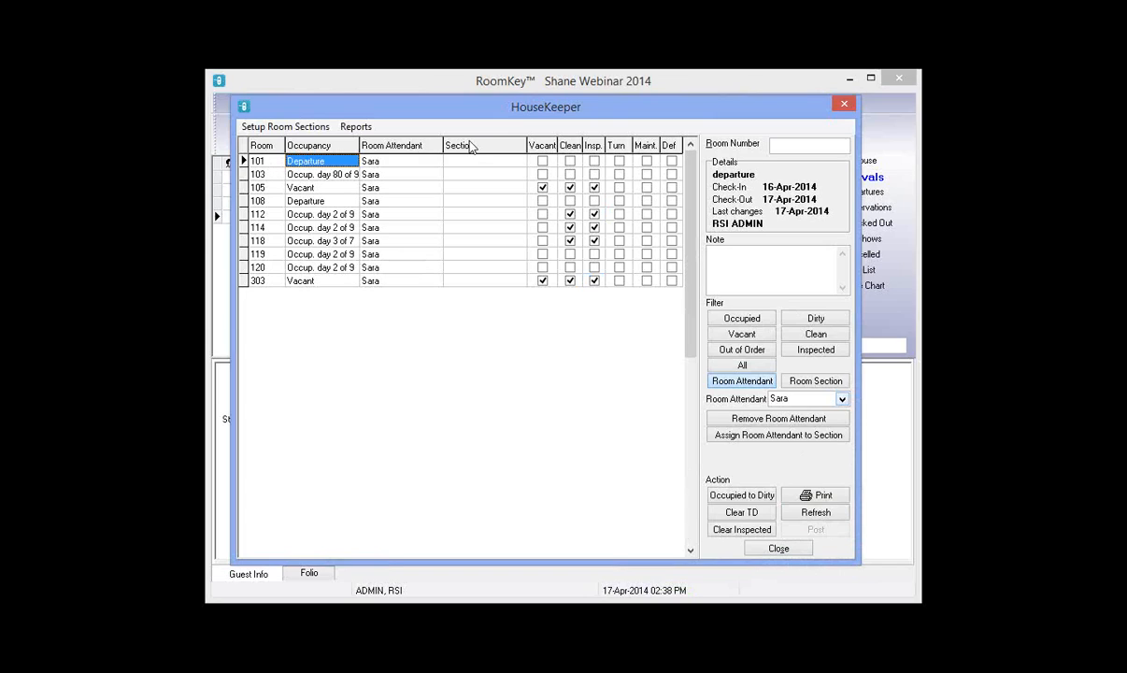
left_click(390, 163)
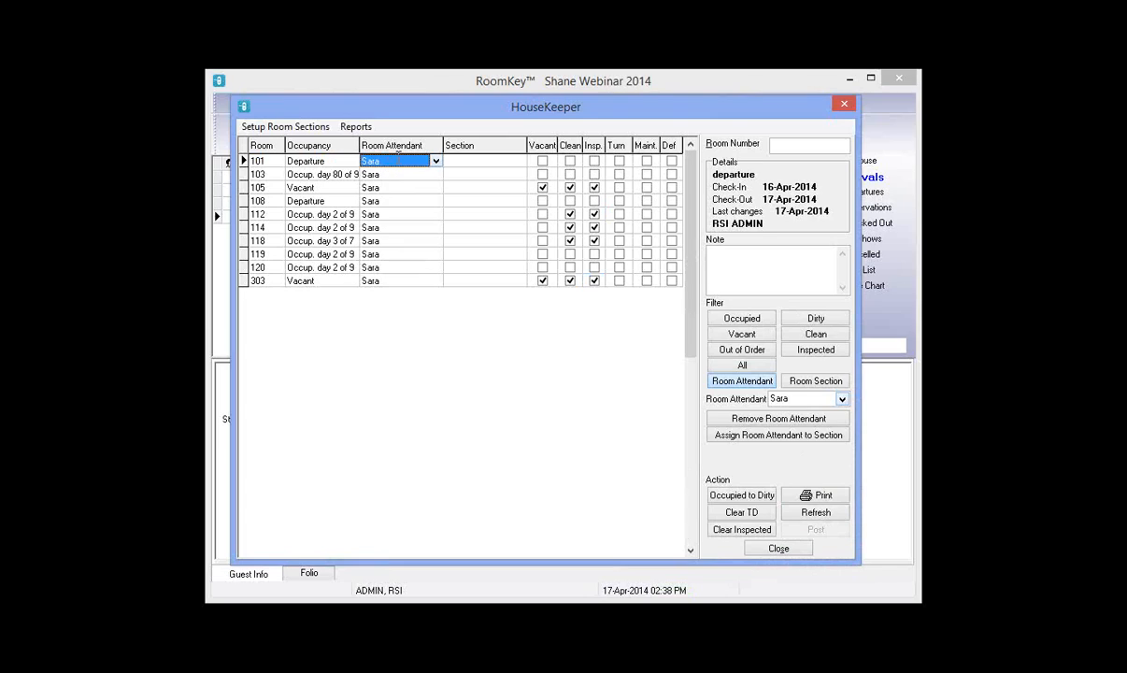
left_click(594, 161)
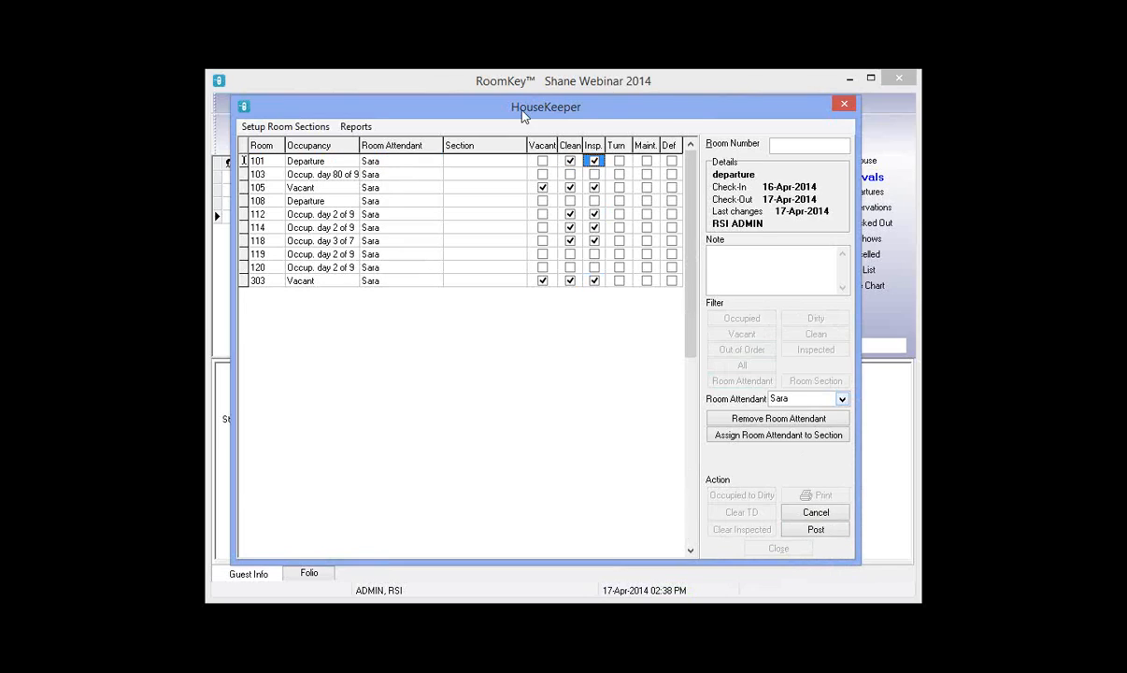
left_click(570, 161)
left_click(571, 161)
left_click(818, 514)
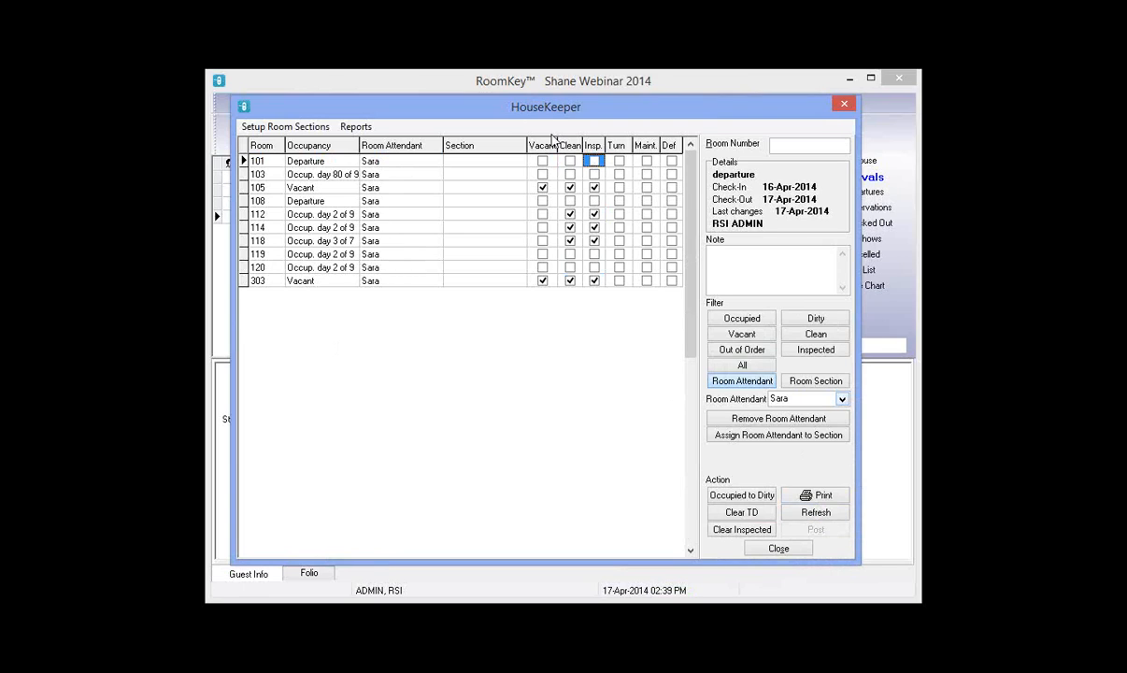
- Reopen the housekeeping list and filter it to the occupied rooms
left_click(586, 102)
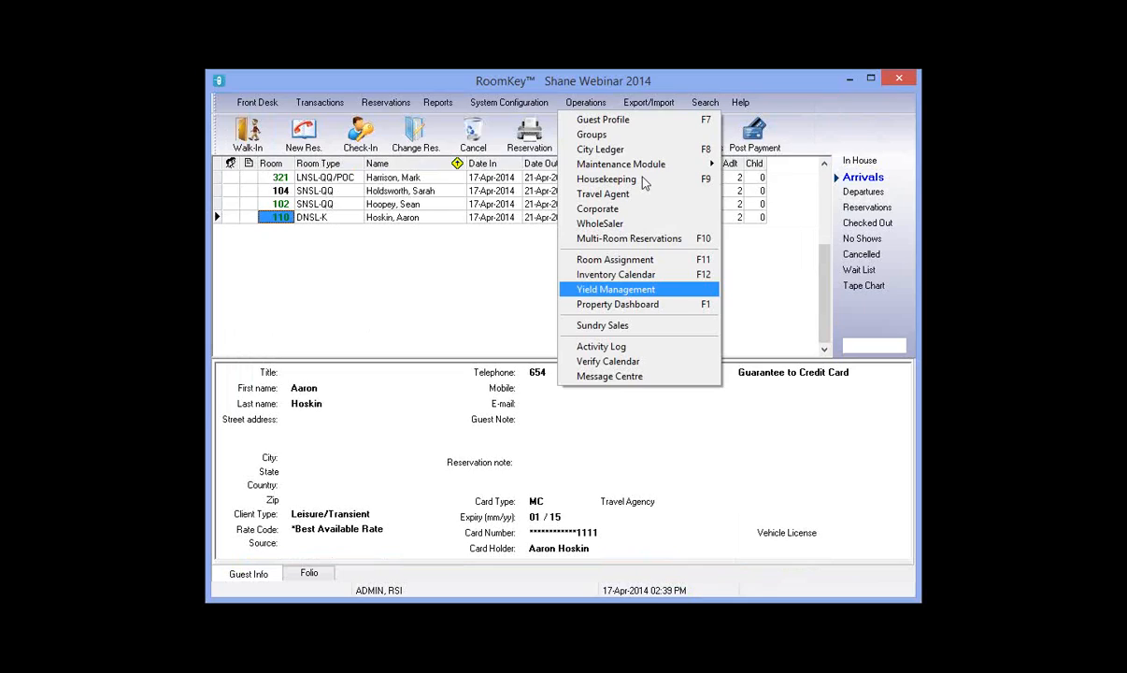
left_click(644, 180)
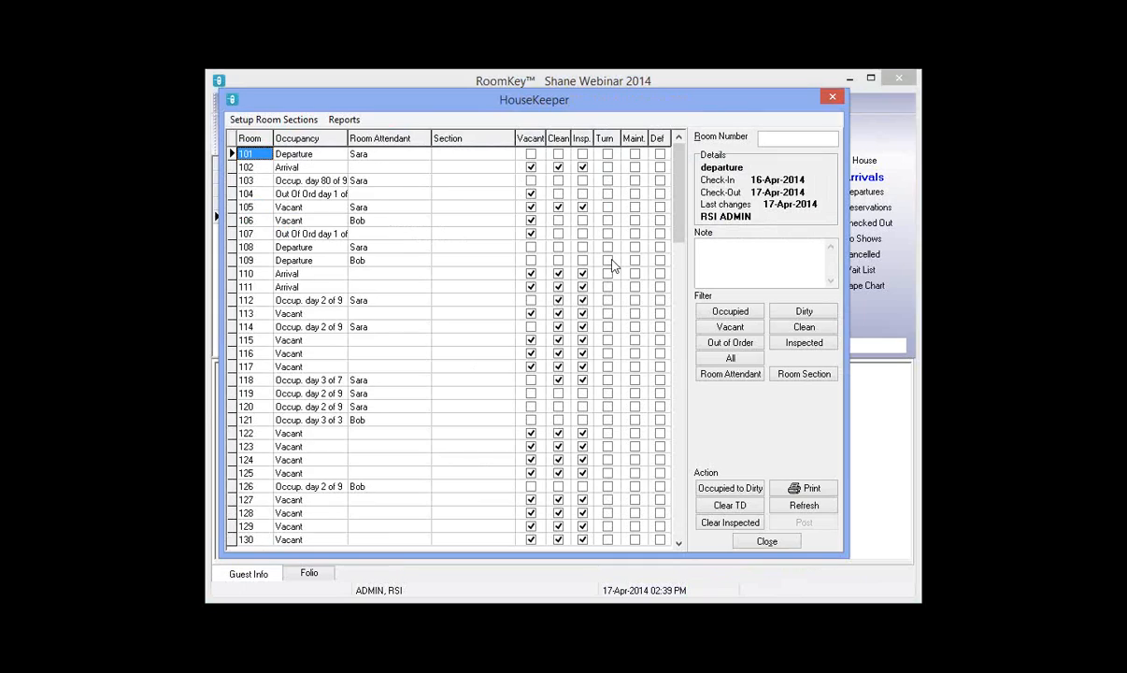
left_click(731, 313)
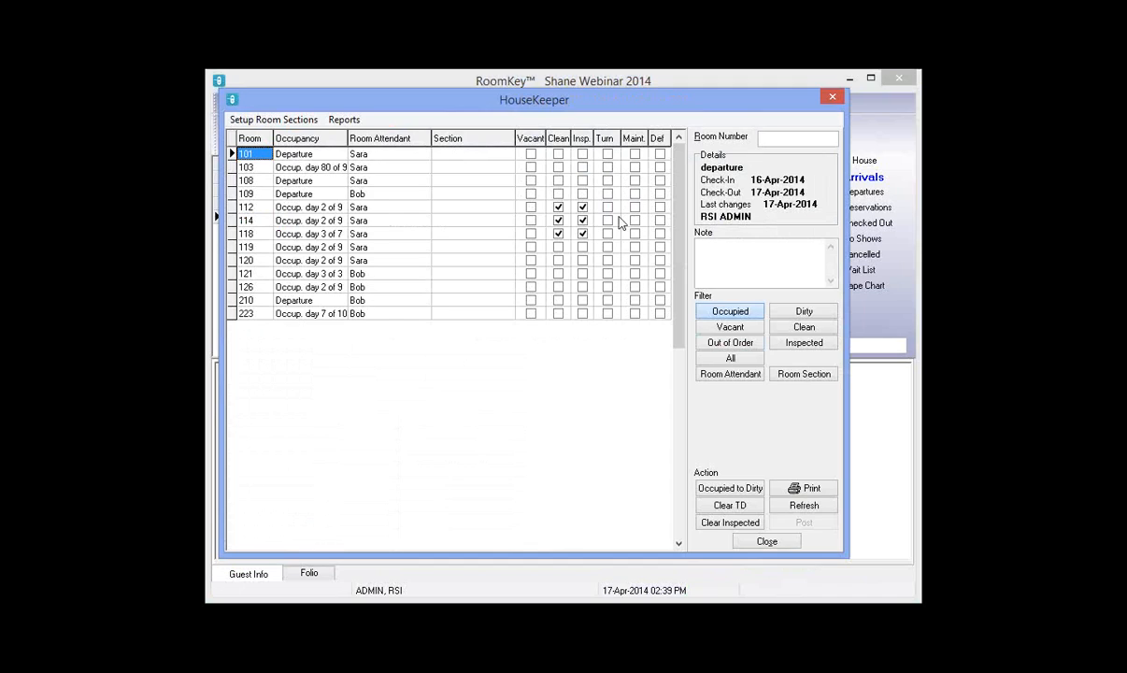
- Mark all listed occupied and departure rooms except room 120 as turned down, and post the changes
left_click(608, 167)
left_click(607, 207)
left_click(608, 221)
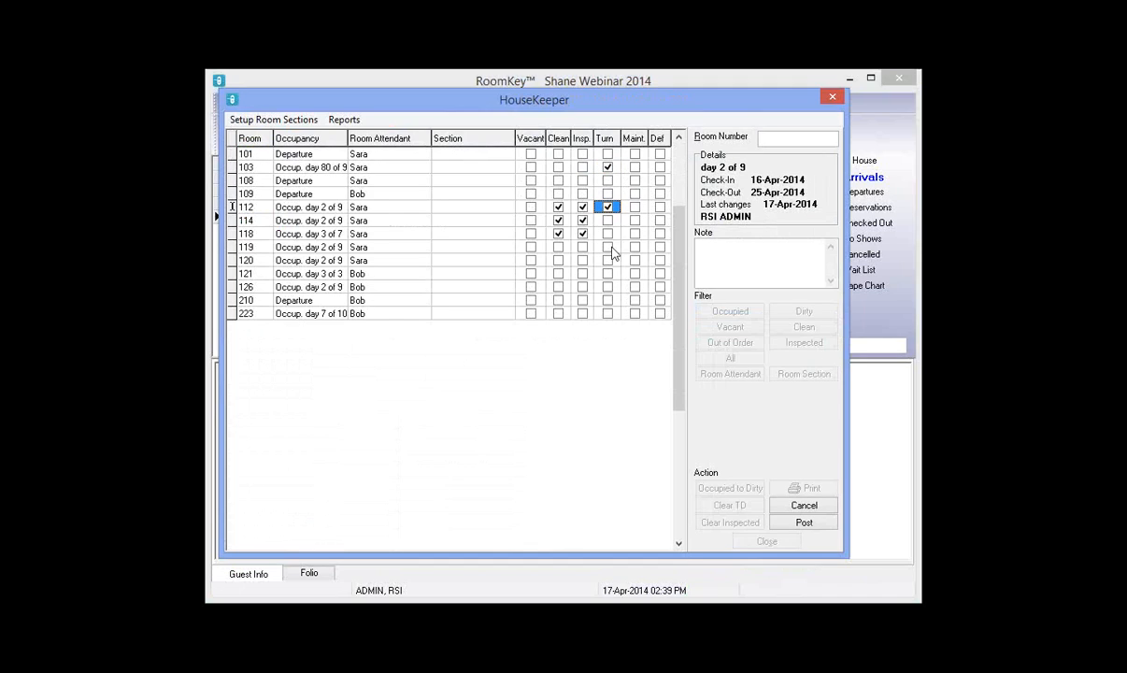
left_click(607, 234)
left_click(607, 247)
left_click(608, 259)
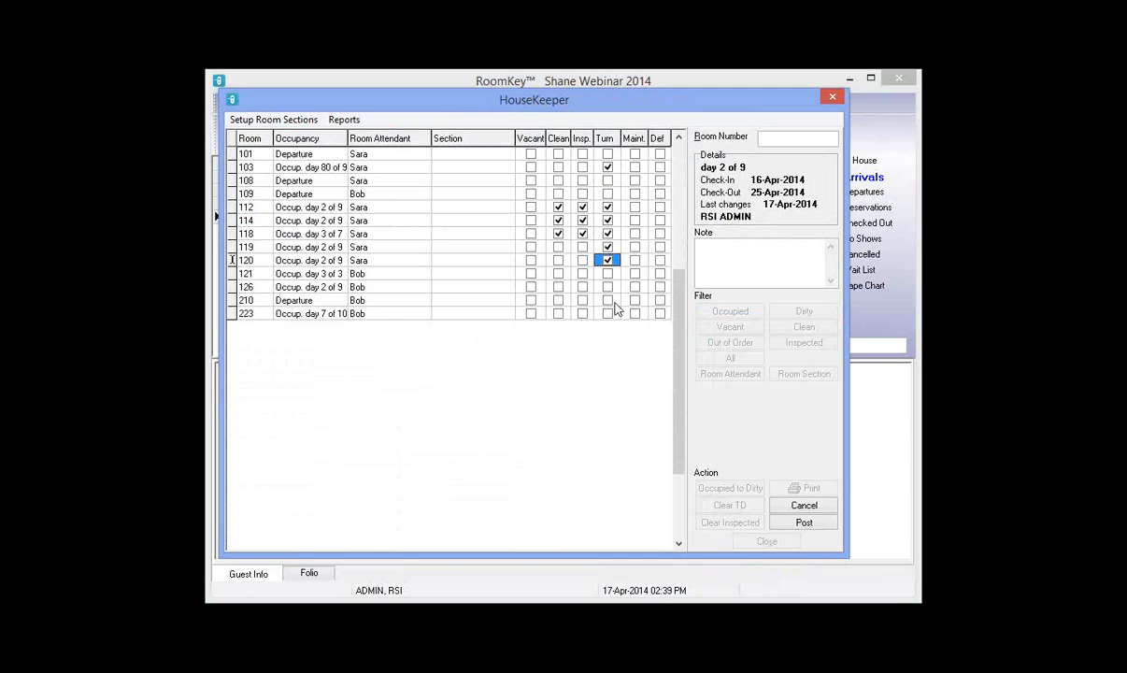
left_click(608, 273)
left_click(607, 286)
left_click(608, 300)
left_click(607, 314)
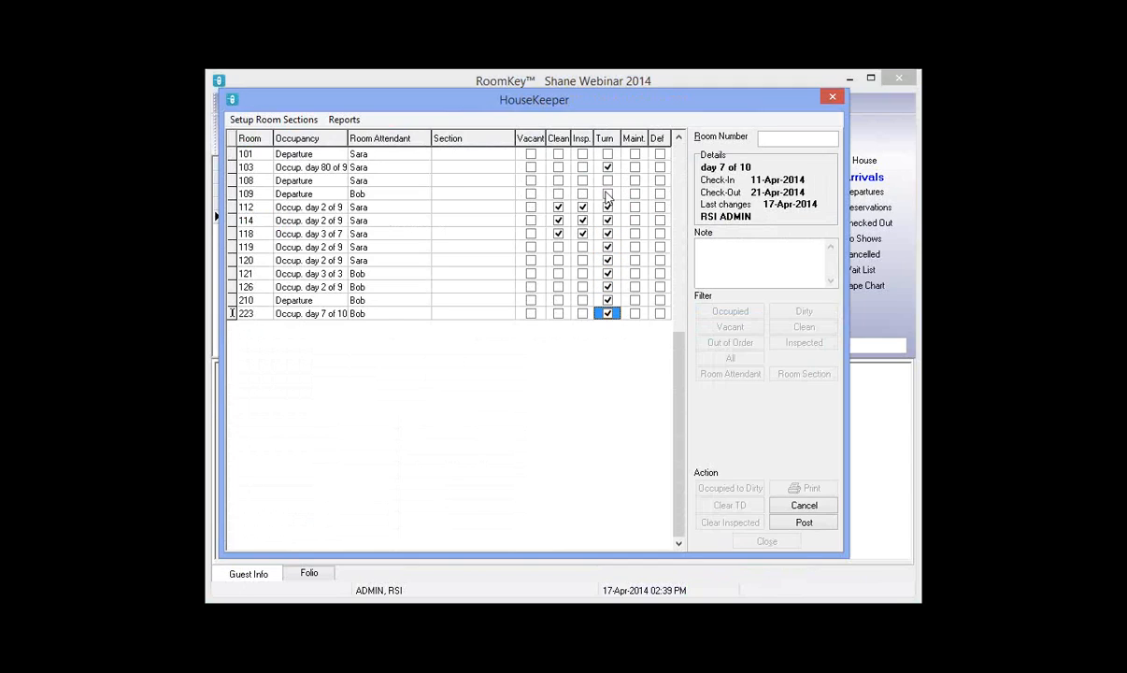
left_click(607, 194)
left_click(608, 153)
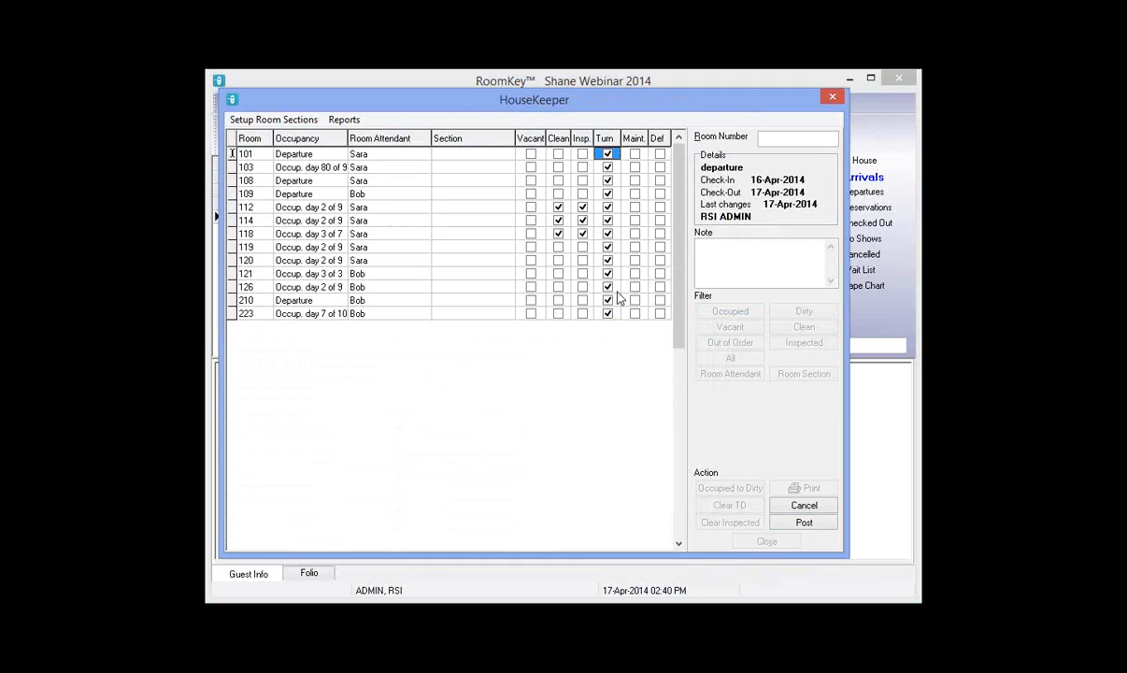
left_click(608, 261)
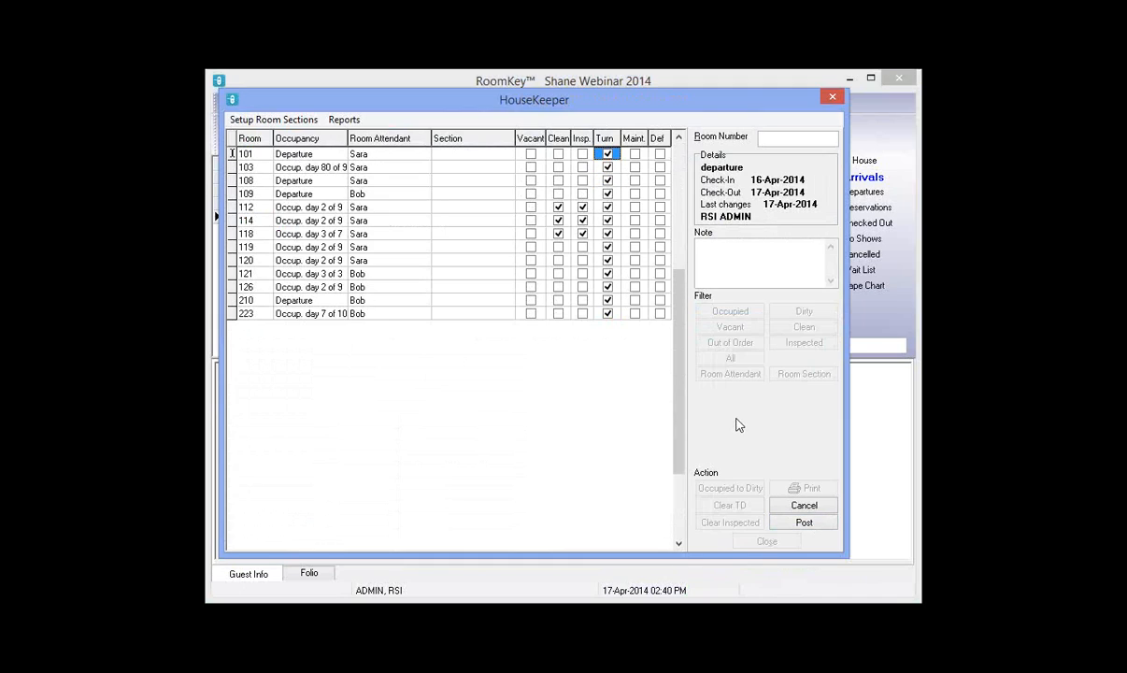
left_click(819, 527)
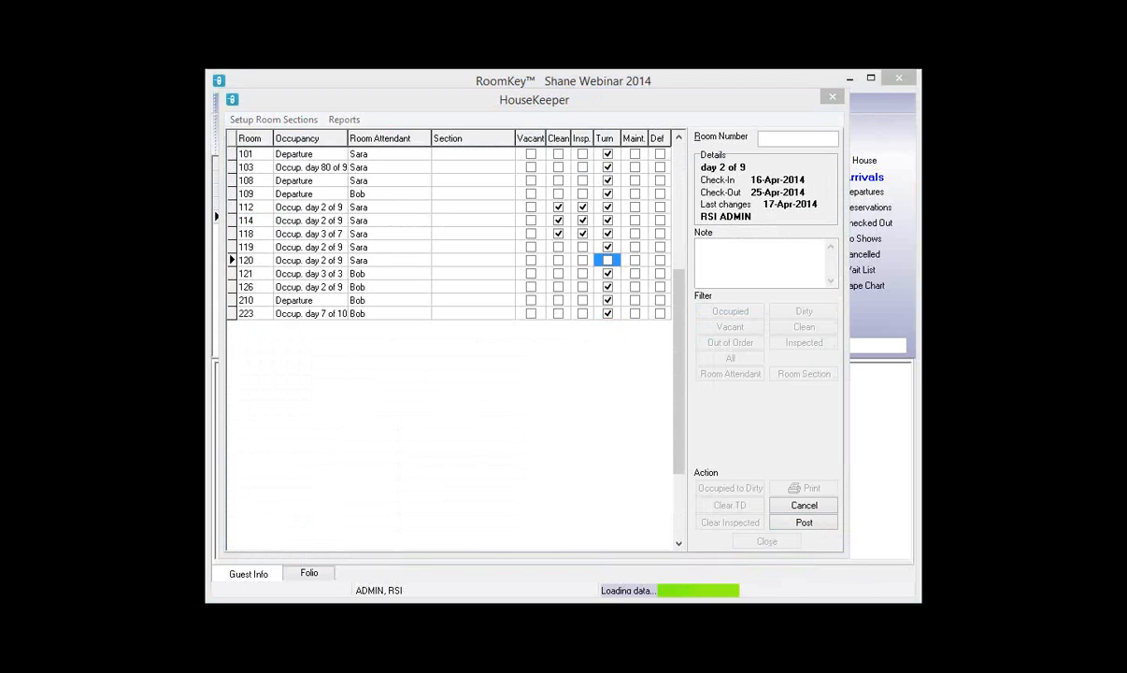
- Close and reopen the housekeeping list, and clear the turndown marks of all rooms
left_click(832, 98)
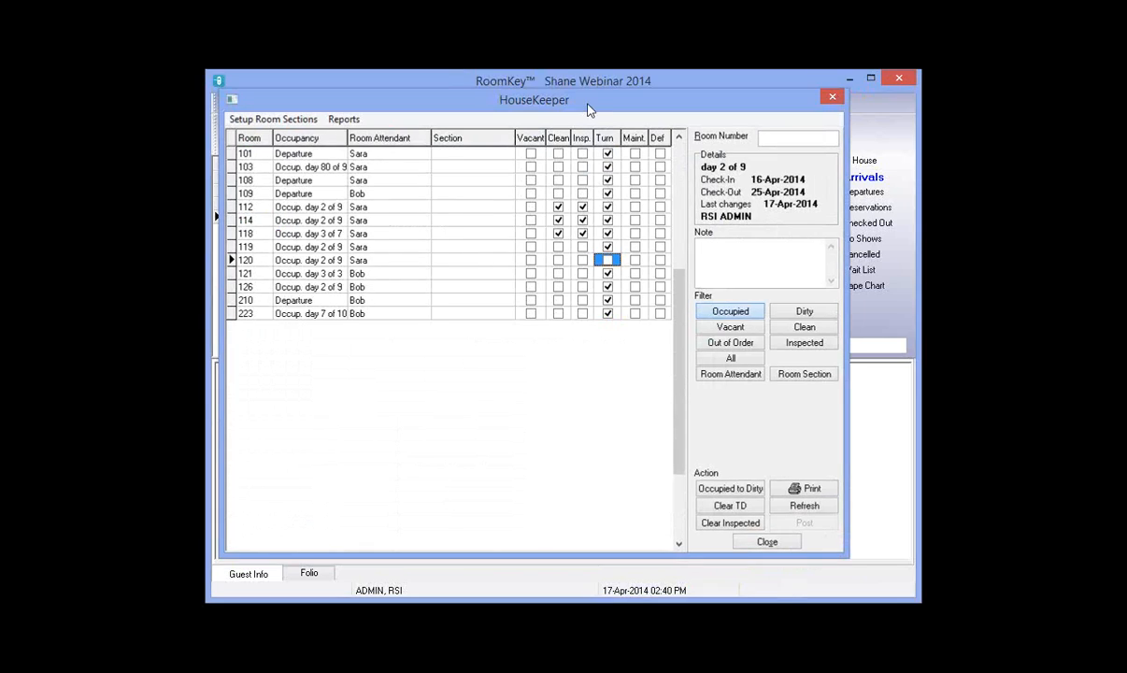
left_click(585, 103)
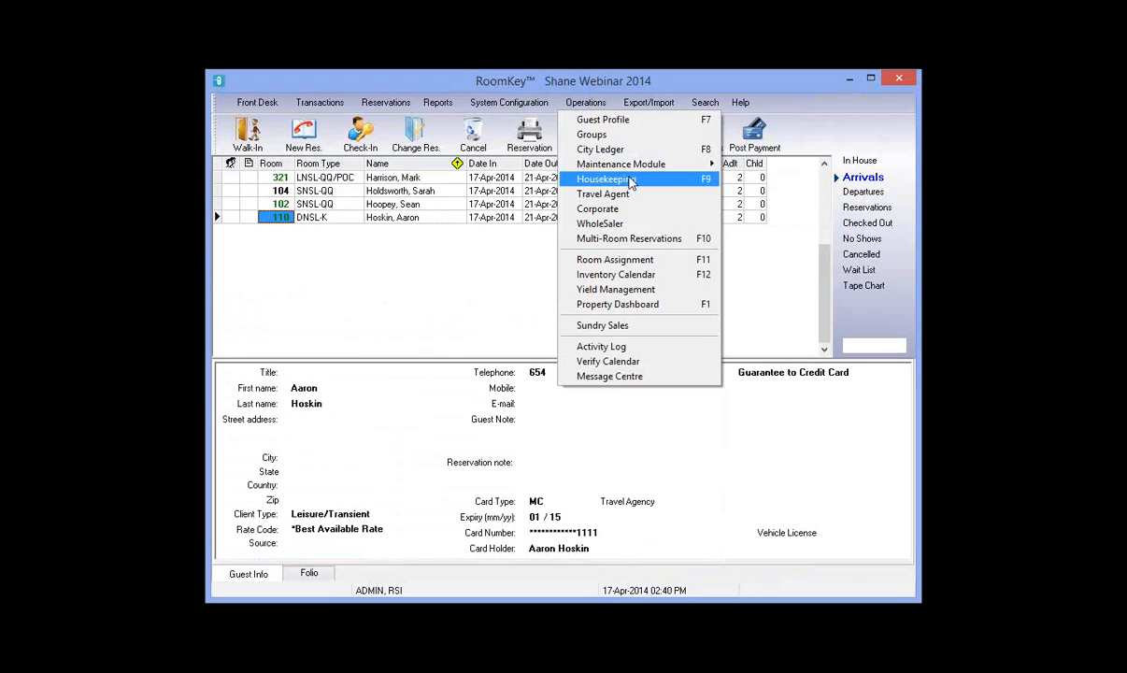
left_click(631, 180)
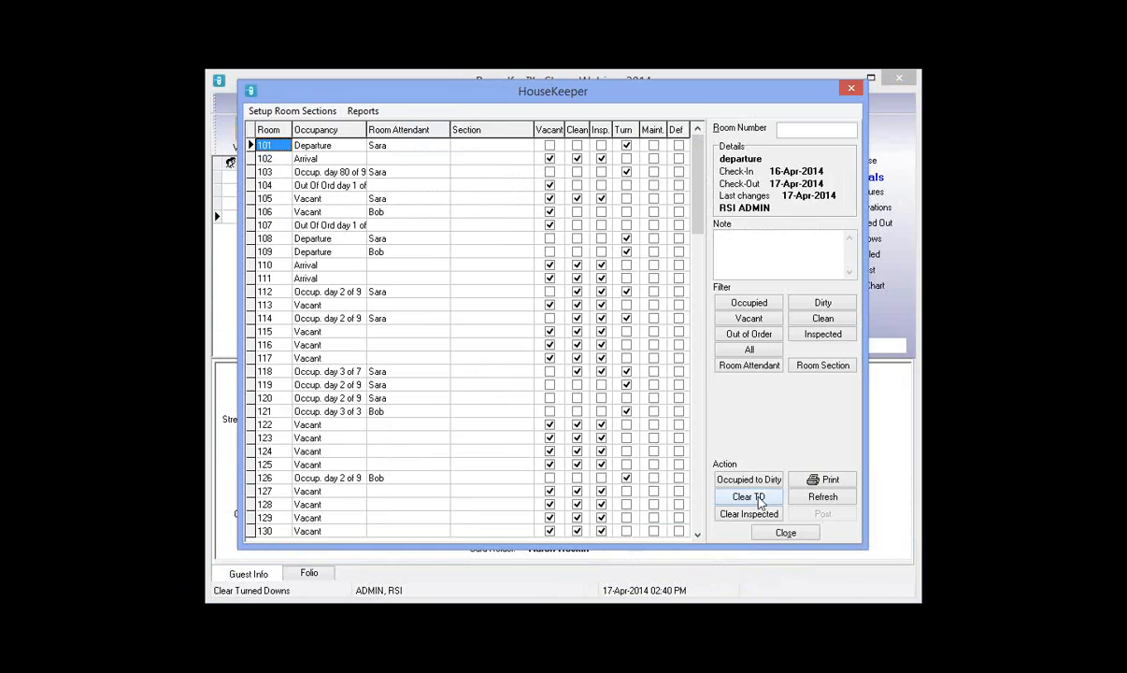
left_click(760, 500)
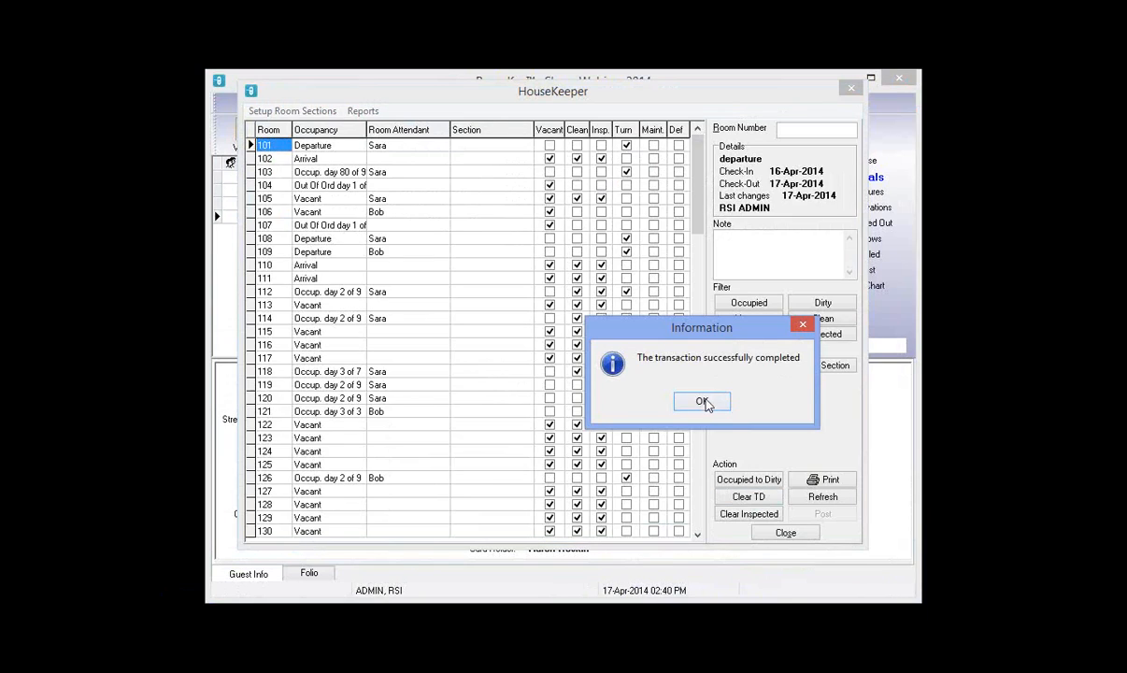
left_click(702, 402)
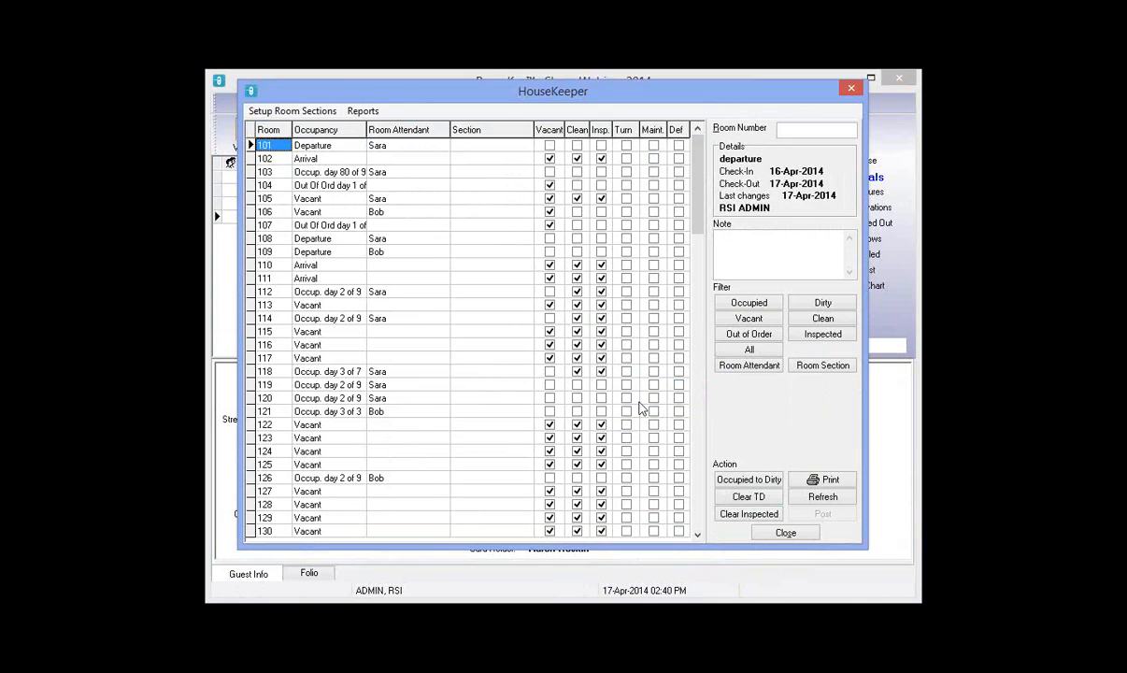
- Filter the list to occupied rooms and back to all rooms, and activate the note field of room 101
left_click(734, 309)
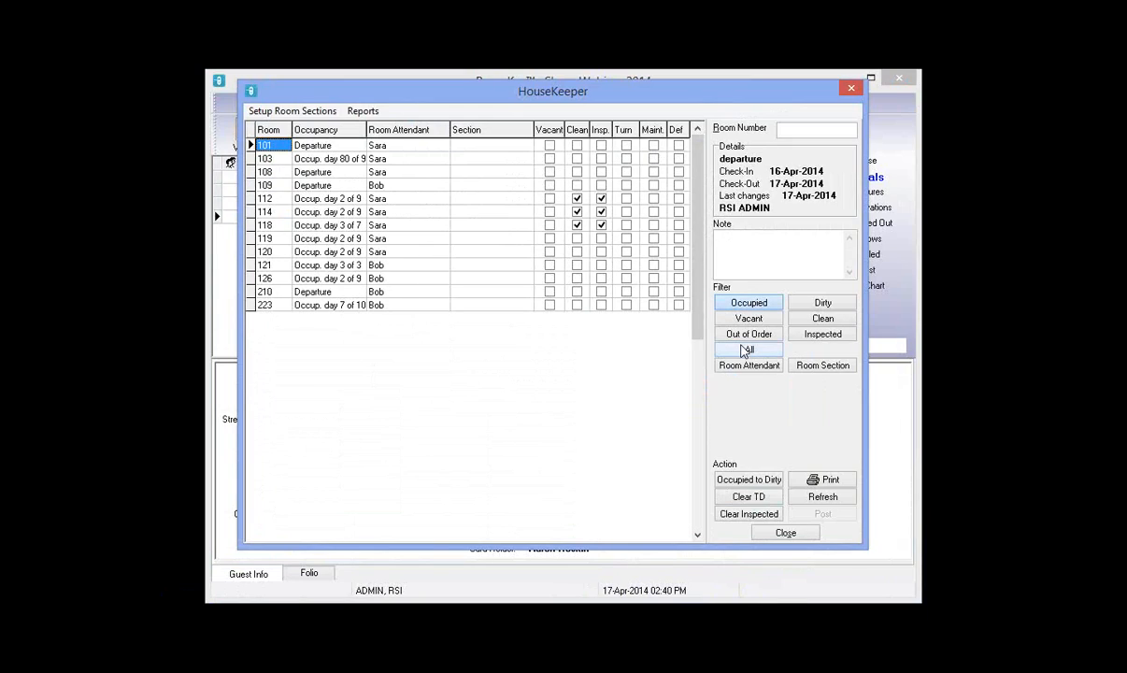
left_click(728, 319)
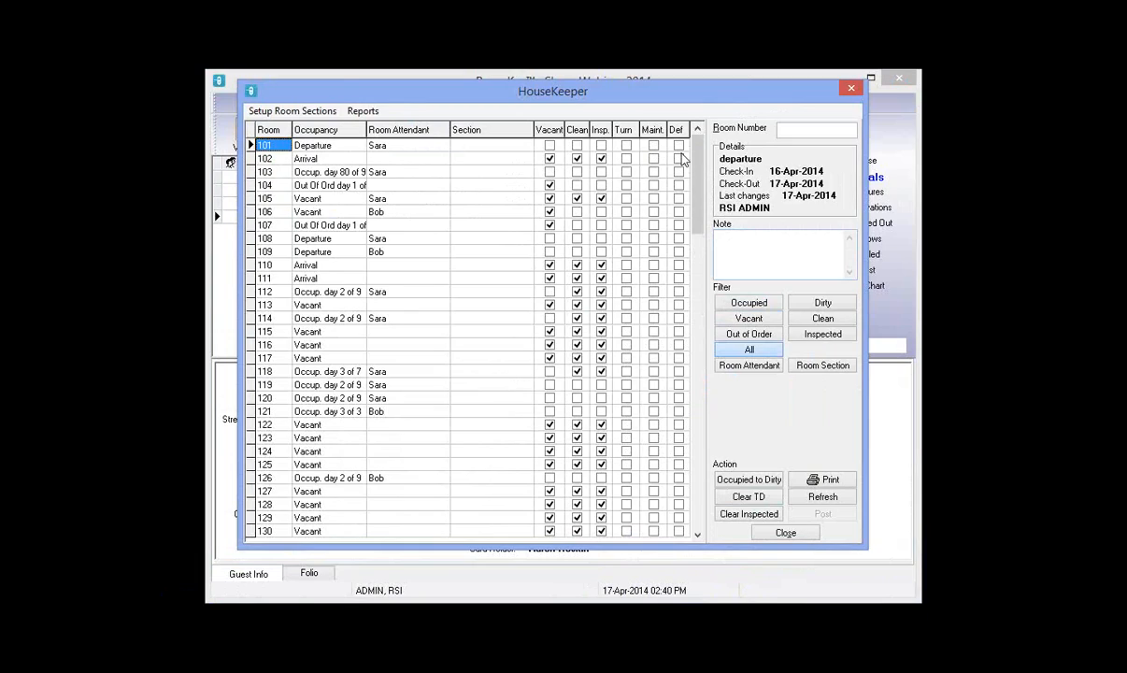
left_click(739, 238)
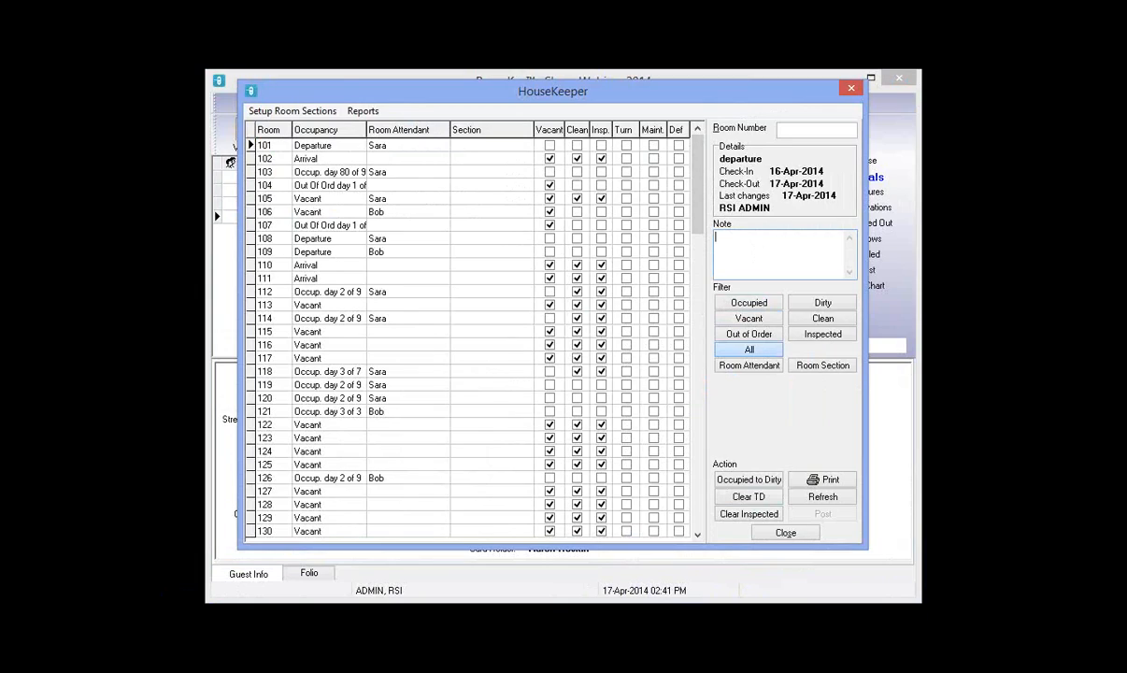
- Close and reopen the housekeeping list, and set all occupied rooms to dirty
left_click(850, 88)
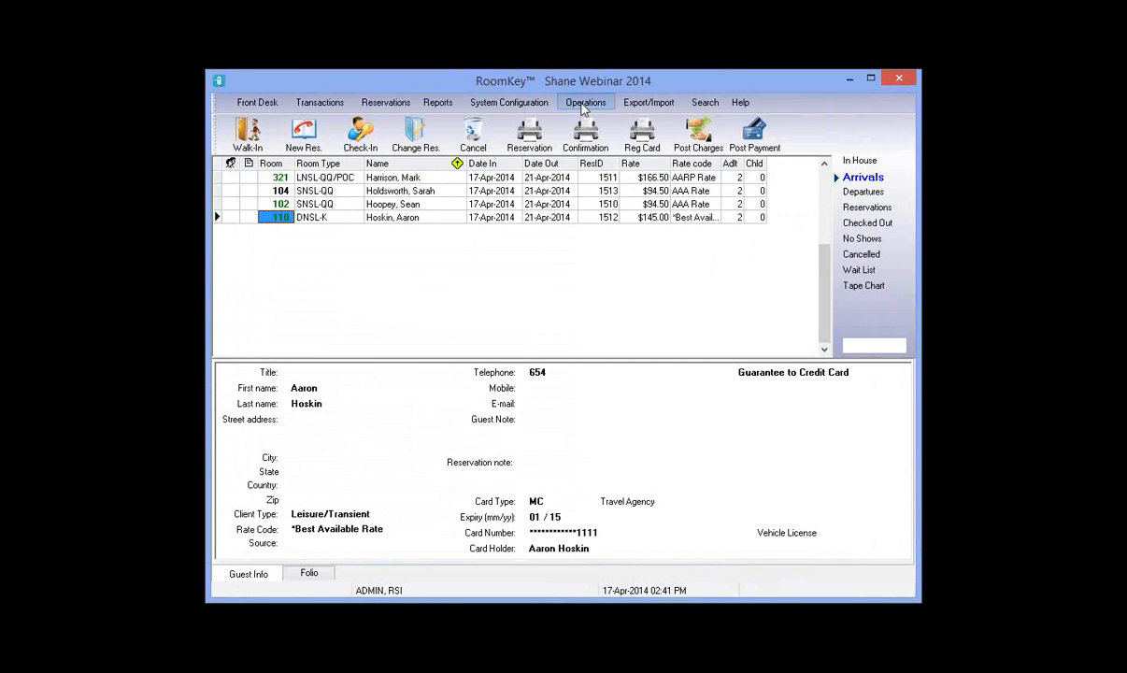
left_click(583, 103)
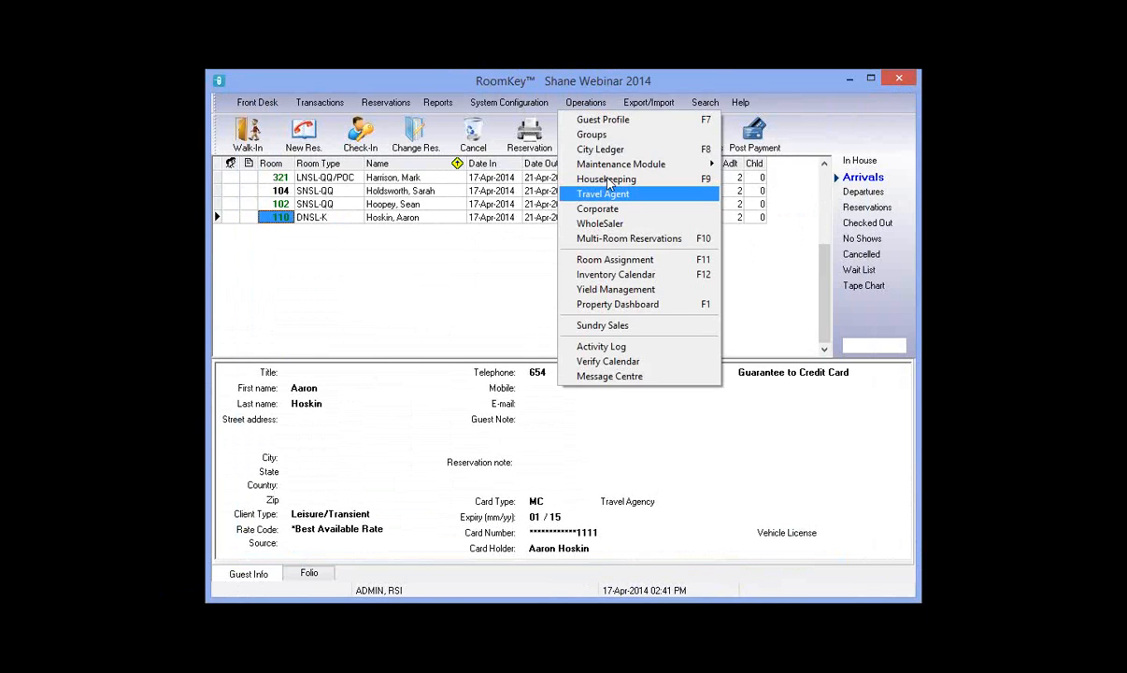
left_click(607, 179)
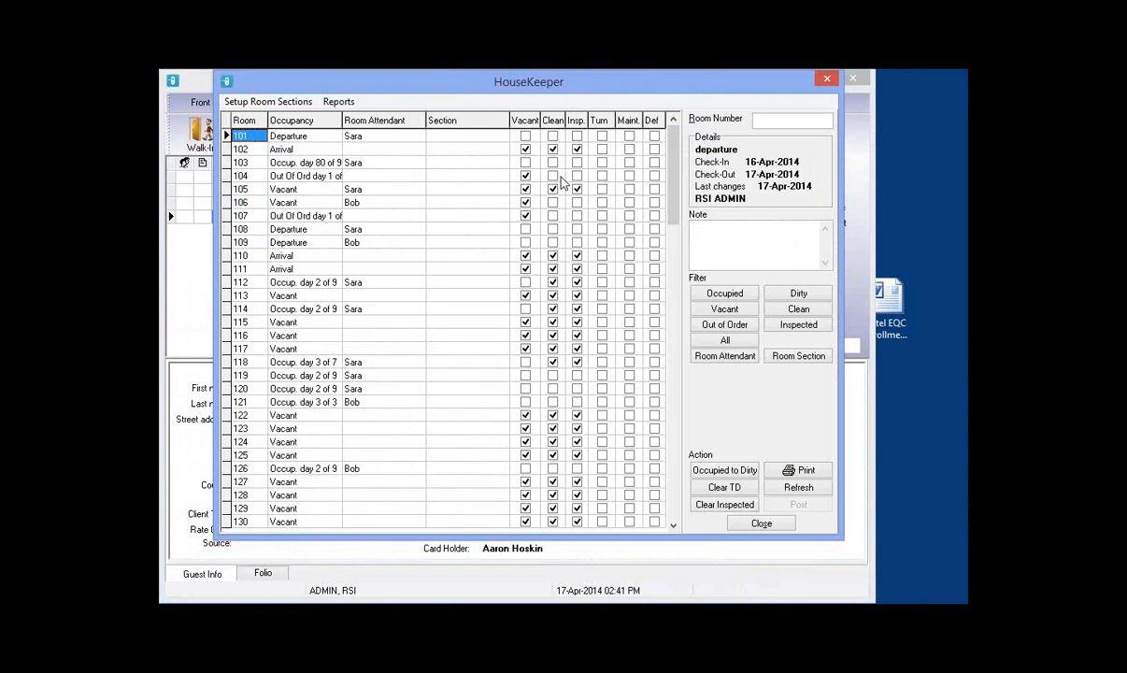
left_click(766, 475)
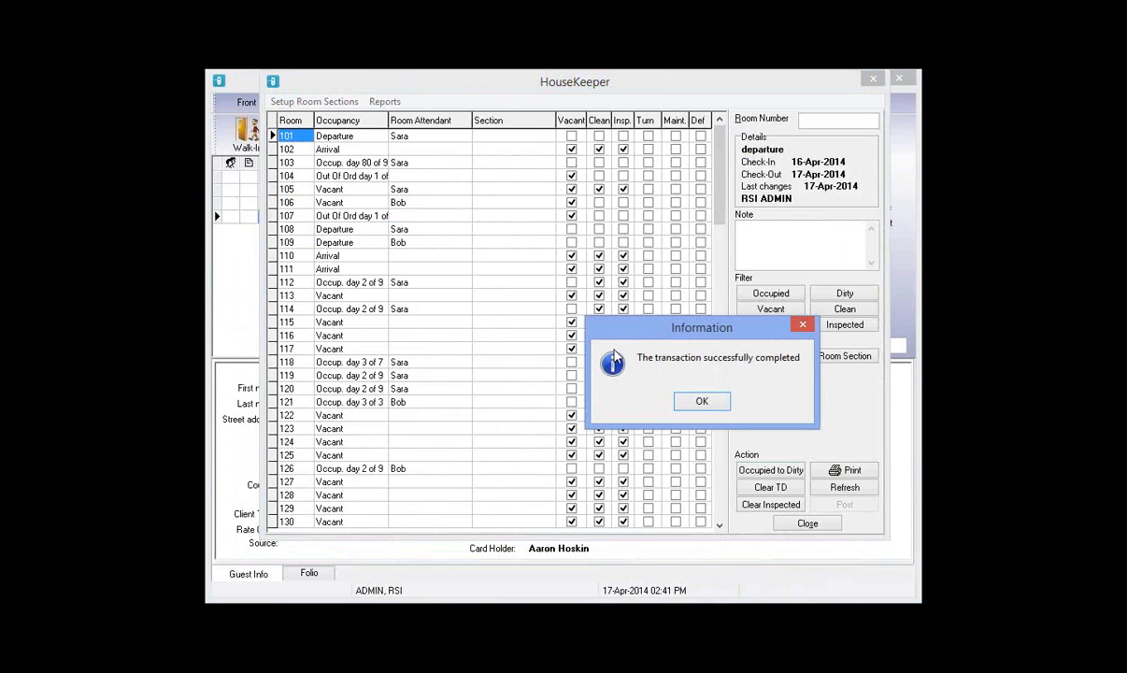
left_click(702, 402)
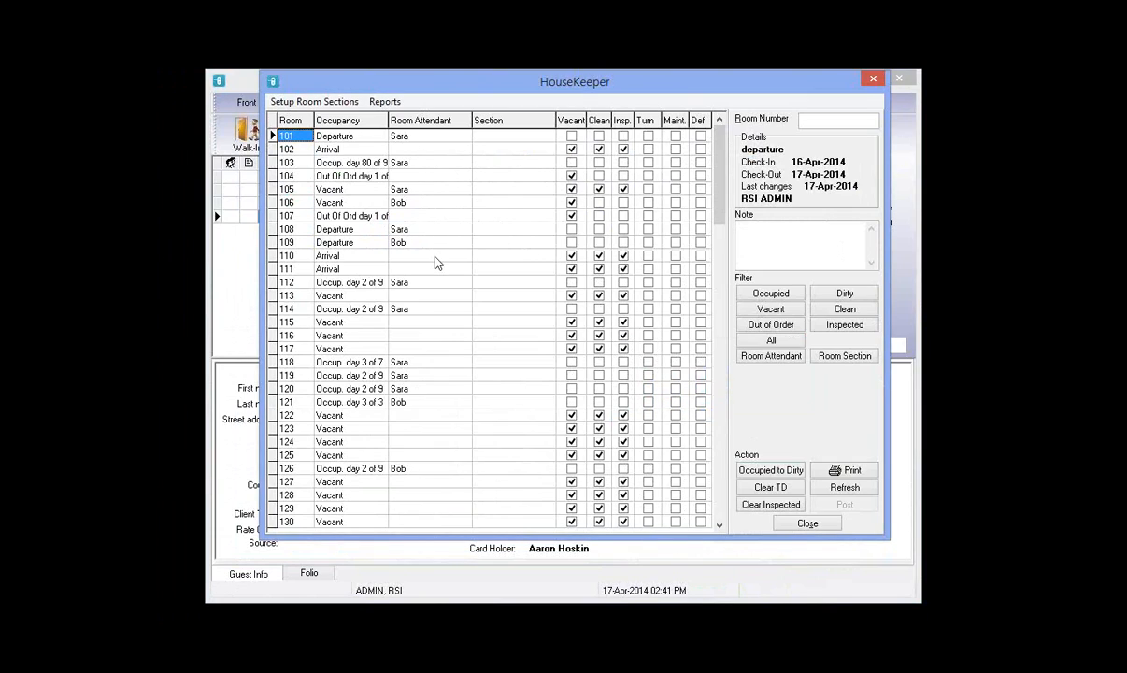
- Filter the list to out-of-order rooms and to dirty rooms, and return to all rooms
left_click(782, 328)
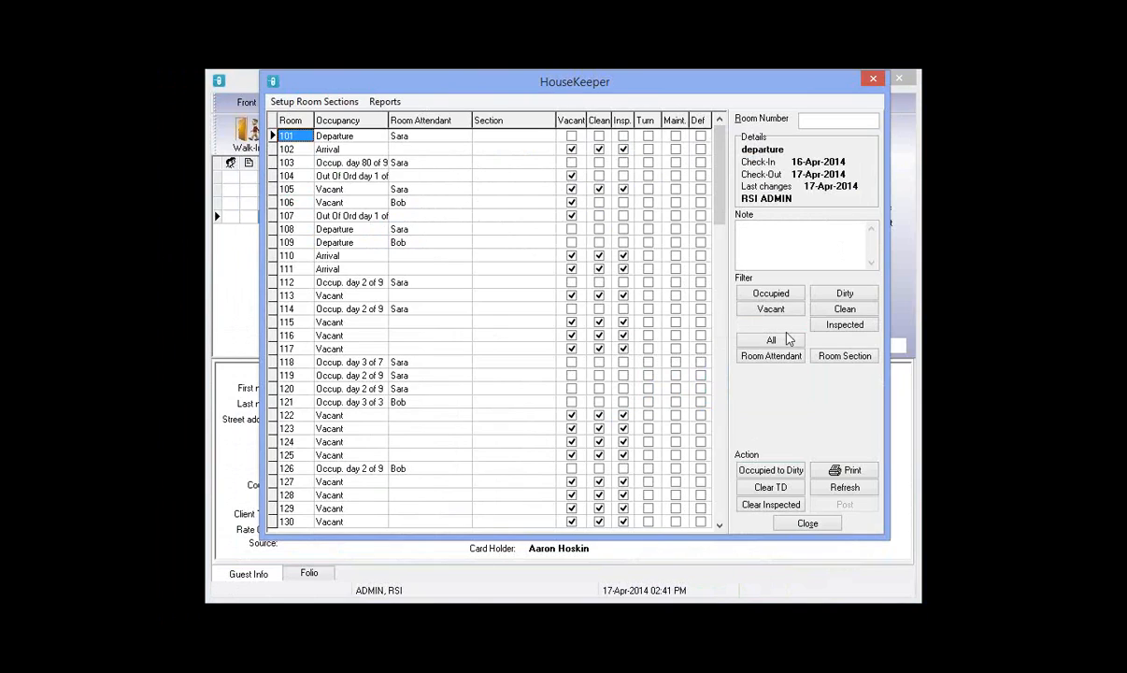
left_click(785, 340)
left_click(841, 293)
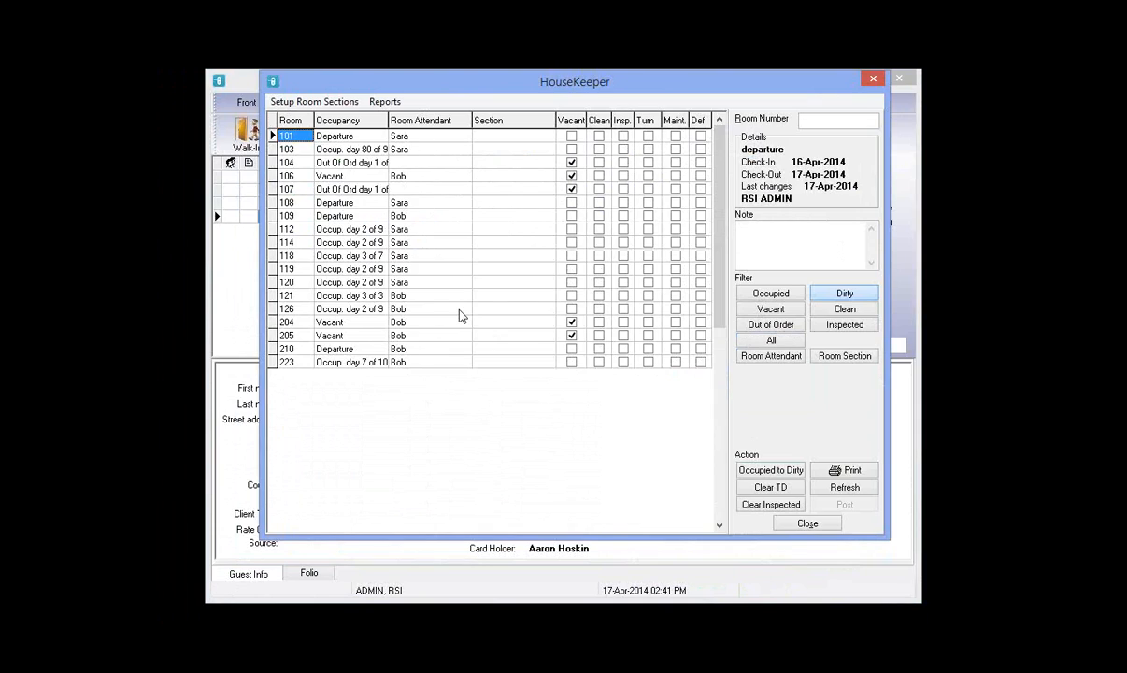
left_click(771, 340)
- Clear the assigned room attendant of rooms 101, 105 and 103
left_click(417, 136)
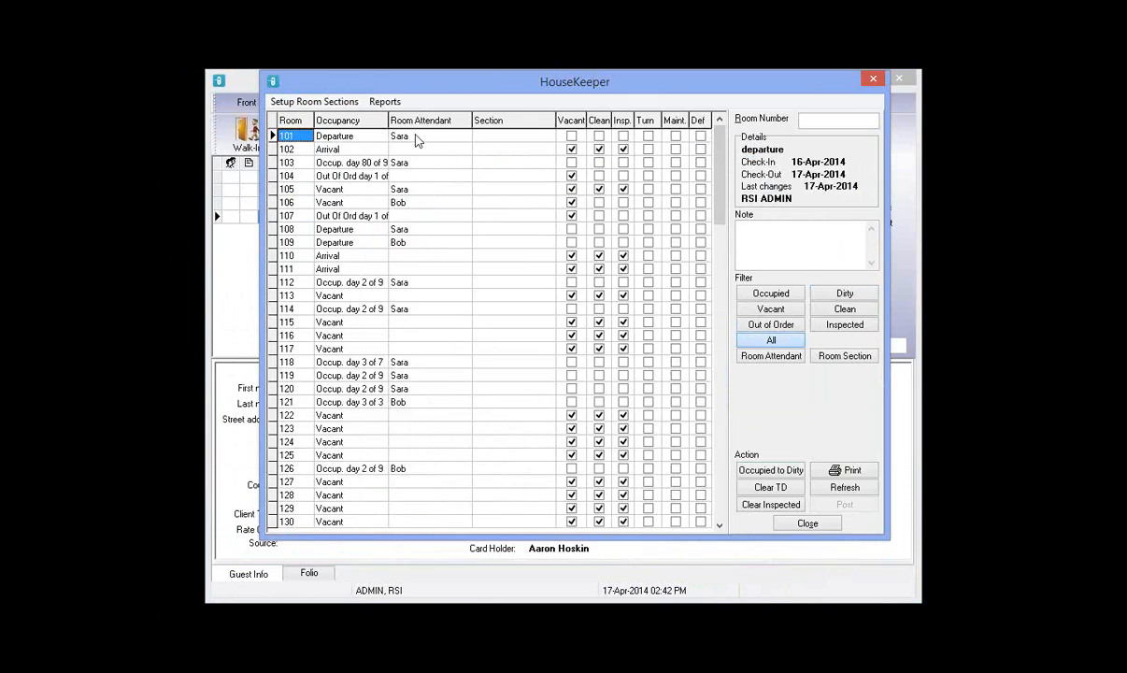
left_click(417, 136)
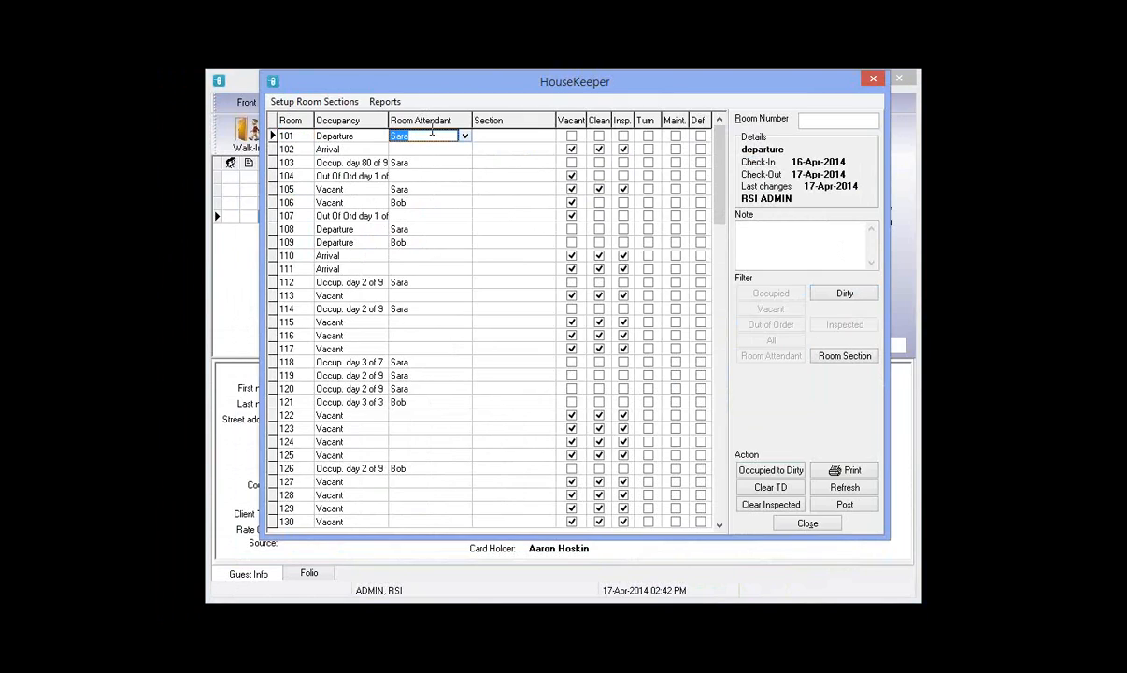
key("Delete")
left_click(419, 189)
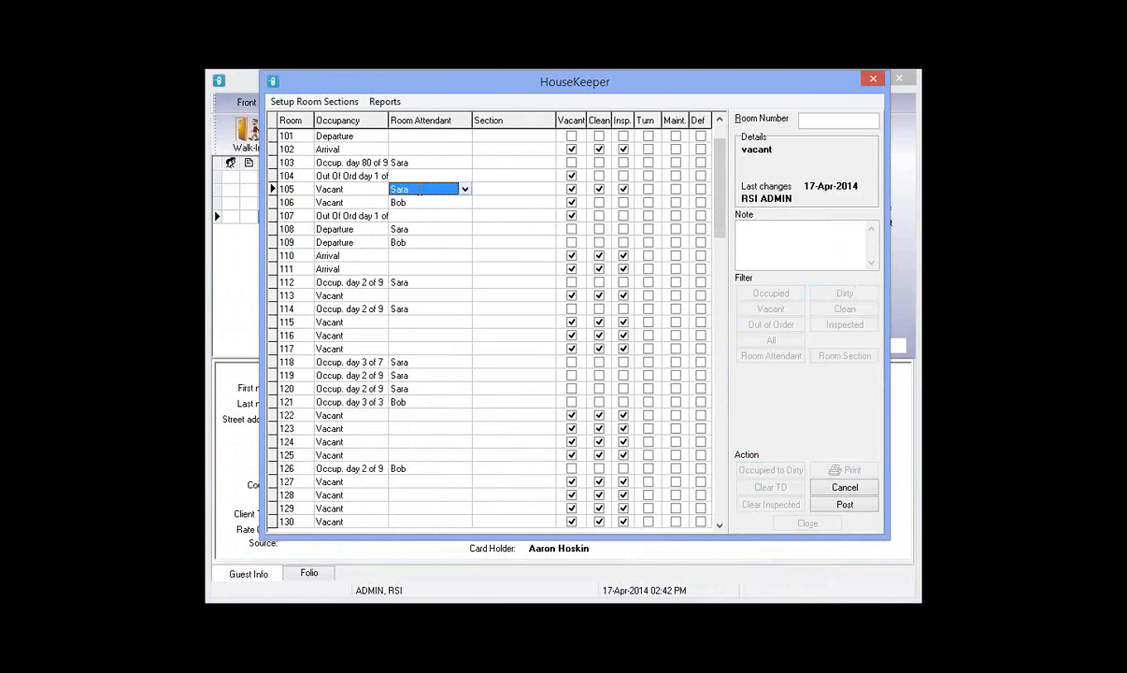
key("Delete")
key("Up")
key("Up")
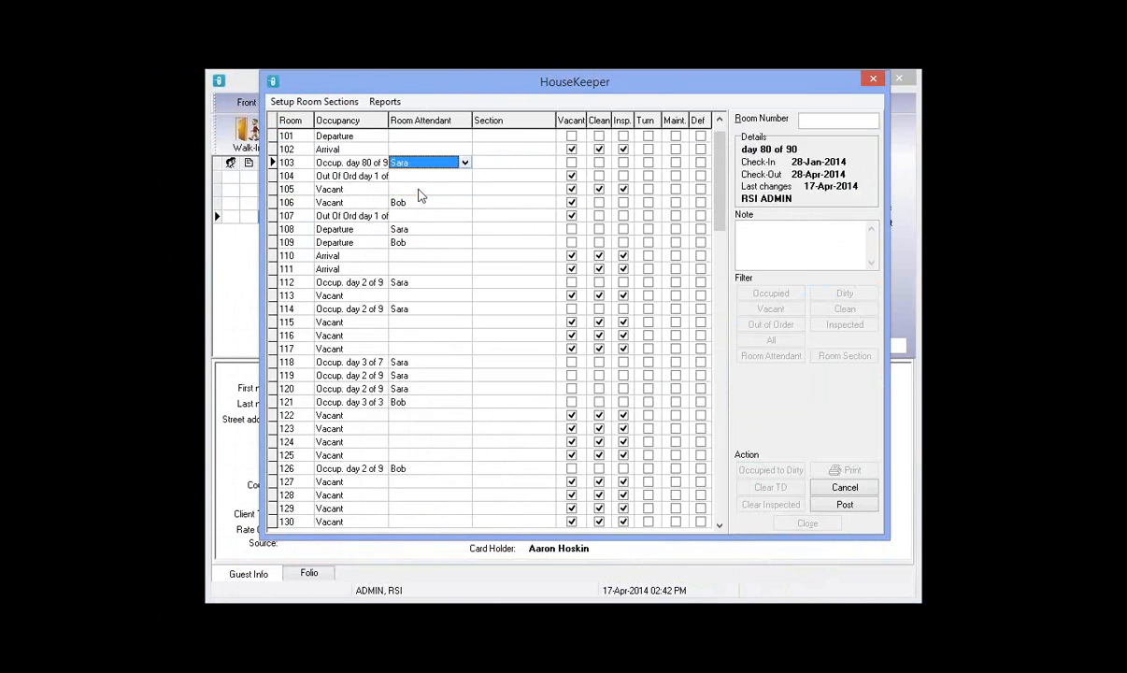
key("Delete")
- Clear the assigned room attendant of rooms 106 and 109, and post the attendant changes
key("Down")
key("Down")
key("Down")
key("Delete")
key("Down")
key("Down")
key("Down")
key("Delete")
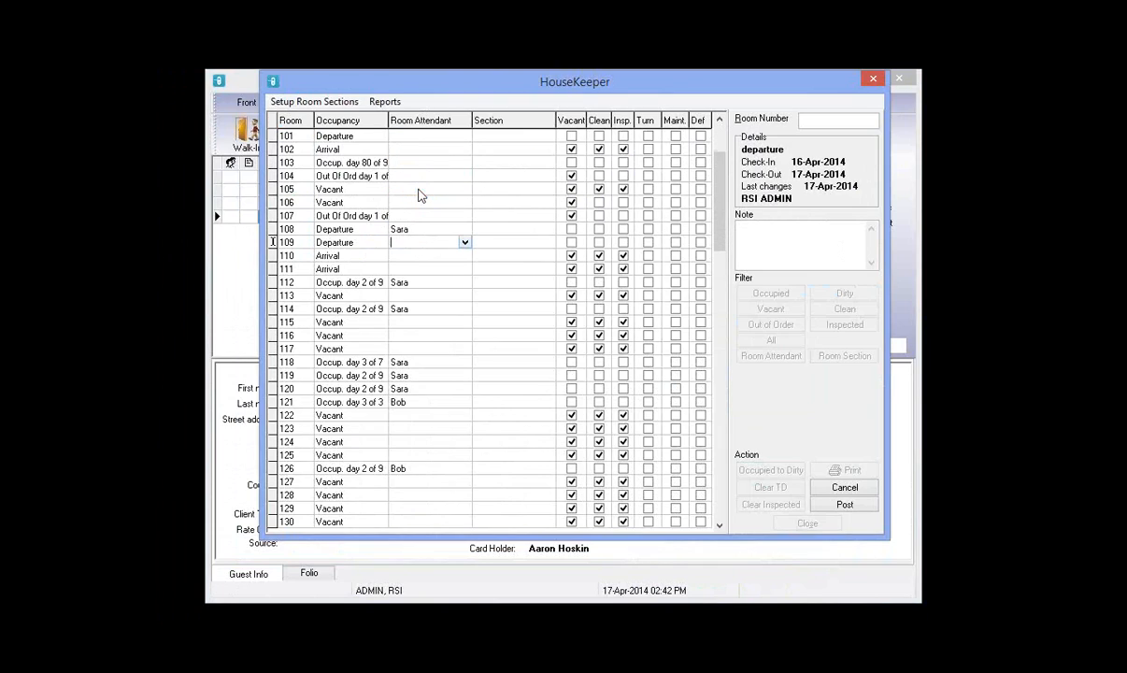
left_click(845, 505)
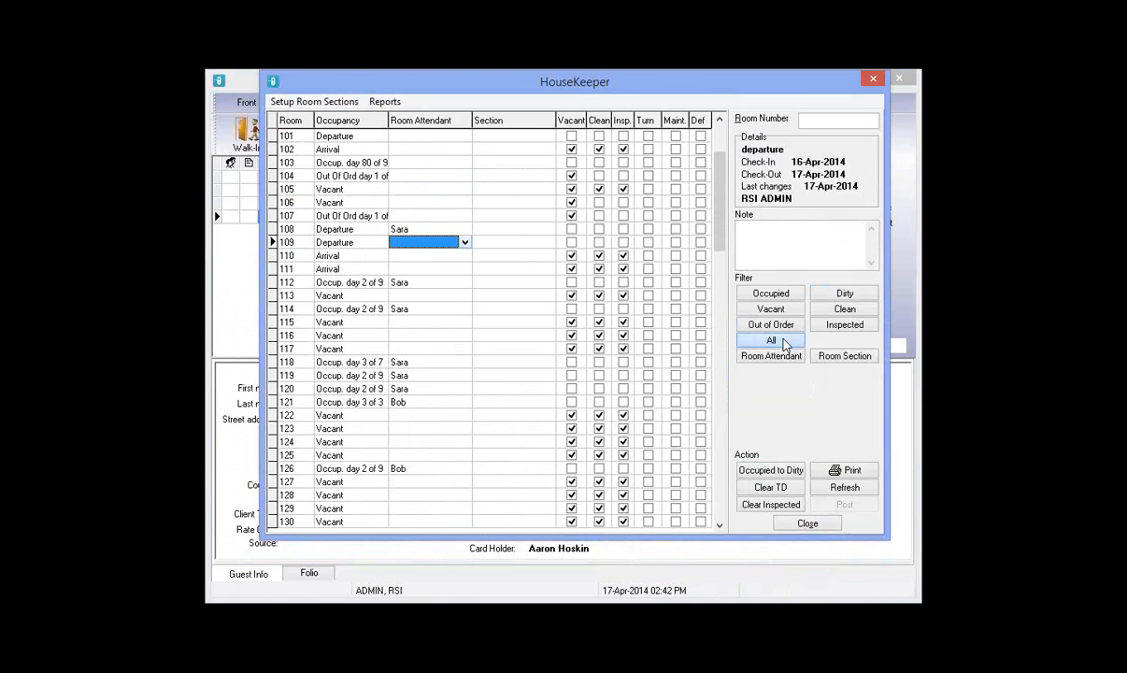
- Filter the list to the first attendant's rooms and remove that attendant from all of them
left_click(785, 343)
left_click(772, 357)
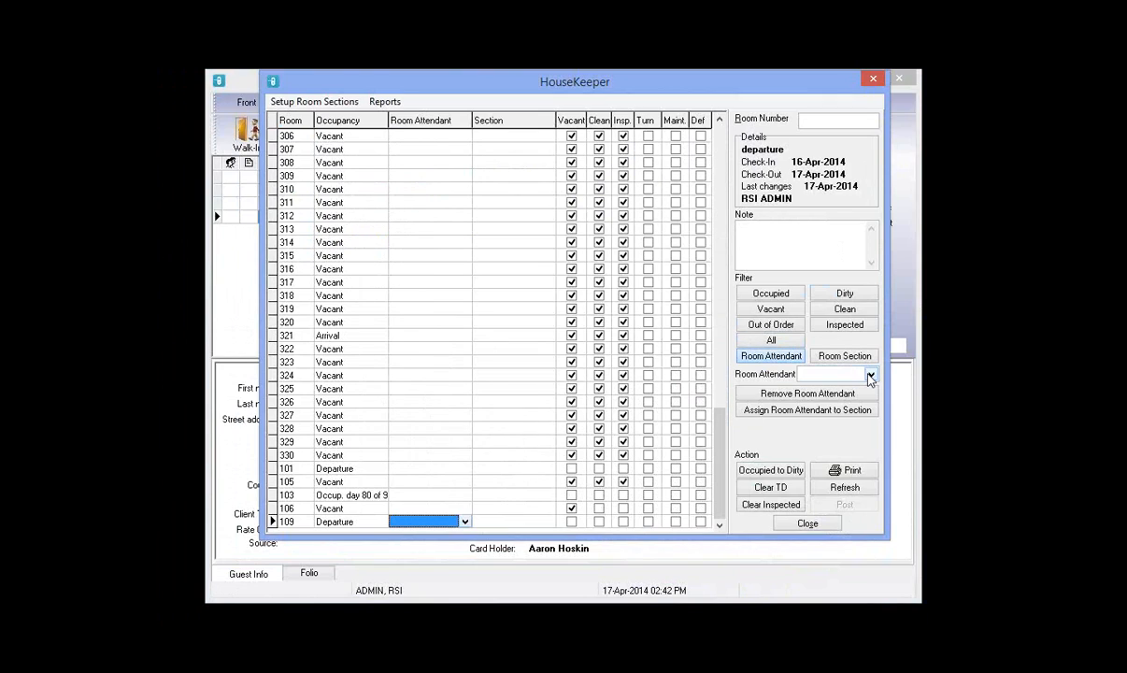
left_click(870, 375)
left_click(805, 401)
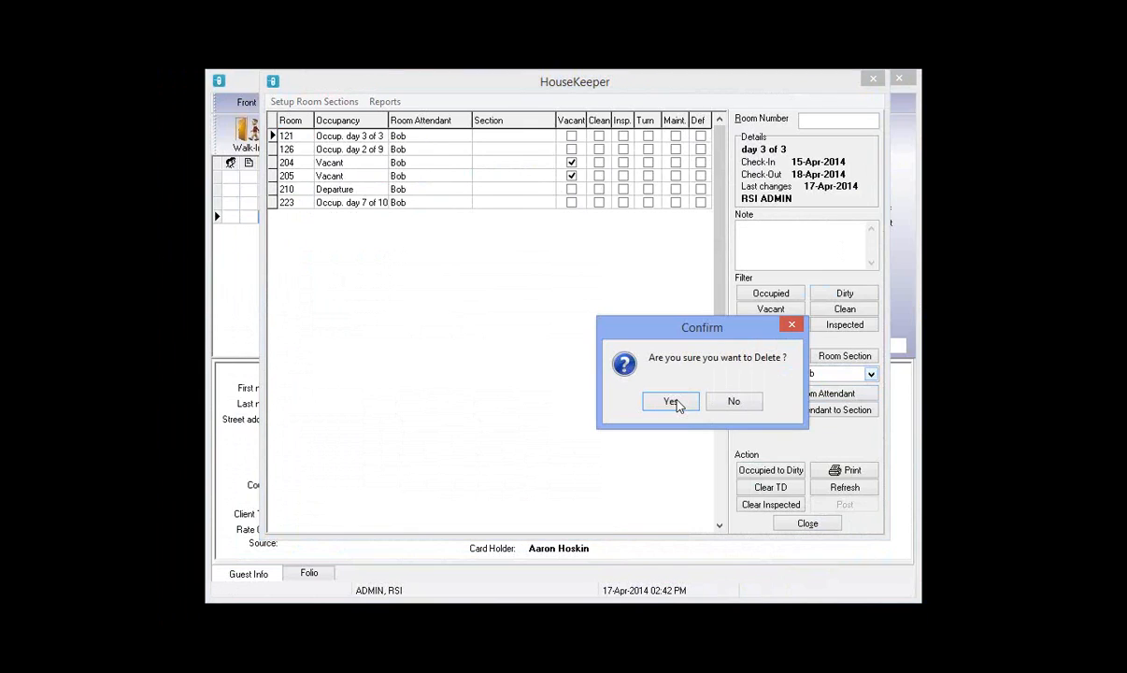
left_click(677, 402)
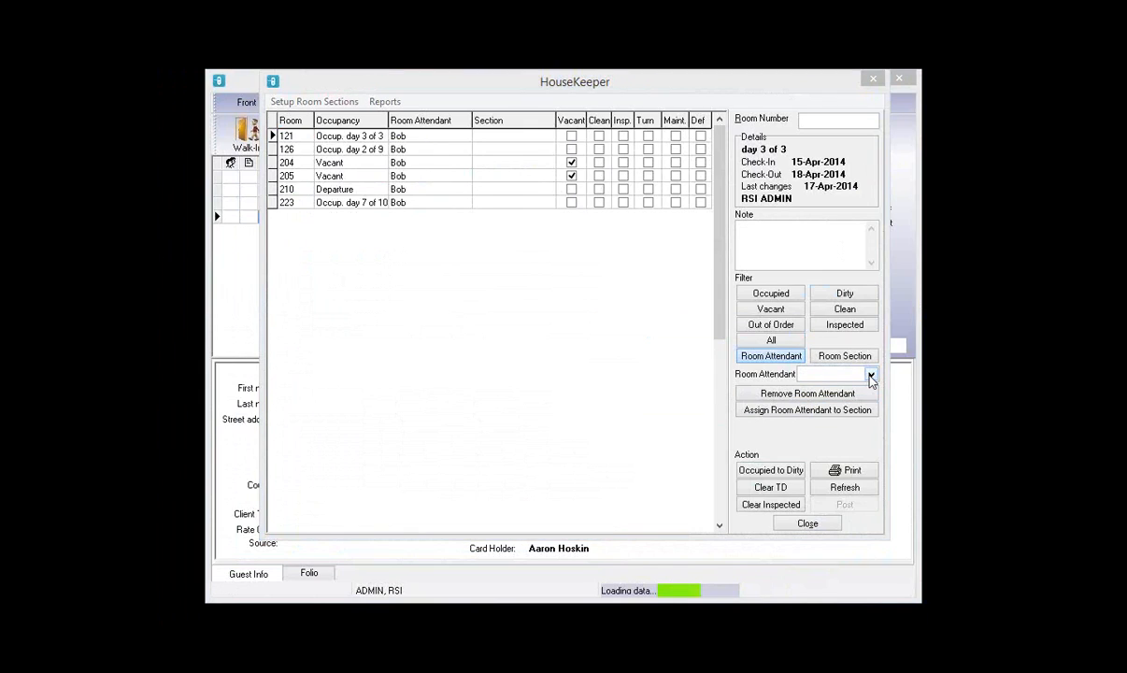
- Filter the list to the remaining attendant's rooms and remove that attendant from all of them
left_click(870, 375)
left_click(804, 397)
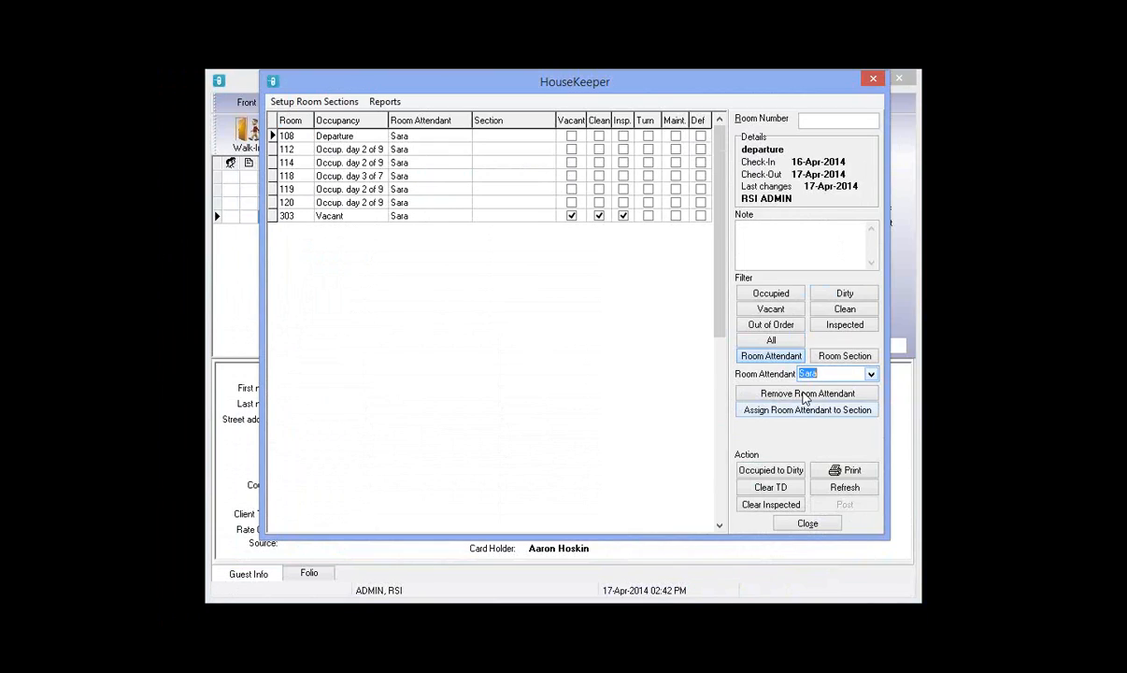
left_click(803, 394)
left_click(681, 409)
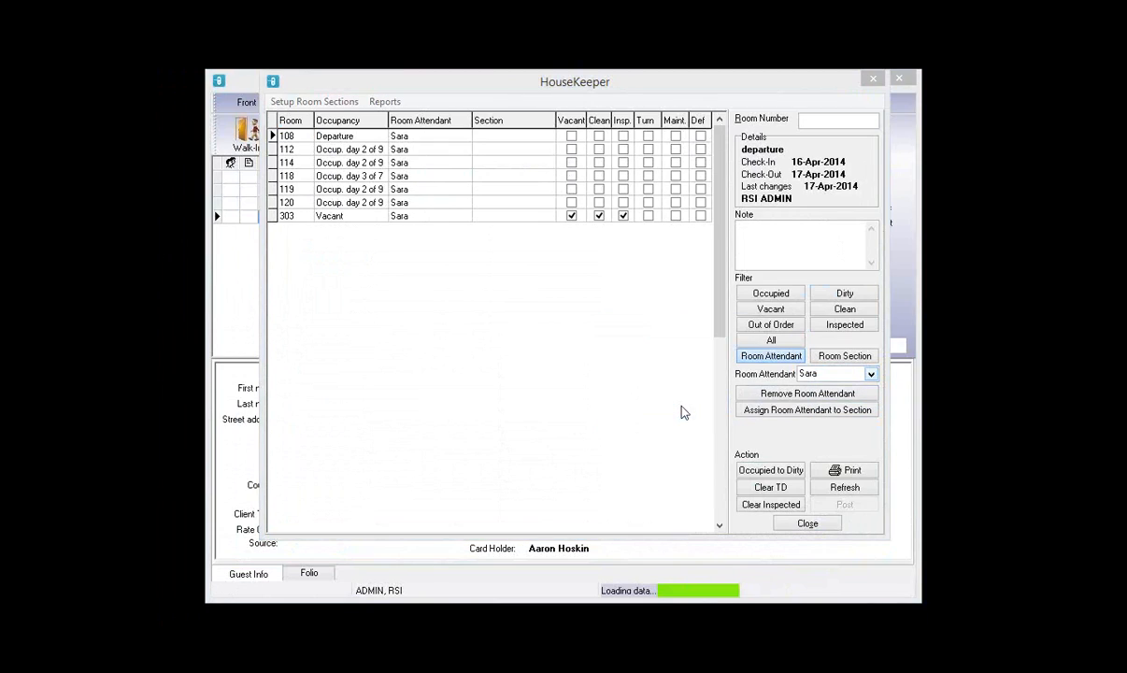
- Filter the housekeeping list to dirty rooms, view the attendant choices for room 101, and close the list
left_click(781, 342)
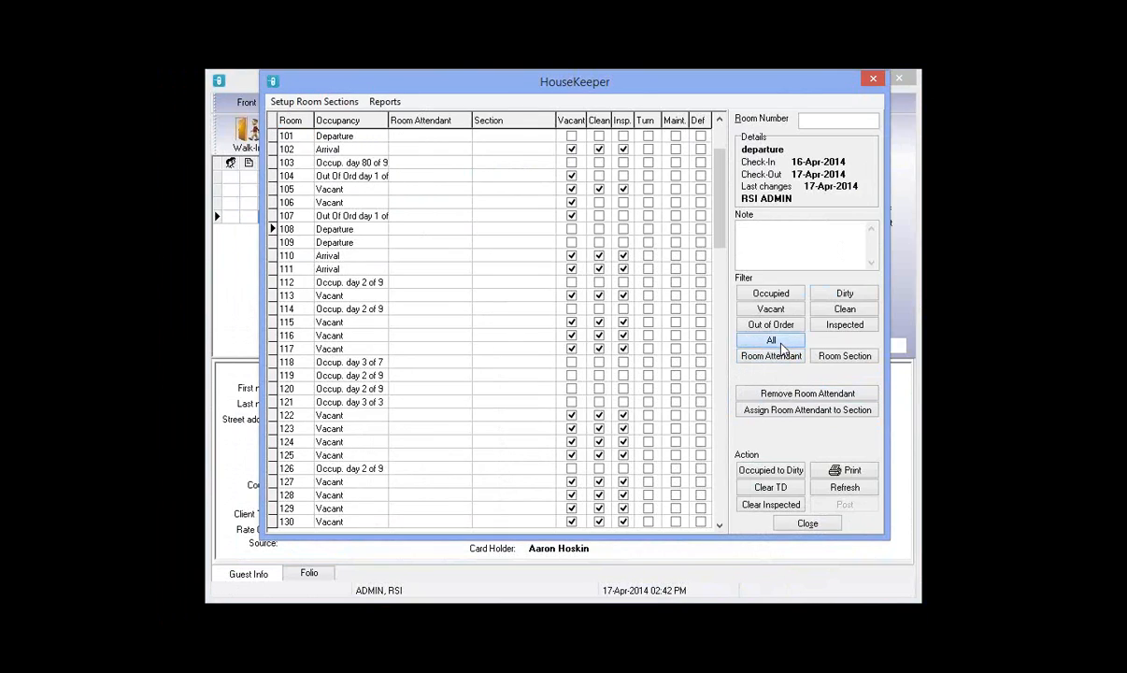
left_click(832, 311)
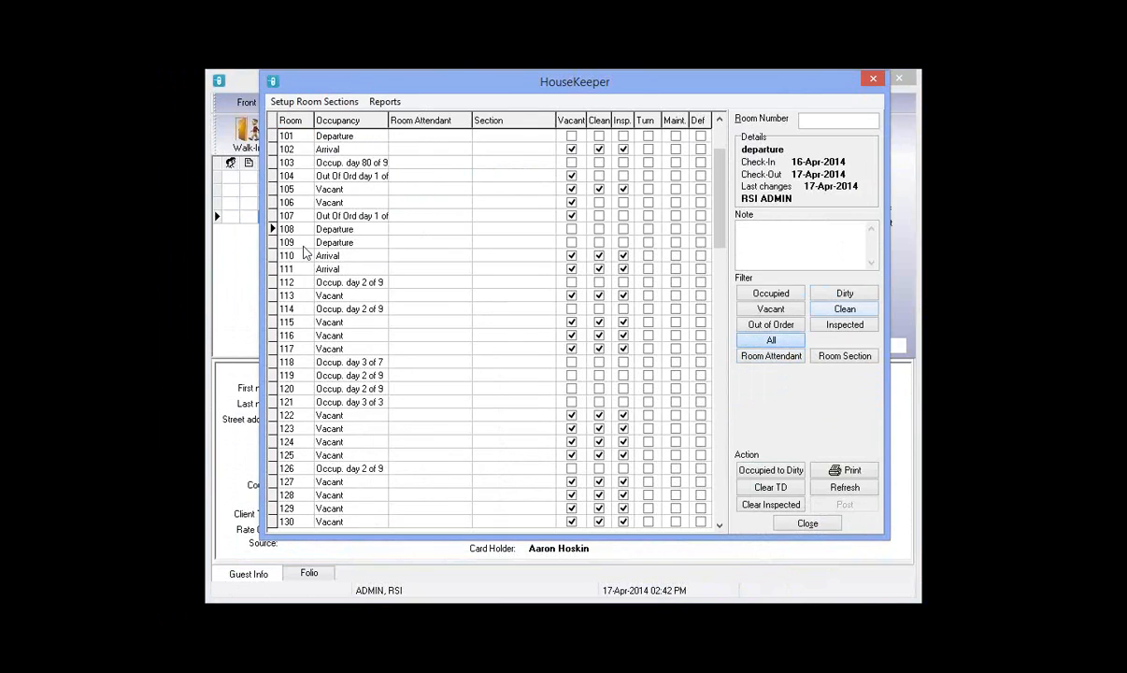
left_click(470, 139)
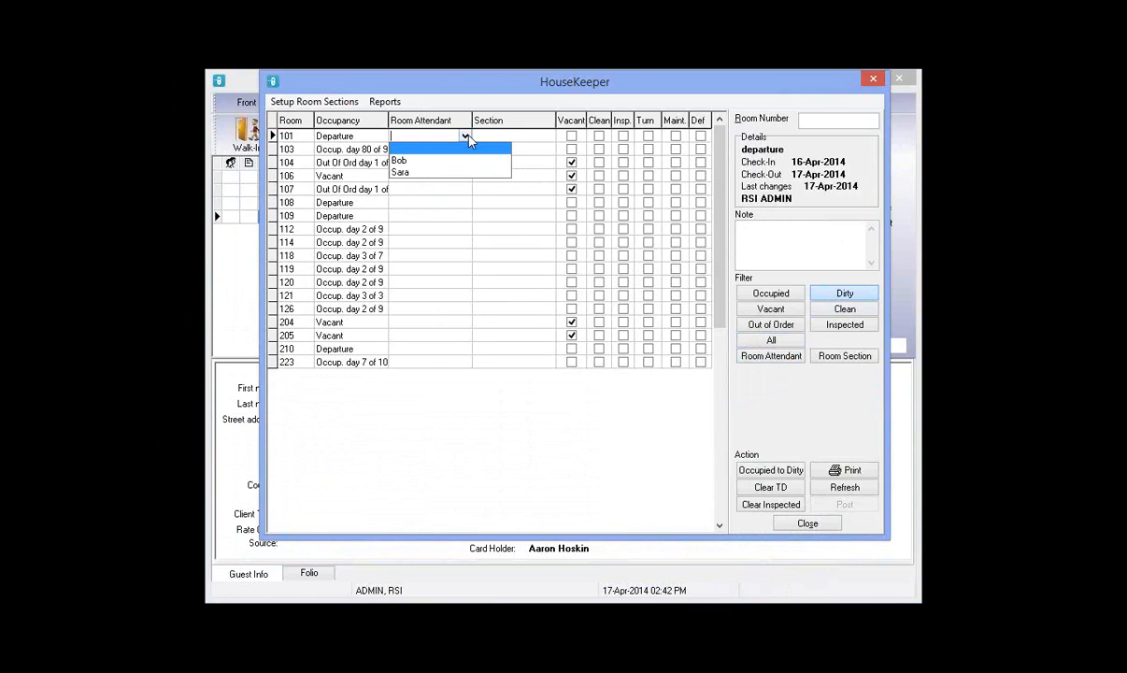
left_click(470, 138)
left_click(469, 139)
left_click(875, 82)
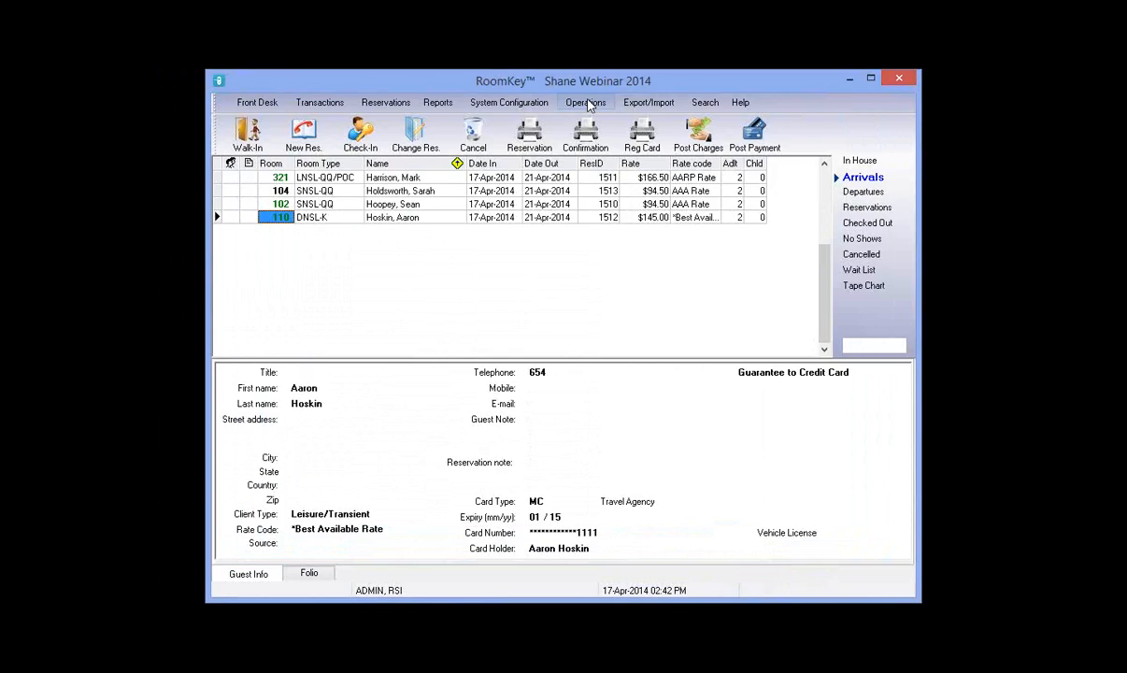
- Reopen the housekeeping room list for another look at the dirty rooms and close it
left_click(586, 103)
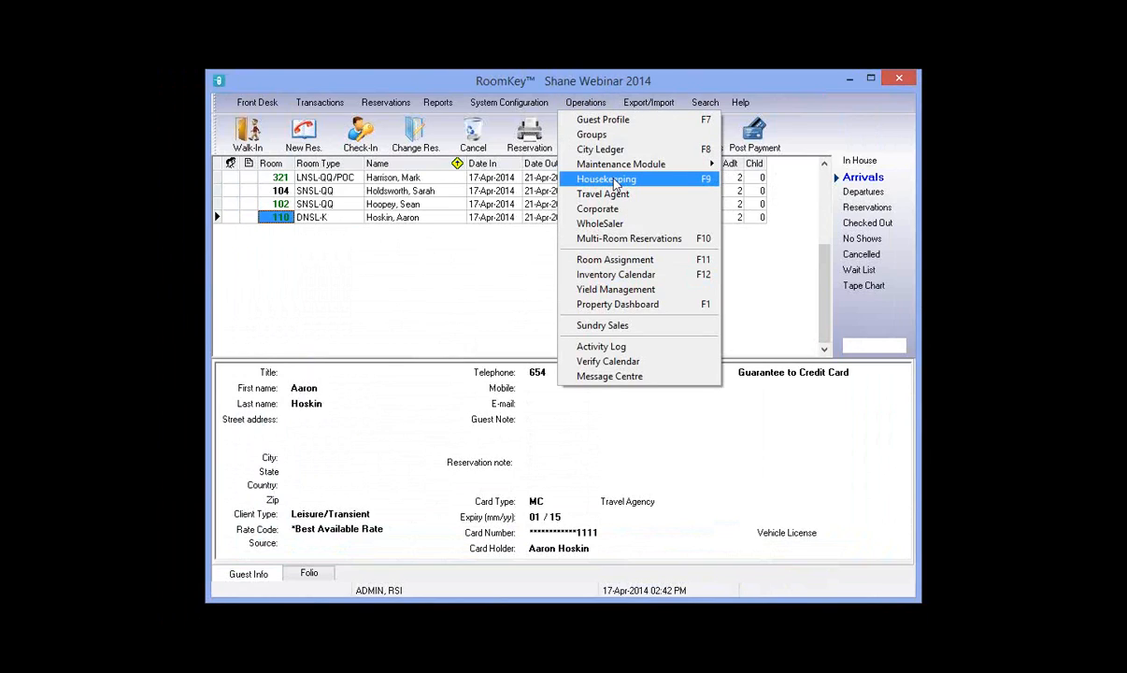
left_click(607, 179)
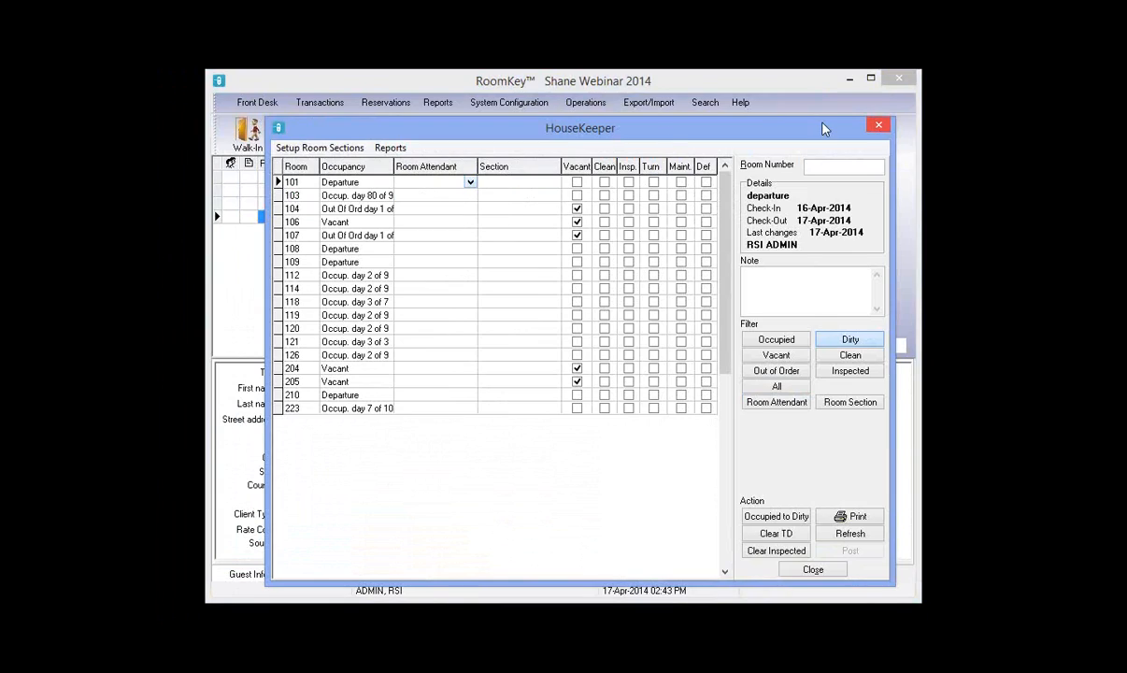
left_click(875, 127)
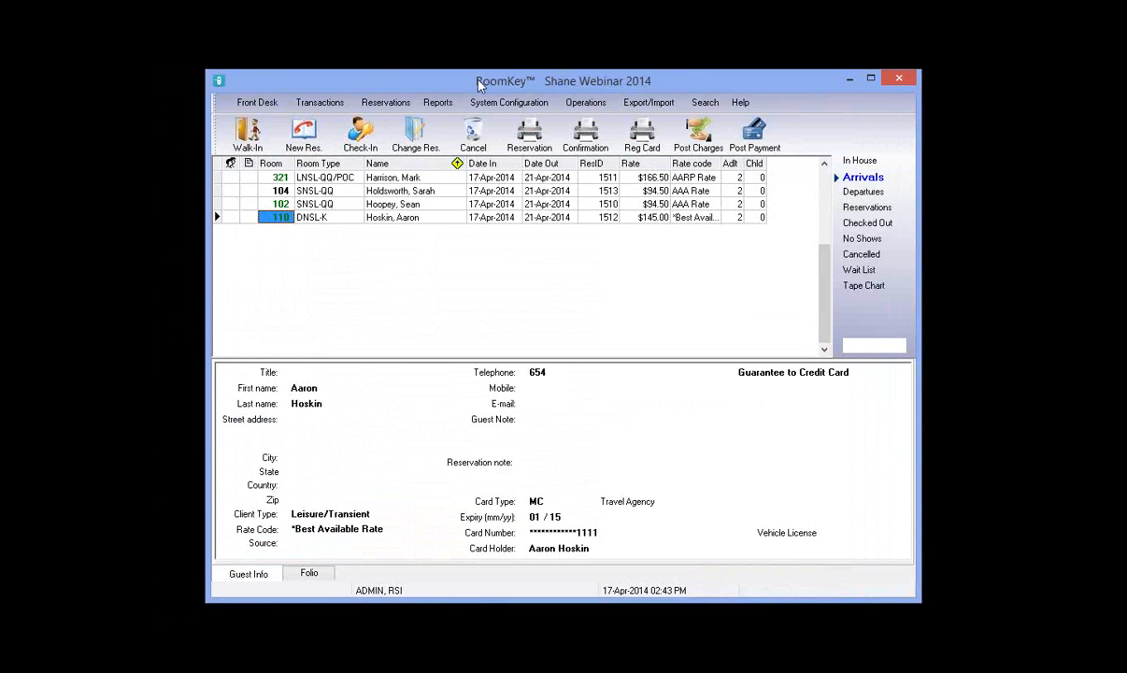
left_click_drag(564, 80, 559, 66)
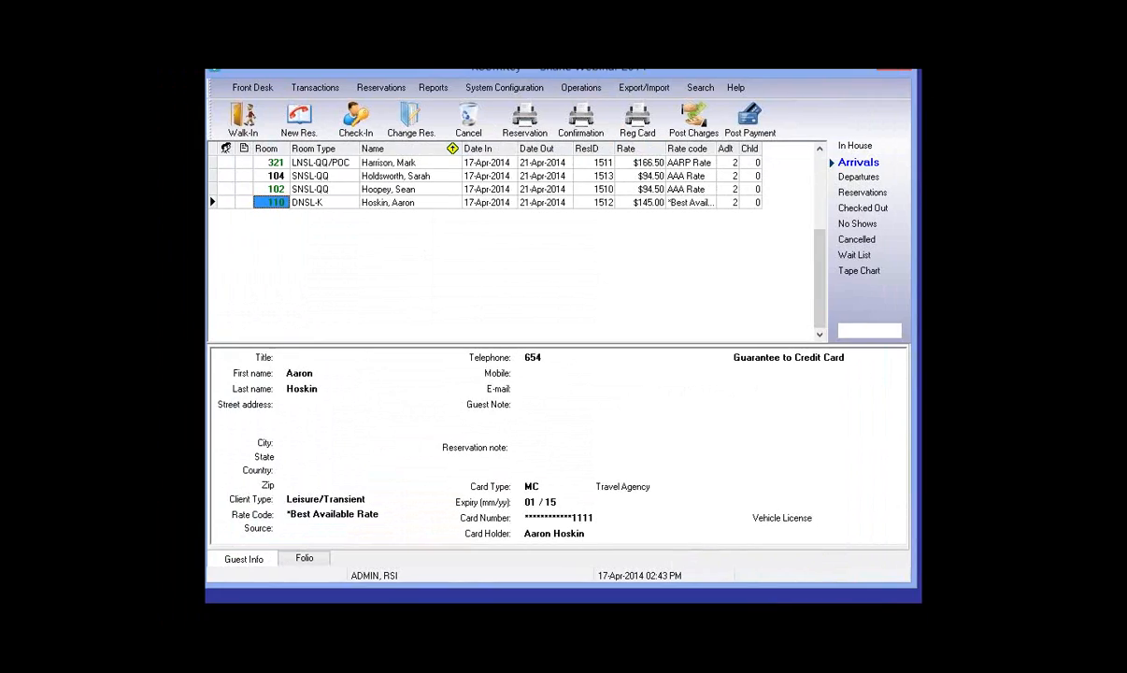
left_click_drag(466, 60, 471, 75)
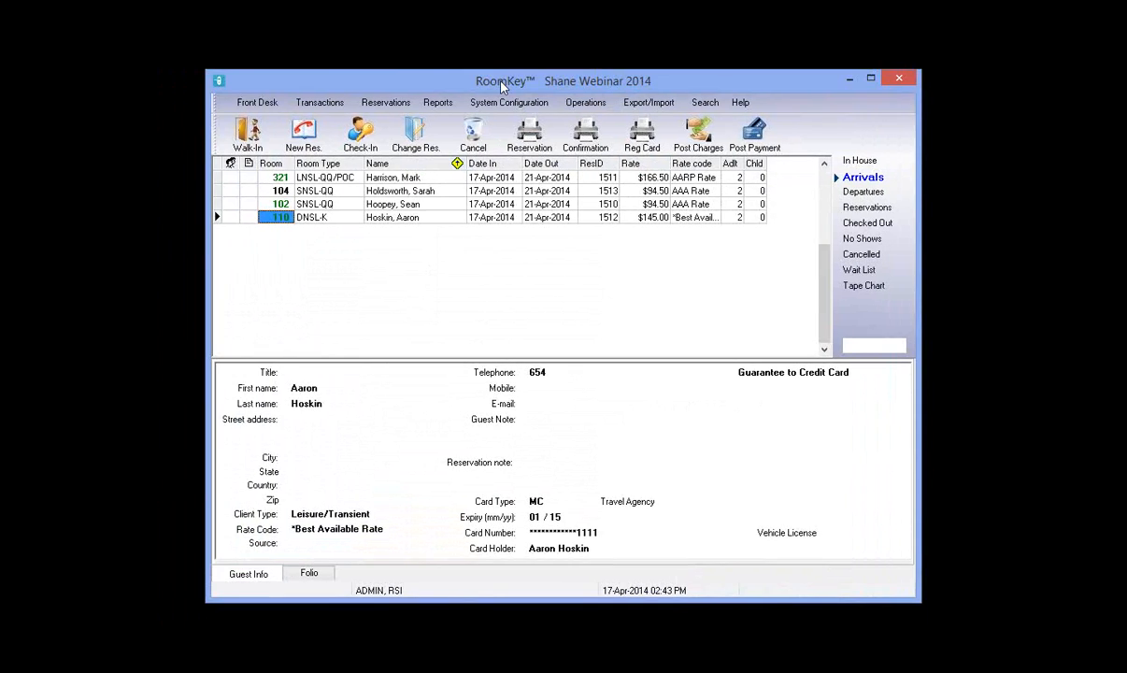
- Generate the Print Guest Notes reservations report with both the start and end date at 17-Apr-2014
left_click(439, 105)
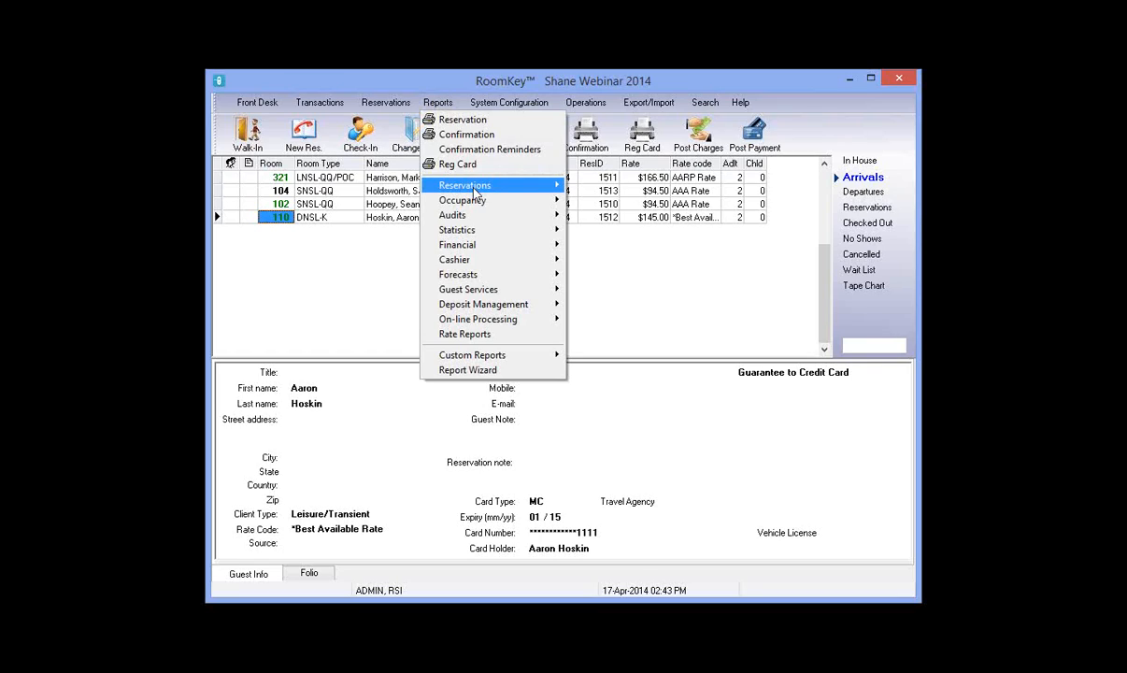
mouse_move(475, 190)
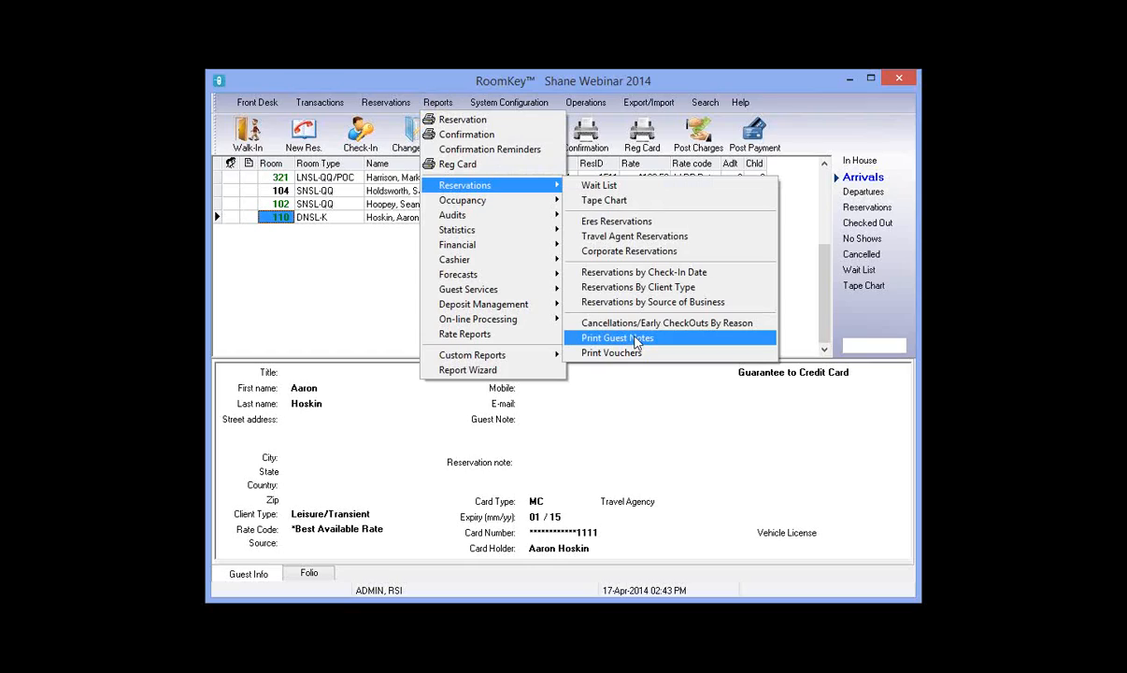
left_click(635, 341)
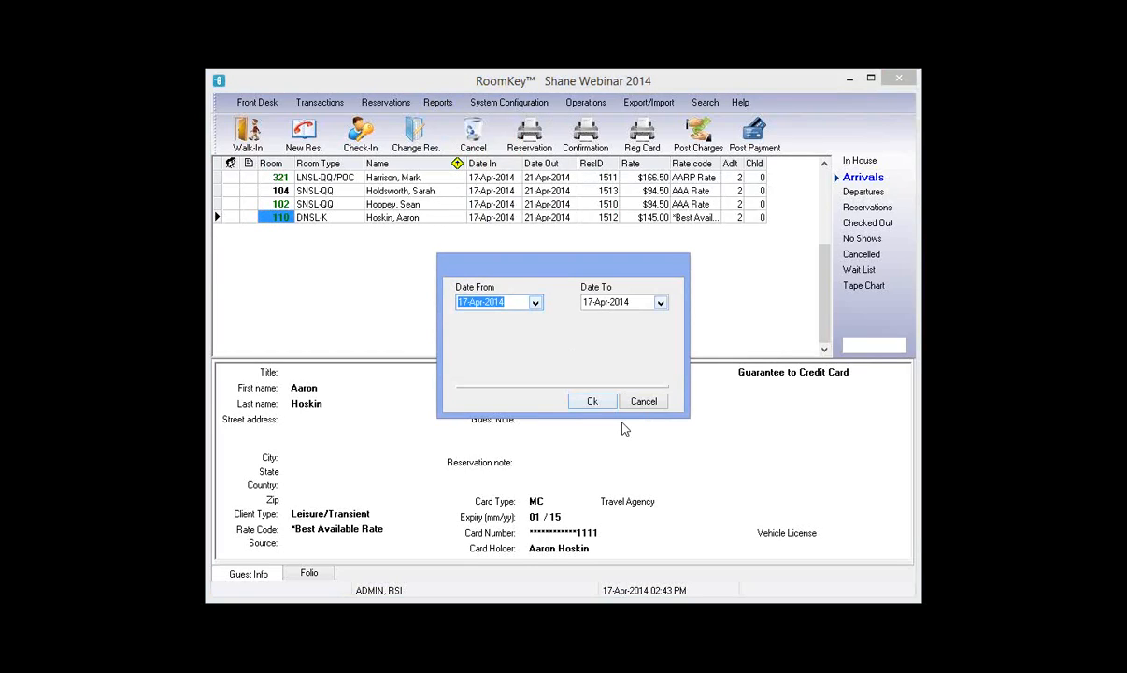
left_click(583, 402)
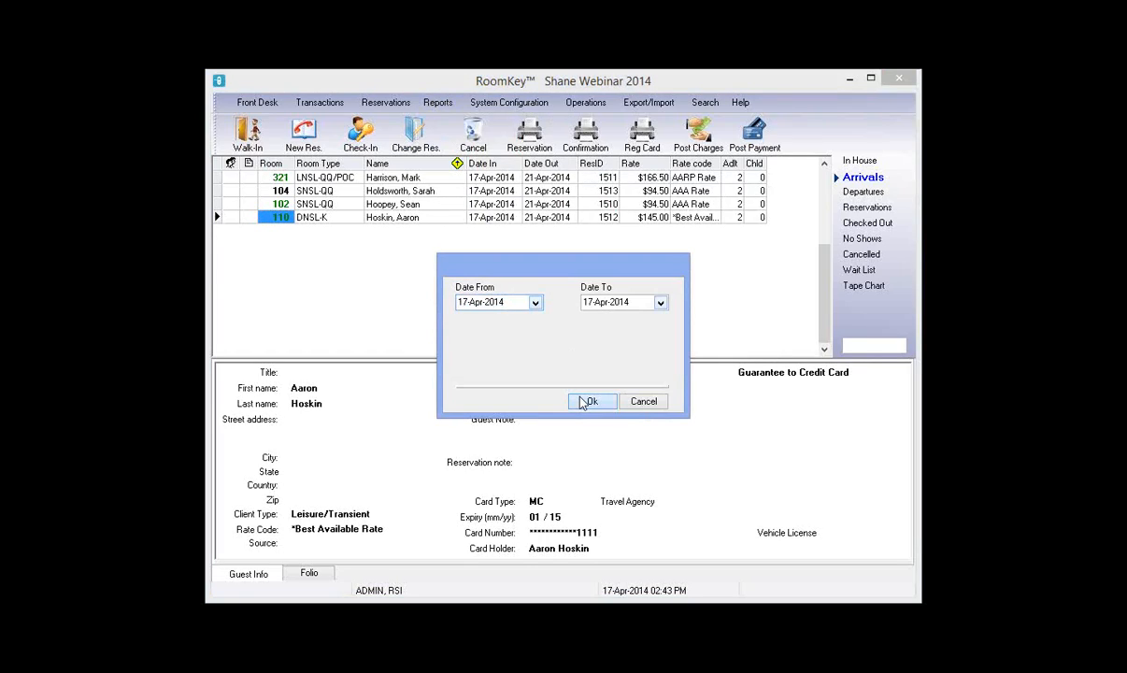
left_click(583, 402)
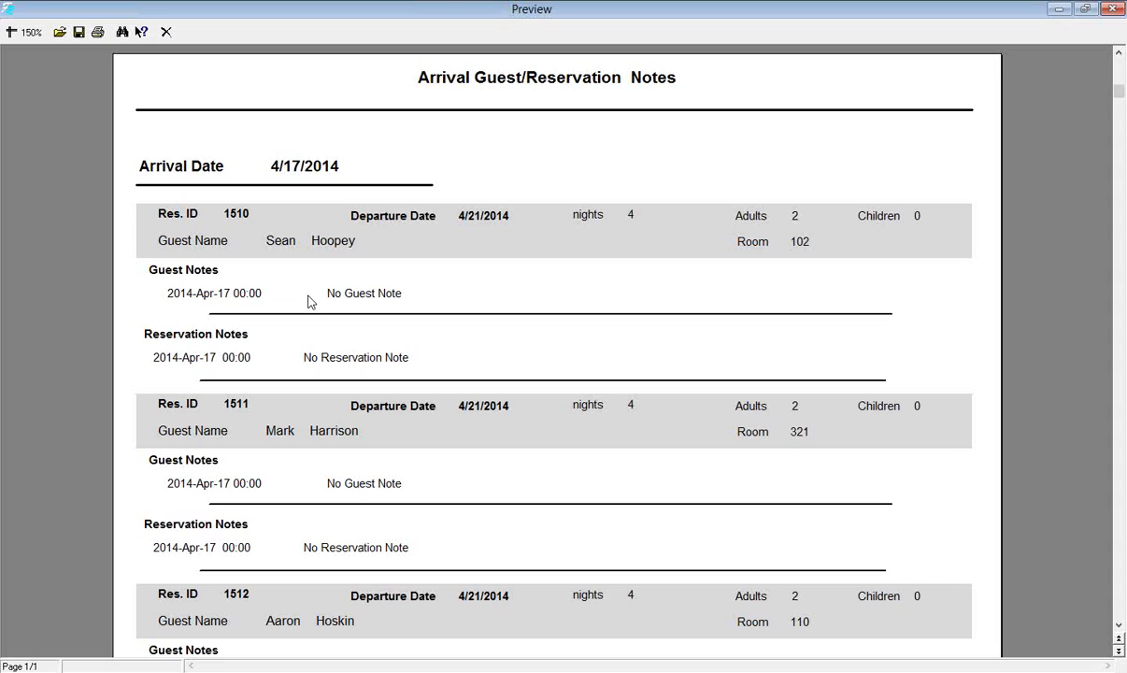
- Examine the guest and reservation notes of every arrival in the report preview, and close the preview
scroll(310, 301, "down", 1)
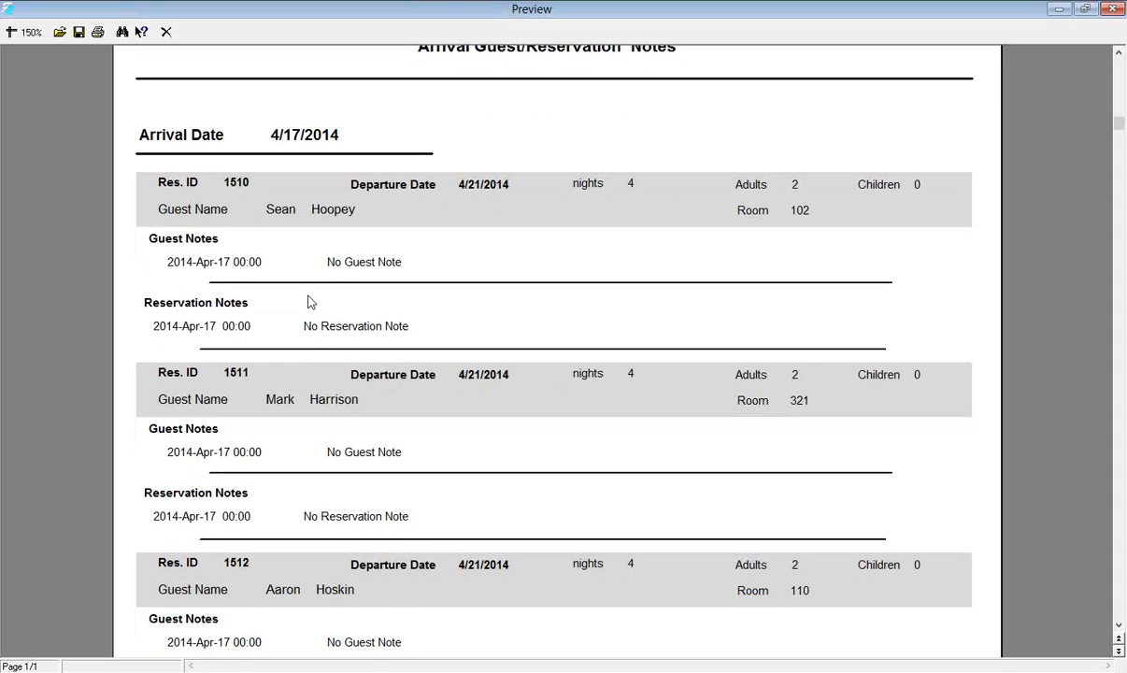
scroll(311, 301, "down", 1)
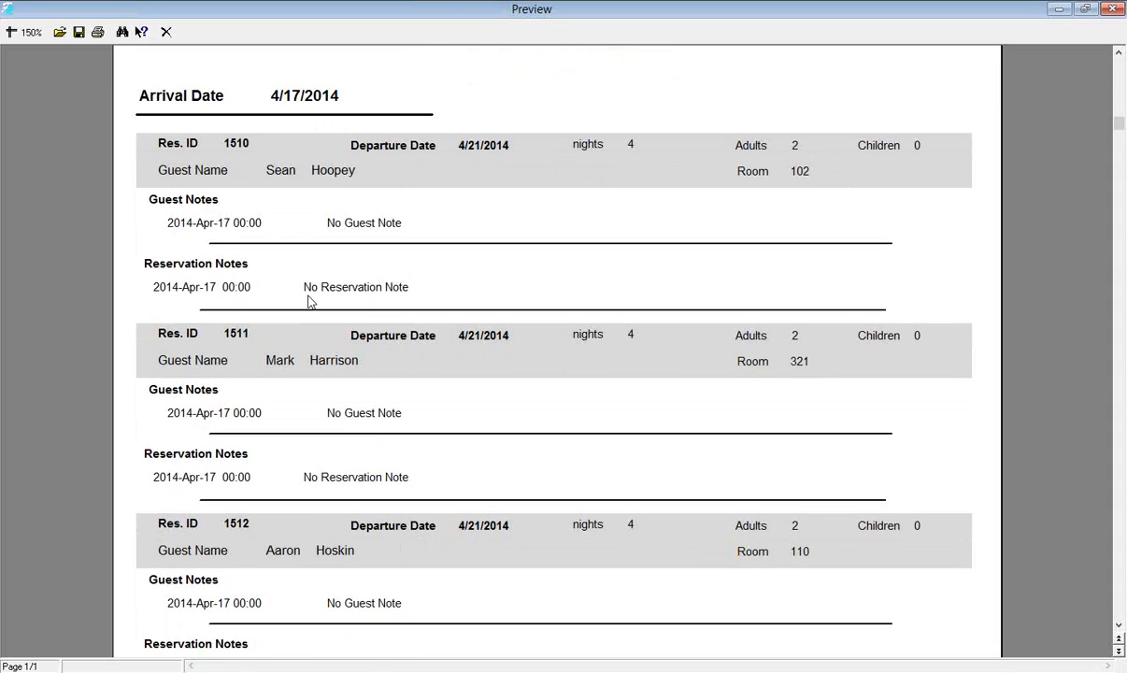
scroll(310, 301, "down", 1)
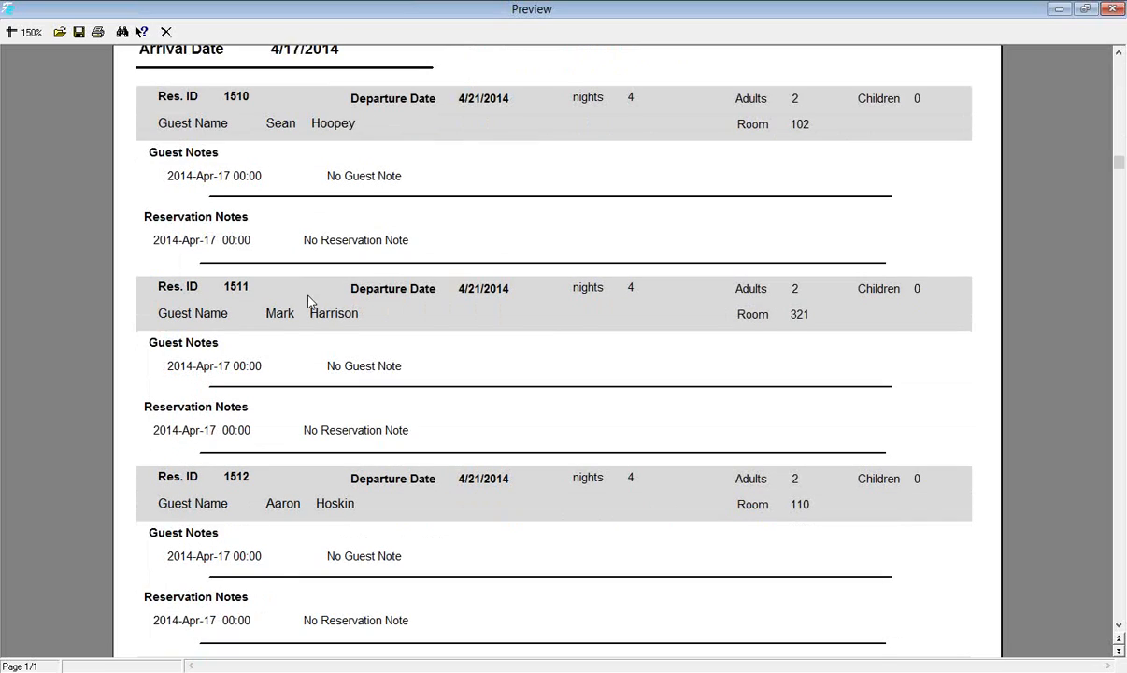
scroll(310, 301, "down", 1)
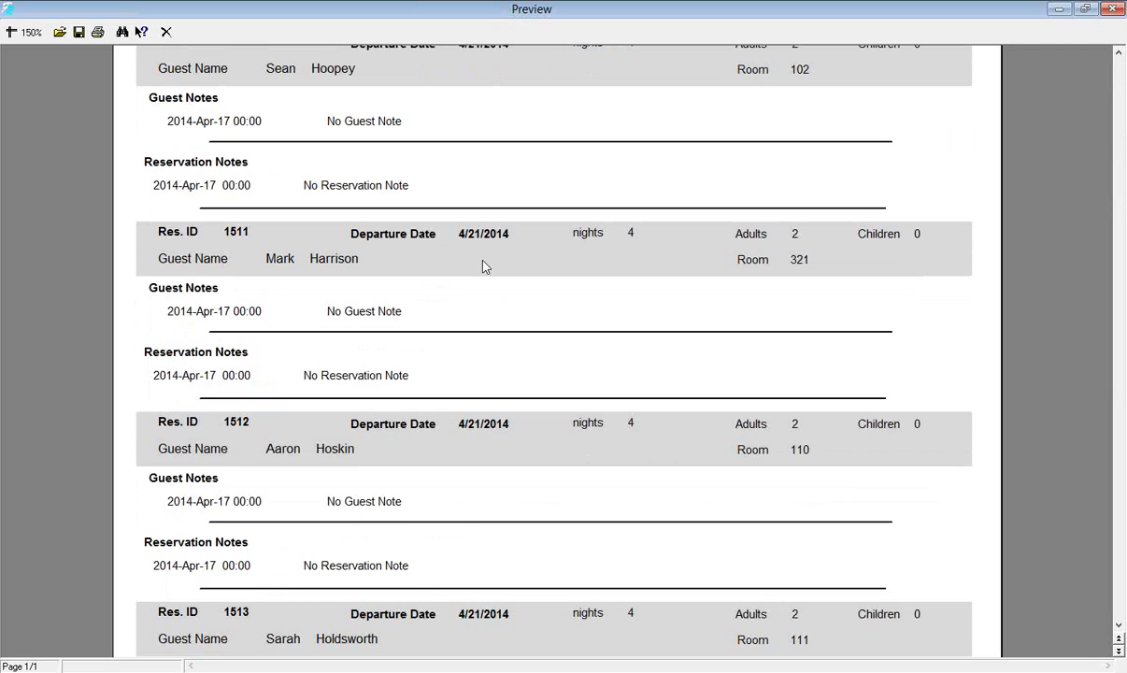
scroll(483, 267, "down", 2)
scroll(483, 266, "down", 5)
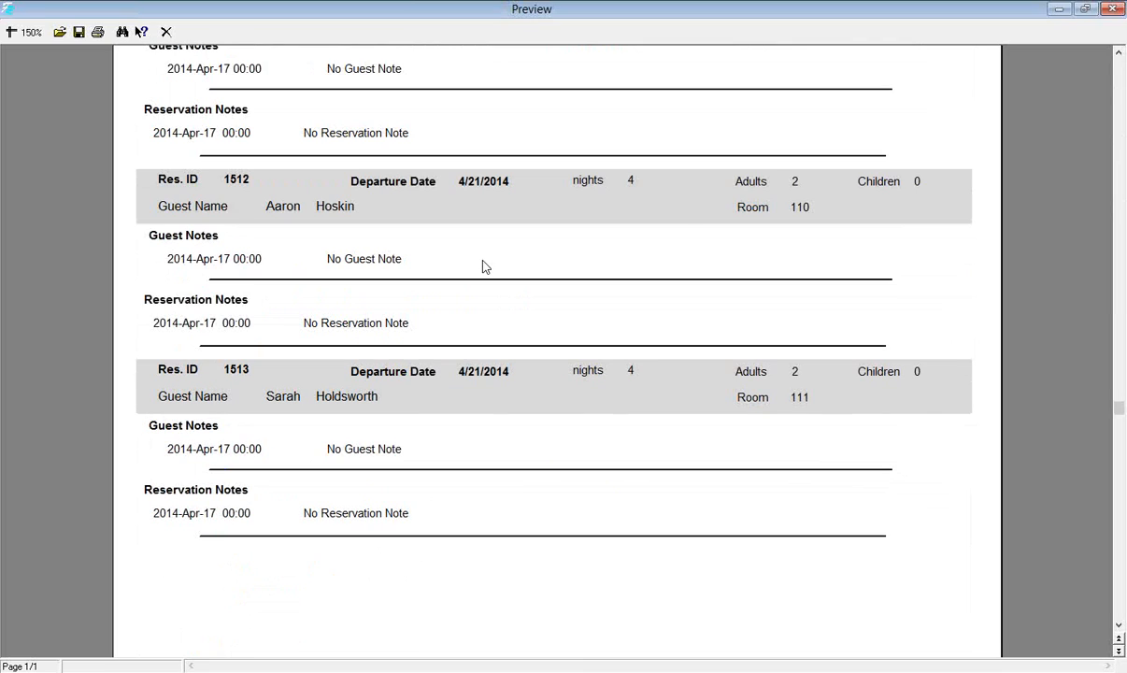
scroll(391, 348, "down", 1)
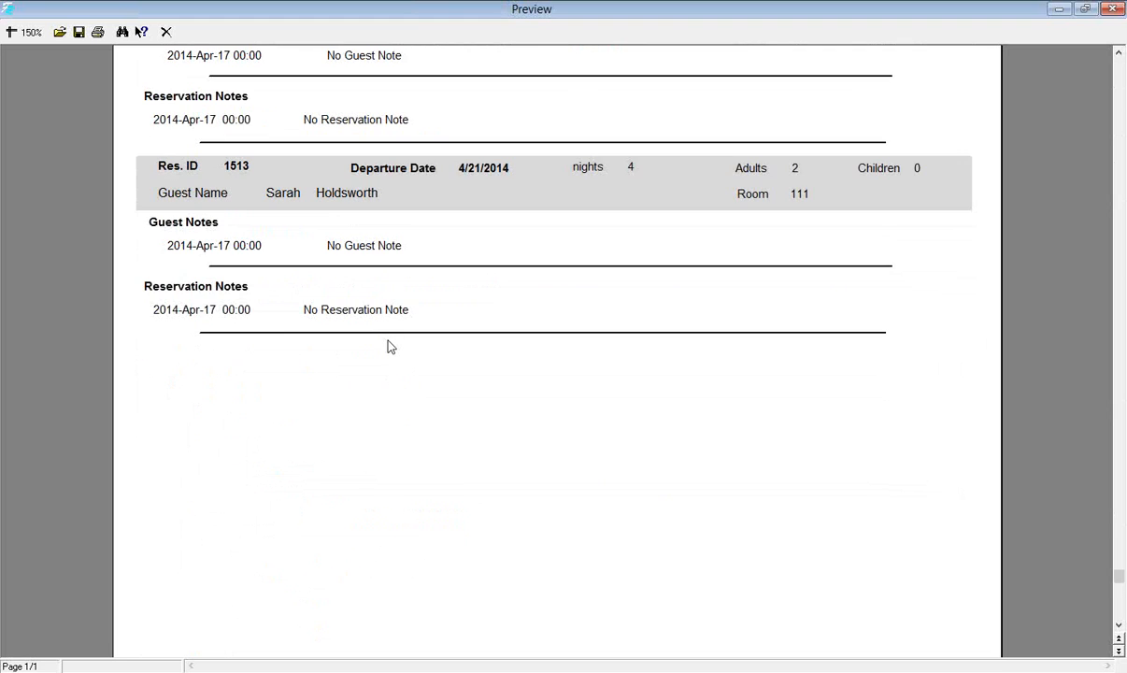
scroll(421, 205, "up", 4)
scroll(425, 243, "up", 1)
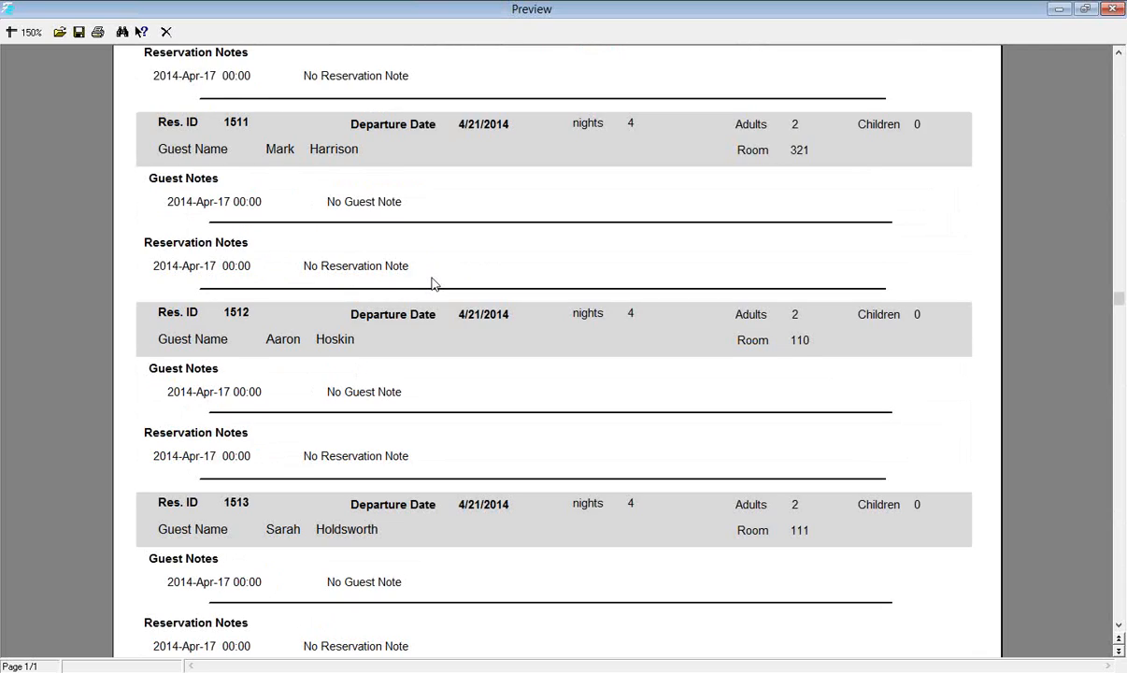
scroll(432, 282, "down", 4)
scroll(433, 284, "down", 2)
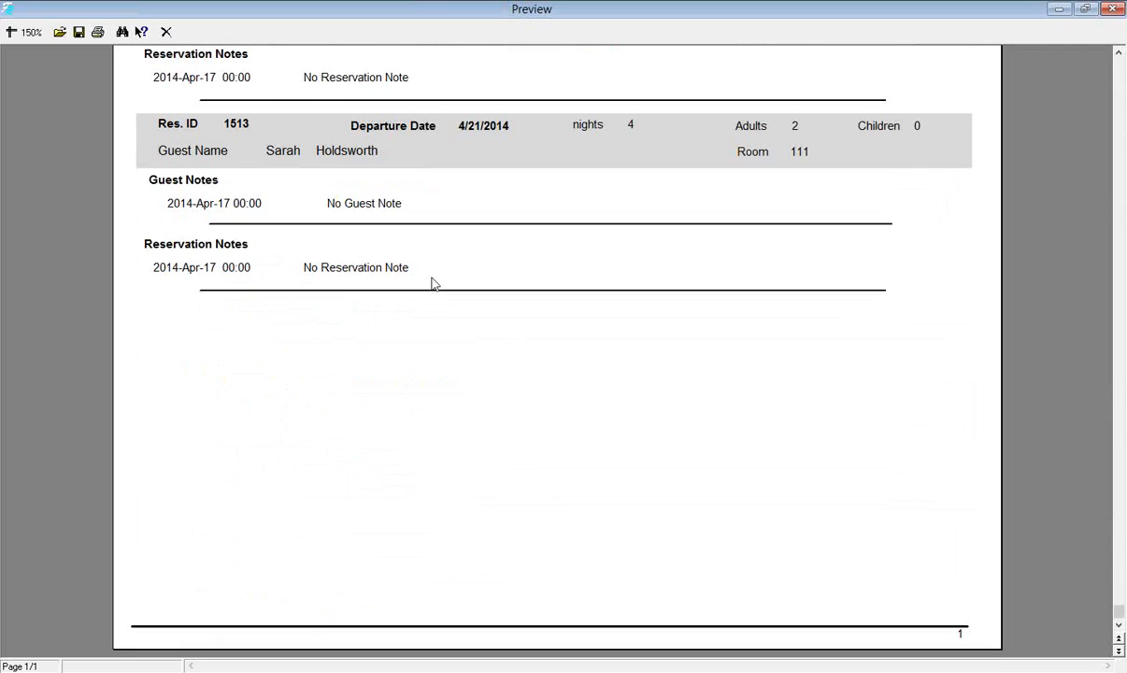
scroll(433, 285, "up", 5)
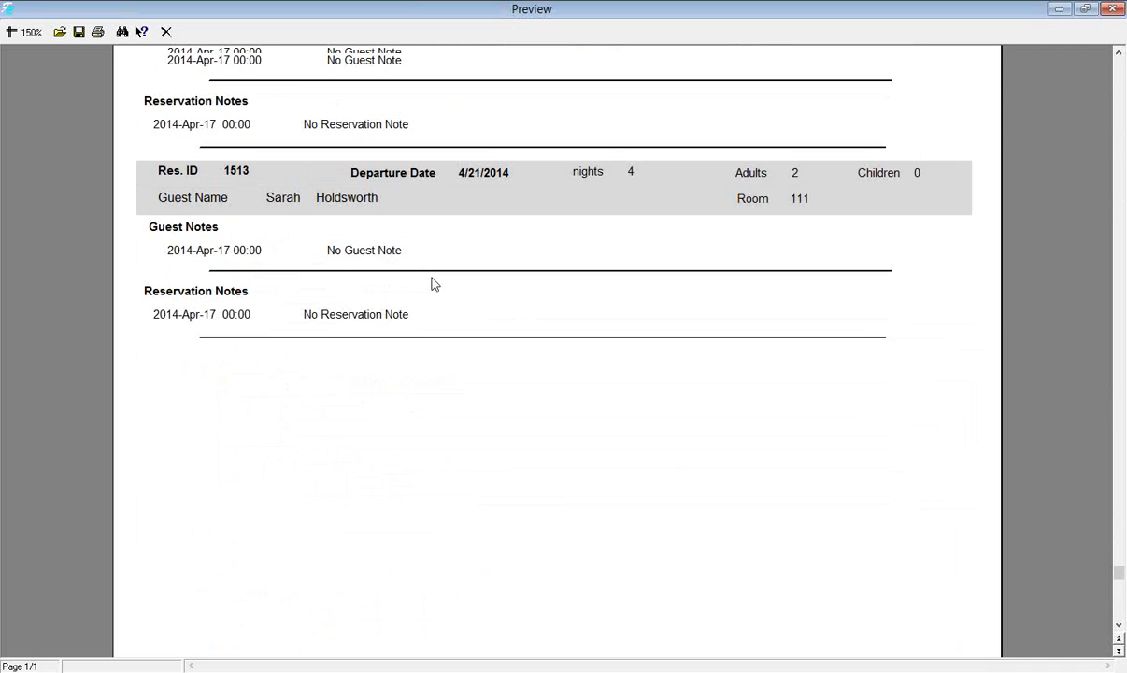
scroll(433, 284, "up", 4)
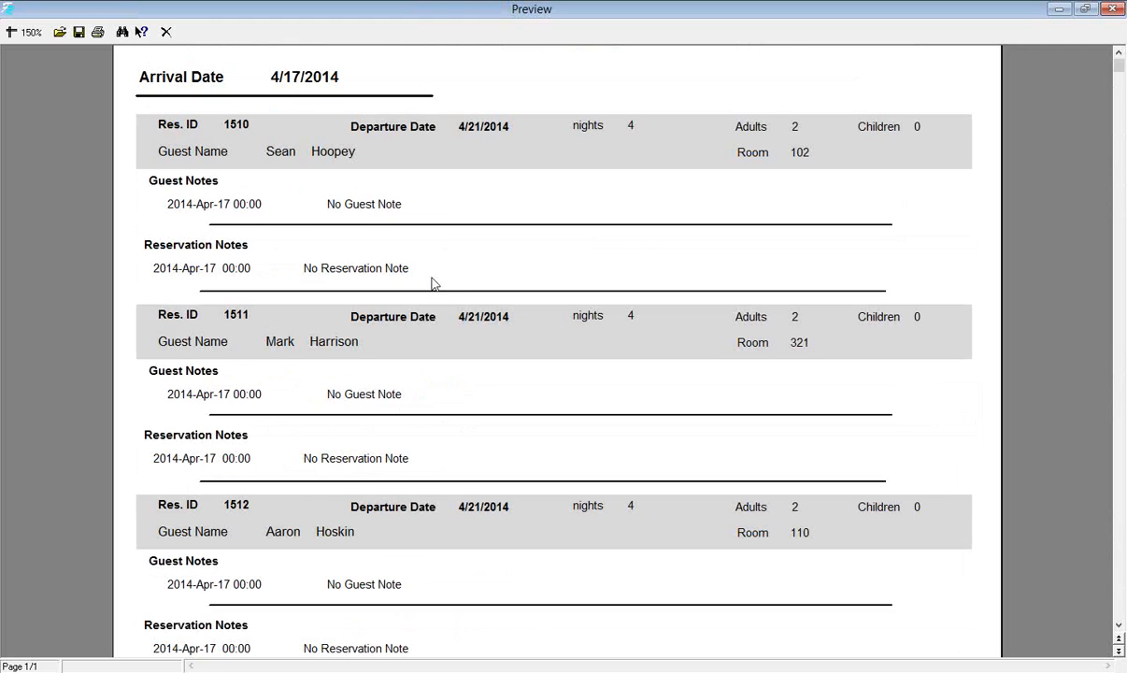
scroll(433, 284, "up", 2)
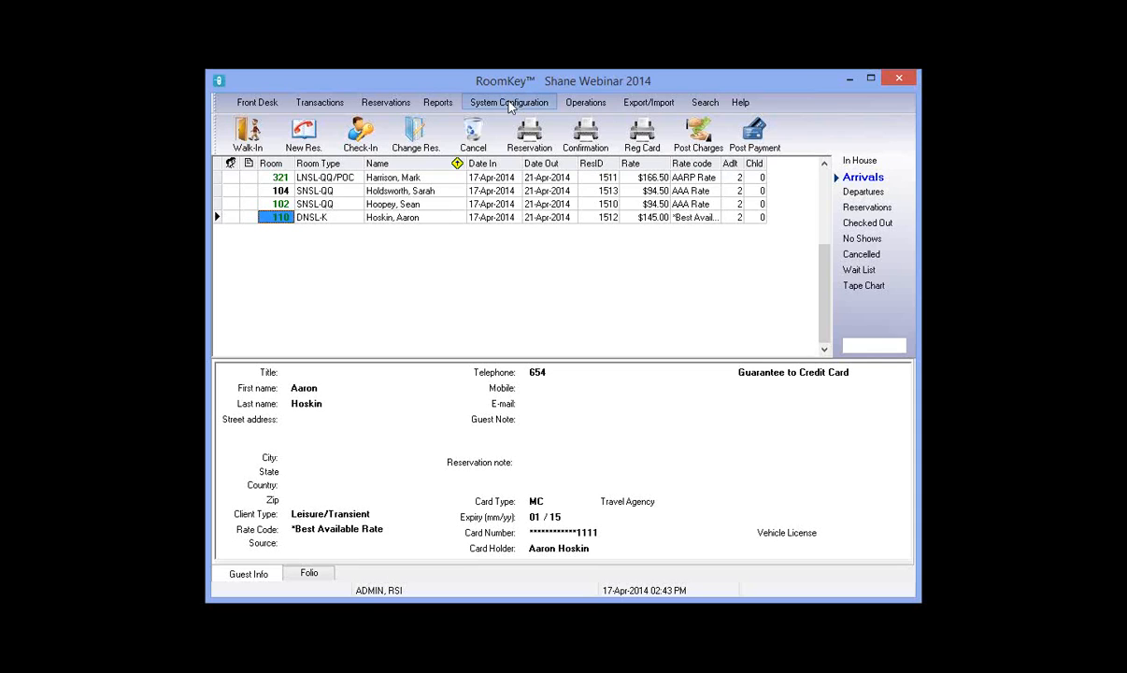
- Open the Guest Services configuration and view the Pet Fee service's settings in edit mode, cancelling without changes
left_click(510, 104)
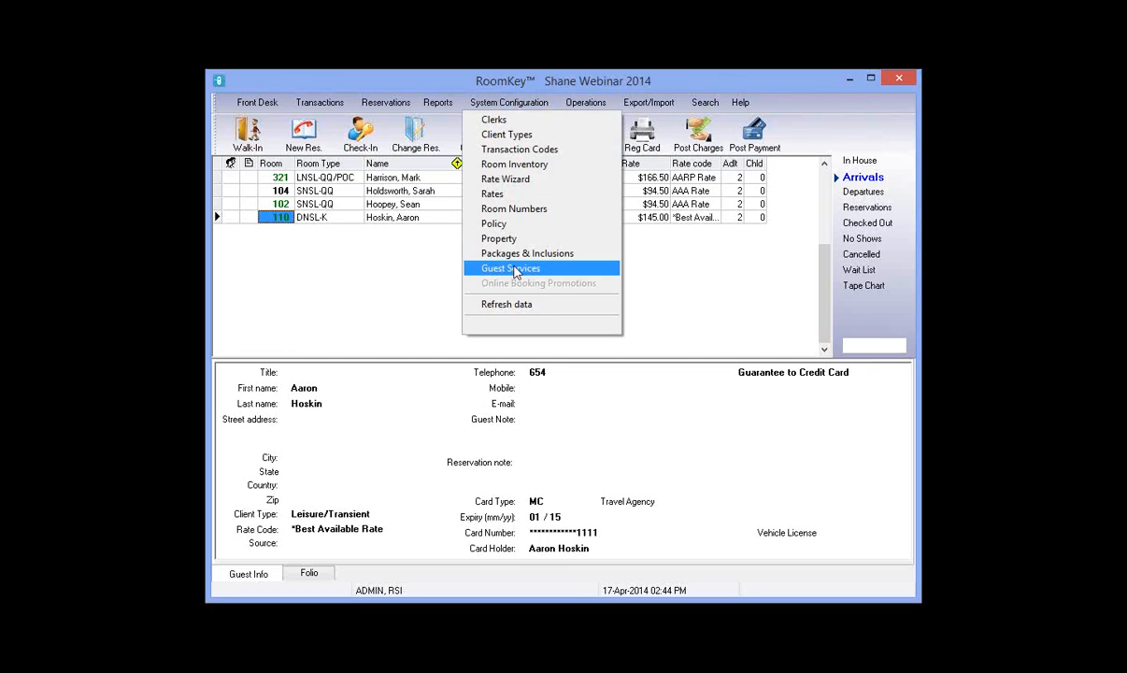
left_click(512, 269)
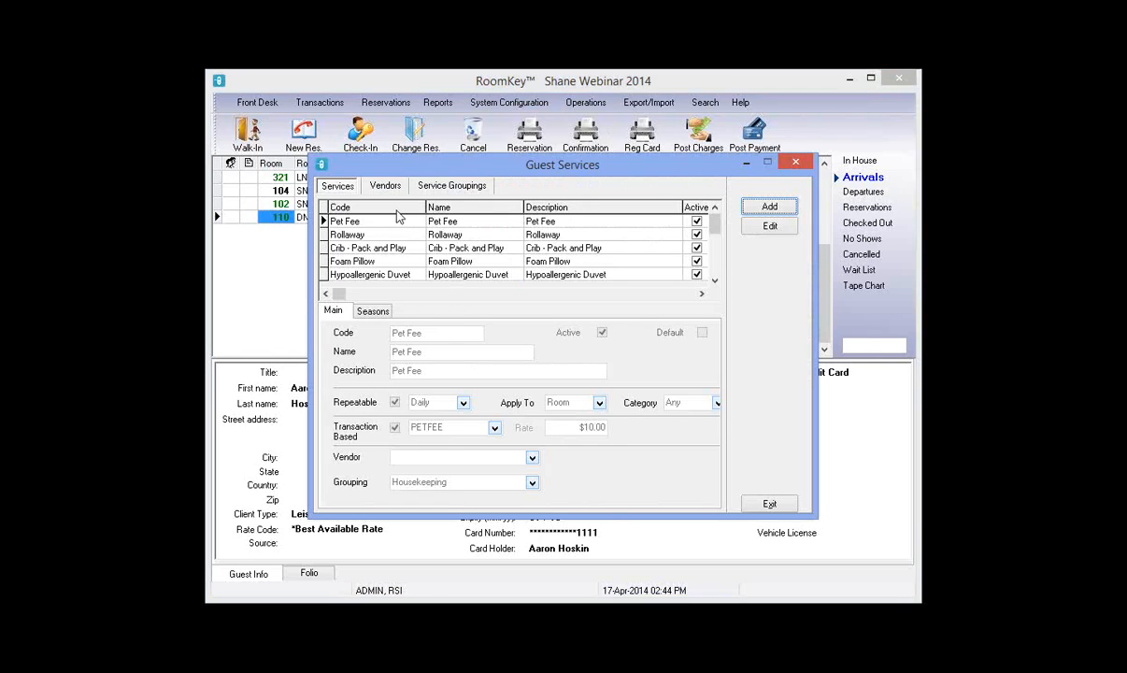
left_click(441, 224)
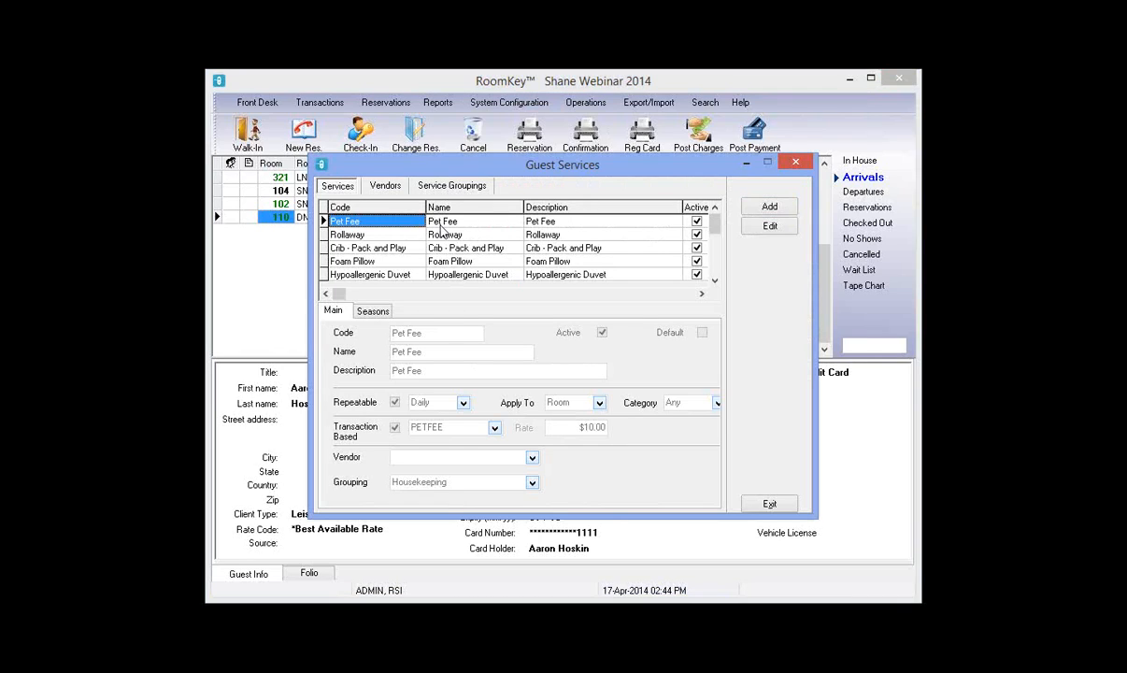
left_click(443, 224)
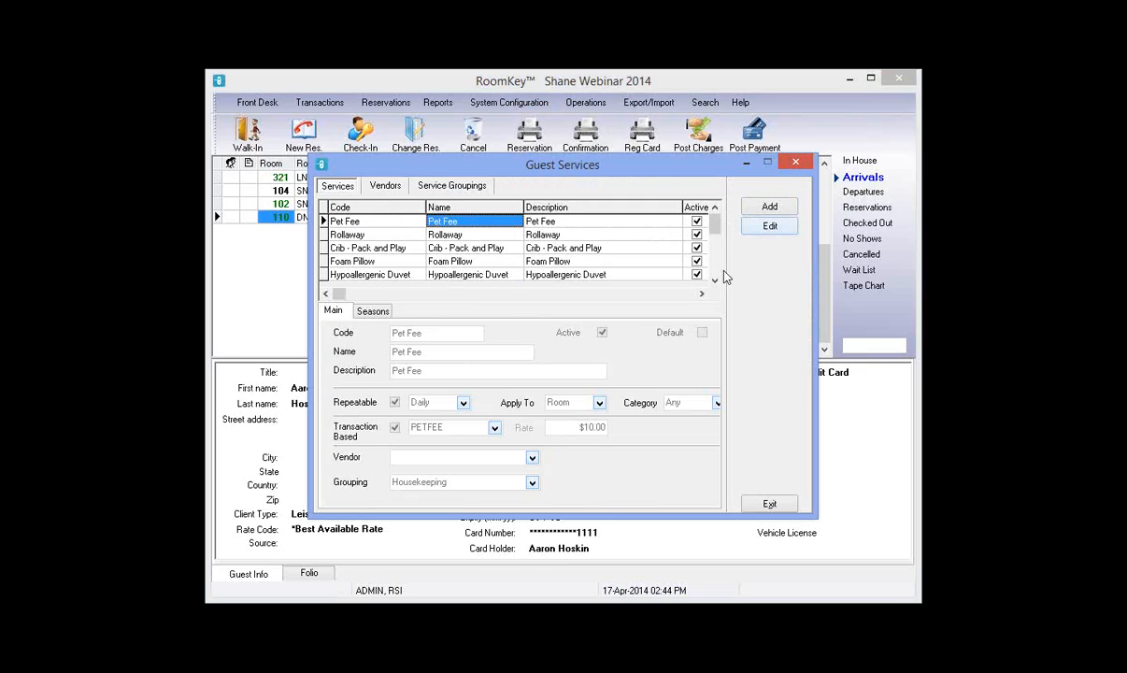
left_click(769, 225)
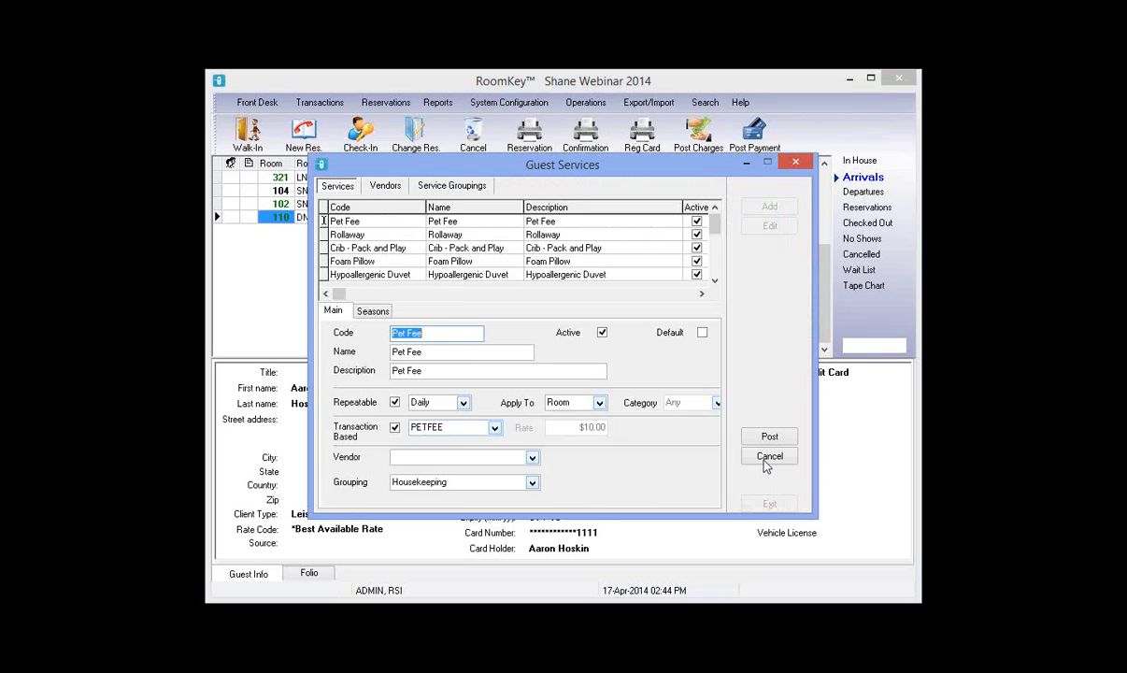
- View the Rollaway service's repeat and transaction settings in edit mode and cancel the edit
left_click(402, 236)
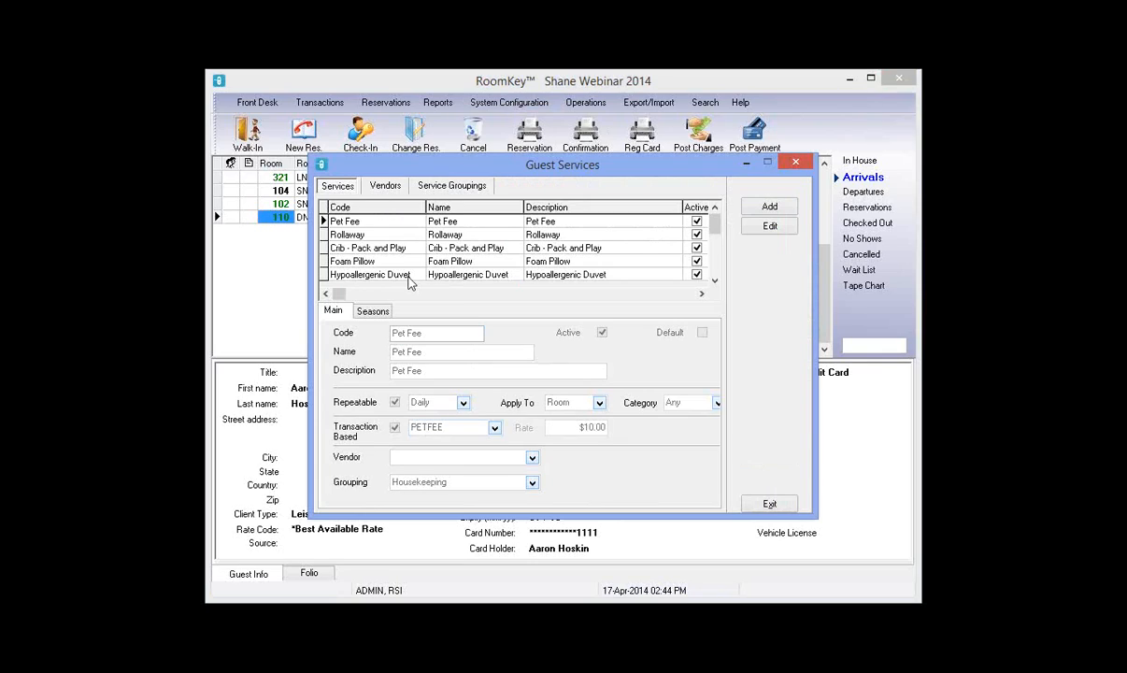
left_click(771, 227)
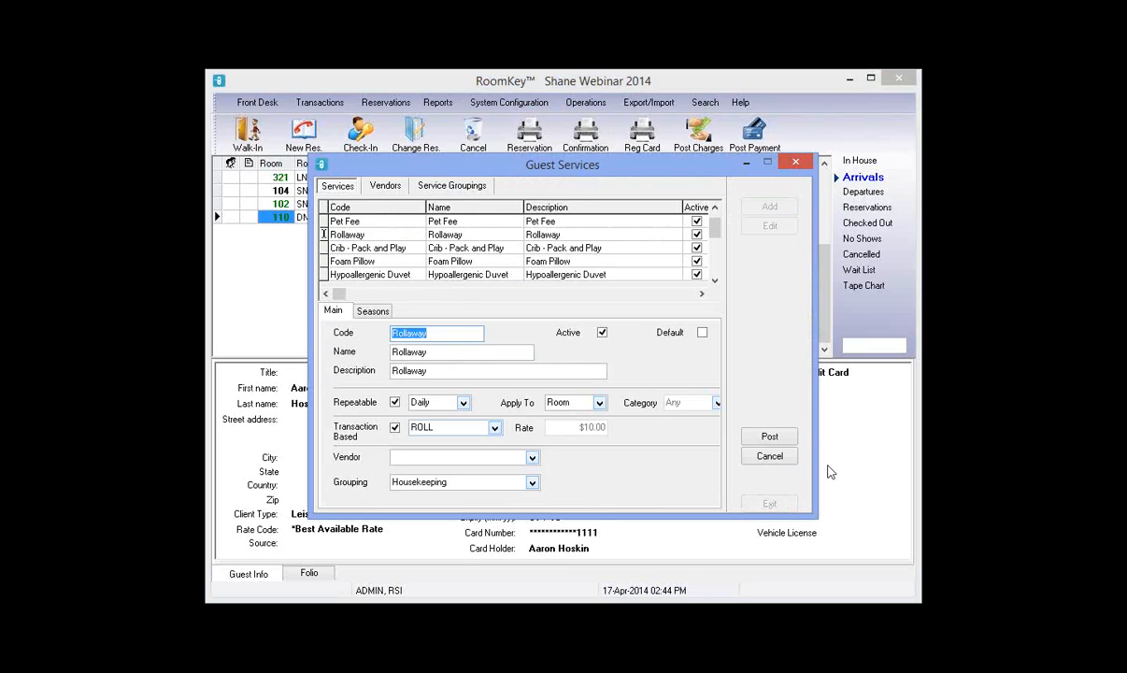
left_click(771, 456)
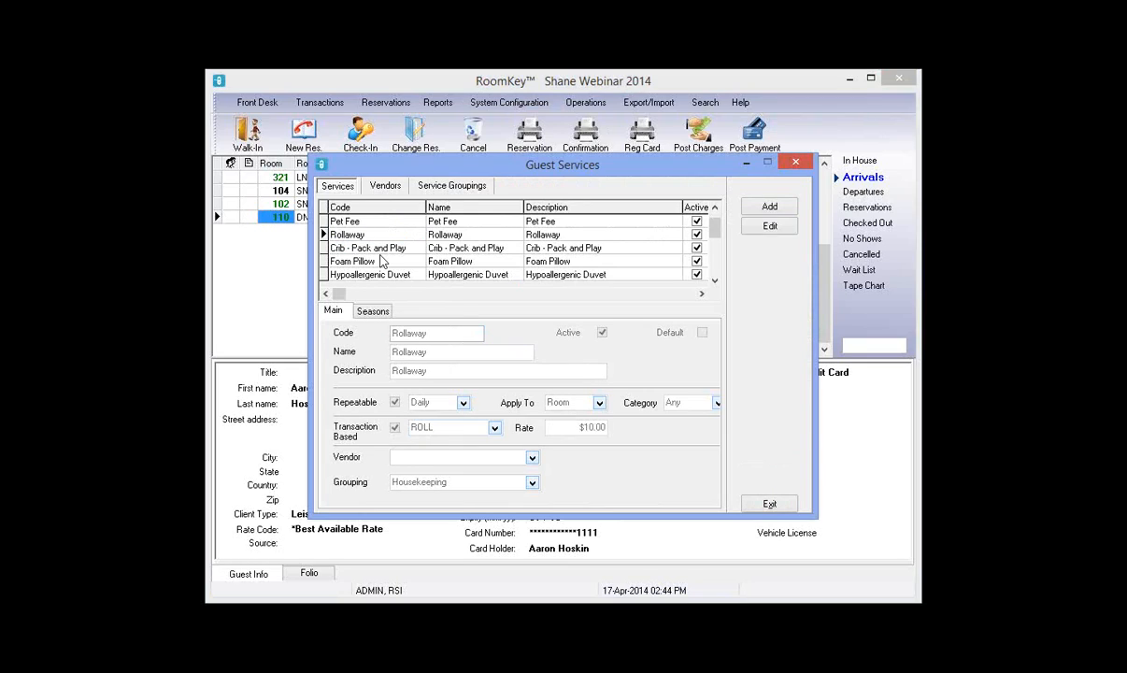
- View the Crib - Pack and Play service's settings in edit mode and cancel the edit
left_click(494, 249)
left_click(770, 227)
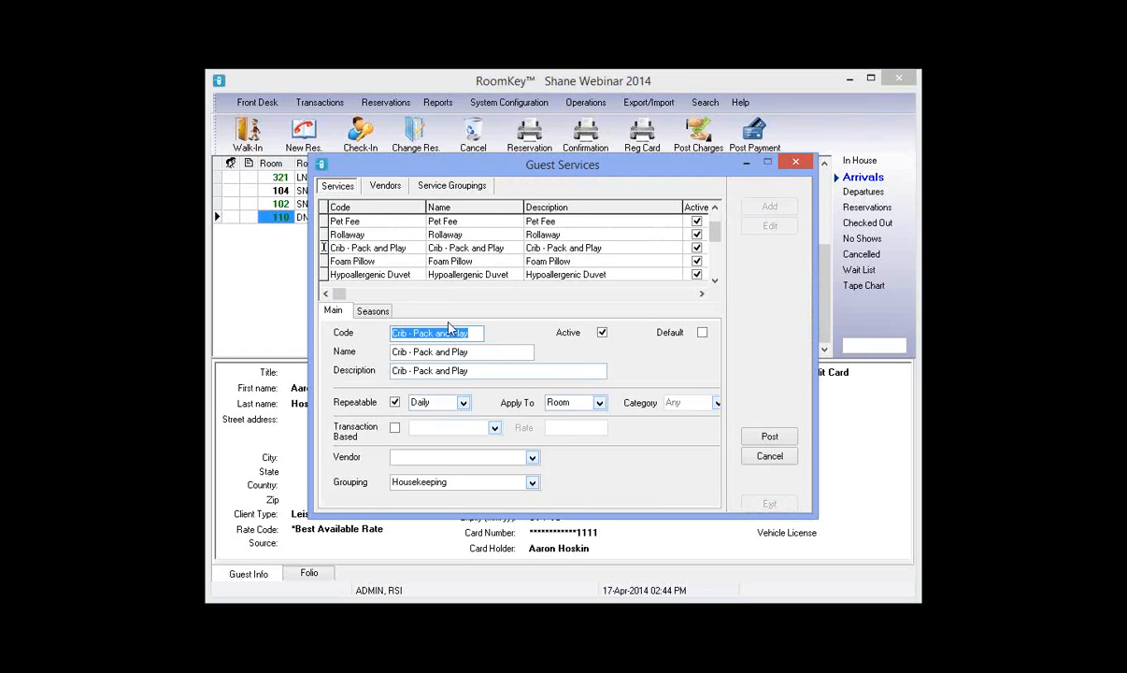
left_click(769, 456)
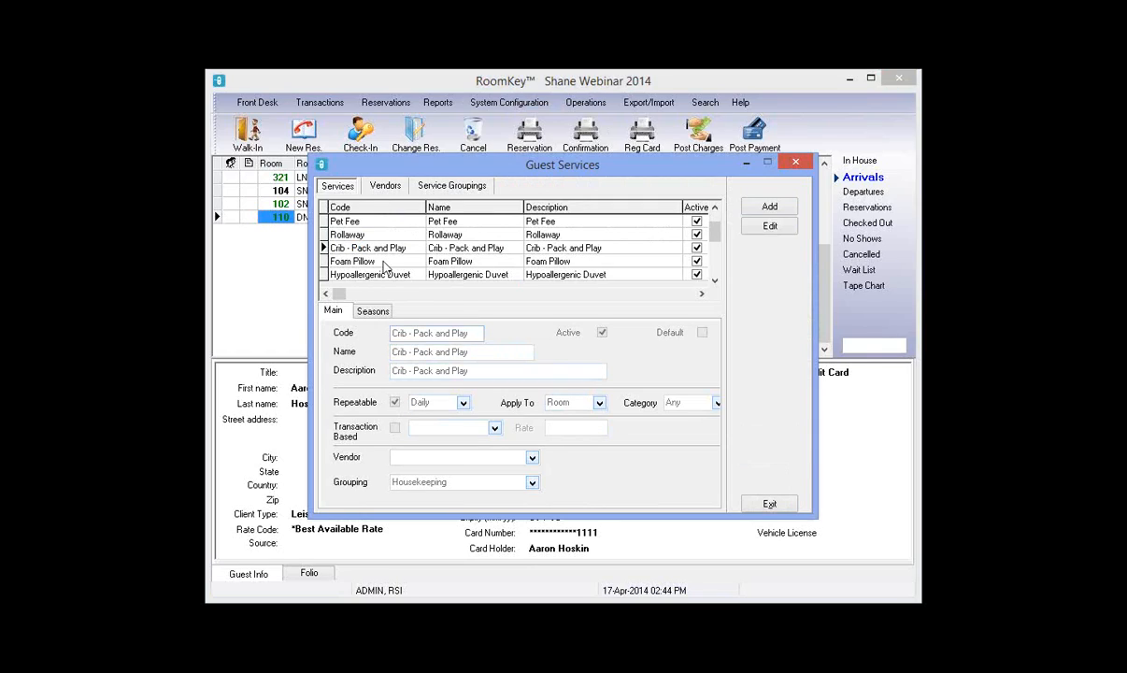
- View the settings of the Foam Pillow and Hypoallergenic Duvet services
left_click(385, 265)
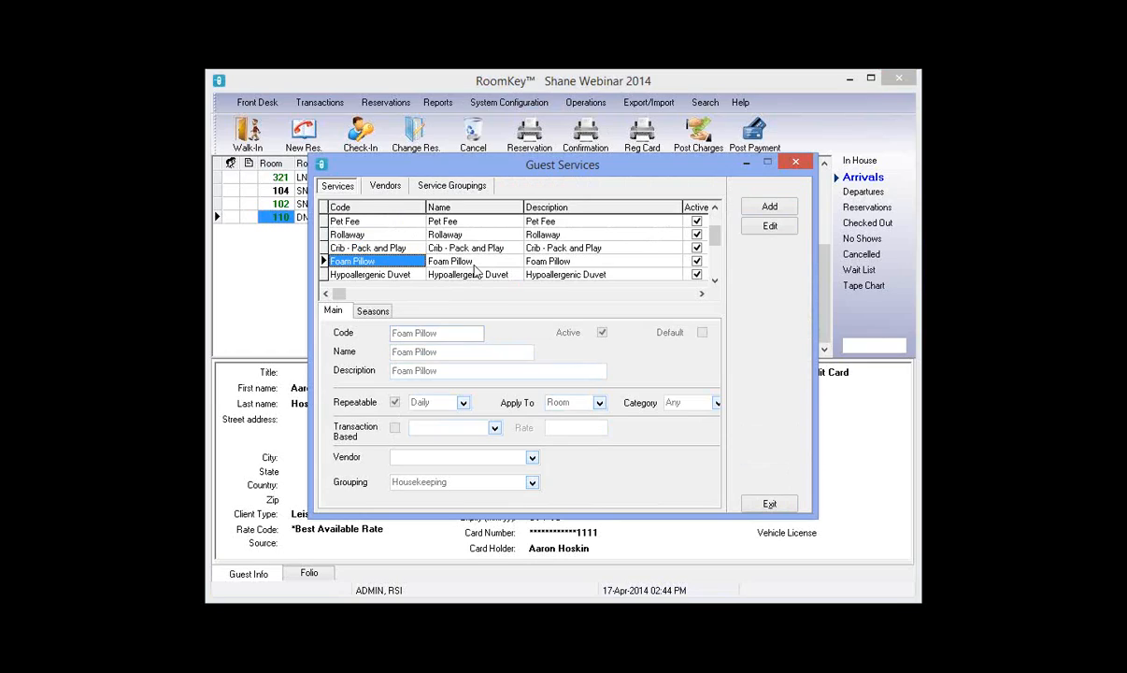
key("Tab")
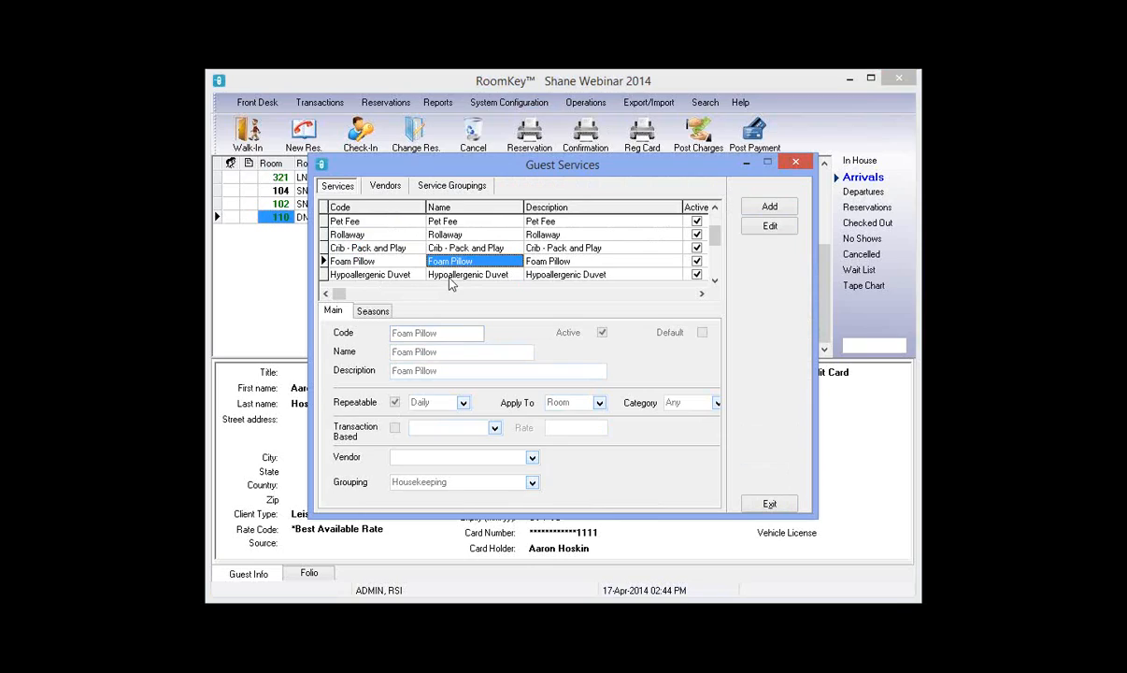
left_click(450, 278)
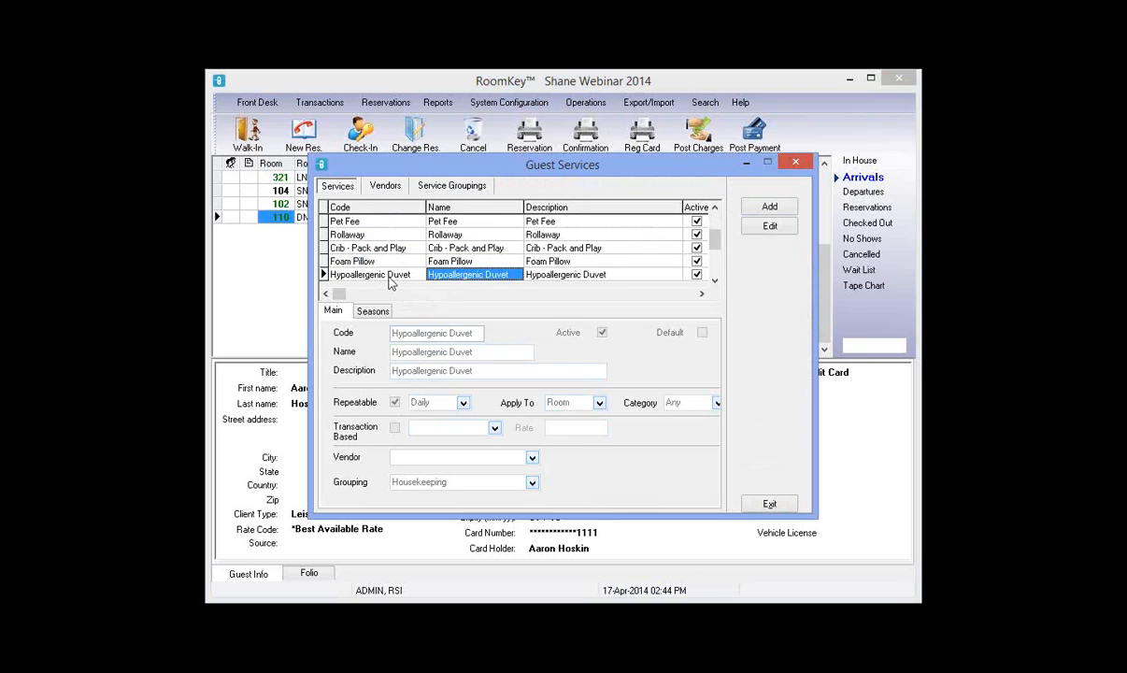
- Examine the settings of the Kayak Full Day, Kayak Rental - Child and Kayak Rental - Adult services, and return to the Pet Fee service
key("Up")
key("Down")
key("Down")
key("Down")
key("Down")
key("Down")
key("Down")
key("Down")
key("Down")
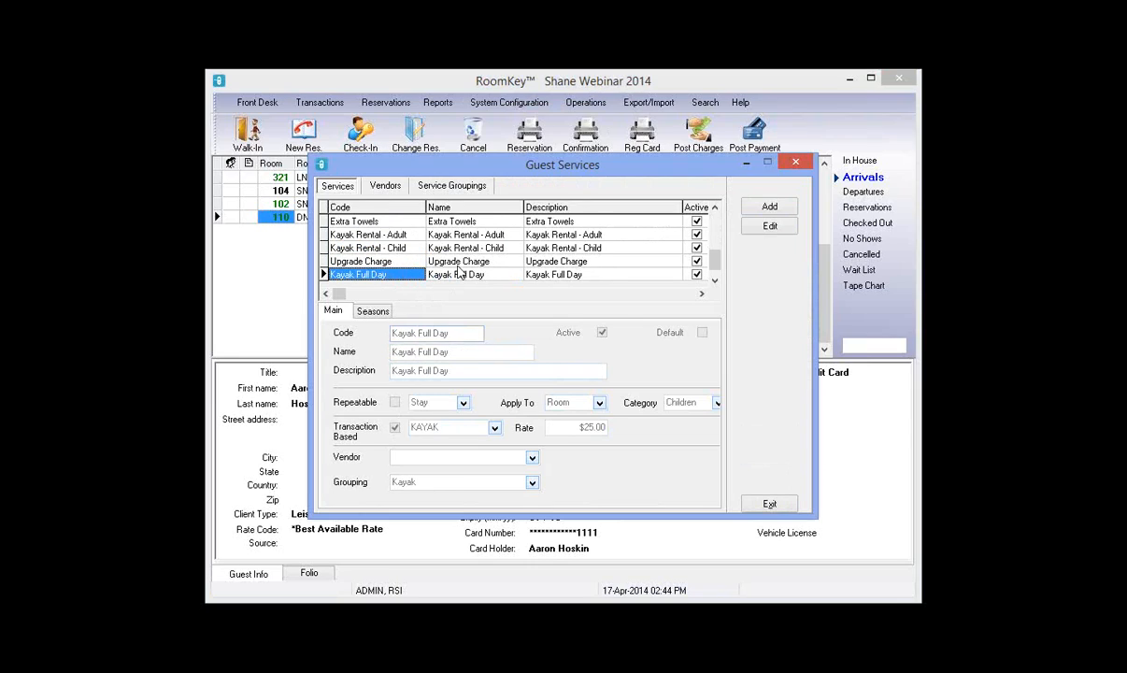
key("Down")
key("Up")
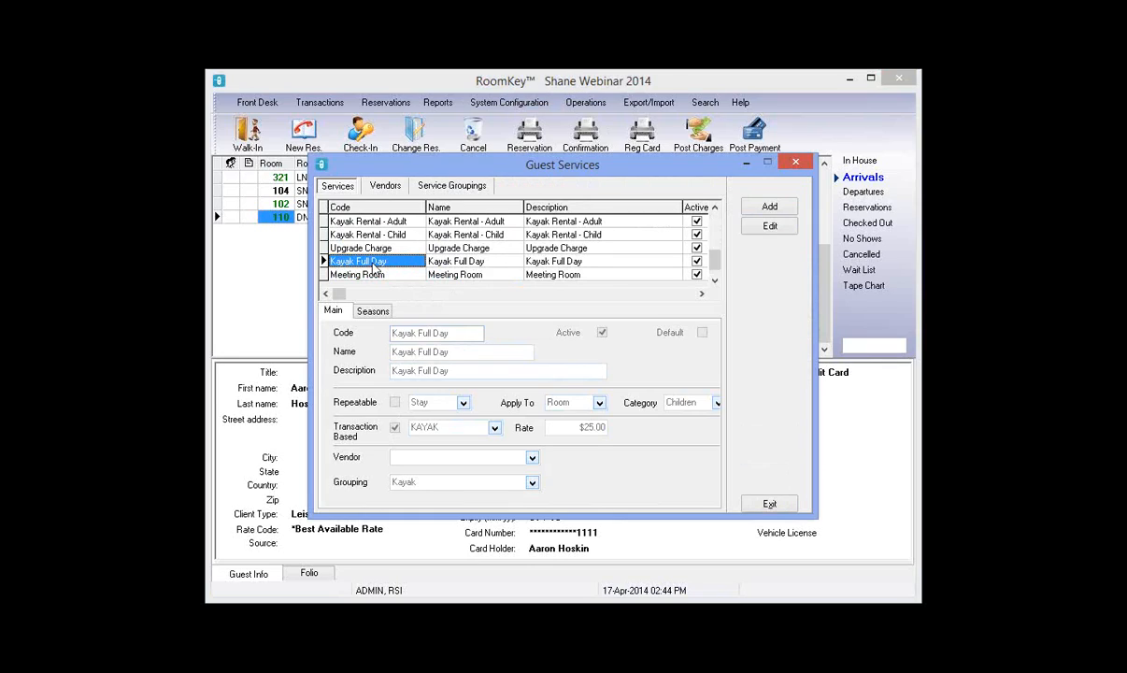
left_click(399, 235)
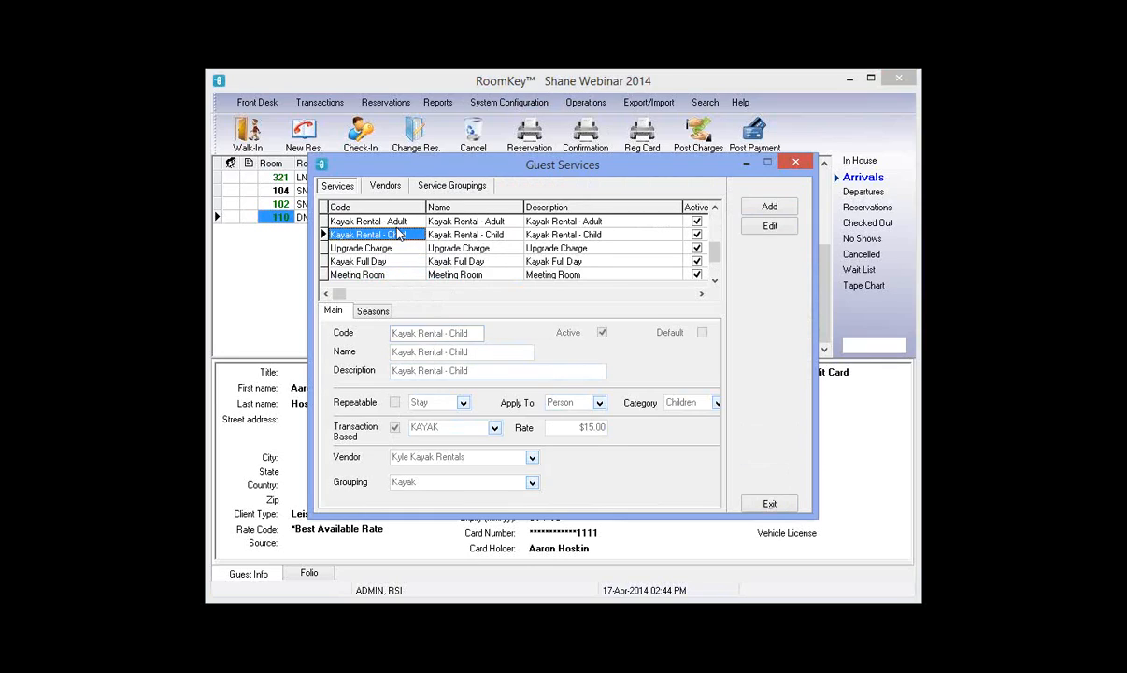
left_click(395, 223)
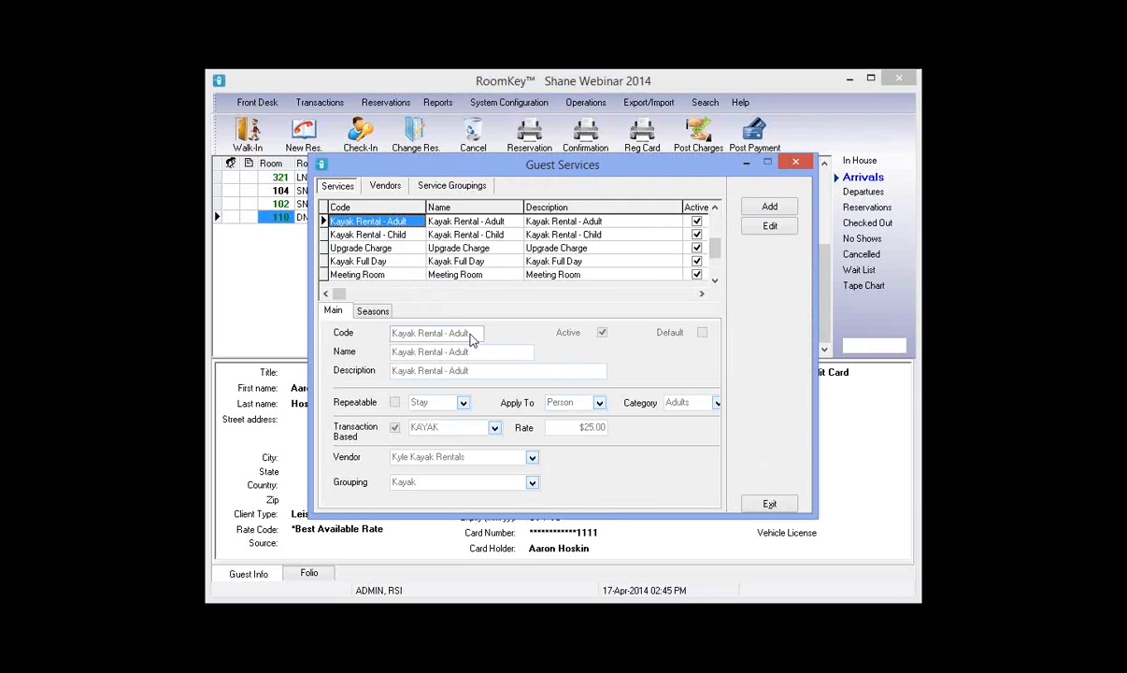
key("ctrl+Home")
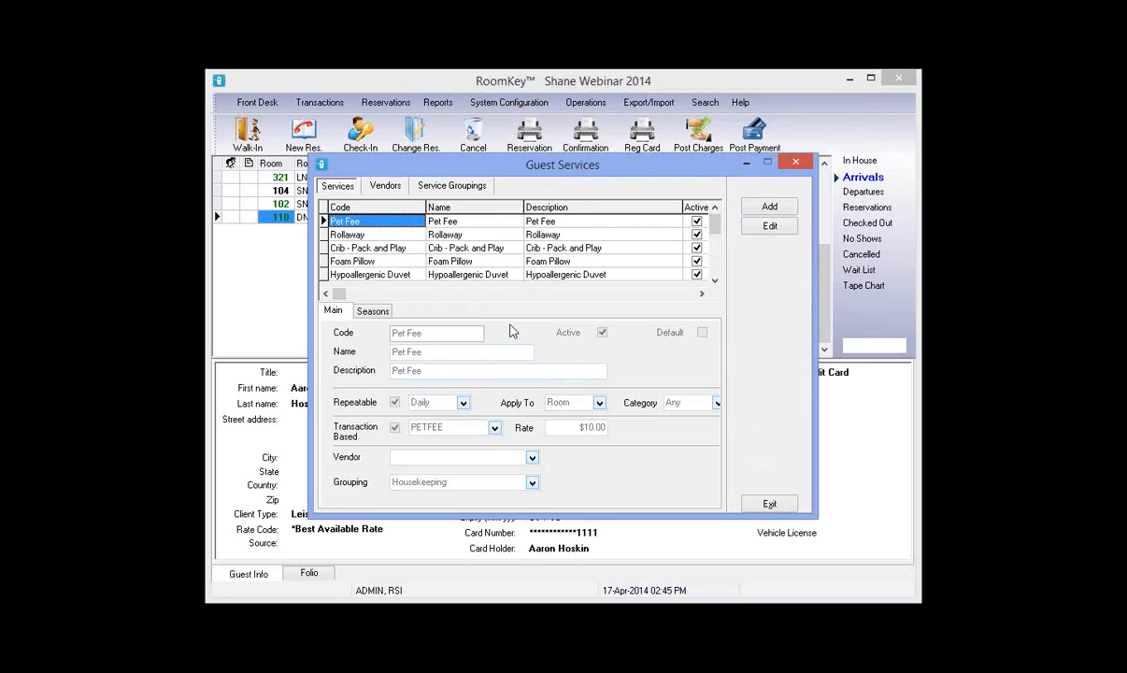
left_click(552, 221)
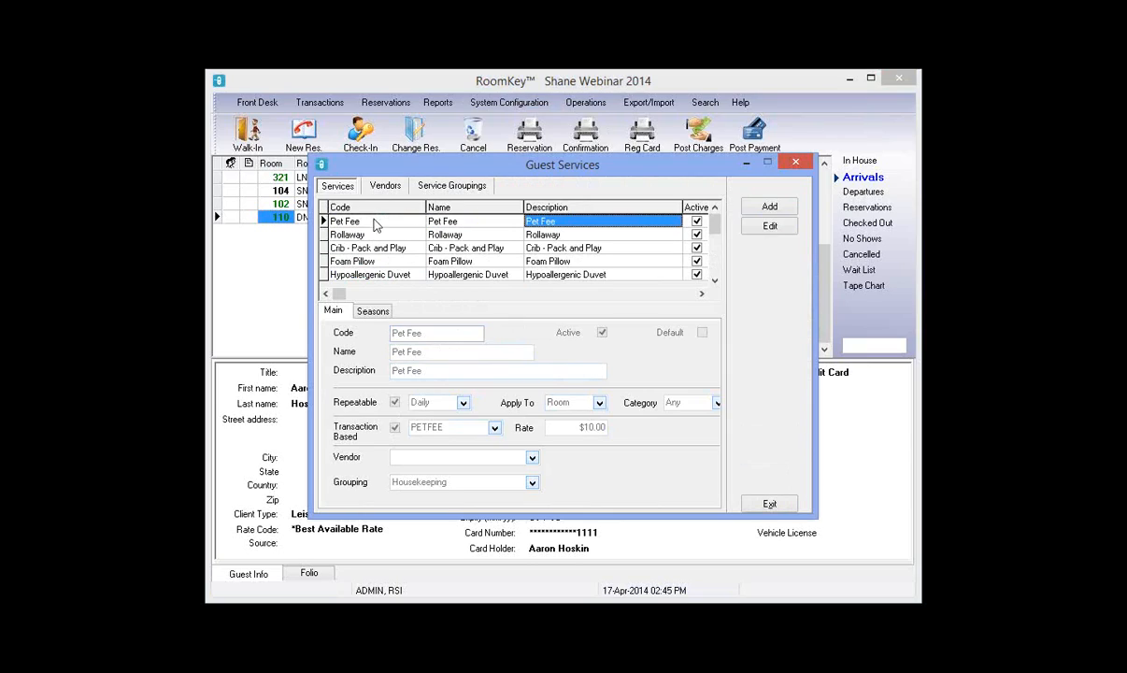
left_click(374, 222)
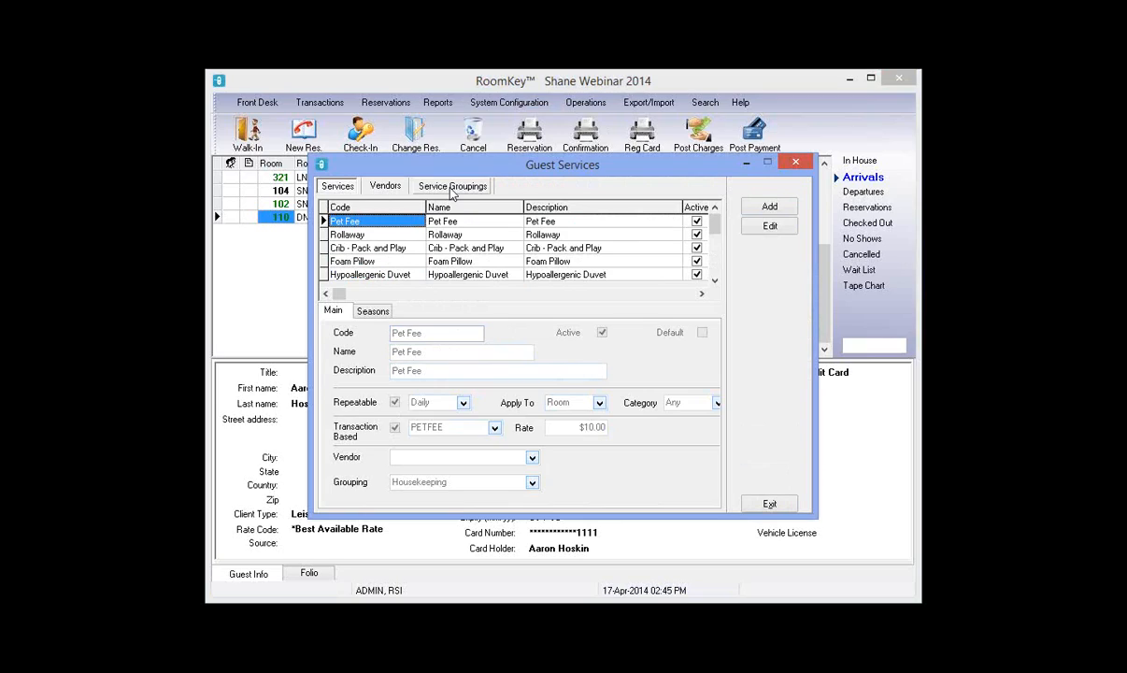
- Start a new service grouping named House, cancel it, and return to the services list
left_click(452, 188)
left_click(769, 208)
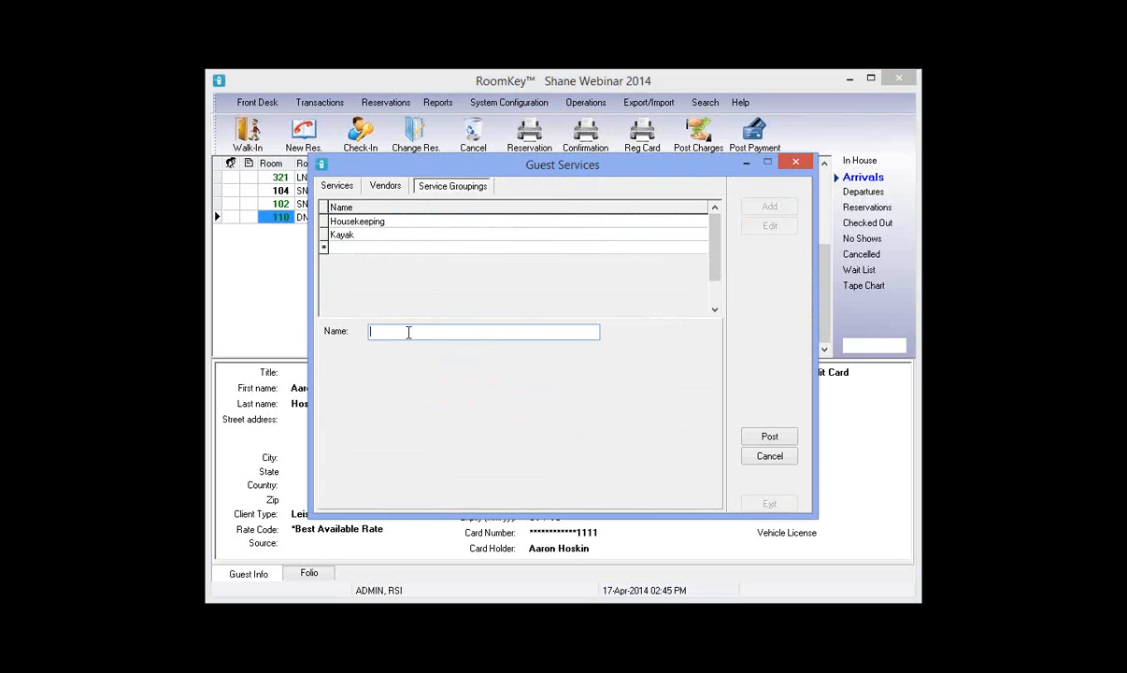
type("House")
left_click(770, 456)
left_click(379, 227)
left_click(338, 186)
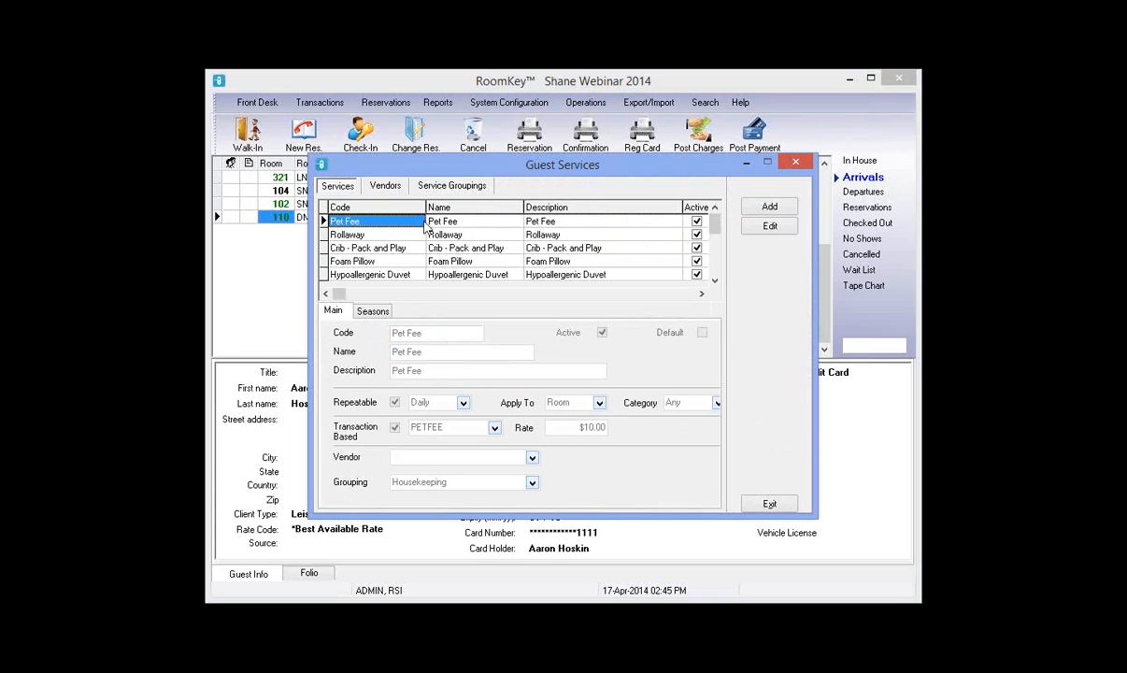
- View the grouping options for the Pet Fee service in edit mode and cancel the edit
left_click(770, 228)
left_click(530, 482)
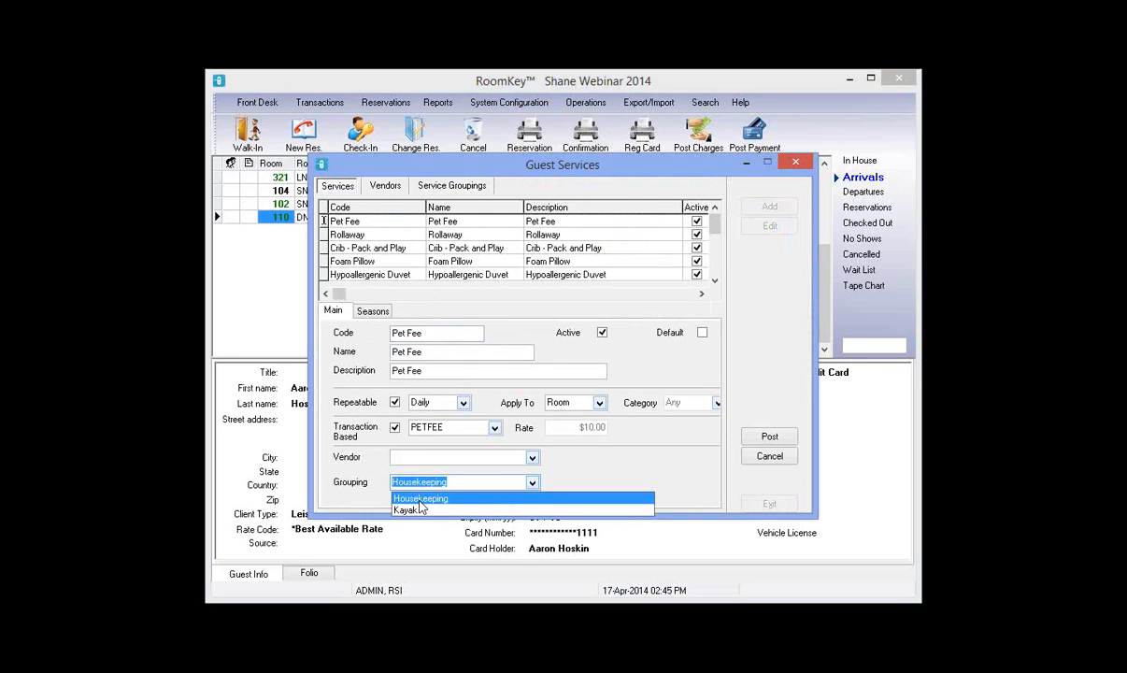
left_click(770, 458)
- Review the services from Crib - Pack and Play down to the kayak rentals, and close the Guest Services configuration
left_click(406, 249)
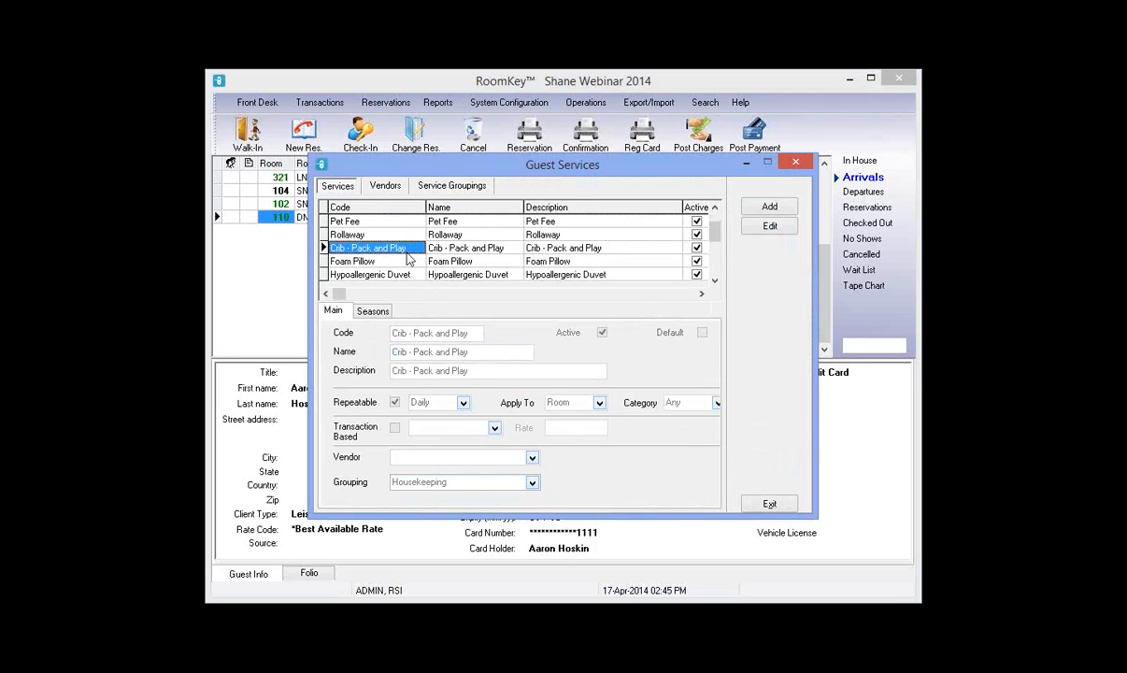
key("Down")
key("Down")
key("Down")
key("Down")
key("Down")
key("Down")
key("Up")
key("Up")
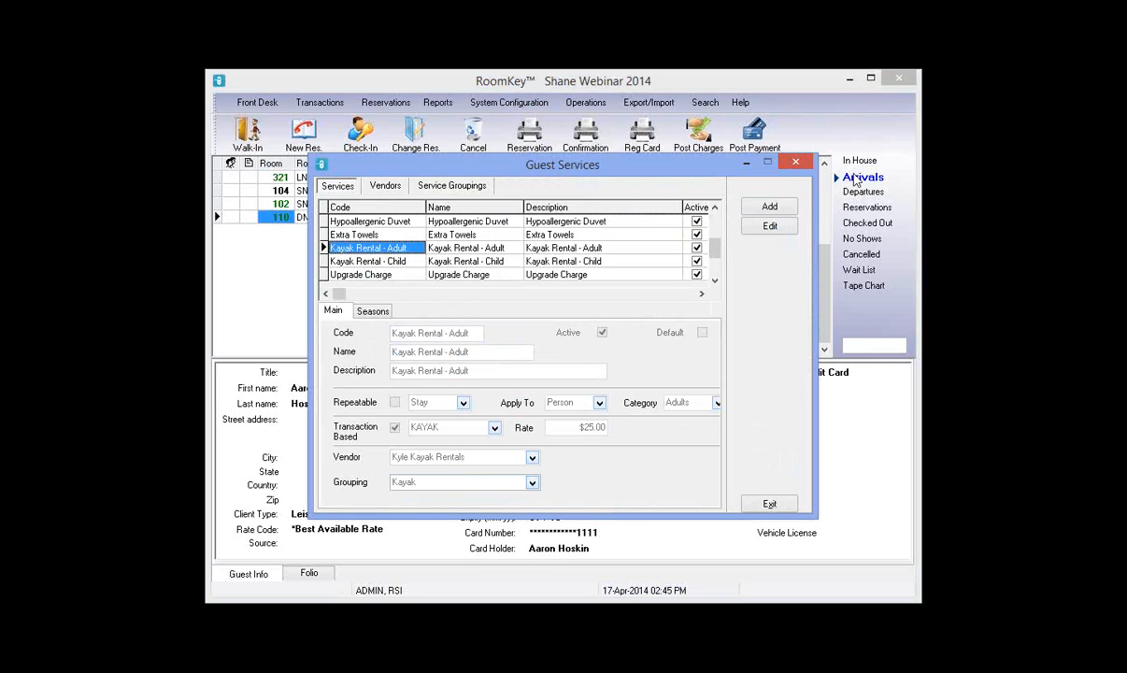
left_click(797, 166)
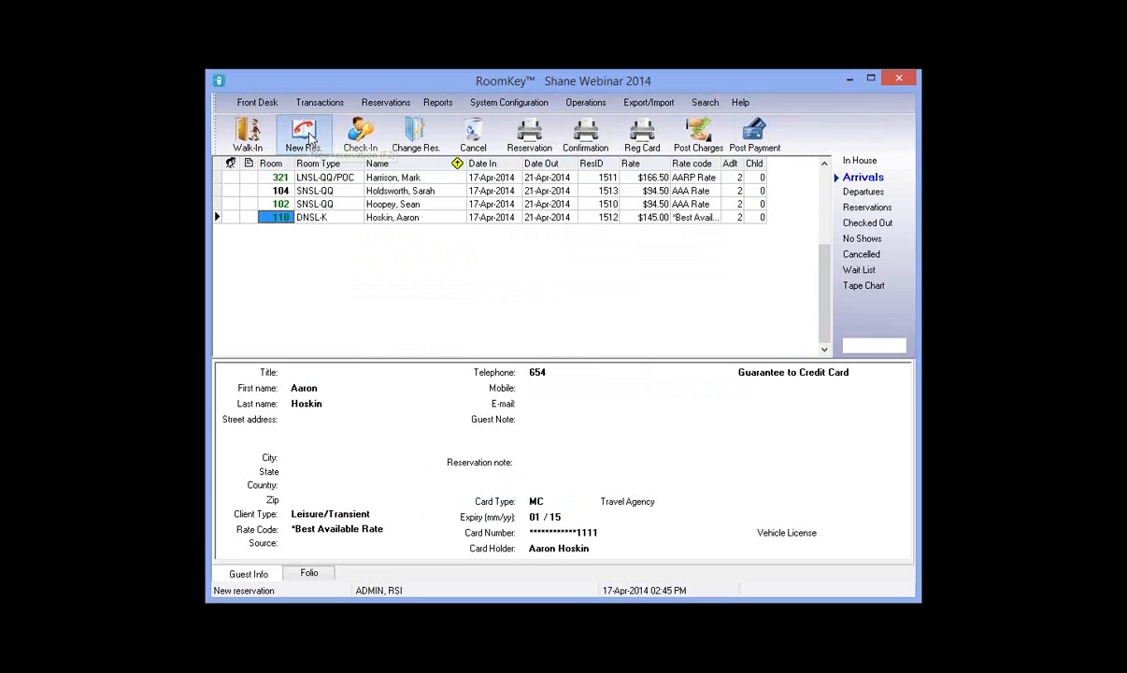
- Create a new reservation arriving 17-Apr-2014 for 3 nights, with assignment enabled for room 115, and book room type SNSL-QQ
left_click(311, 138)
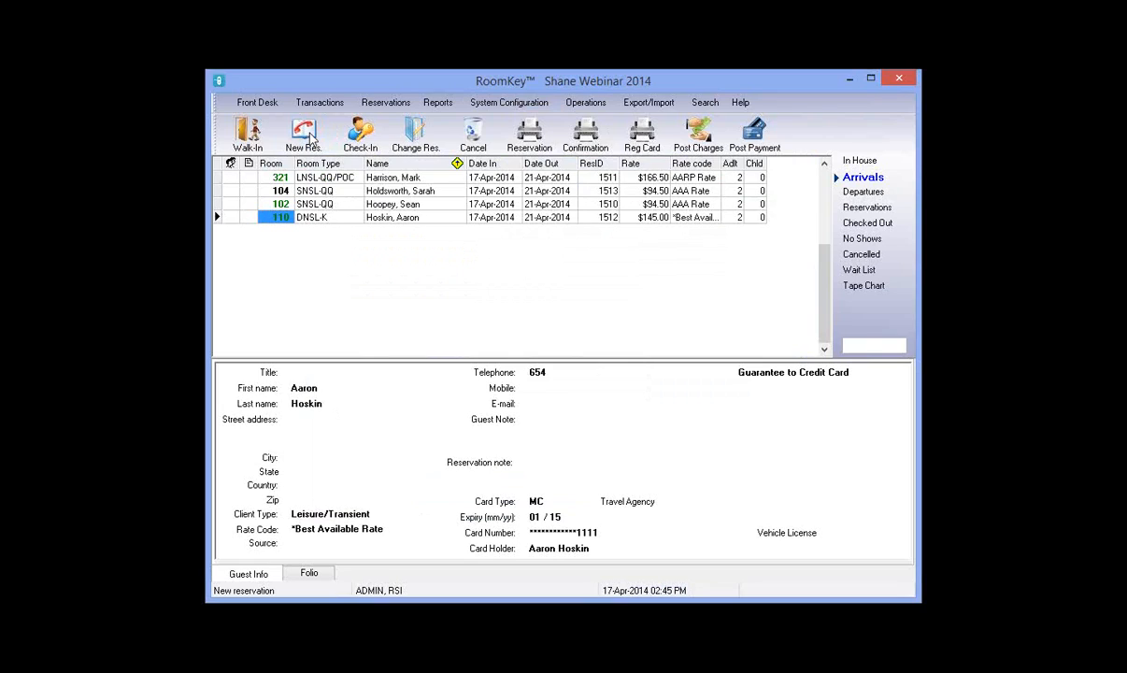
left_click(311, 139)
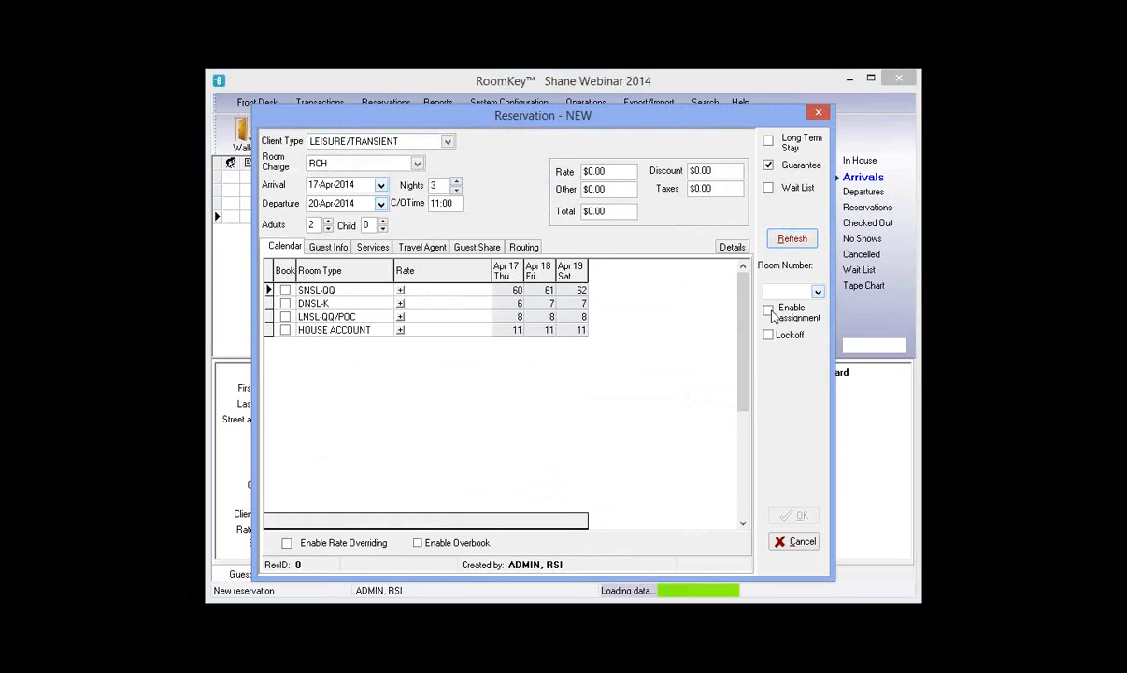
left_click(768, 311)
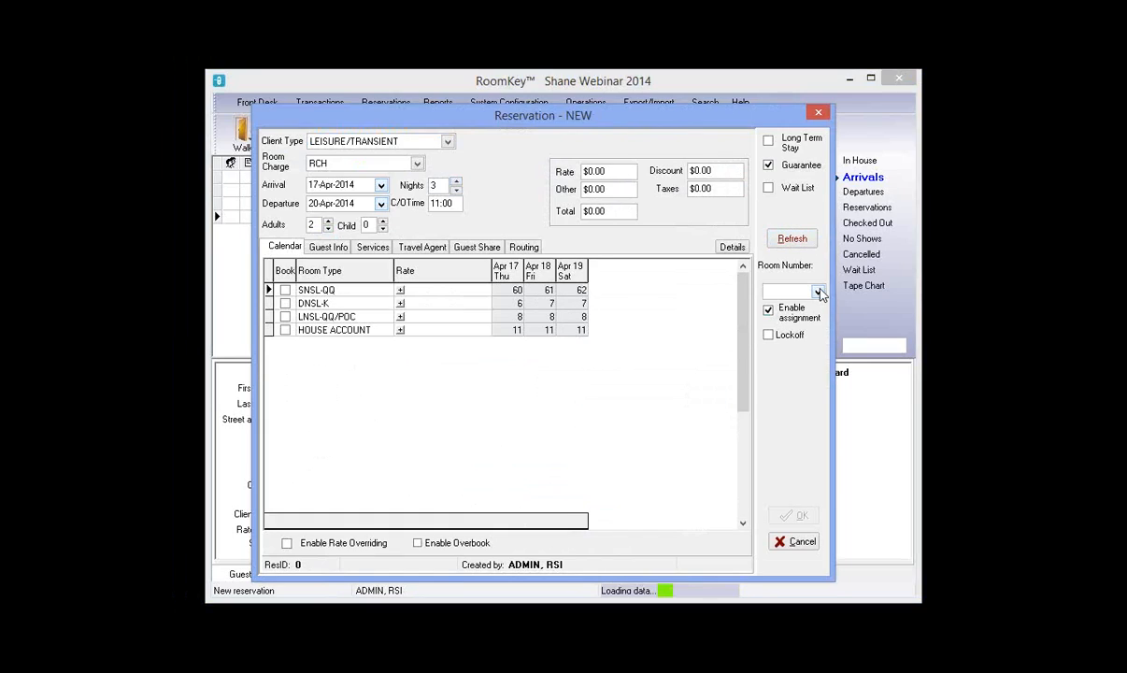
left_click(819, 292)
left_click(806, 380)
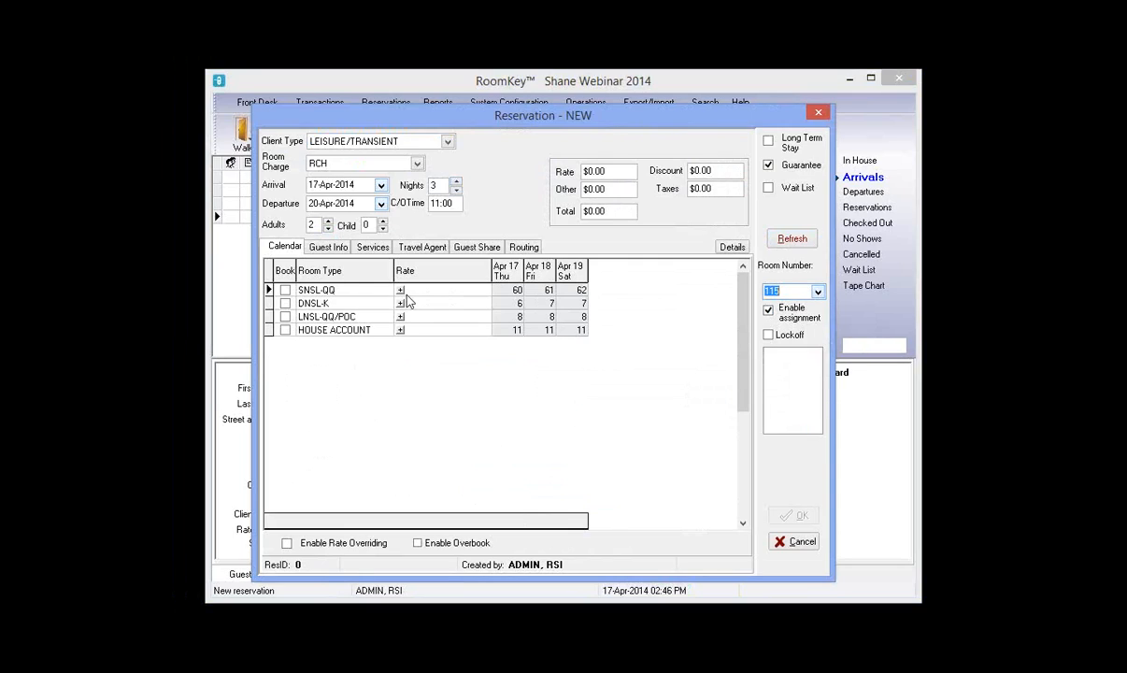
left_click(427, 356)
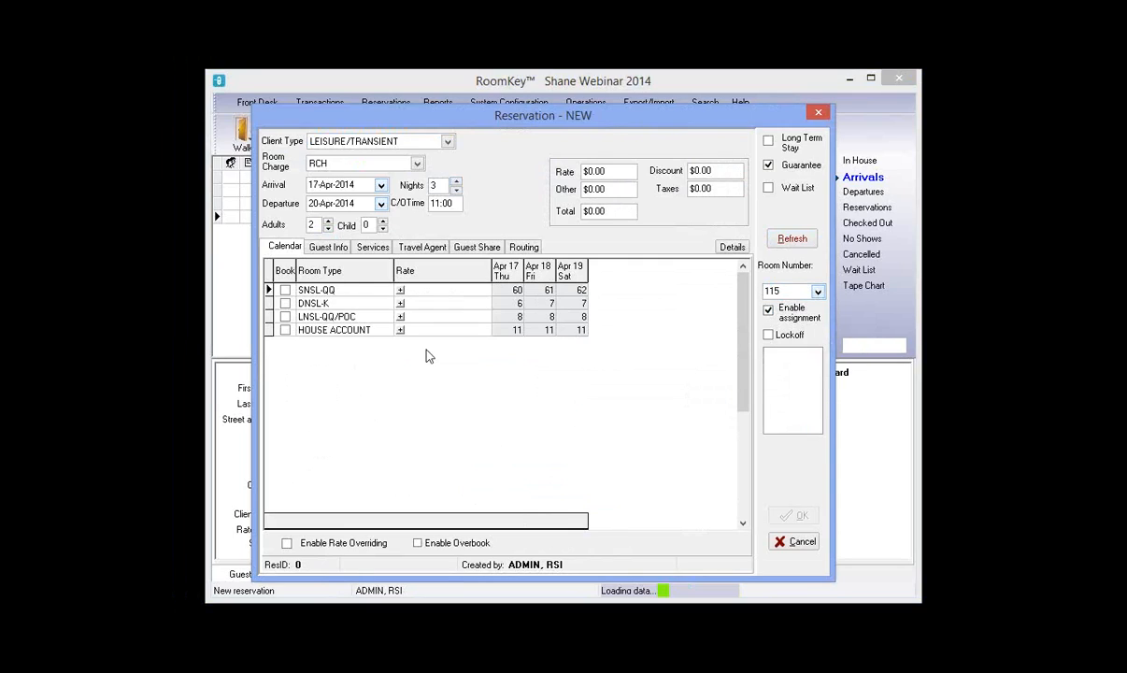
left_click(302, 290)
- Search for the existing guest by partial last name and fill the reservation's guest information from the first matching profile
left_click(326, 248)
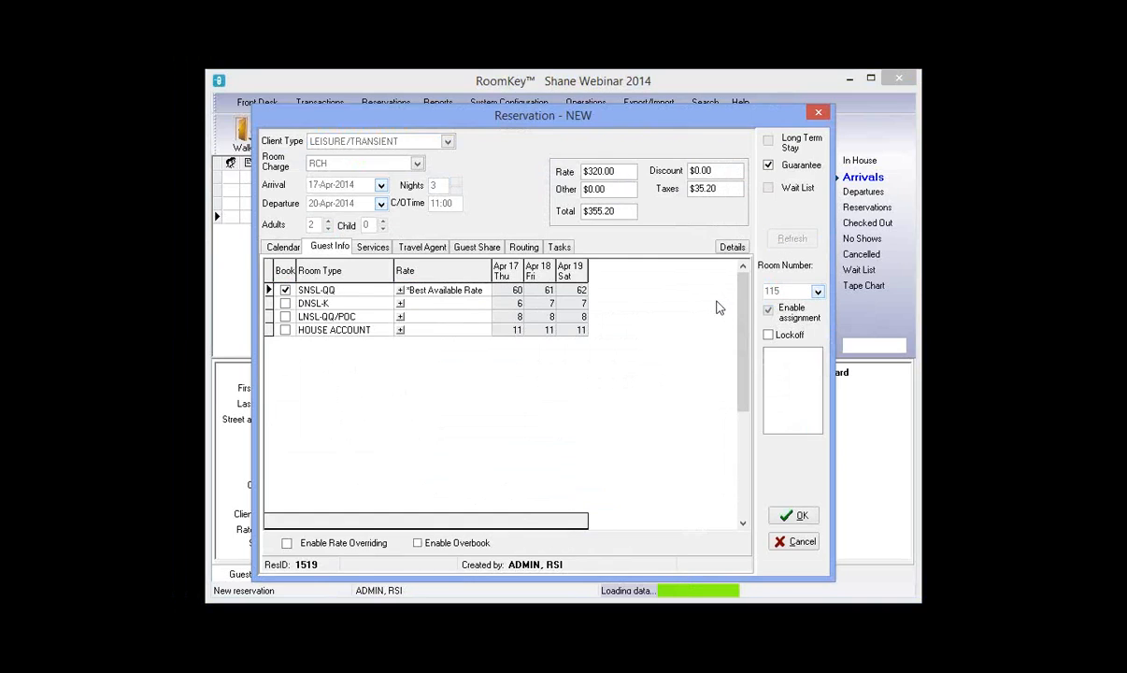
left_click(732, 372)
type("m")
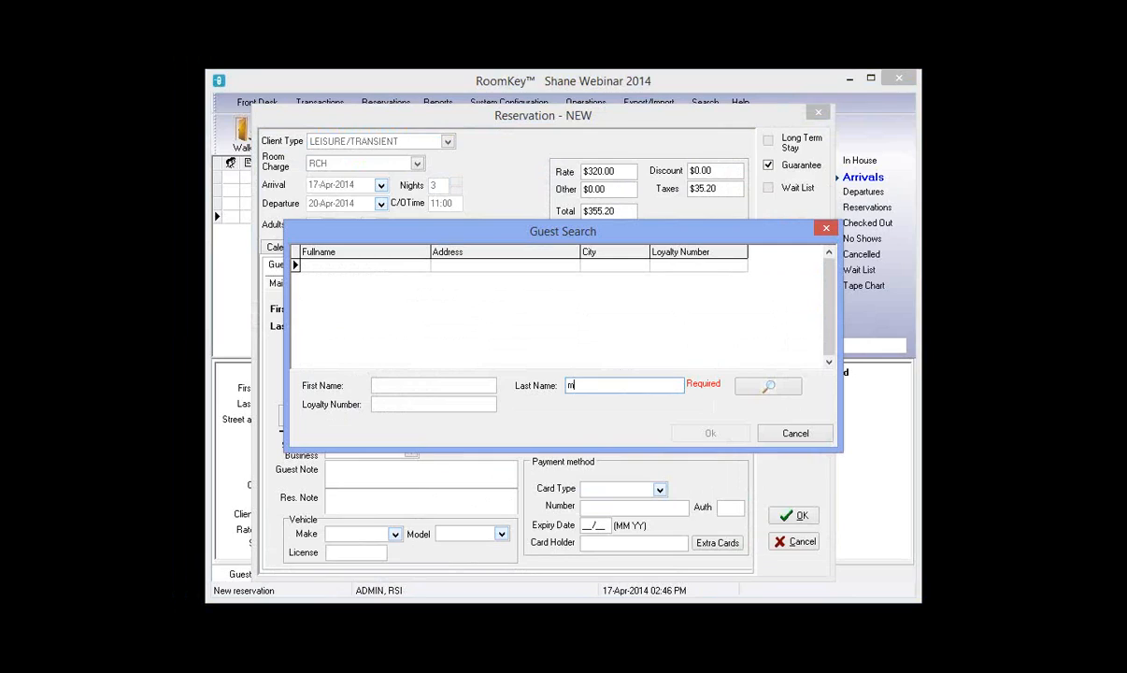
type("acp")
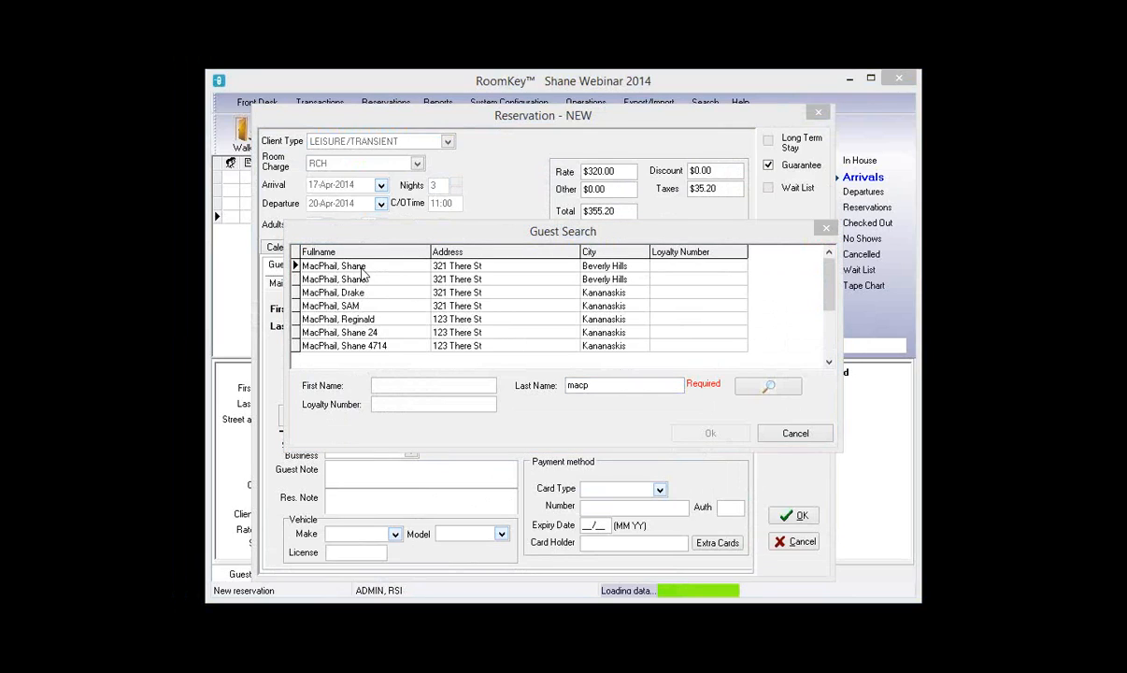
double_click(436, 267)
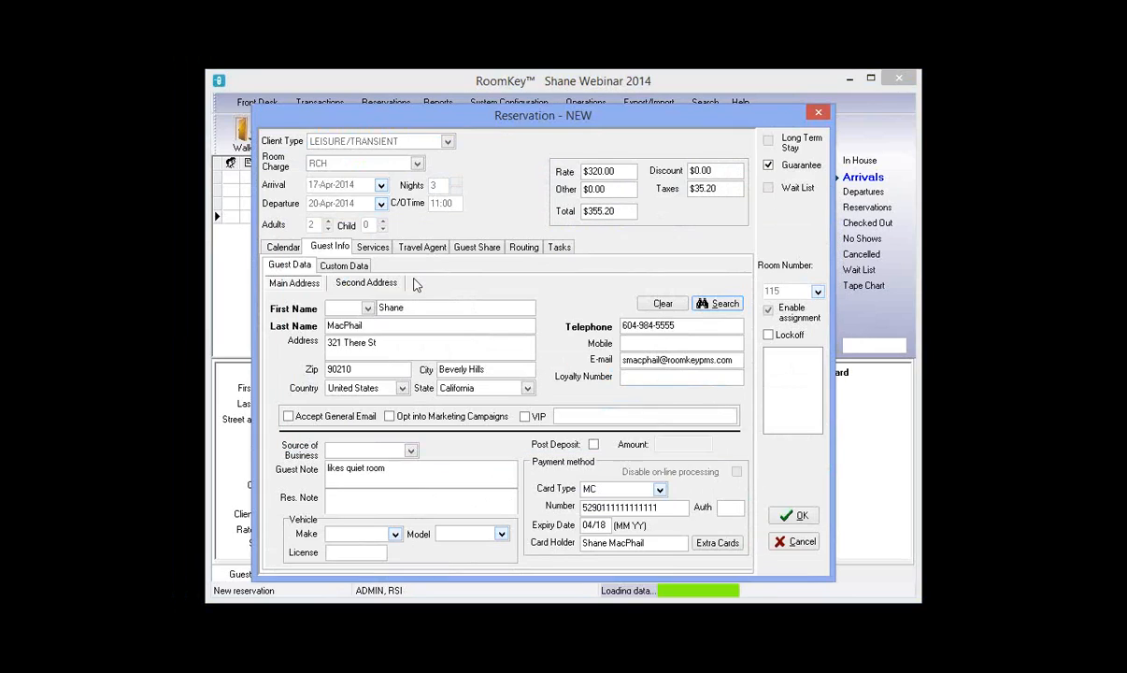
- Add the Crib - Pack and Play service to the reservation and go through its nightly quantities
left_click(372, 248)
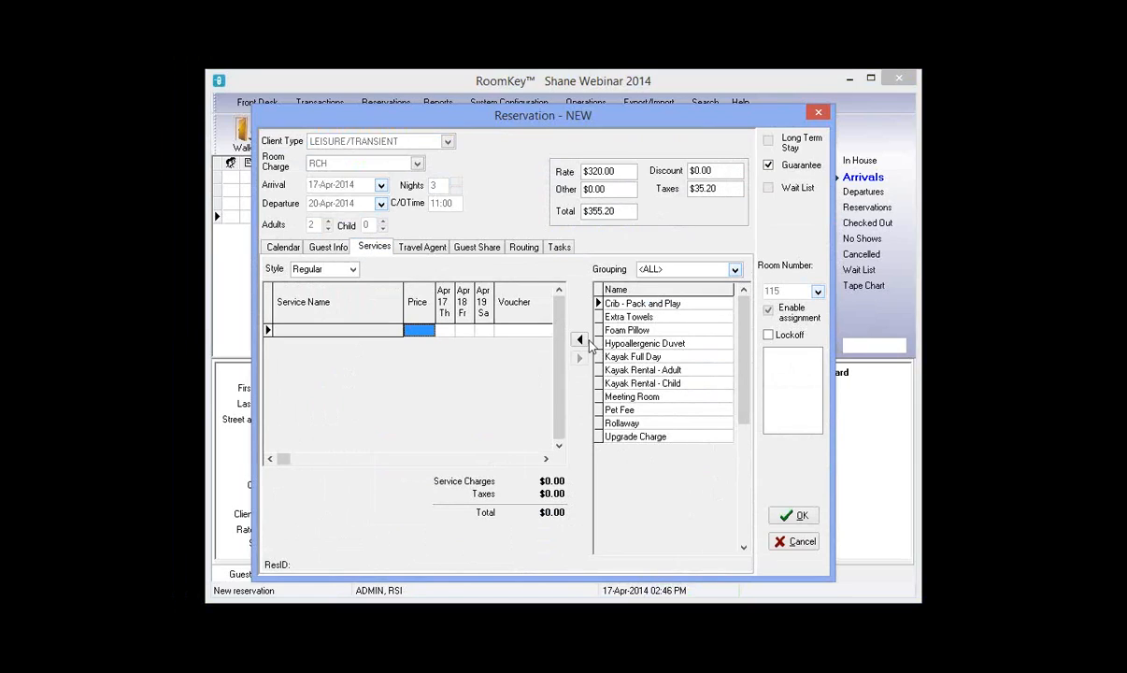
left_click(580, 340)
left_click(501, 422)
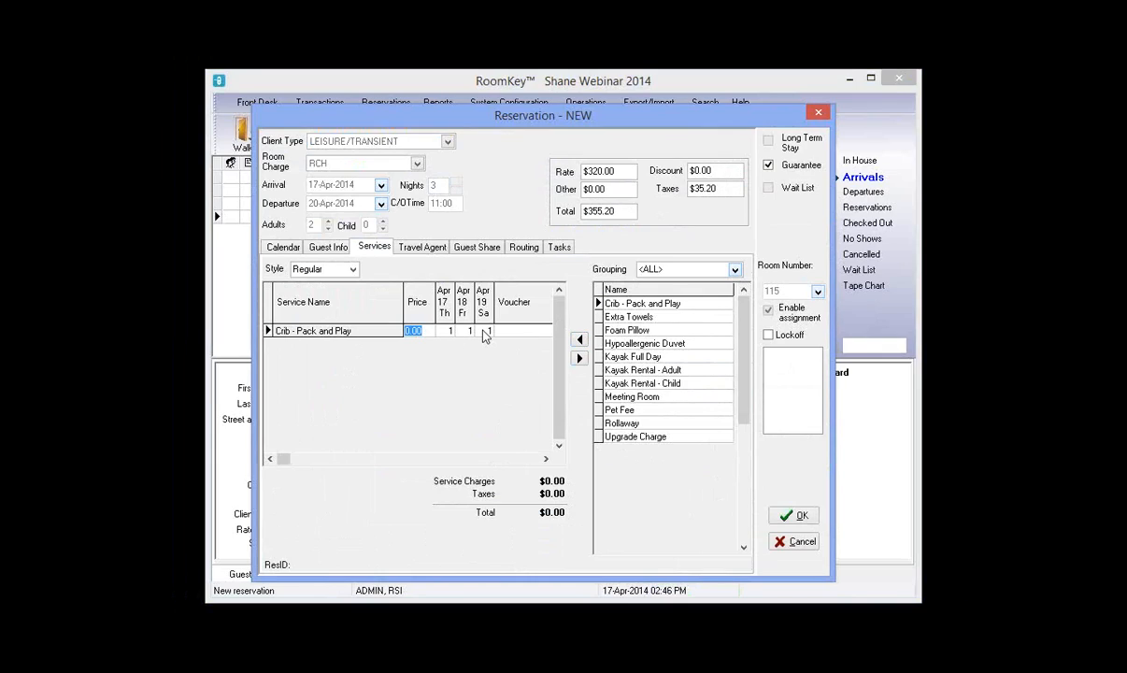
key("Tab")
key("Tab")
key("Tab")
- Add the Extra Towels, Foam Pillow, Hypoallergenic Duvet and Rollaway services to the reservation
left_click(580, 341)
left_click(580, 342)
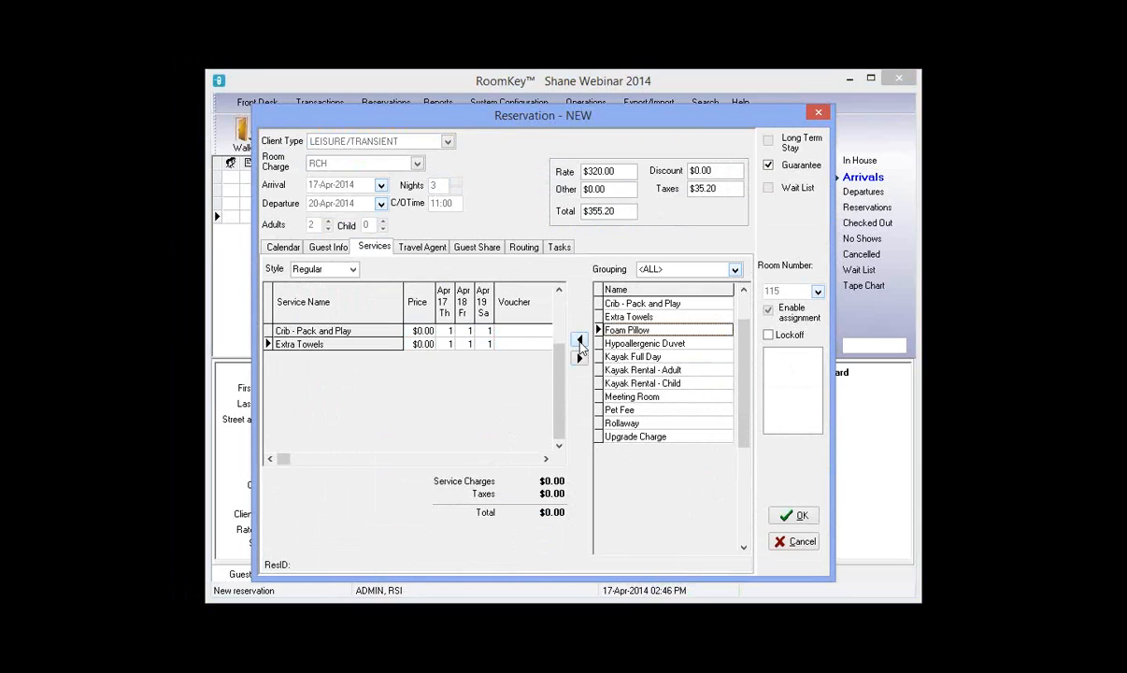
left_click(580, 342)
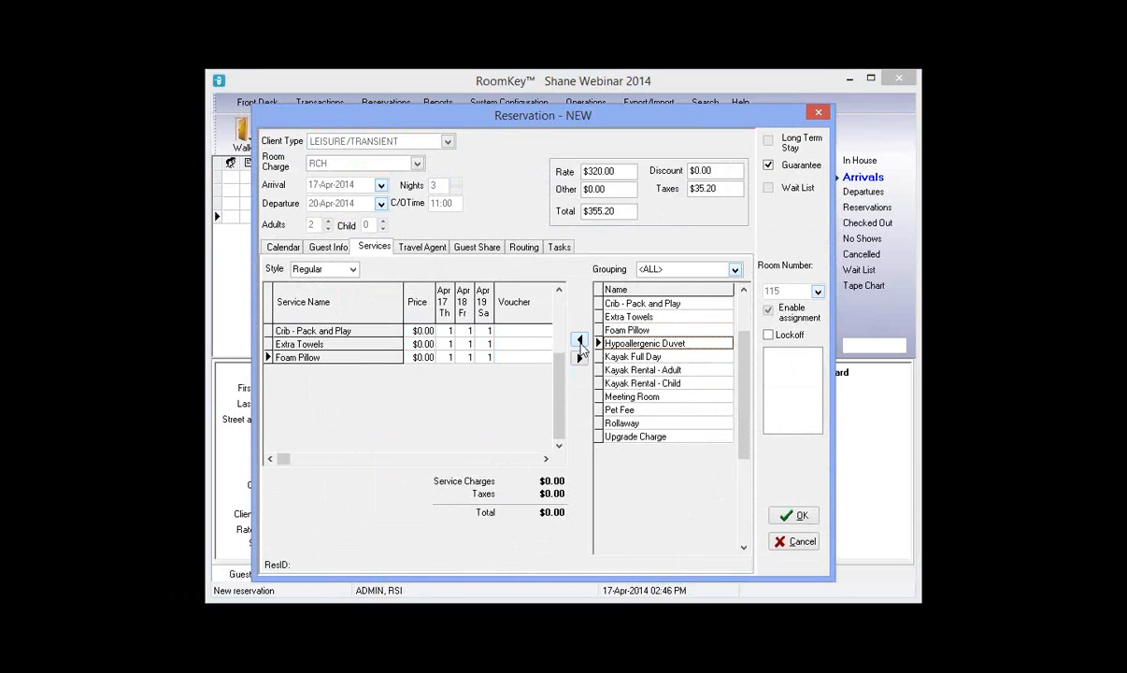
left_click(580, 342)
left_click(628, 425)
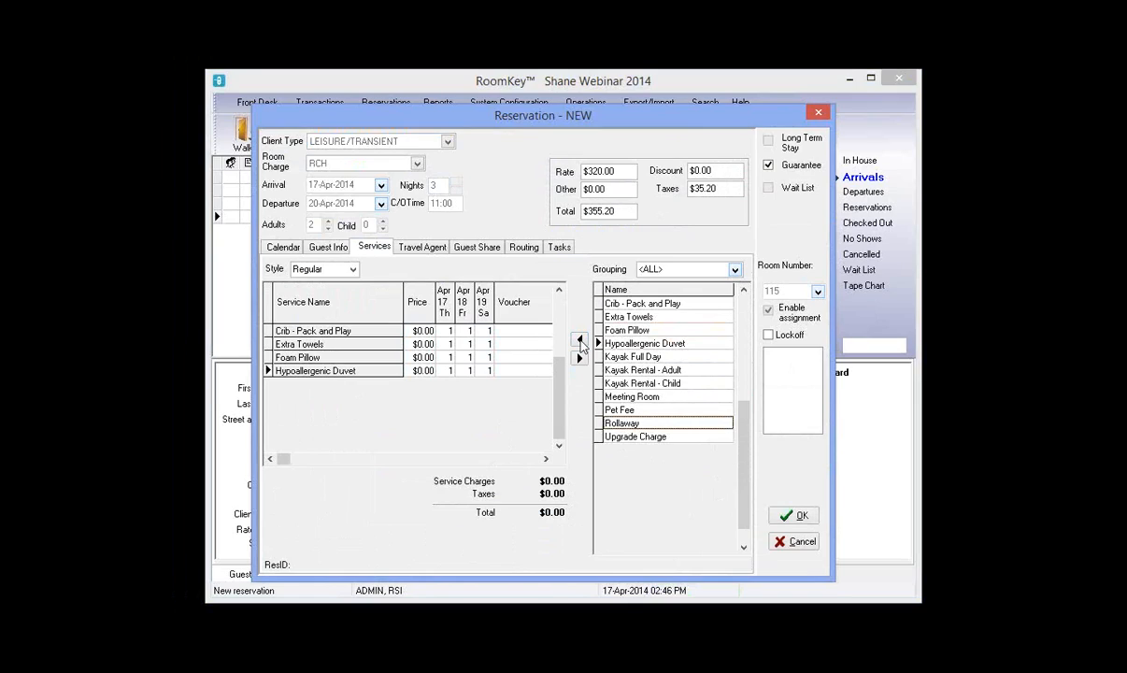
- Check the Rollaway service's price and nightly quantities, and save the reservation
left_click(428, 385)
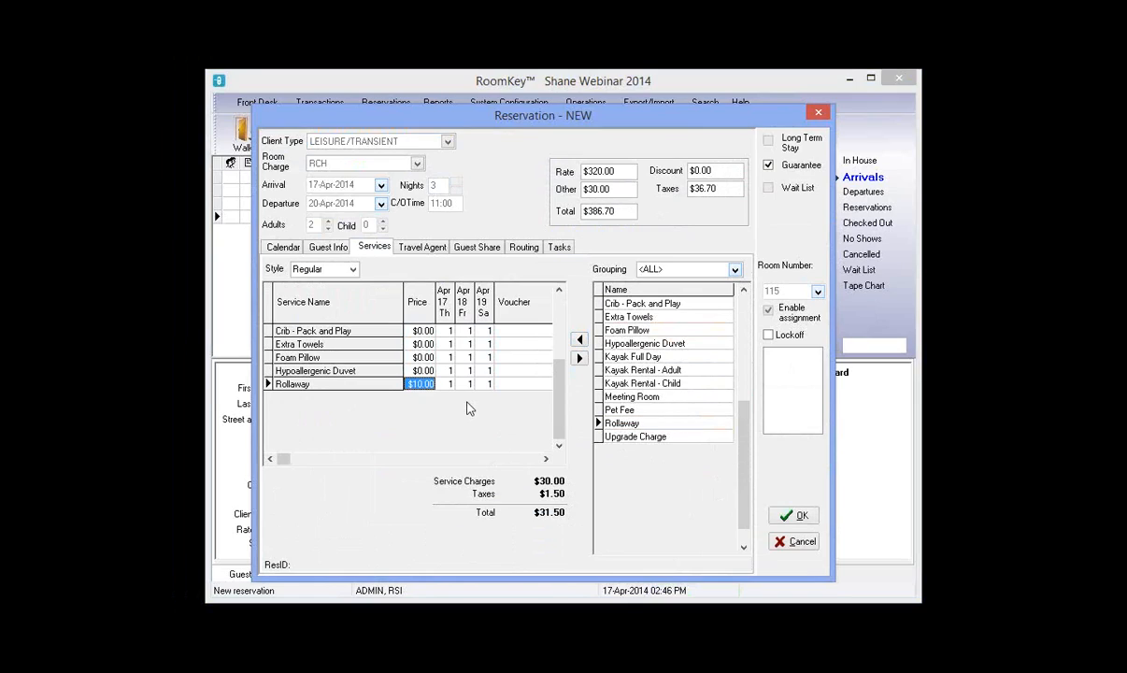
key("Tab")
key("Tab")
key("Tab")
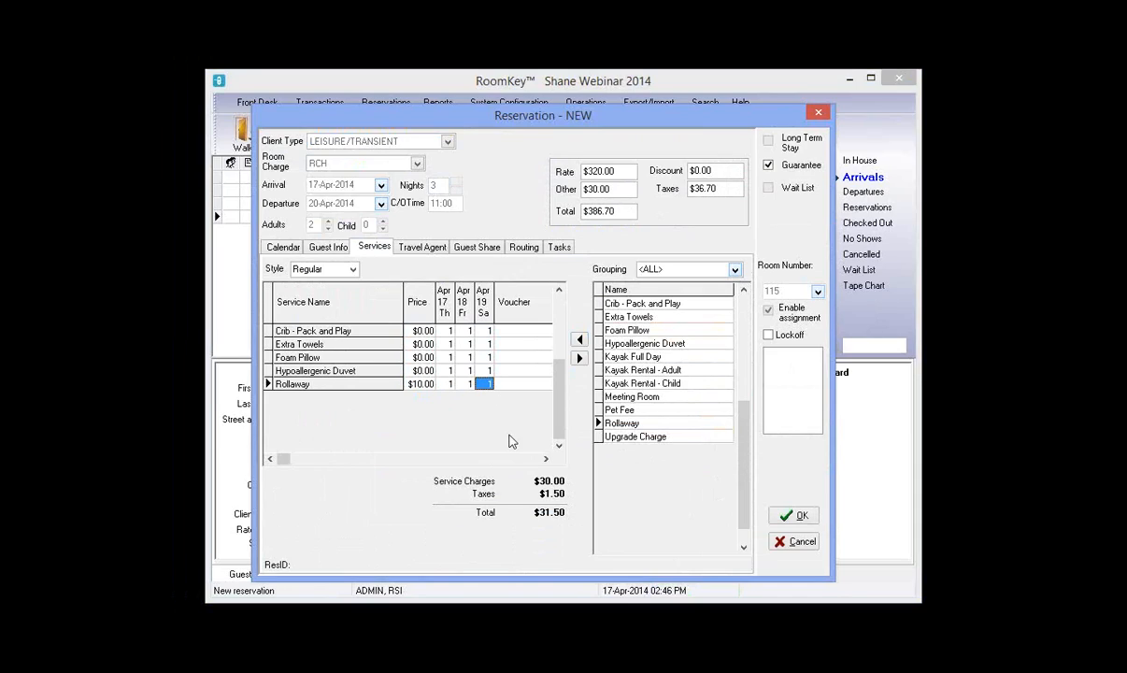
key("Left")
key("Left")
key("Left")
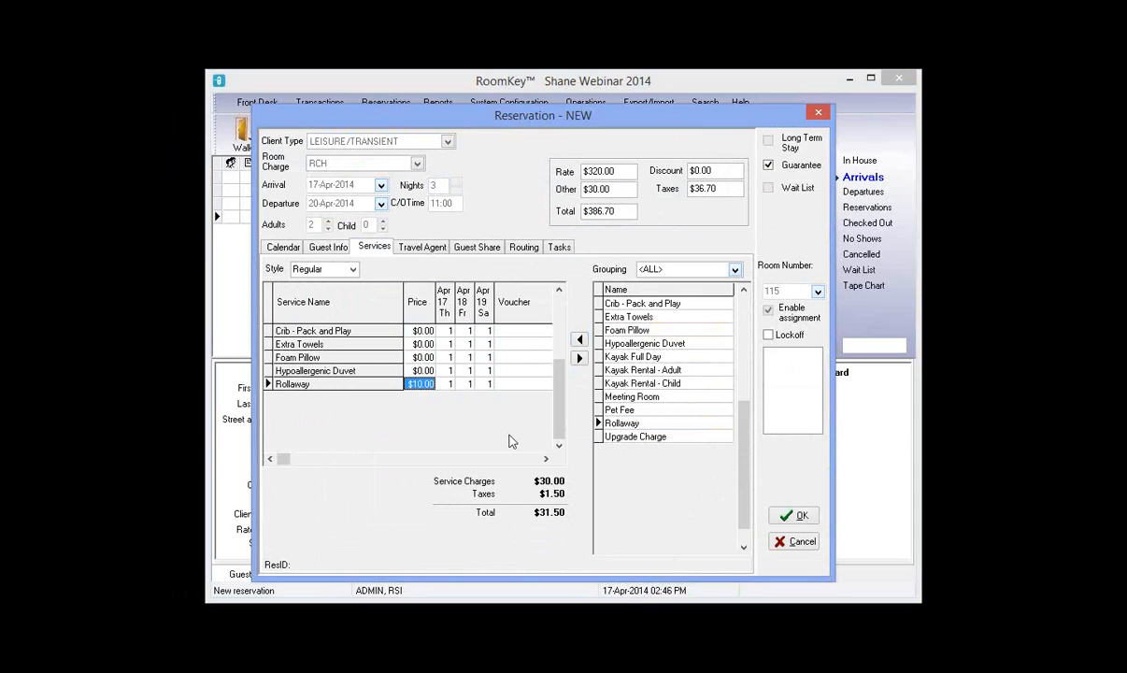
left_click(785, 517)
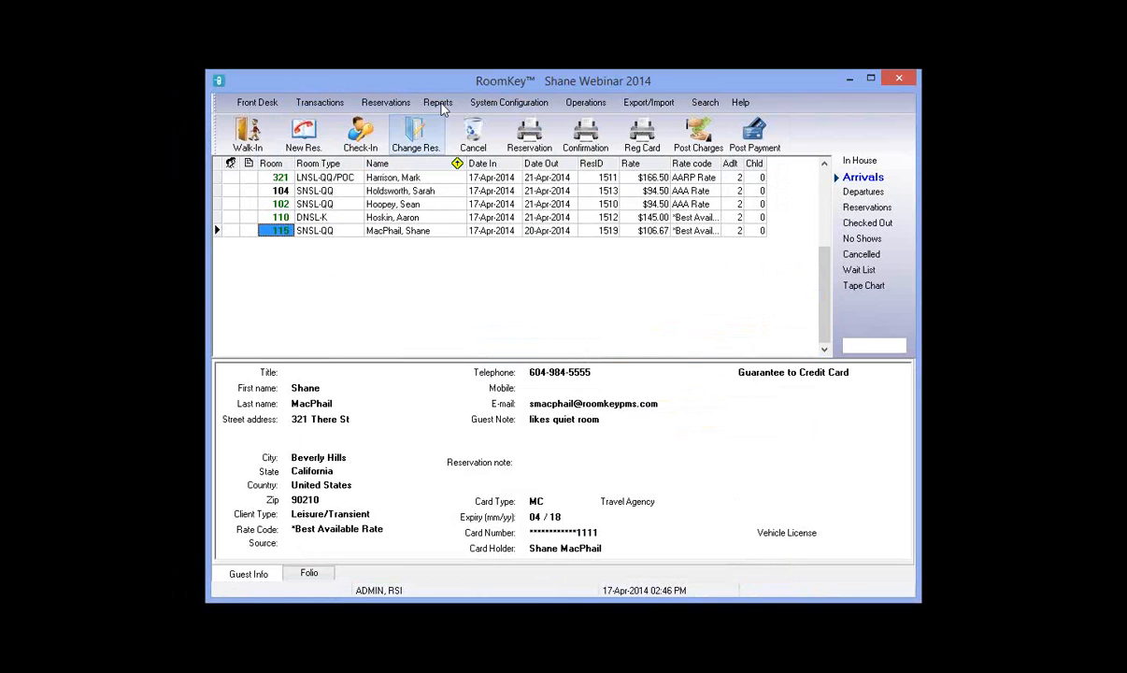
- Open the options for the Guest Services Daily report
left_click(441, 105)
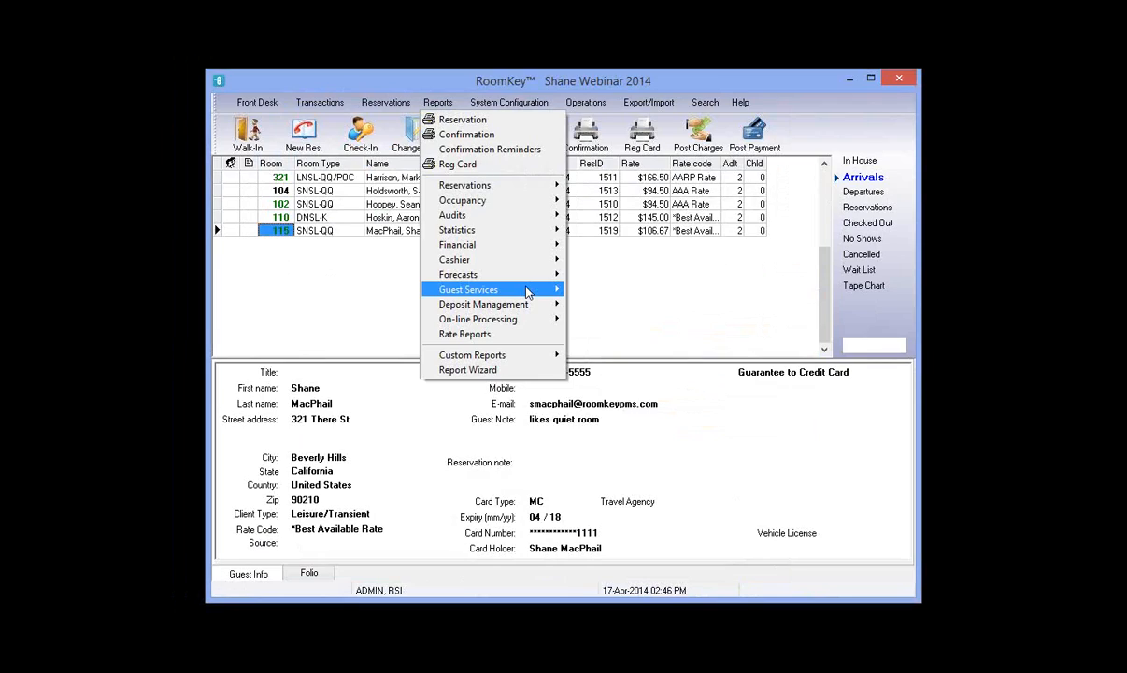
mouse_move(495, 291)
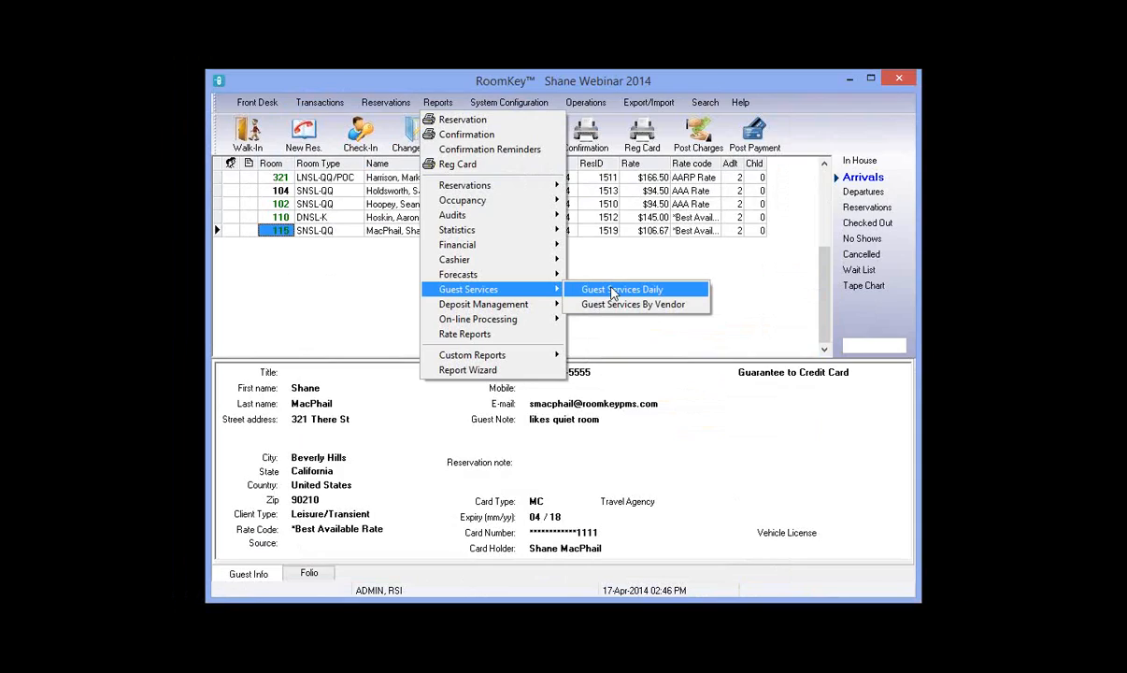
left_click(614, 292)
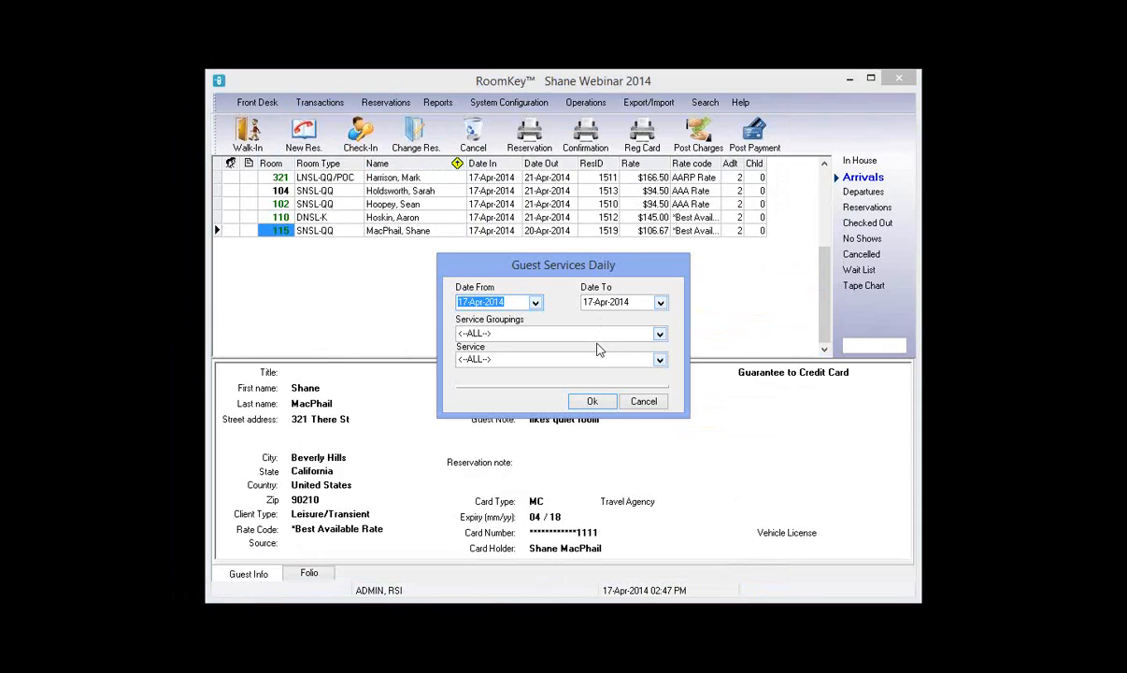
- Set the report's service filter to Rollaway and restore it to all services
left_click(660, 363)
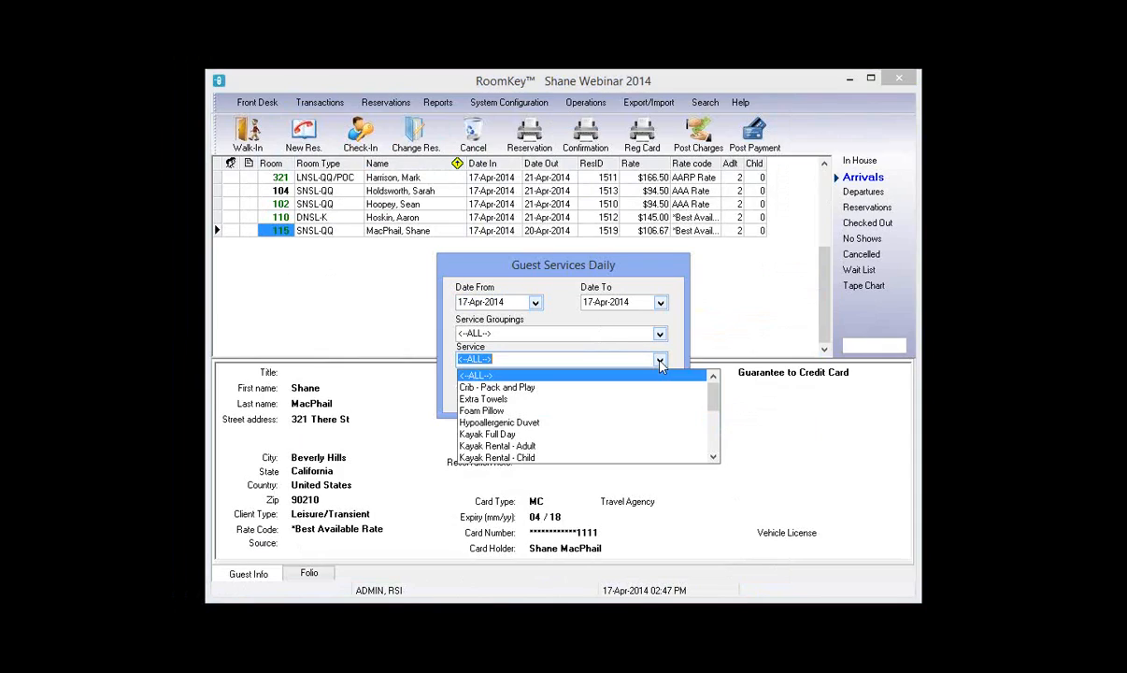
left_click(715, 456)
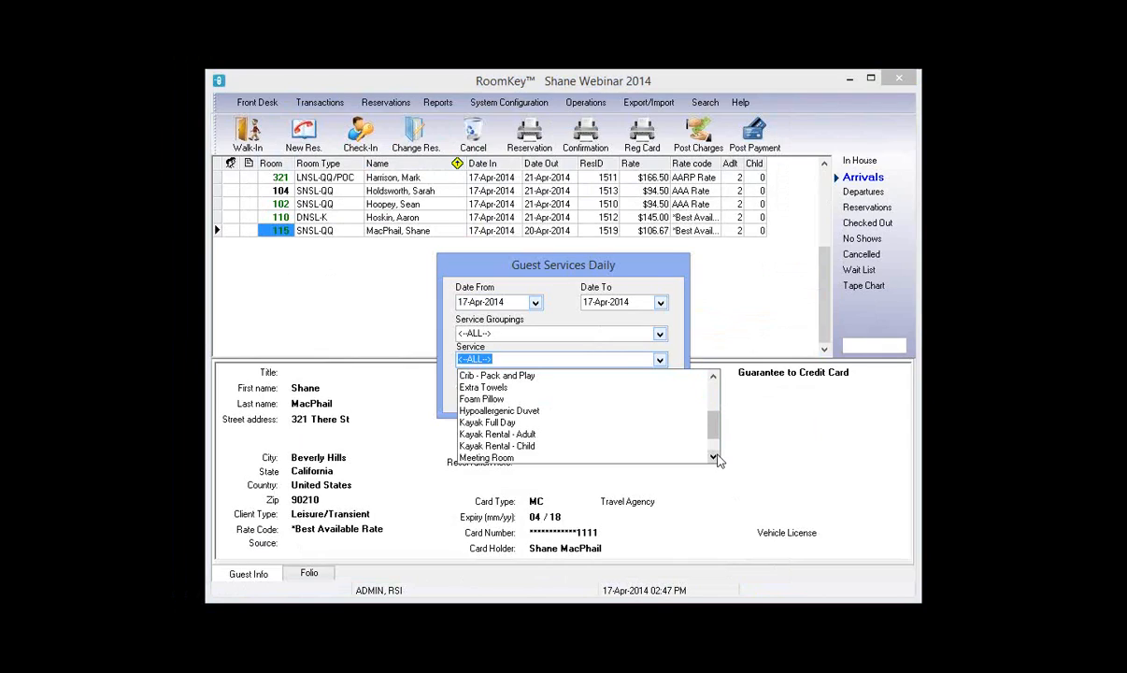
scroll(718, 459, "down", 1)
left_click(498, 446)
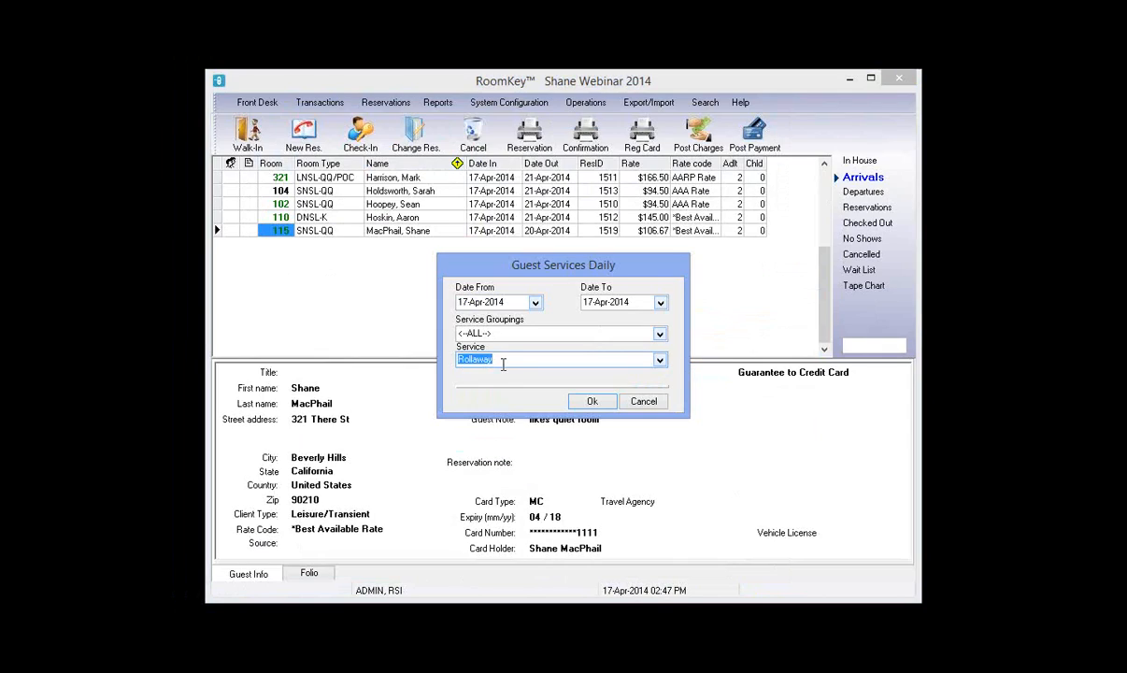
left_click(660, 360)
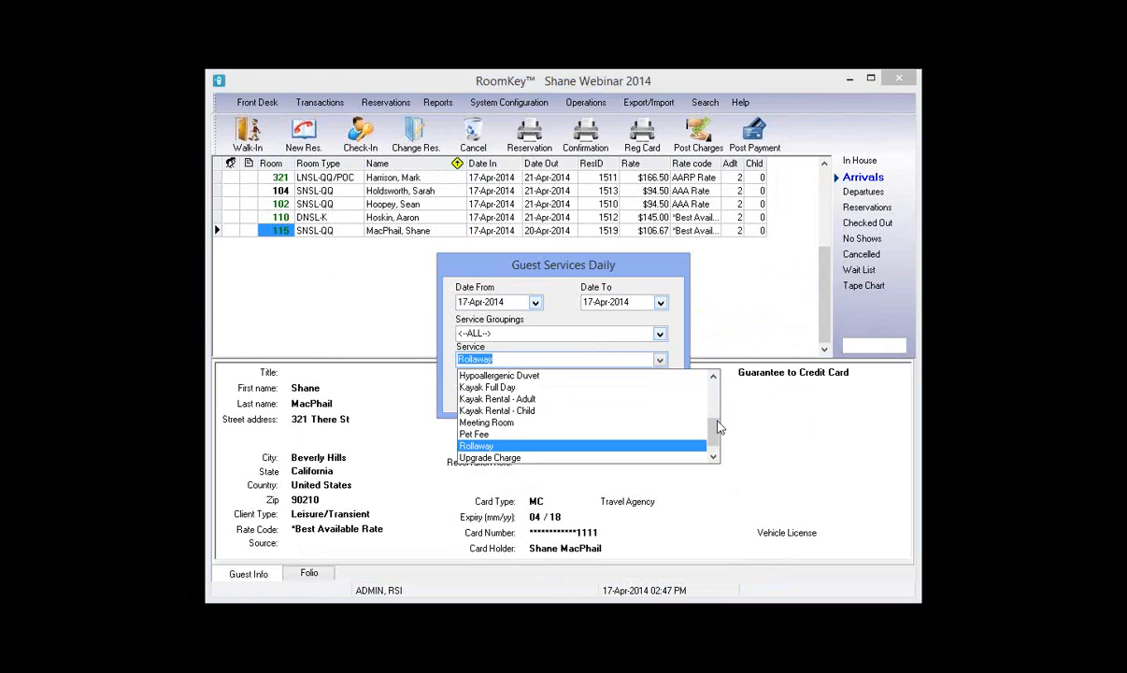
scroll(502, 376, "up", 2)
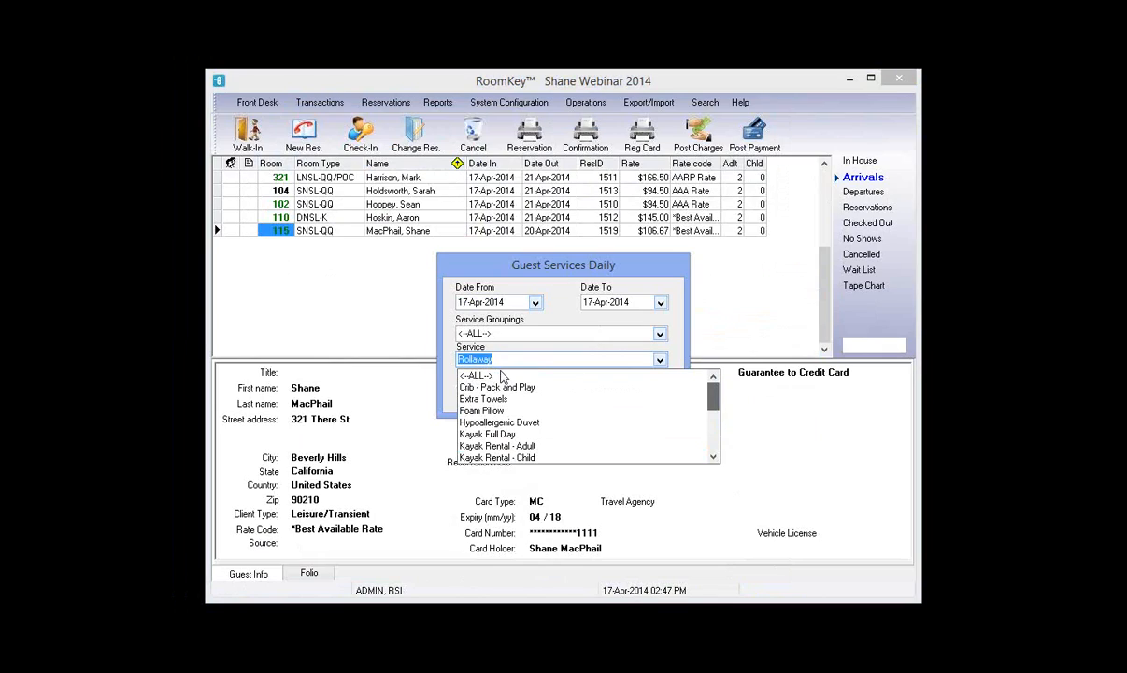
left_click(502, 375)
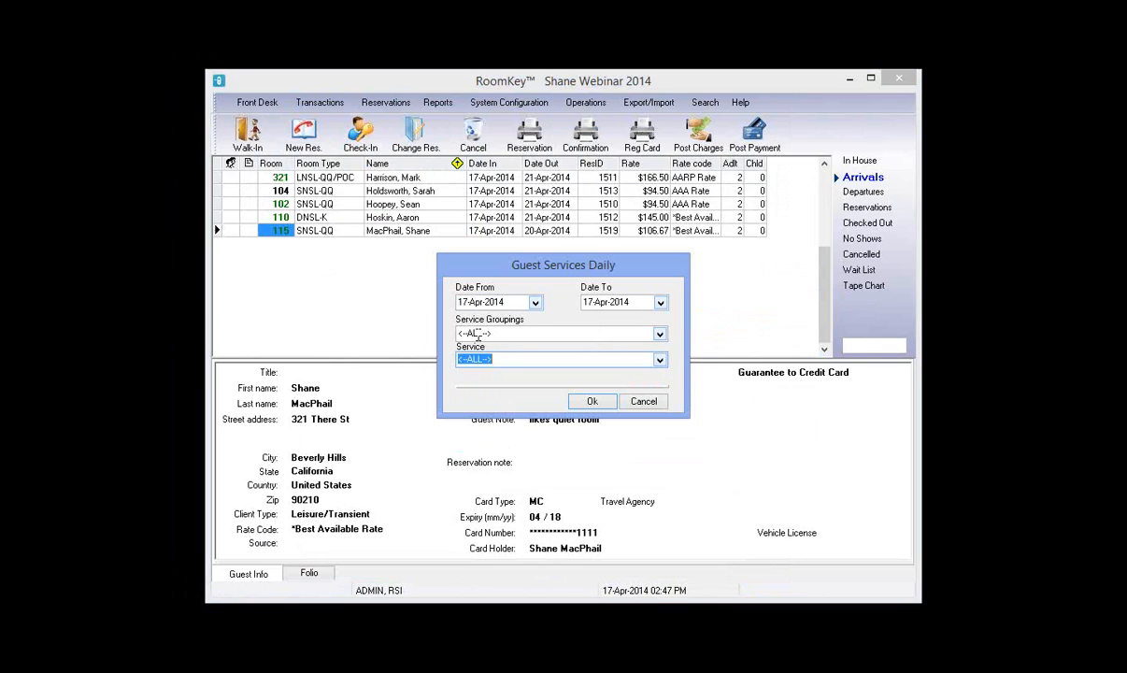
- Run the Guest Services Daily report for 17-Apr-2014 with the Housekeeping service grouping and all services
left_click(659, 338)
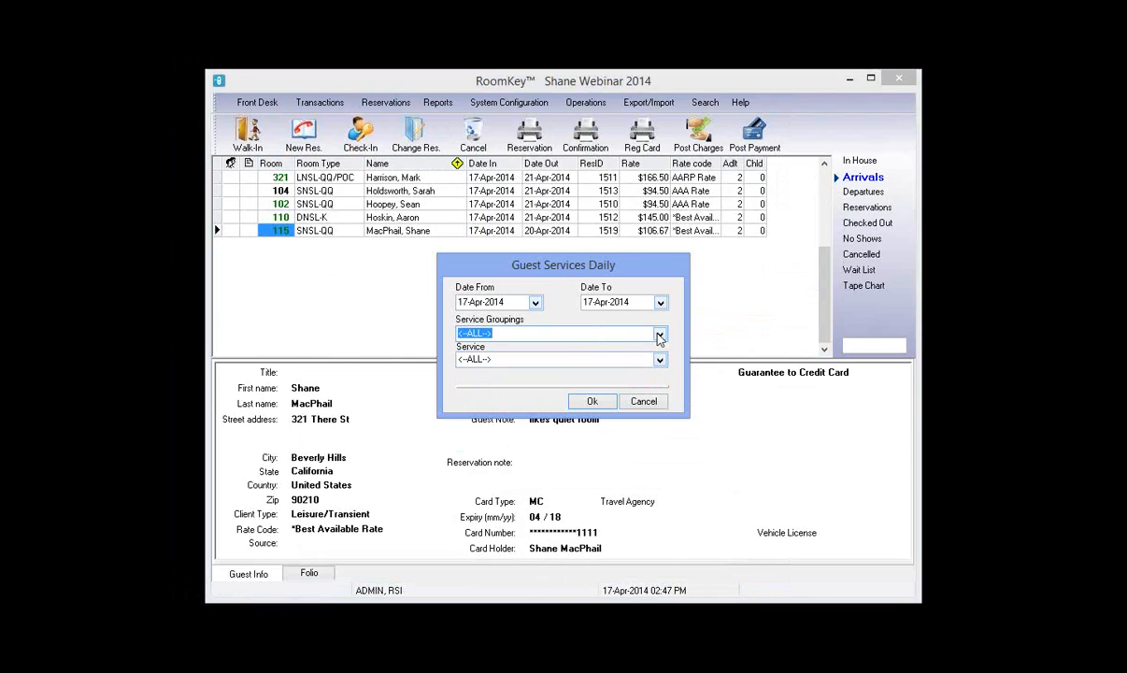
left_click(660, 336)
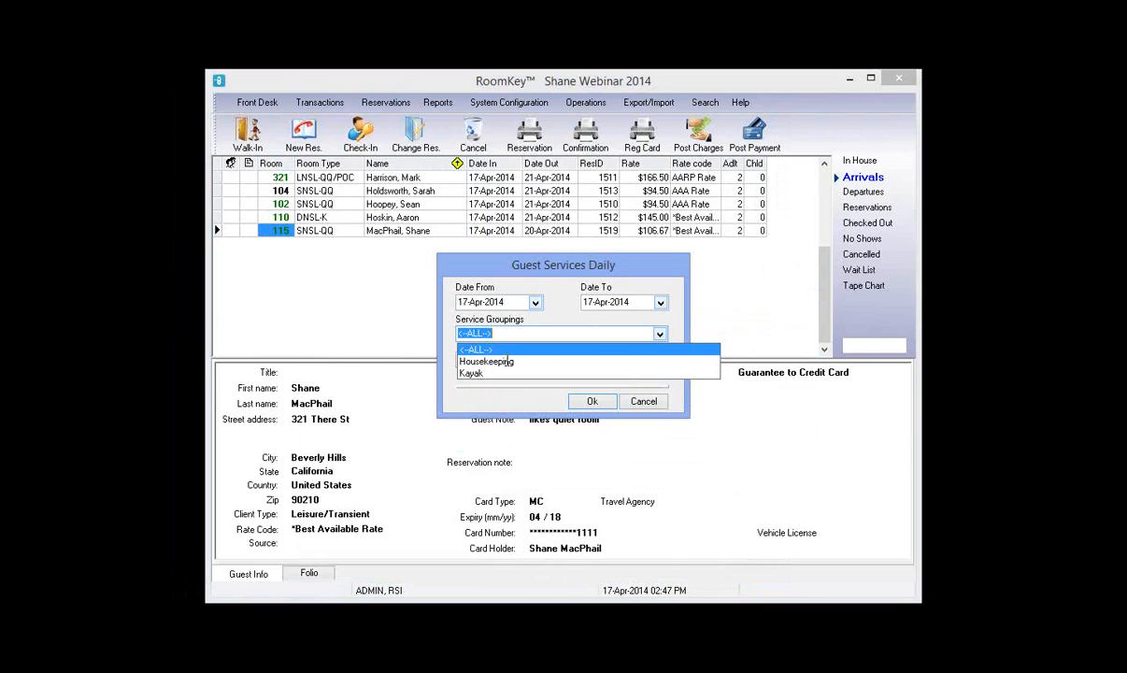
left_click(510, 360)
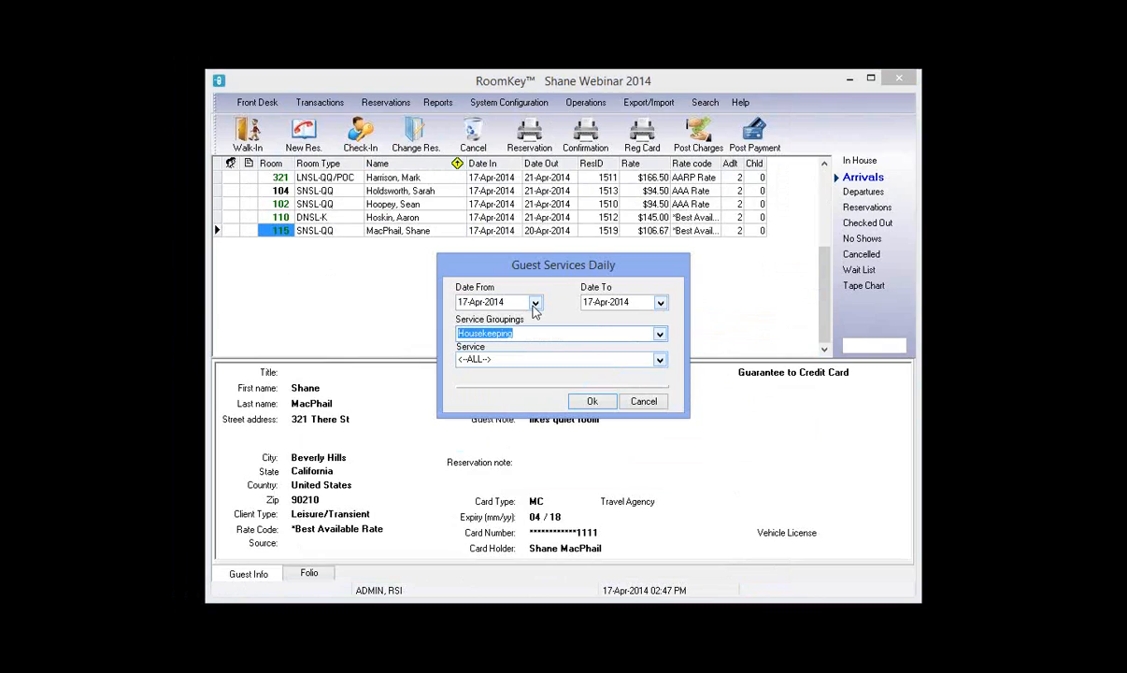
left_click(591, 402)
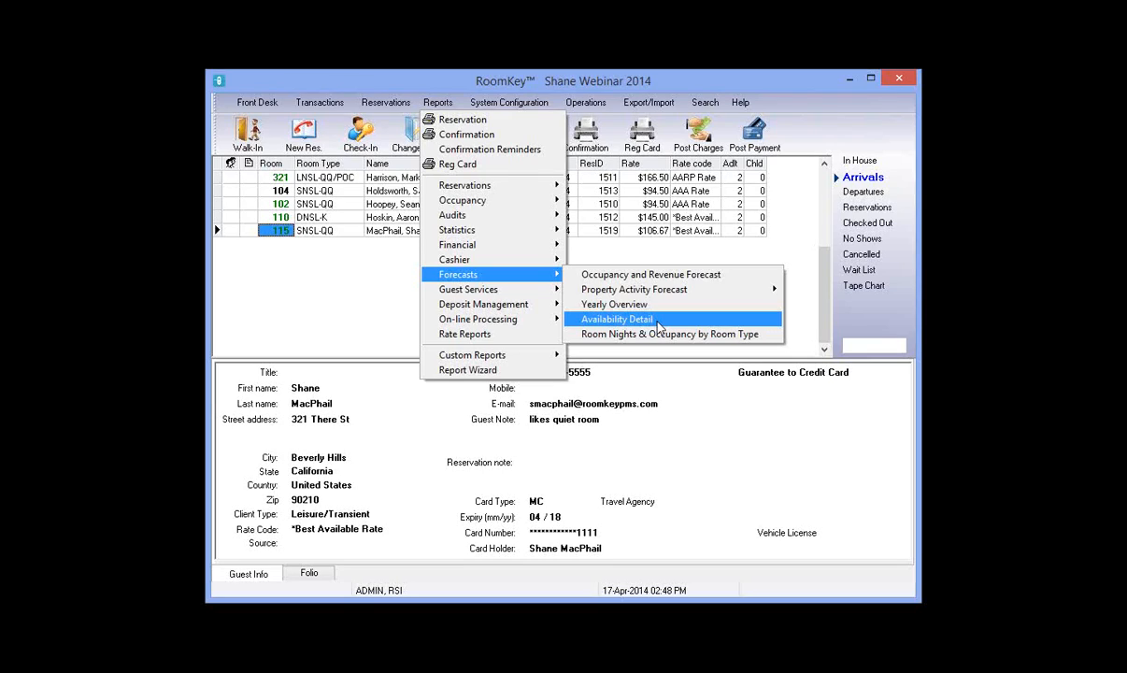
- Run the Availability Detail forecast report from 17-Apr-2014 to 01-May-2014 and look through it
left_click(658, 322)
left_click(661, 304)
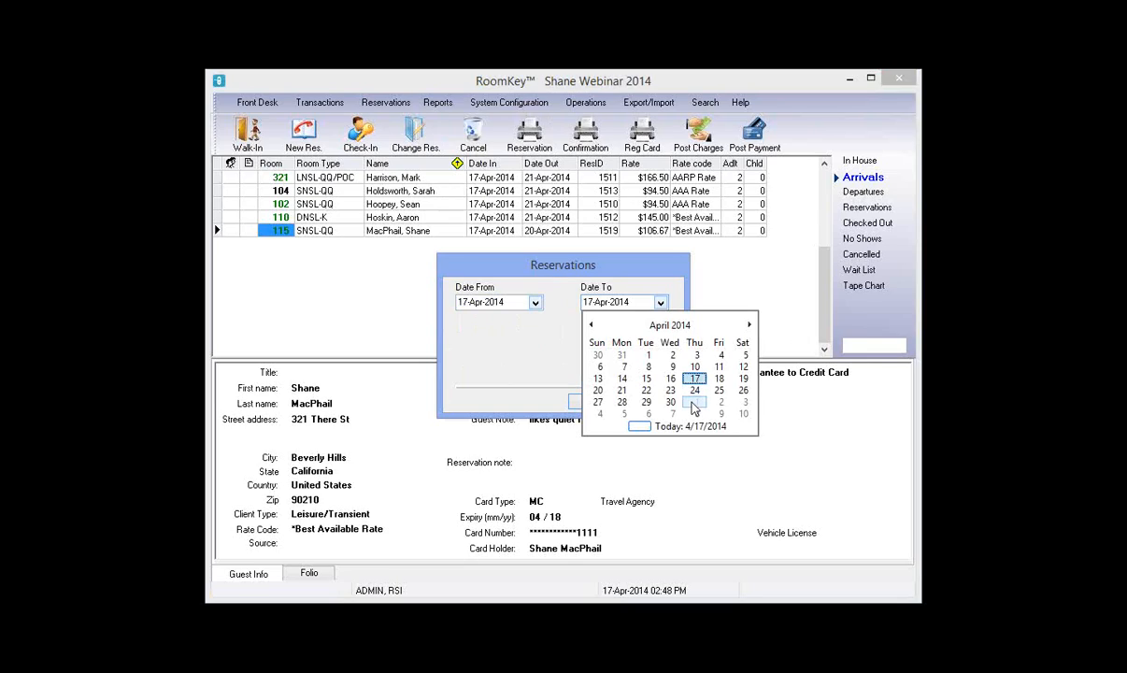
left_click(694, 409)
left_click(591, 401)
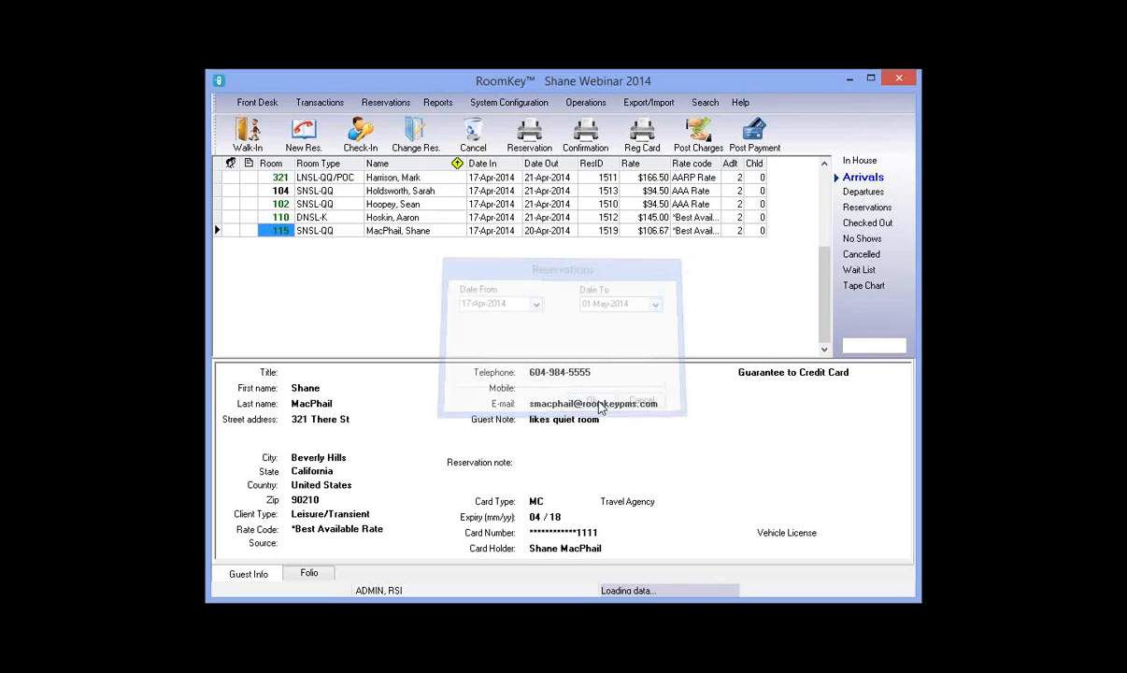
scroll(393, 333, "down", 1)
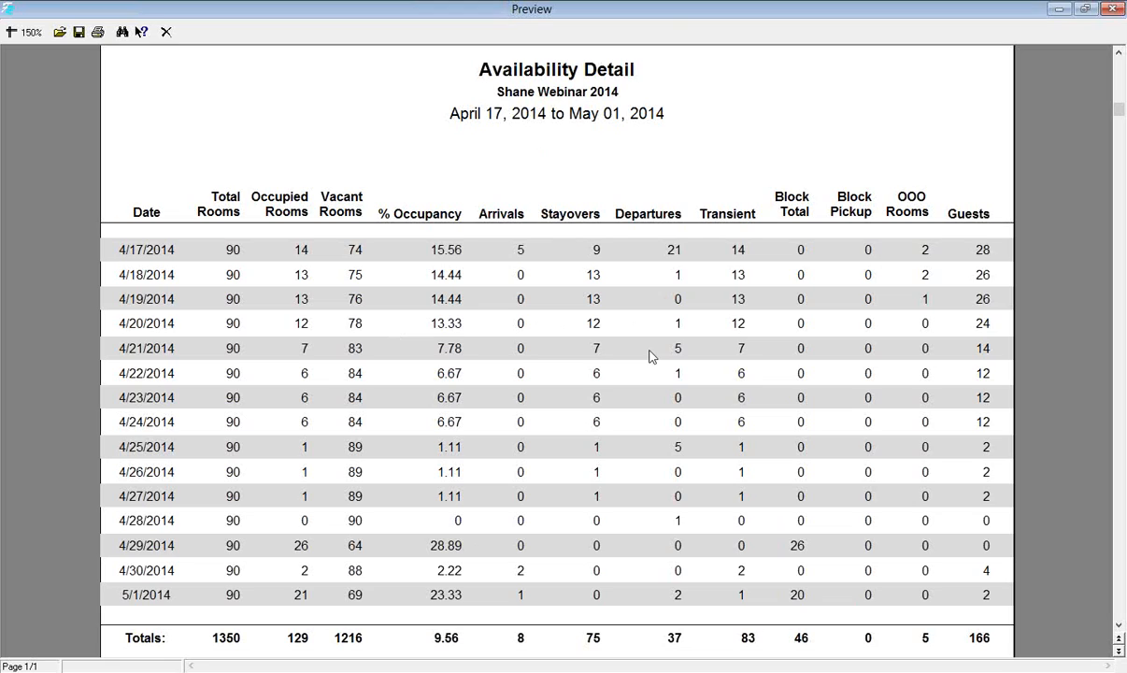
scroll(651, 356, "down", 3)
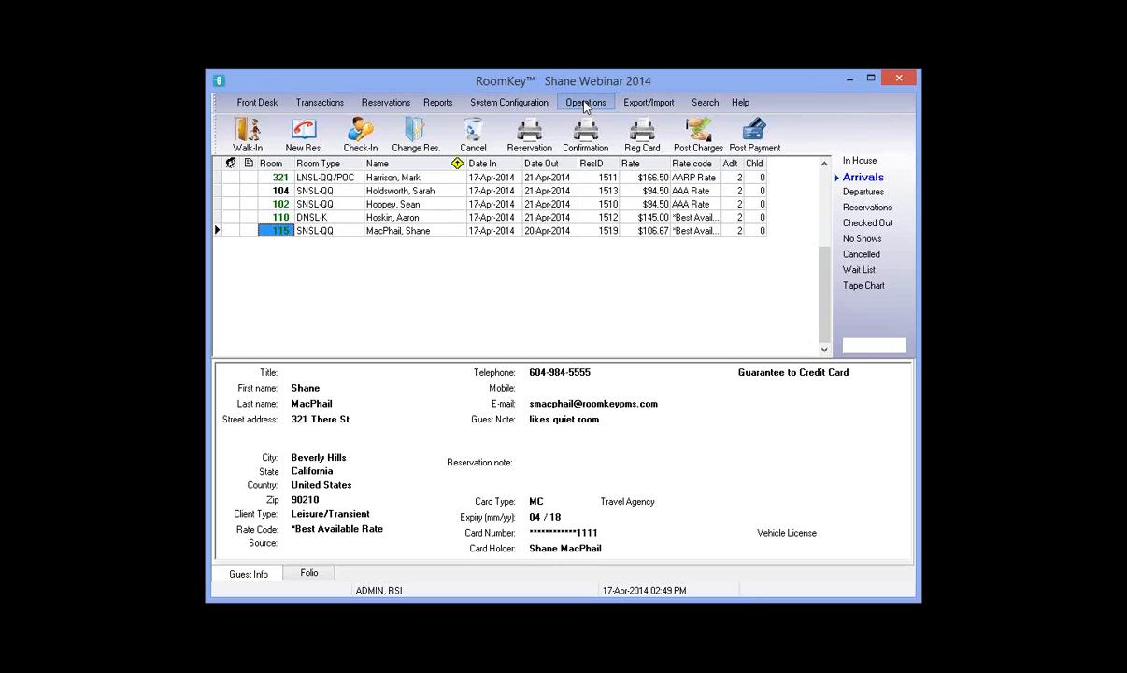
- Open the housekeeping room list in the Webinar Working property and set all occupied rooms to dirty
left_click(584, 103)
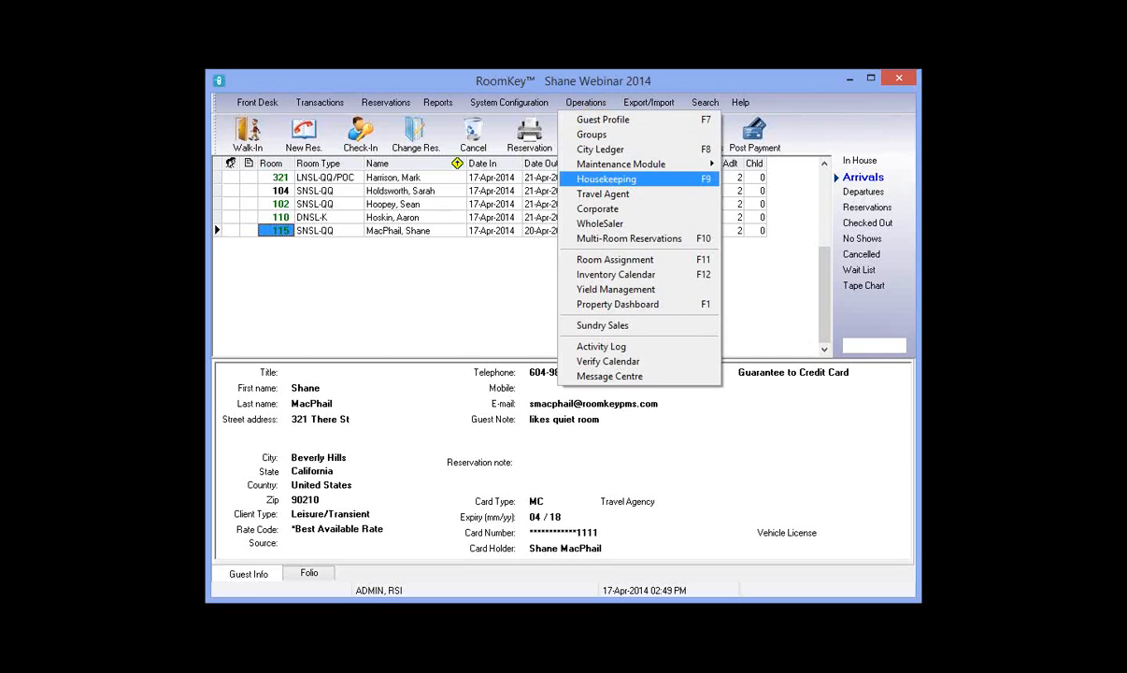
key("Escape")
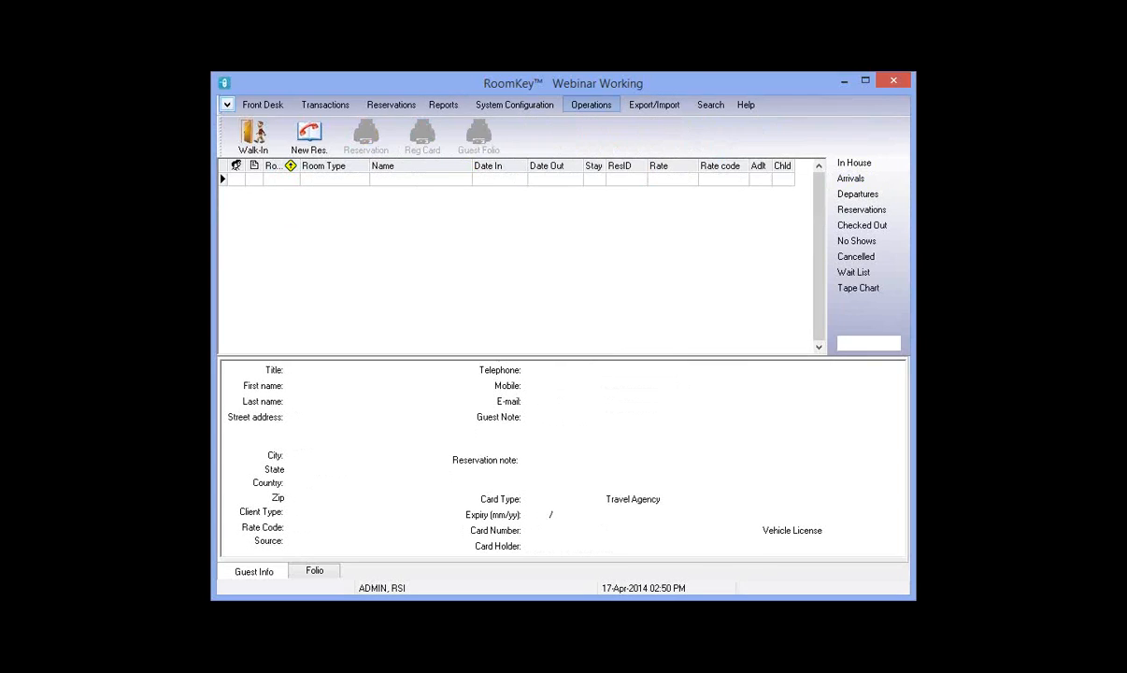
left_click(603, 105)
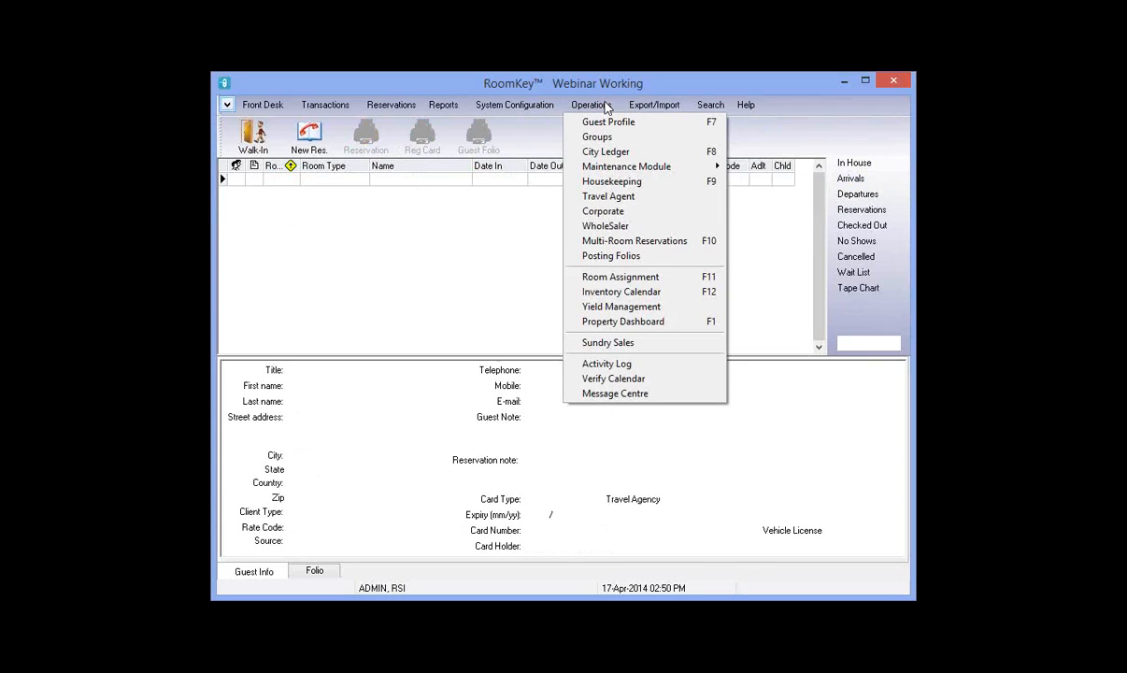
left_click(631, 182)
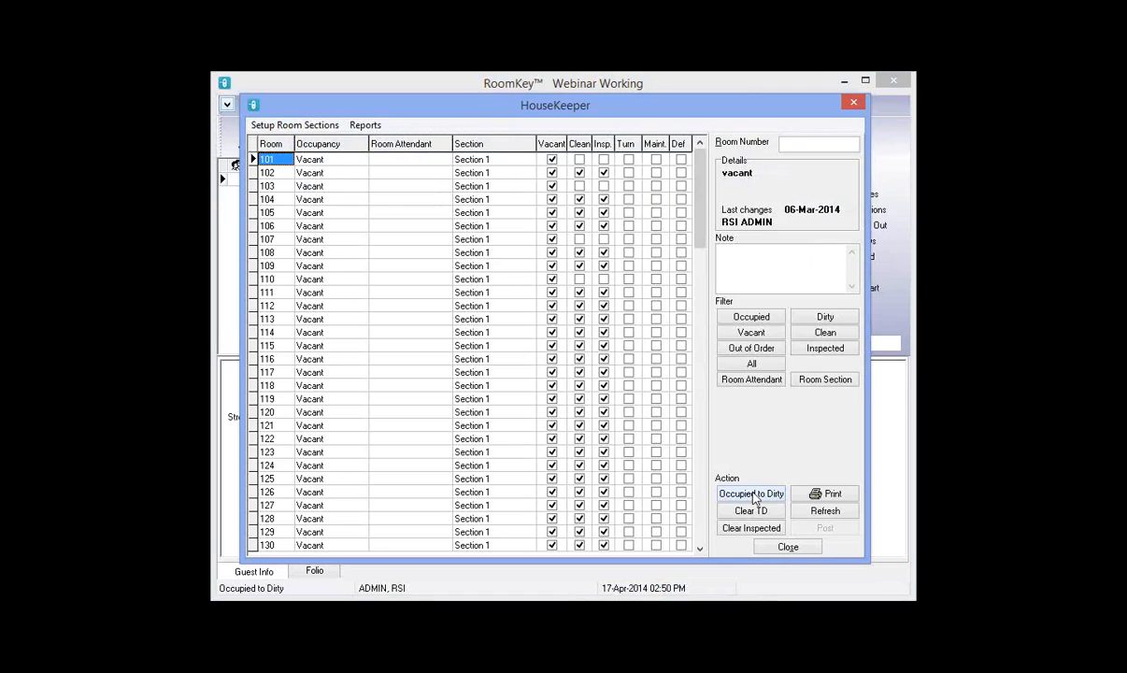
left_click(753, 497)
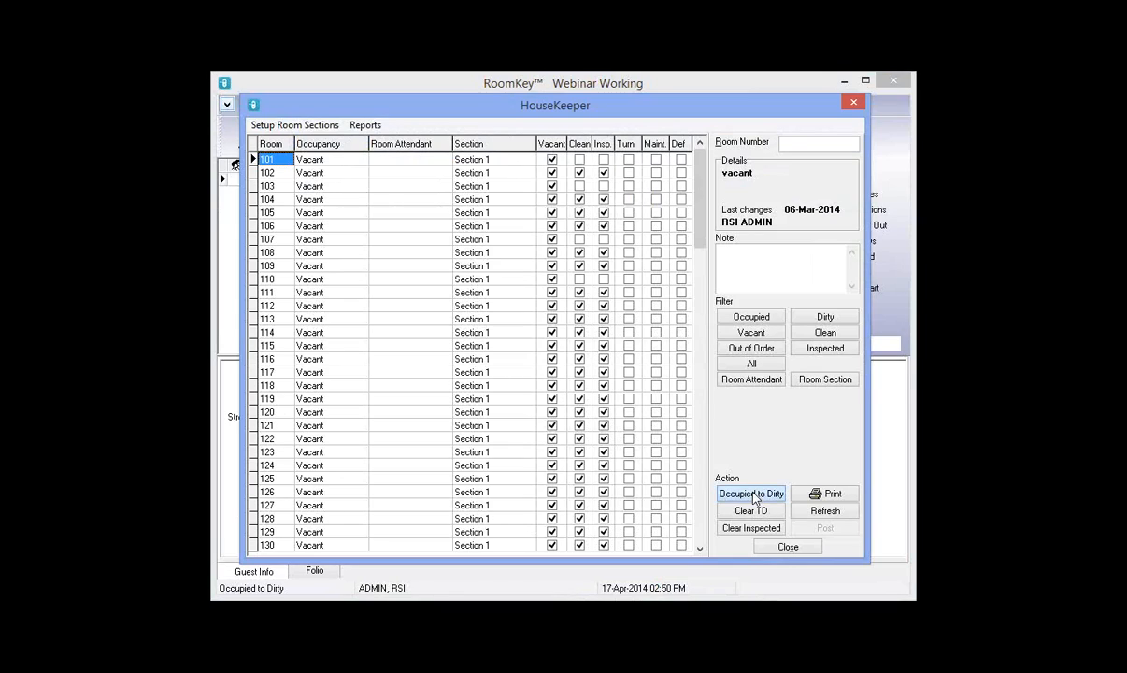
left_click(690, 417)
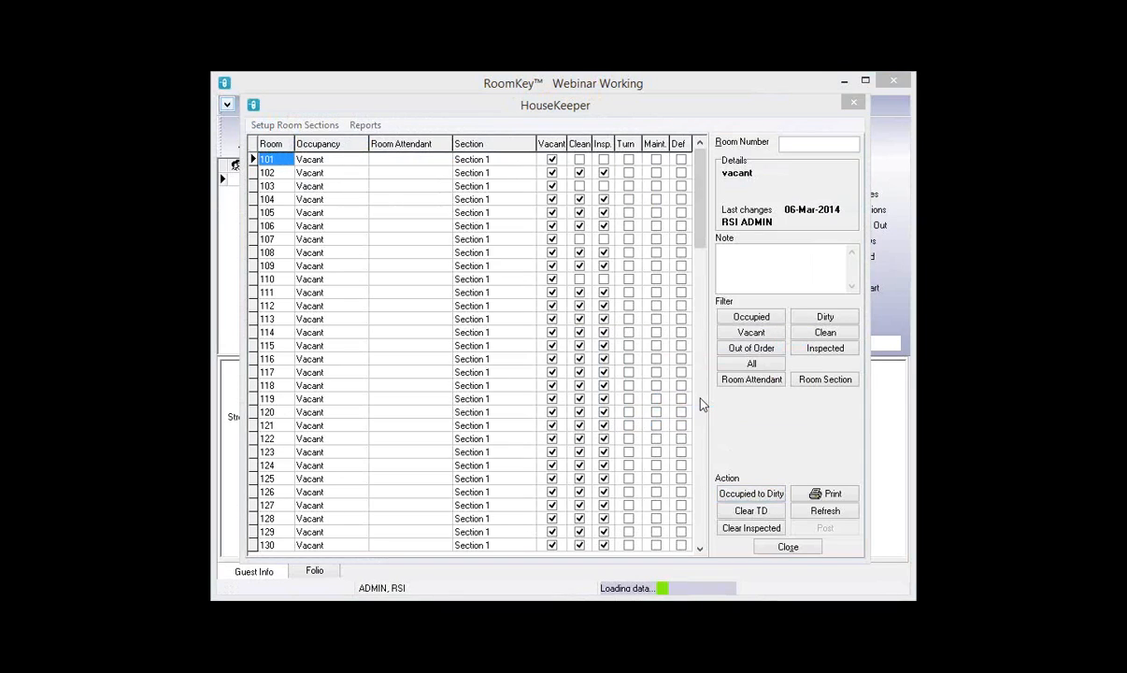
- Examine the section assignments and cleaning statuses of all rooms from 101 to 330
left_click(529, 159)
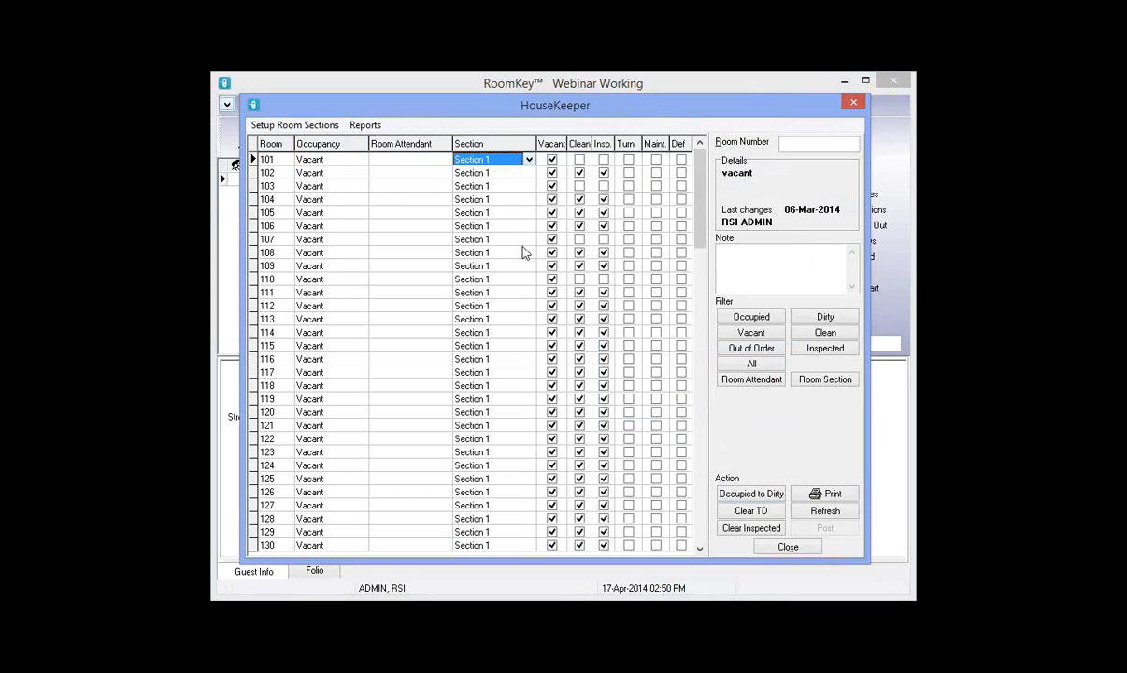
scroll(525, 251, "down", 5)
scroll(525, 249, "up", 5)
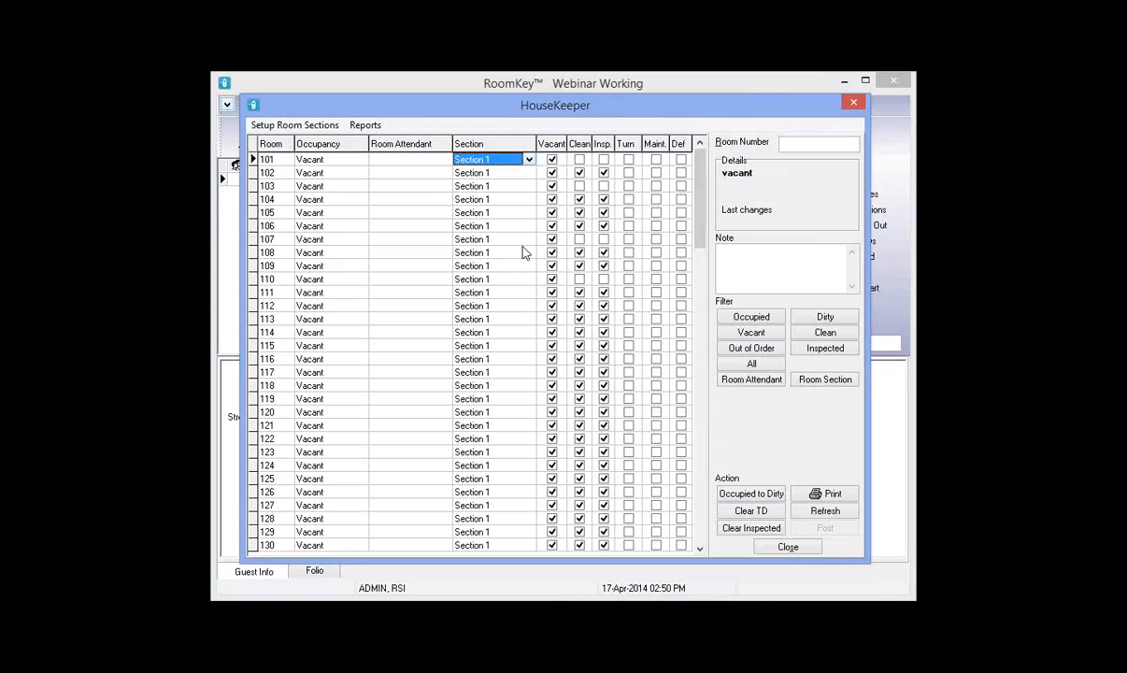
scroll(525, 253, "down", 2)
scroll(525, 252, "down", 11)
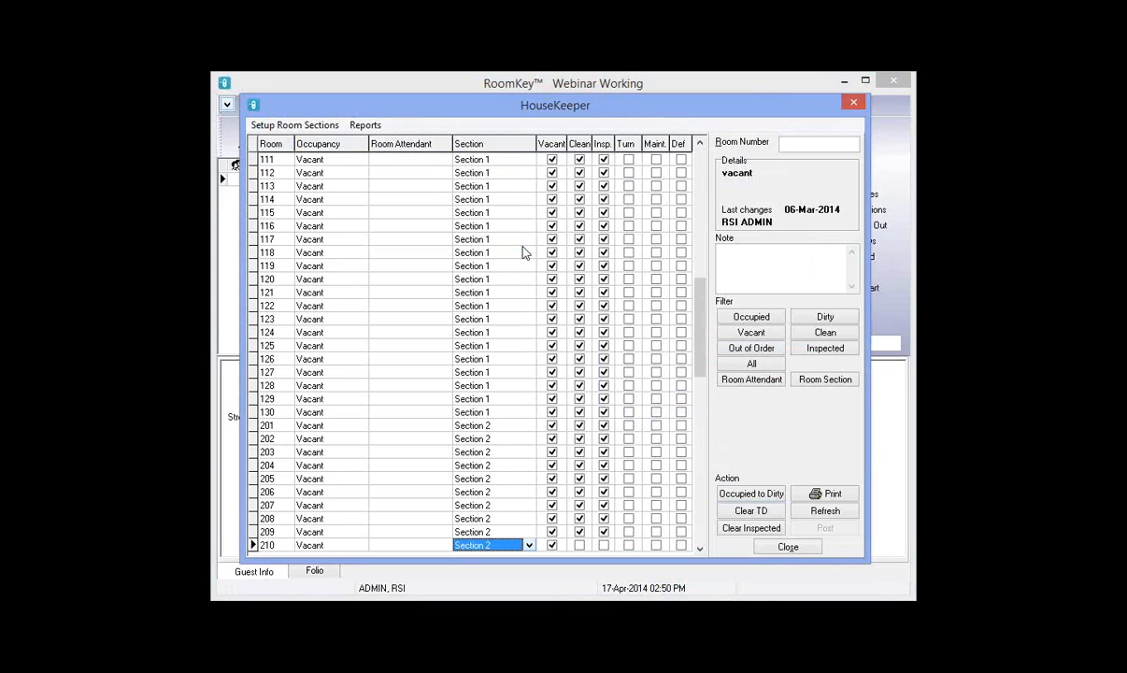
scroll(524, 253, "down", 6)
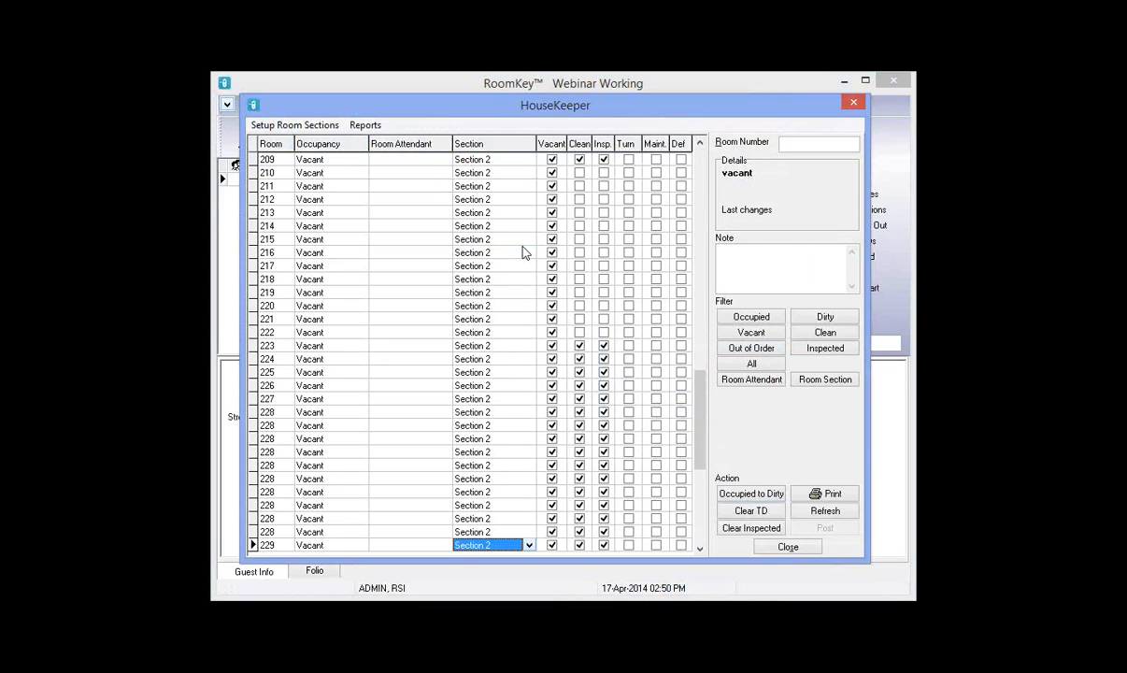
scroll(525, 252, "down", 7)
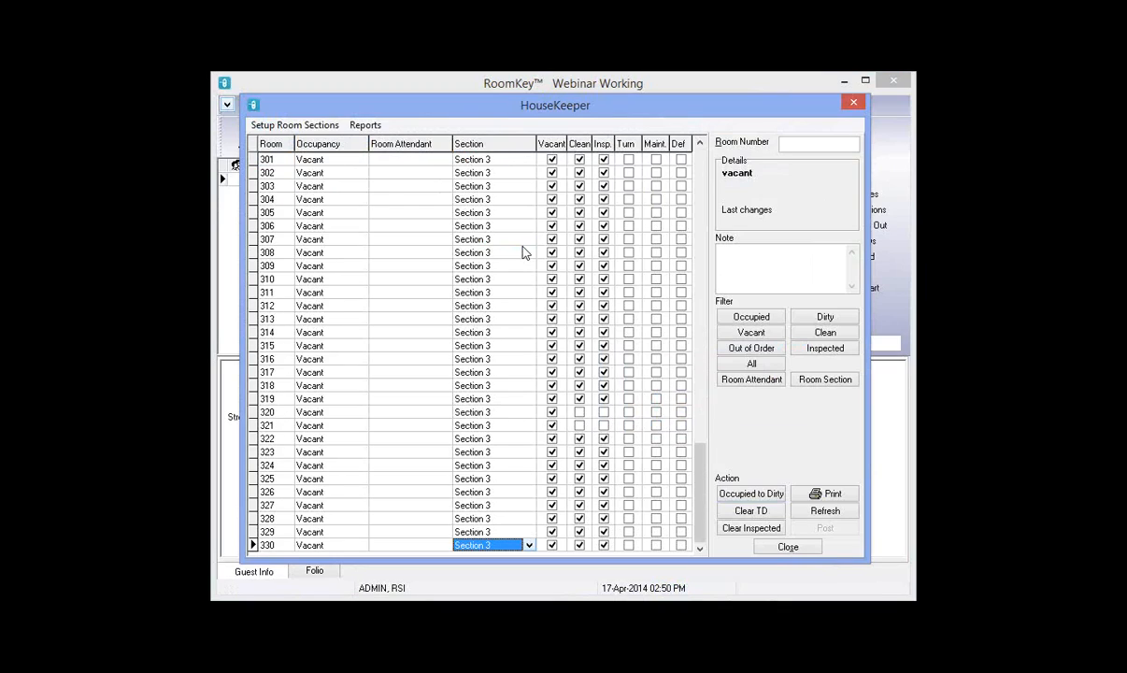
scroll(525, 250, "up", 9)
scroll(524, 250, "up", 15)
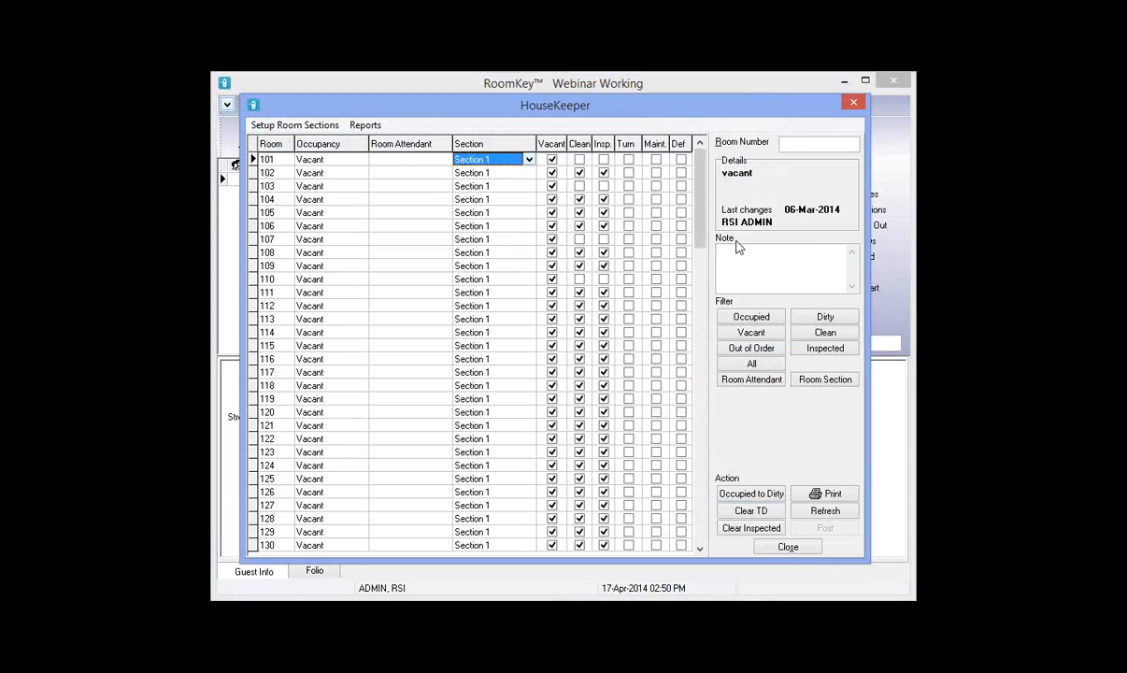
- Filter the housekeeping room list to show only dirty rooms
left_click(738, 317)
left_click(775, 383)
left_click(753, 364)
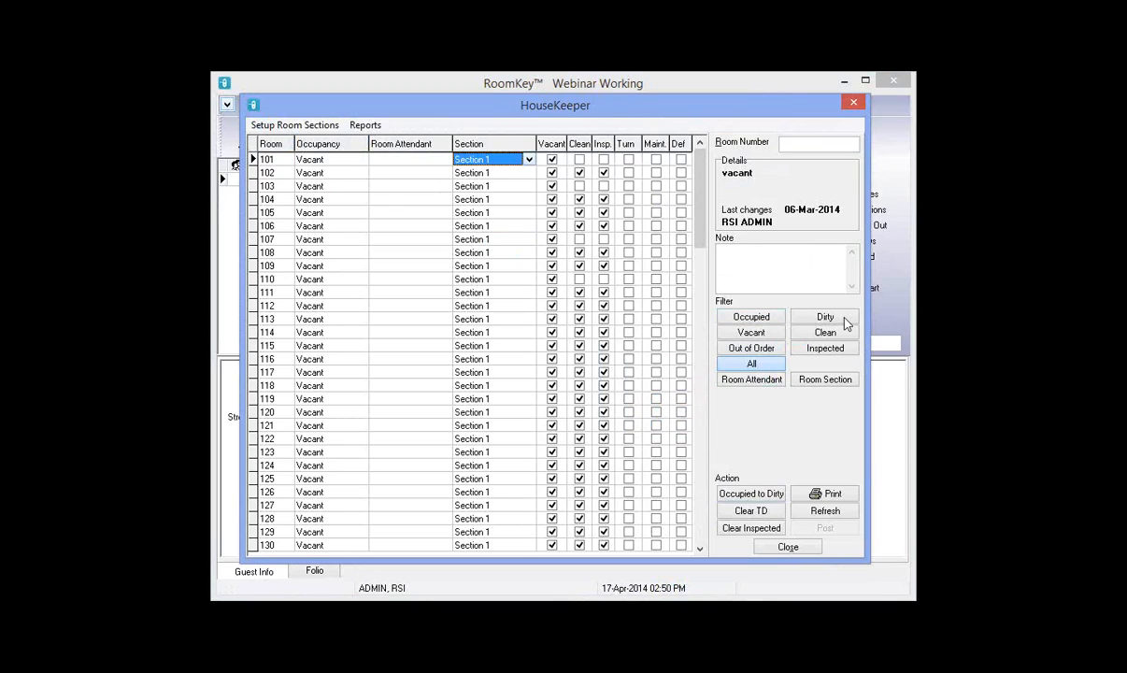
left_click(841, 319)
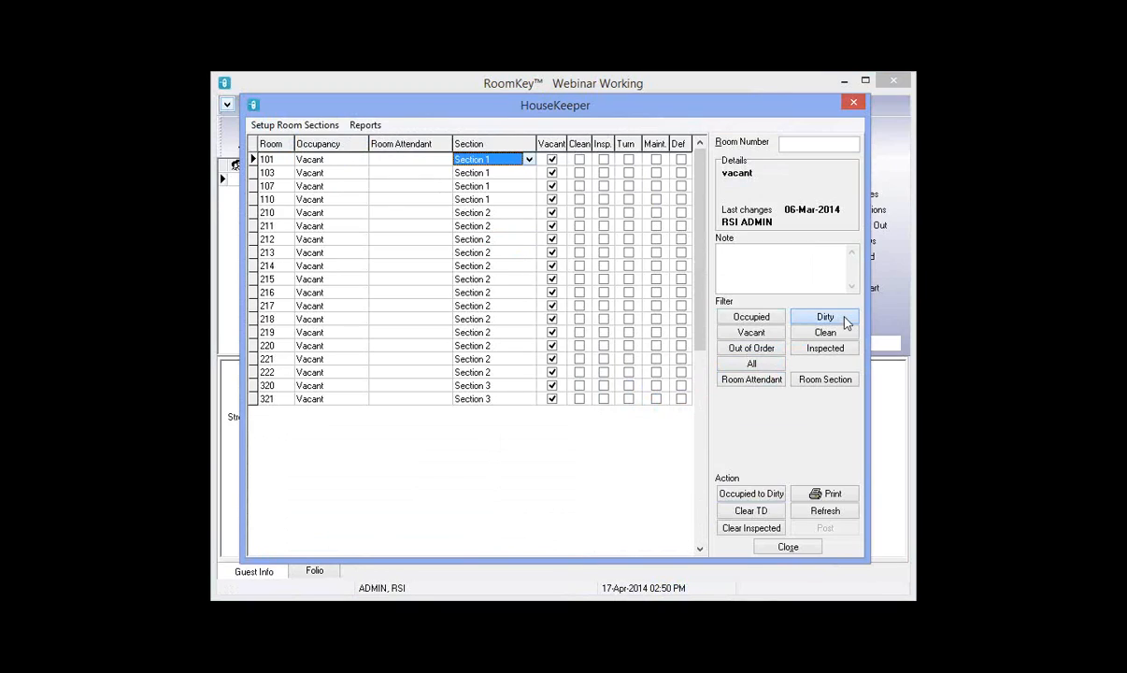
- Go through the room attendant assignments of the dirty rooms from 101 down to 321
left_click(466, 198)
left_click(410, 198)
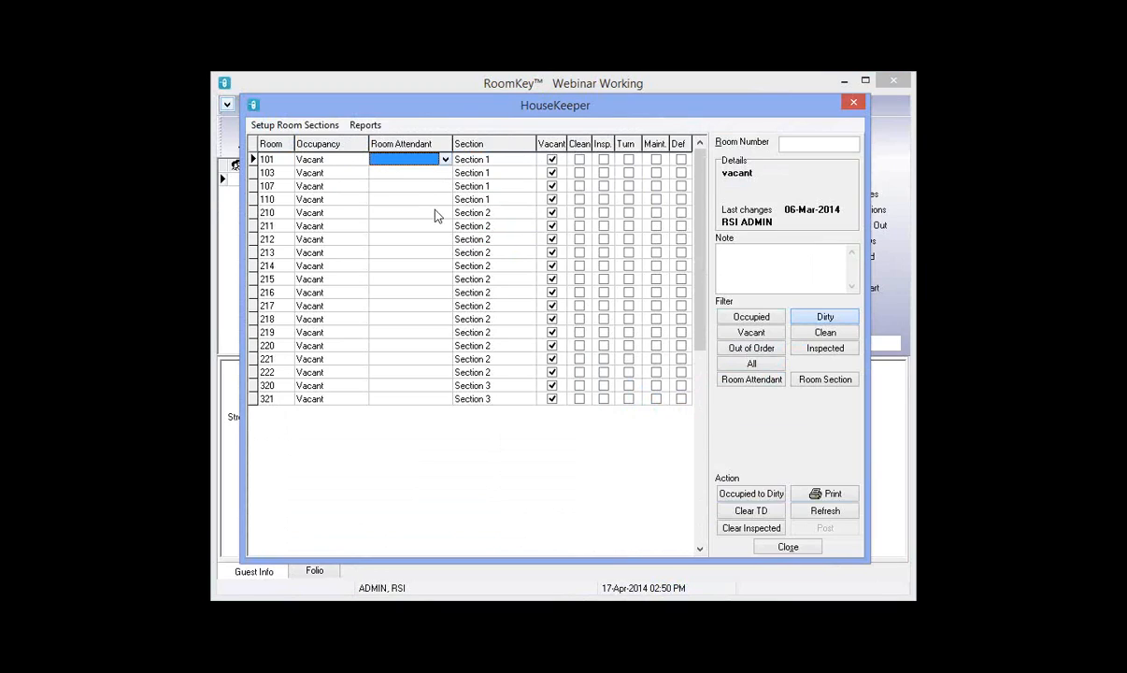
key("Down")
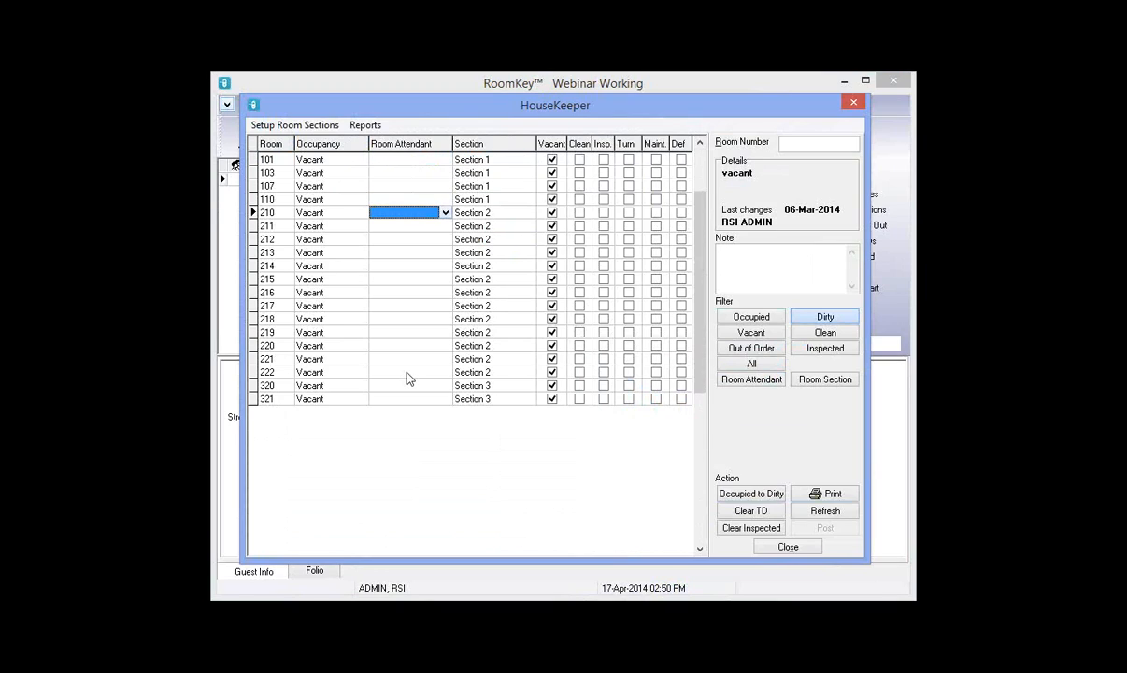
key("Down")
key("Down")
key("Down")
key("Down")
key("Down")
key("Down")
key("Down")
key("Down")
key("Down")
key("Down")
key("Down")
key("Down")
key("Down")
key("Down")
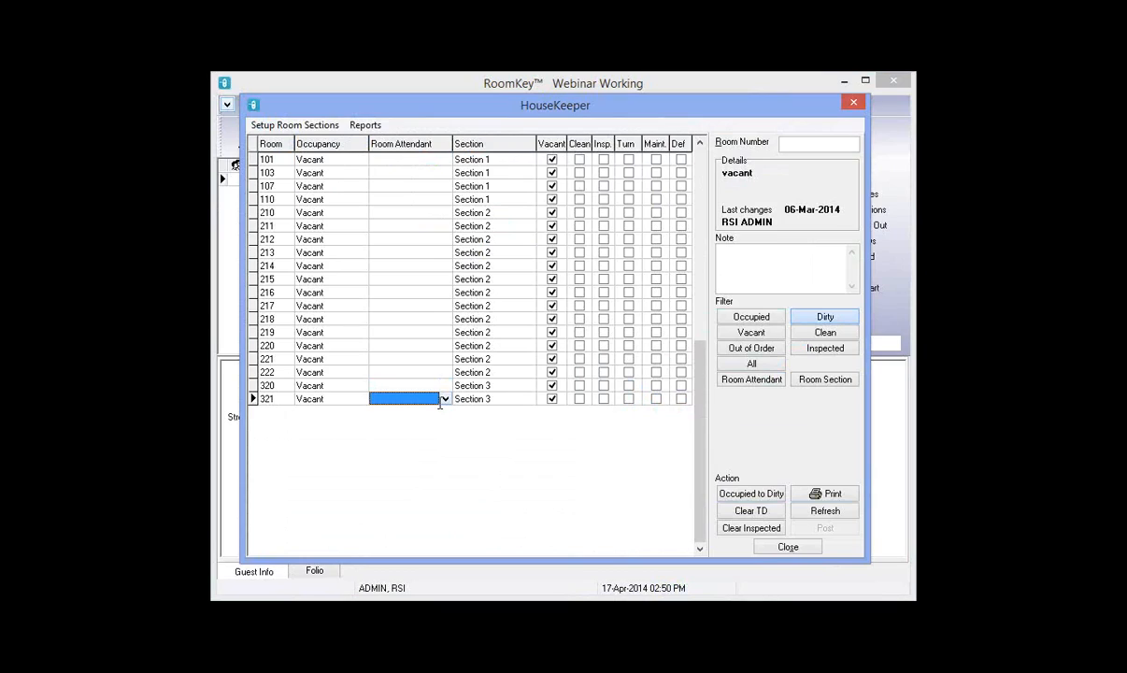
- Enter the first room attendant's name for dirty room 101 and save the entry
left_click(753, 366)
left_click(740, 318)
left_click(401, 160)
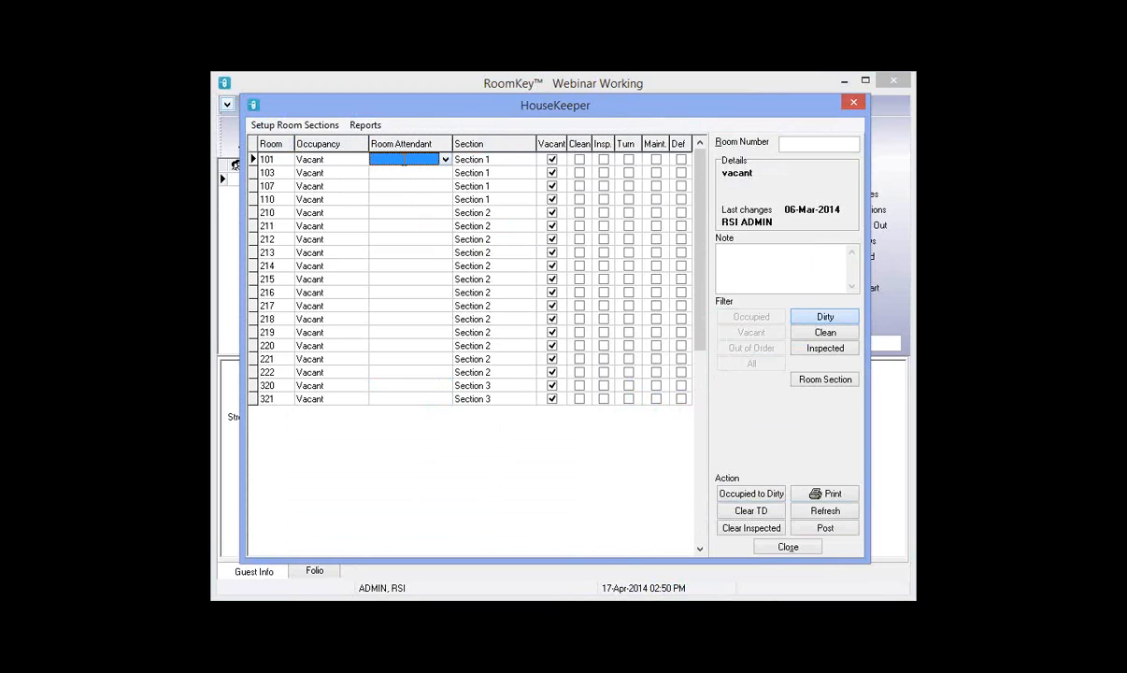
type("Bob")
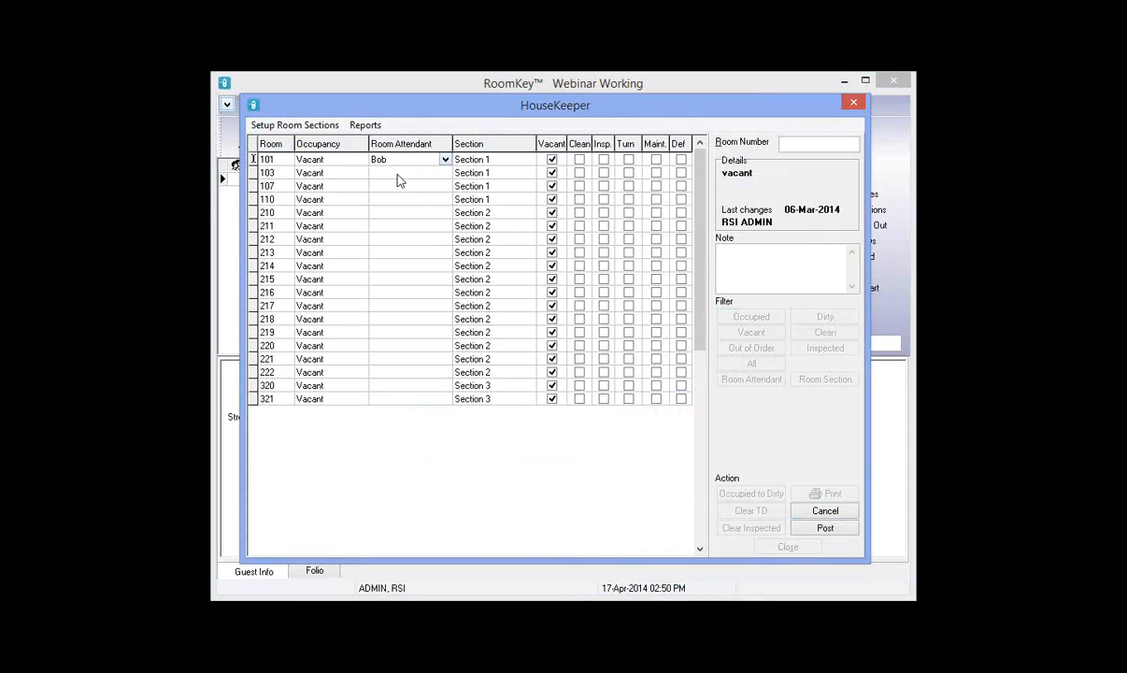
key("Return")
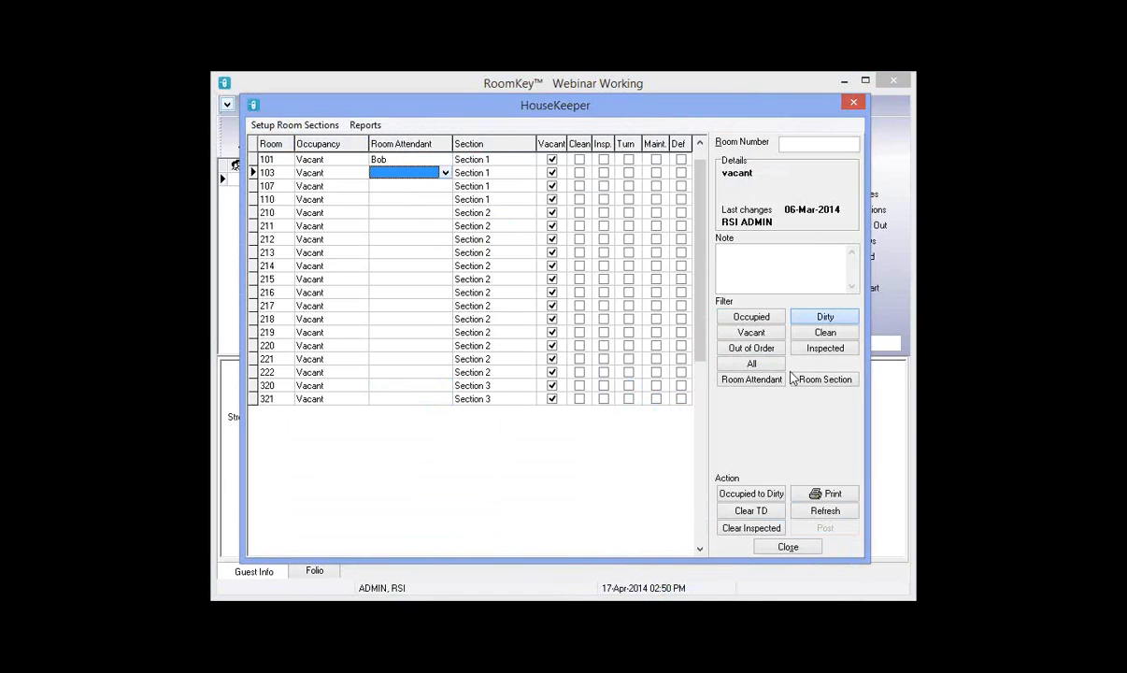
- Filter the rooms by room 101's attendant and assign that attendant to all rooms in Section 1
left_click(775, 381)
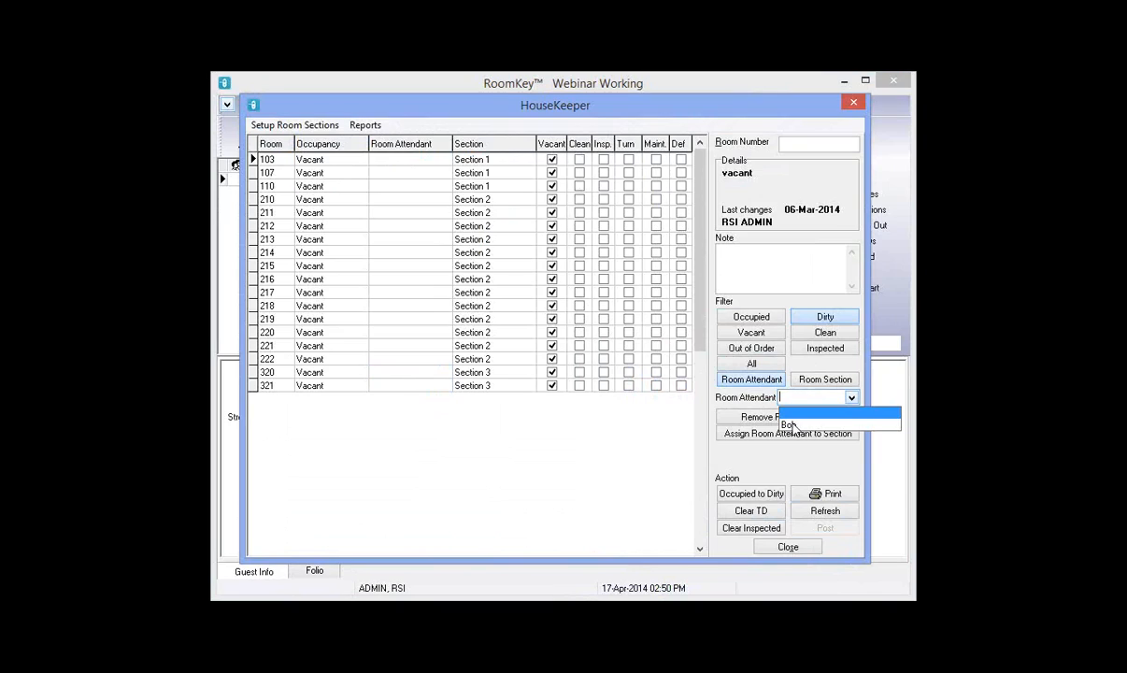
left_click(789, 425)
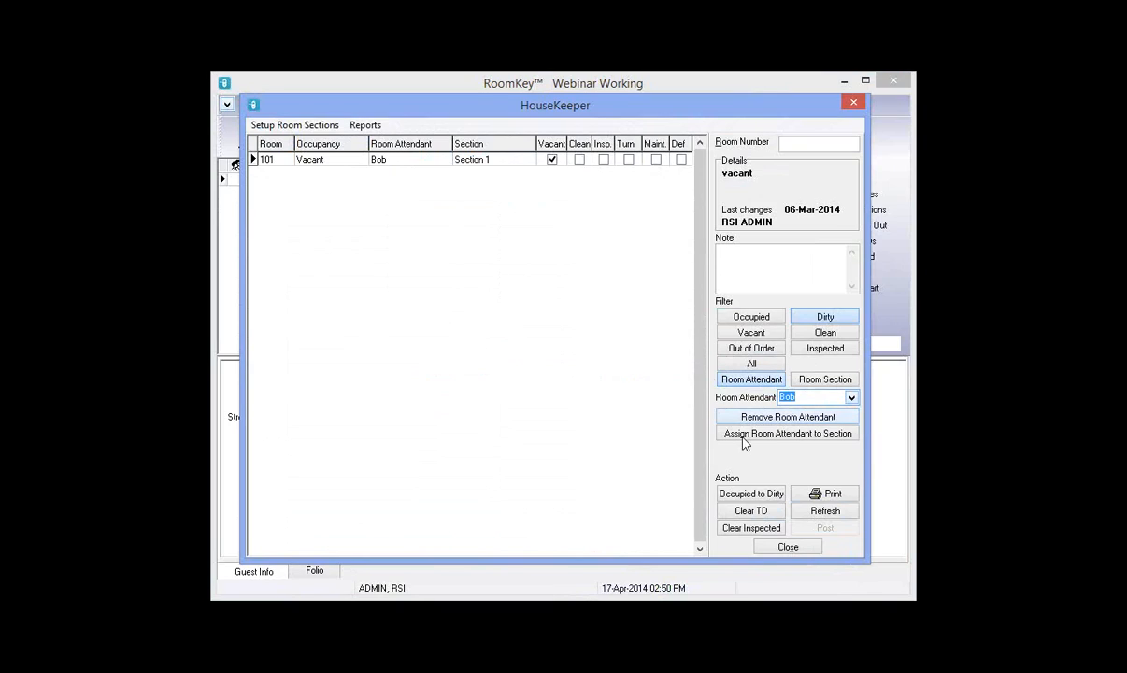
left_click(804, 434)
left_click(852, 454)
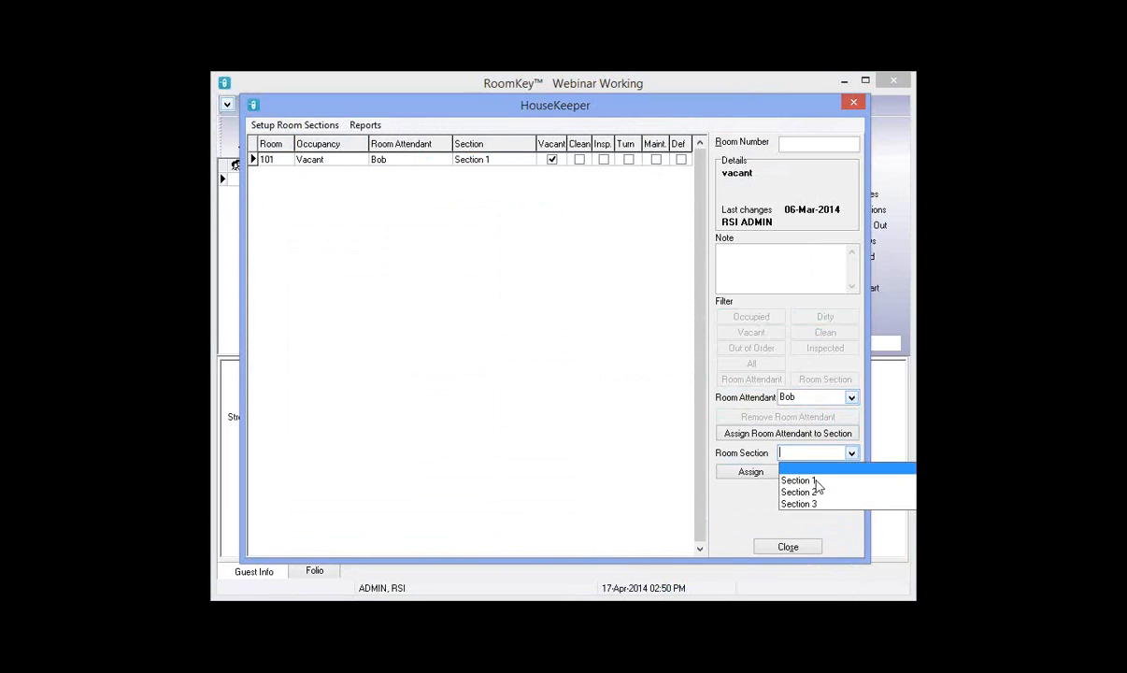
left_click(803, 480)
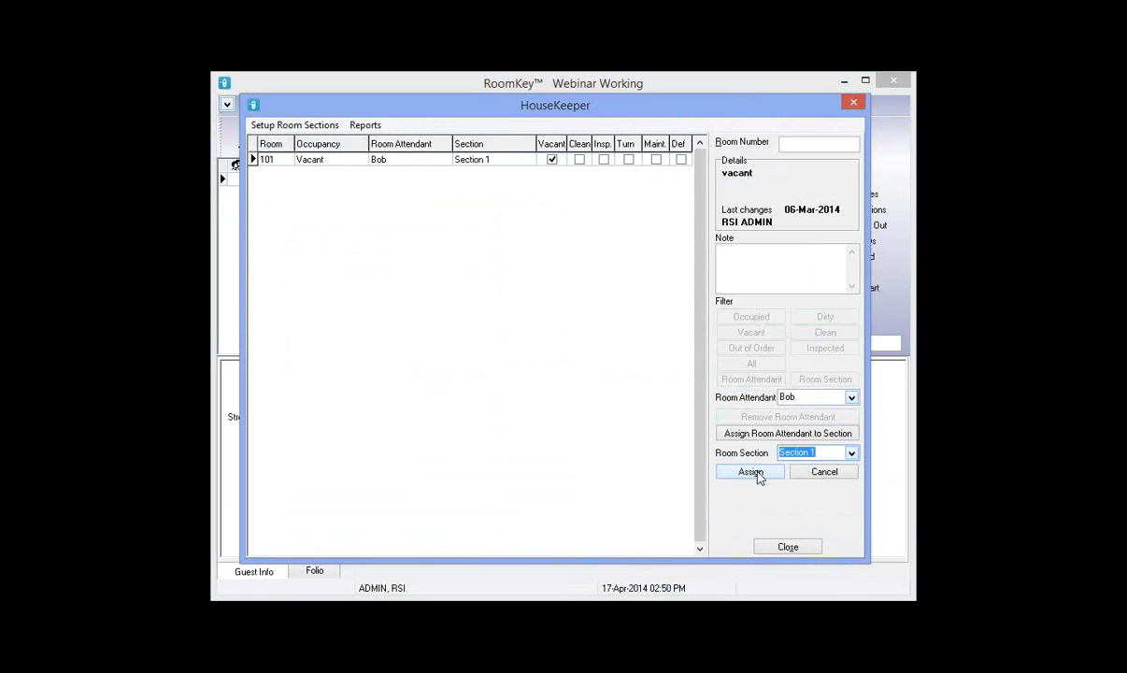
left_click(752, 472)
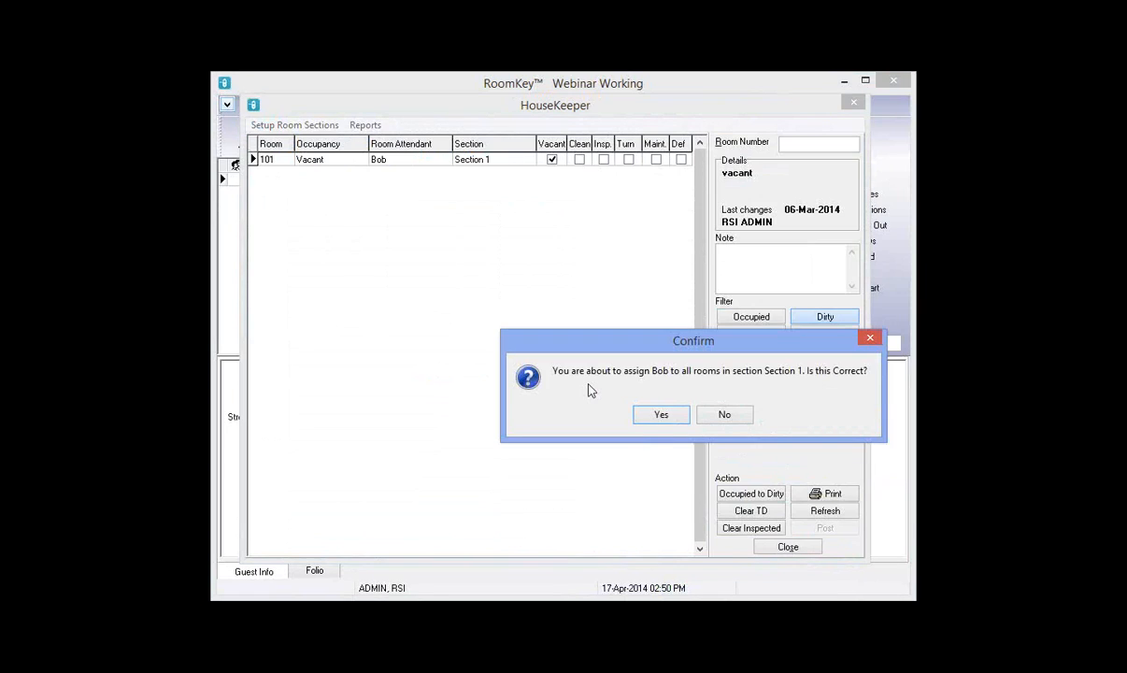
left_click(677, 414)
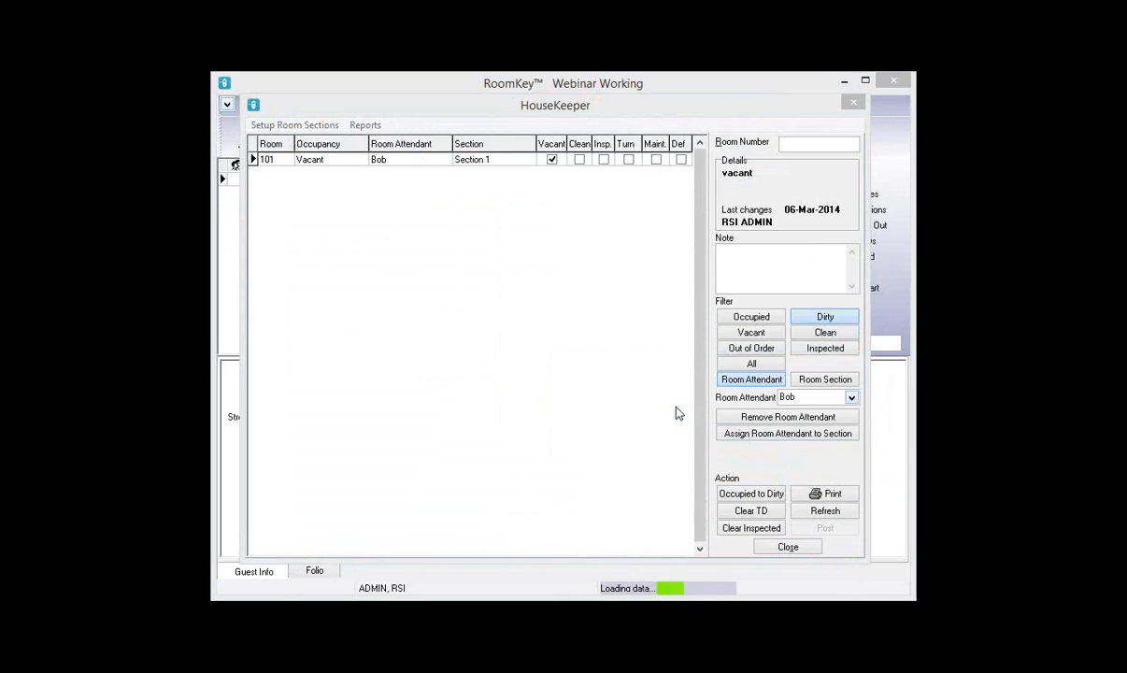
- Show all rooms, enter a second room attendant's name for room 201 and post the change
left_click(753, 364)
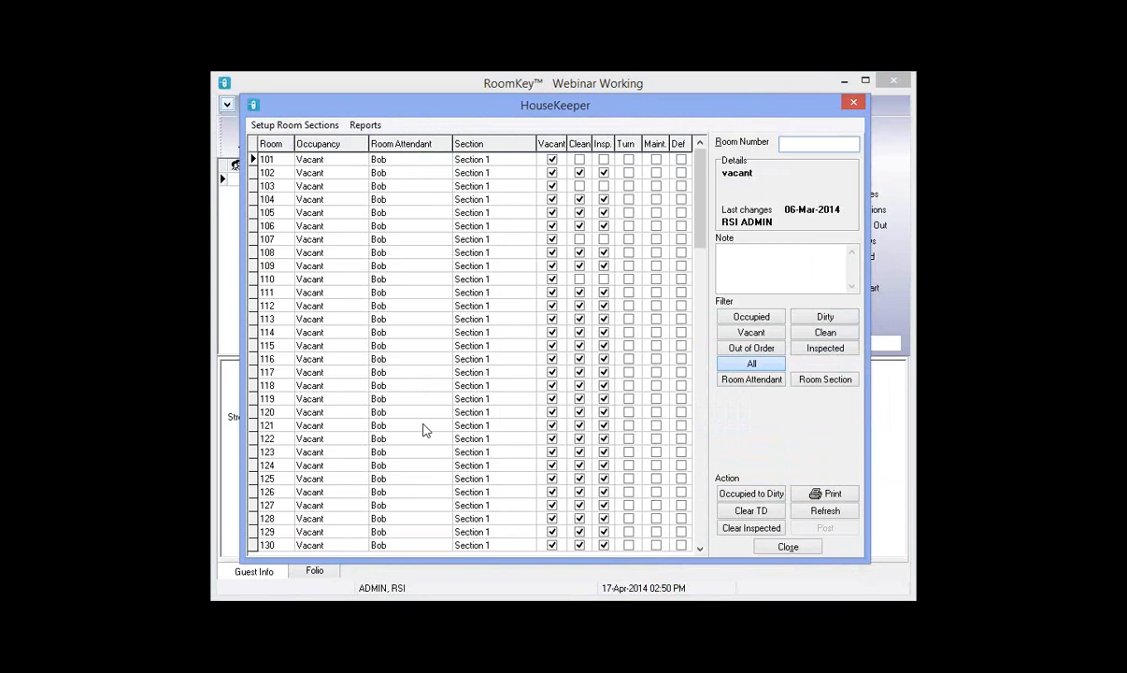
scroll(422, 430, "down", 5)
left_click(396, 373)
left_click(396, 375)
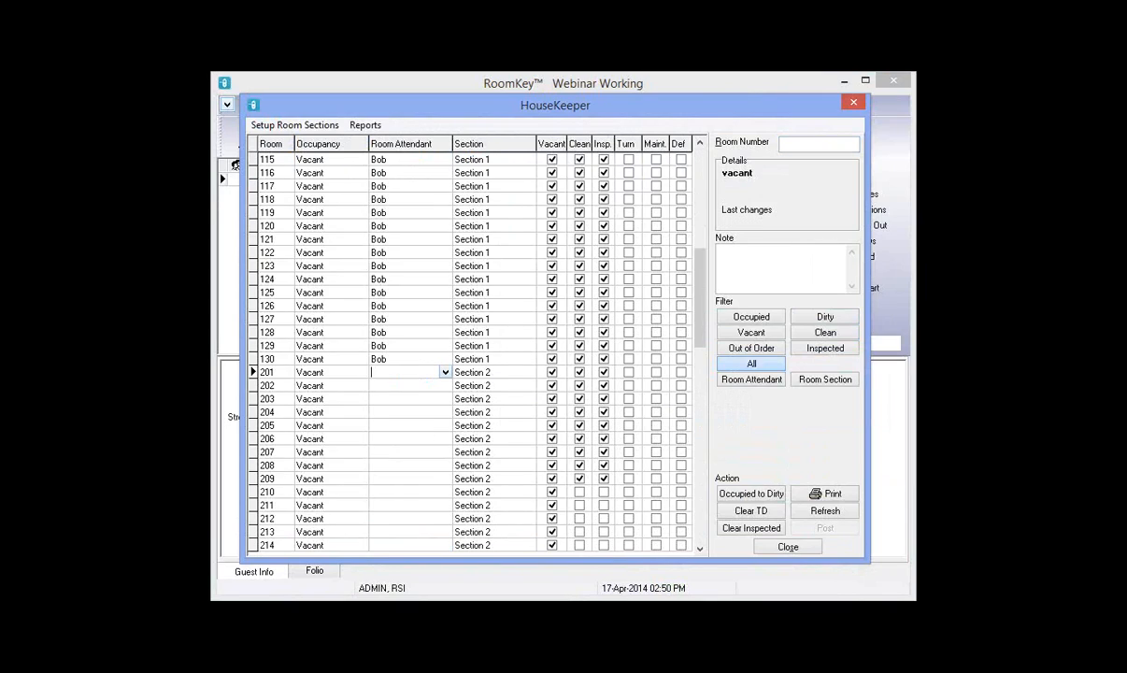
type("Sara")
left_click(825, 528)
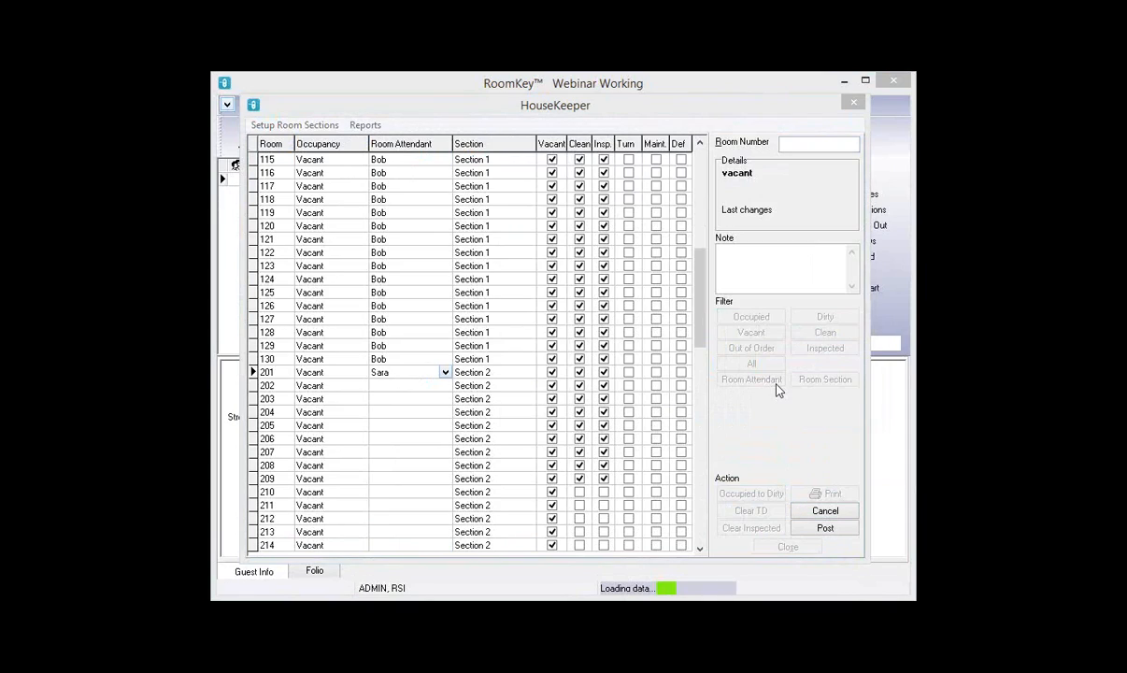
- Filter the rooms by room 201's attendant and assign that attendant to all rooms in Section 2
left_click(751, 378)
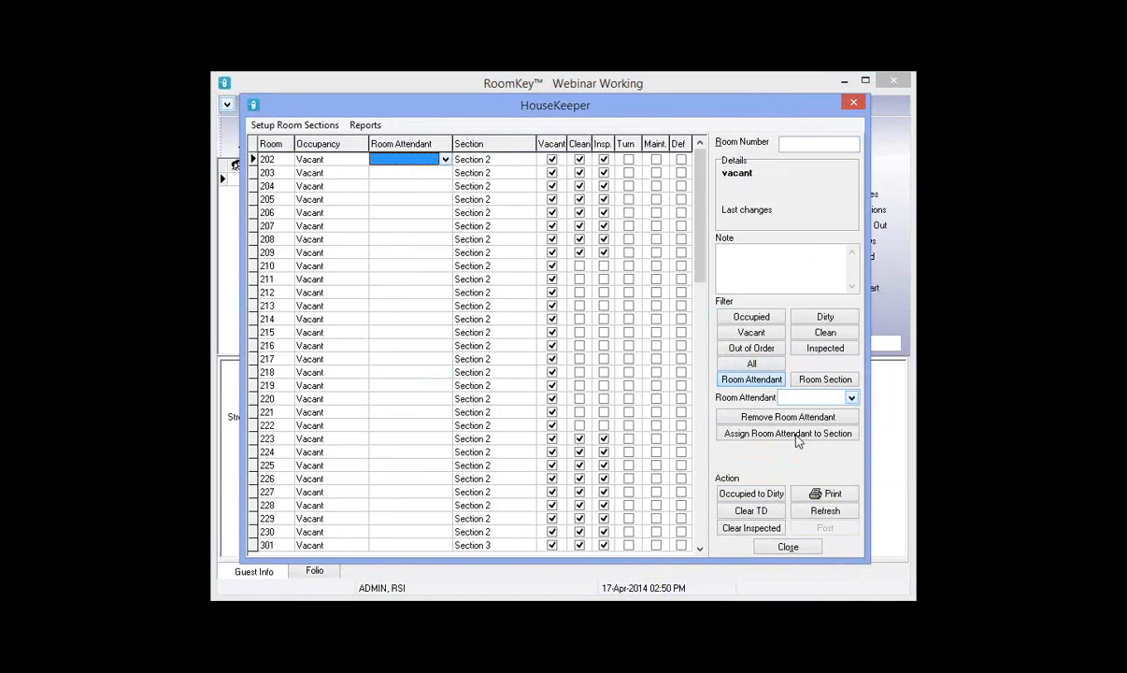
key("alt+Down")
key("Return")
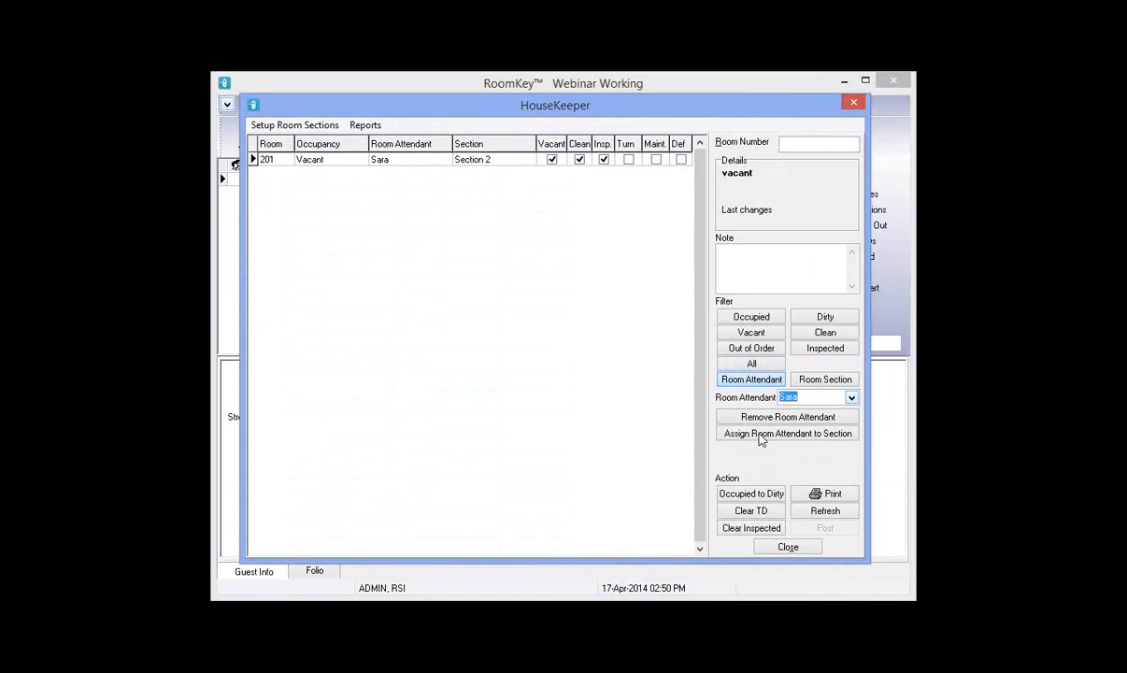
left_click(760, 436)
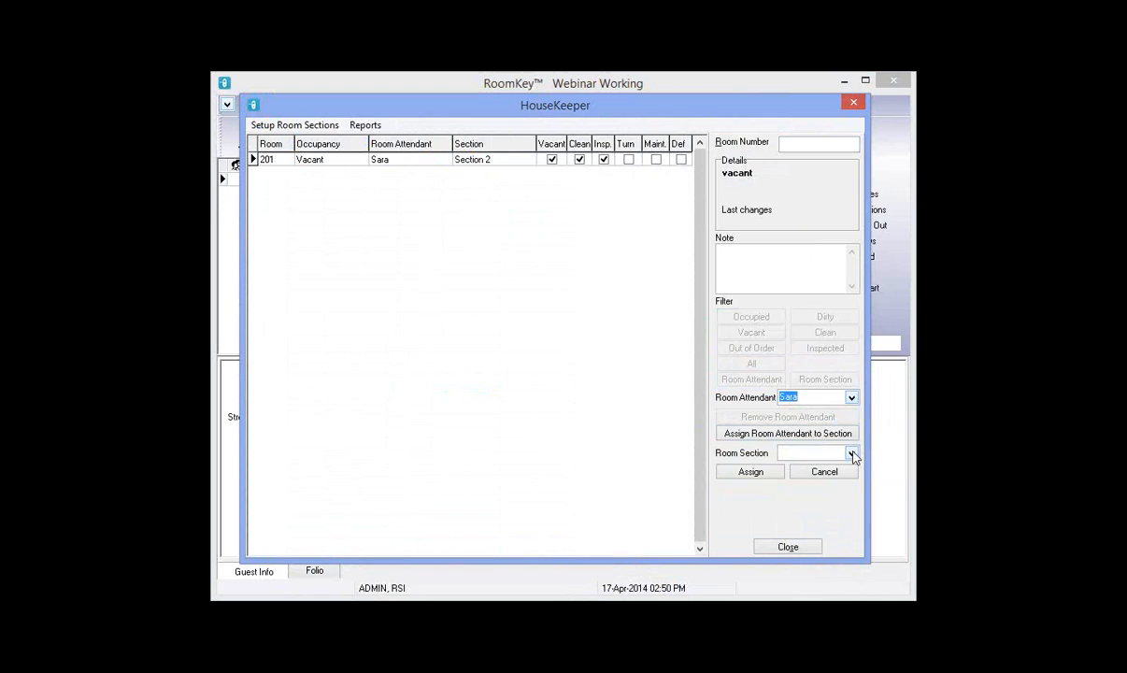
left_click(813, 453)
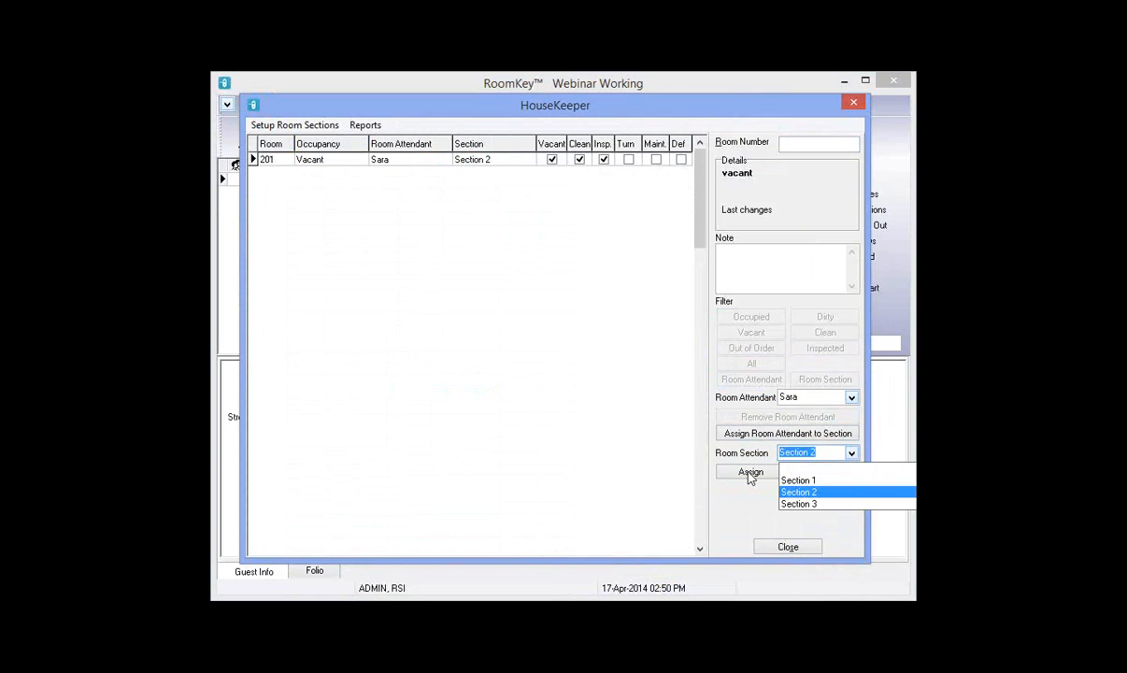
left_click(749, 474)
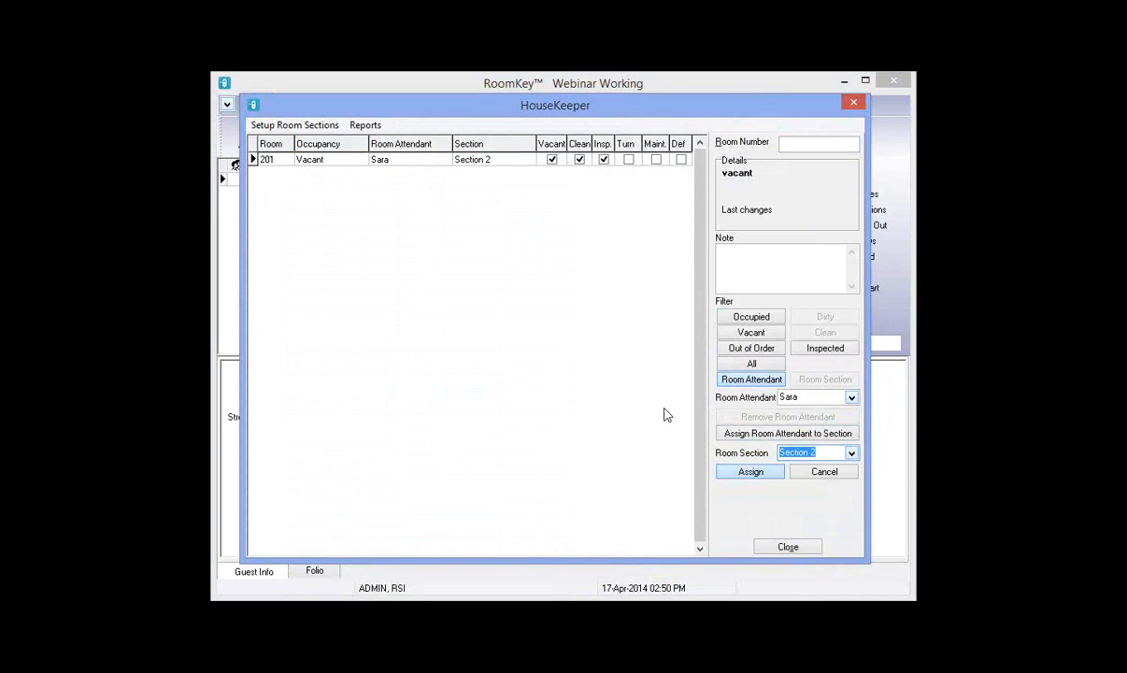
key("Return")
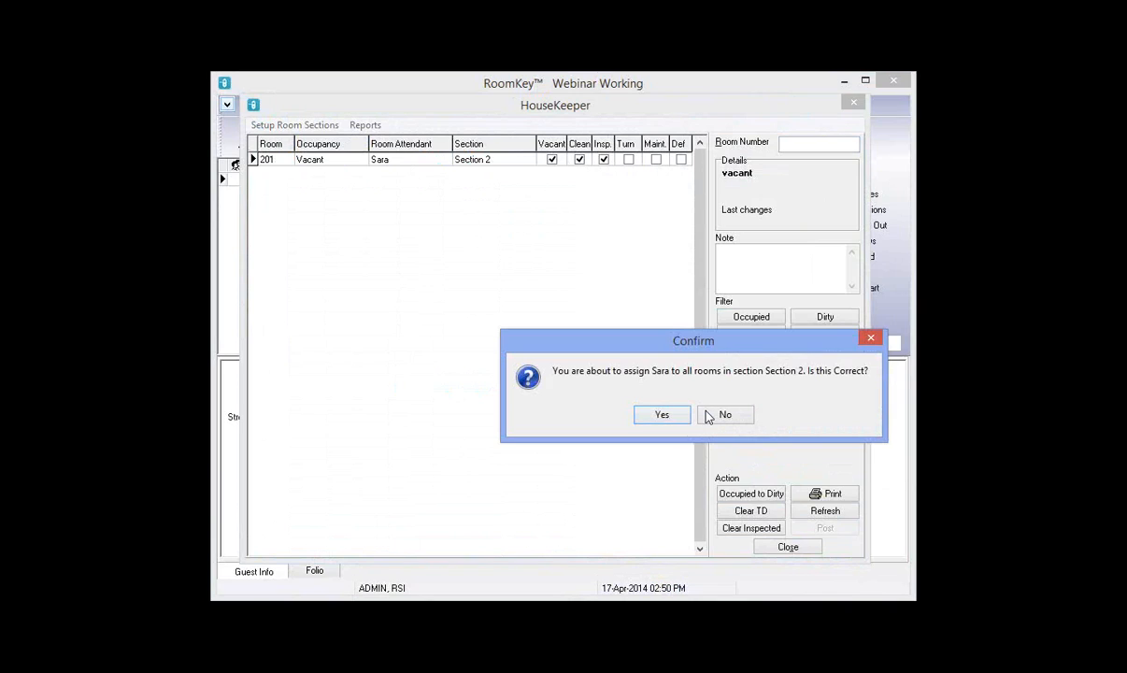
left_click(656, 416)
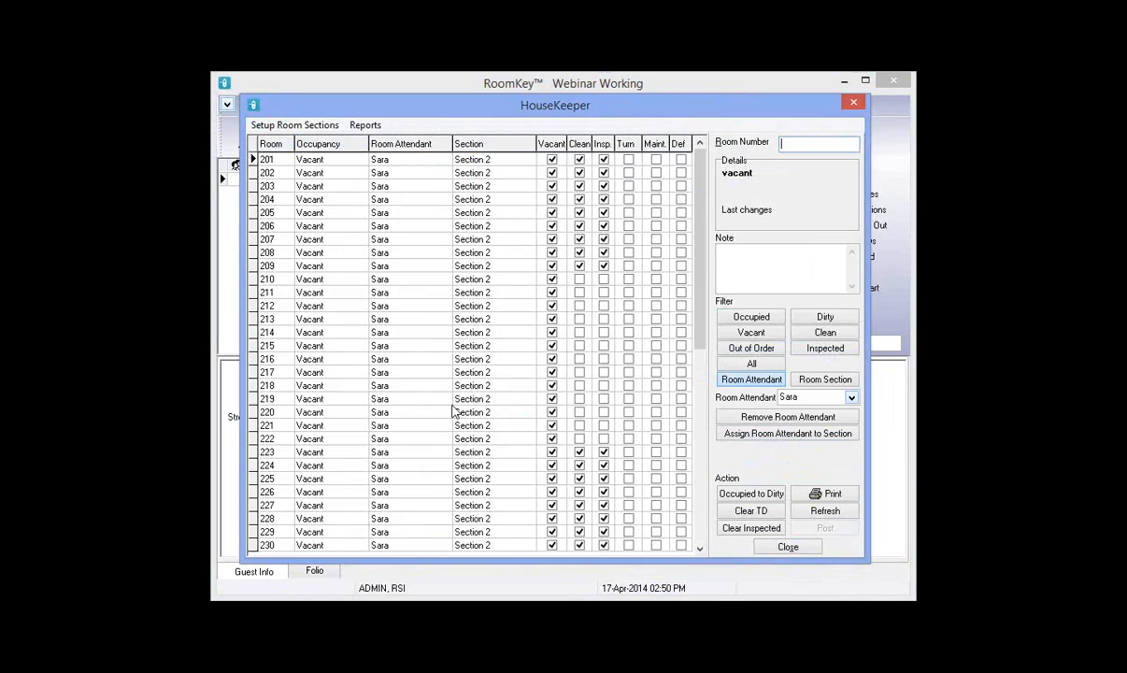
- Show all rooms again, enter a third room attendant's name for room 301 and save it
left_click(750, 363)
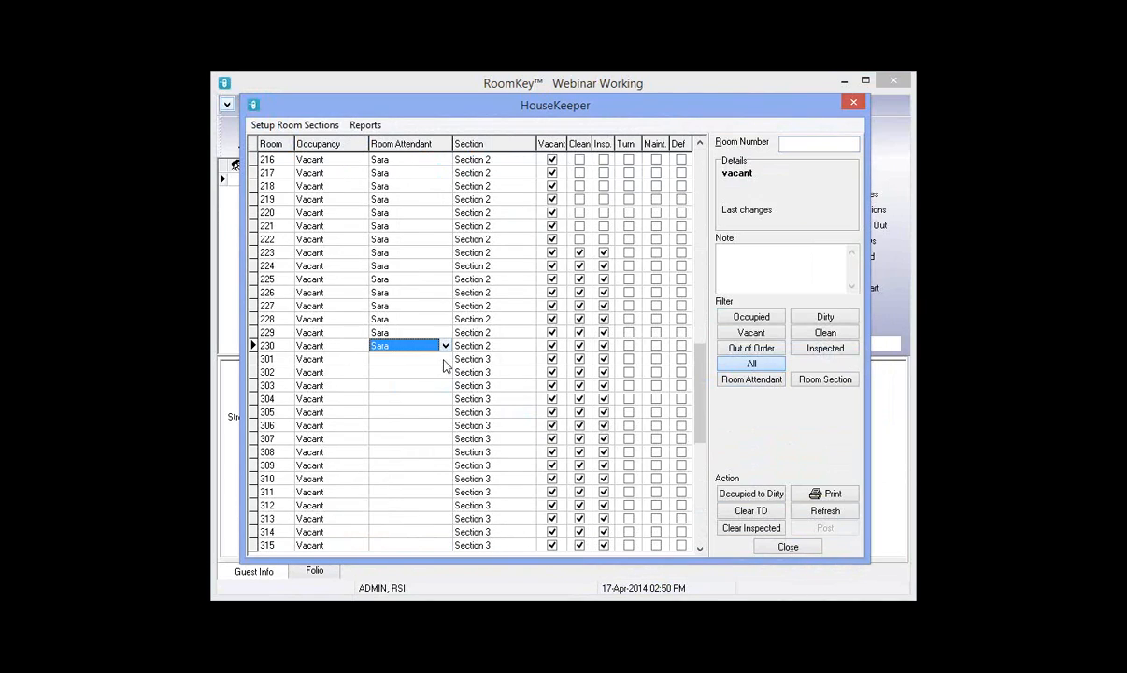
left_click(443, 360)
left_click(418, 361)
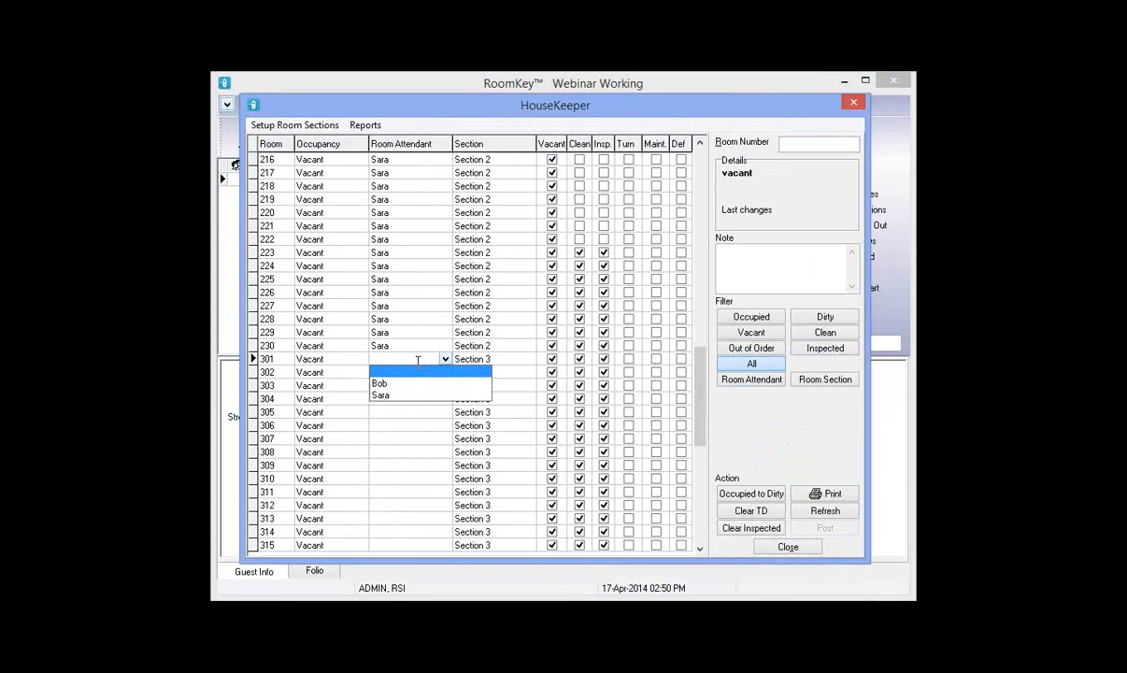
left_click(406, 361)
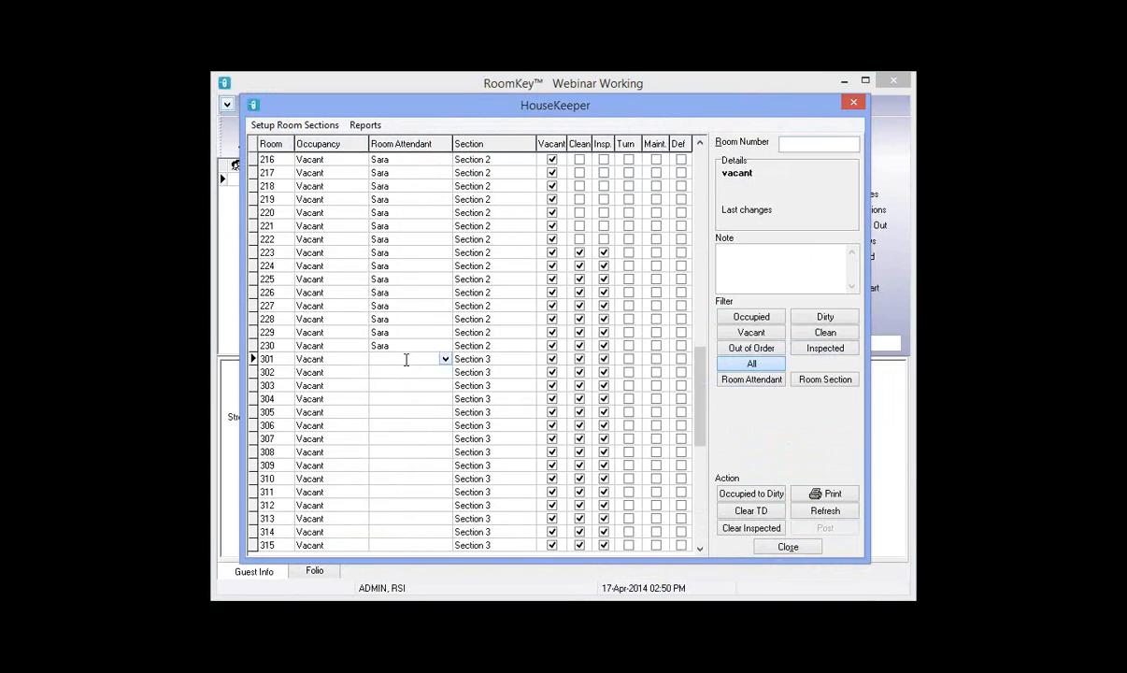
type("Tara")
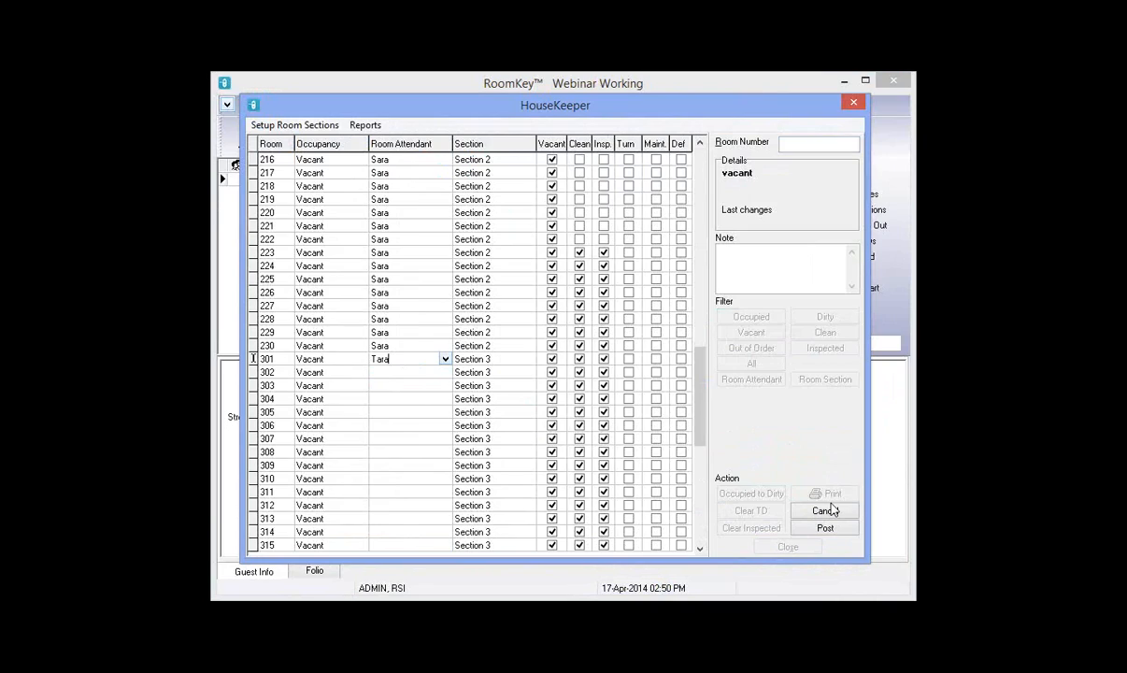
key("Return")
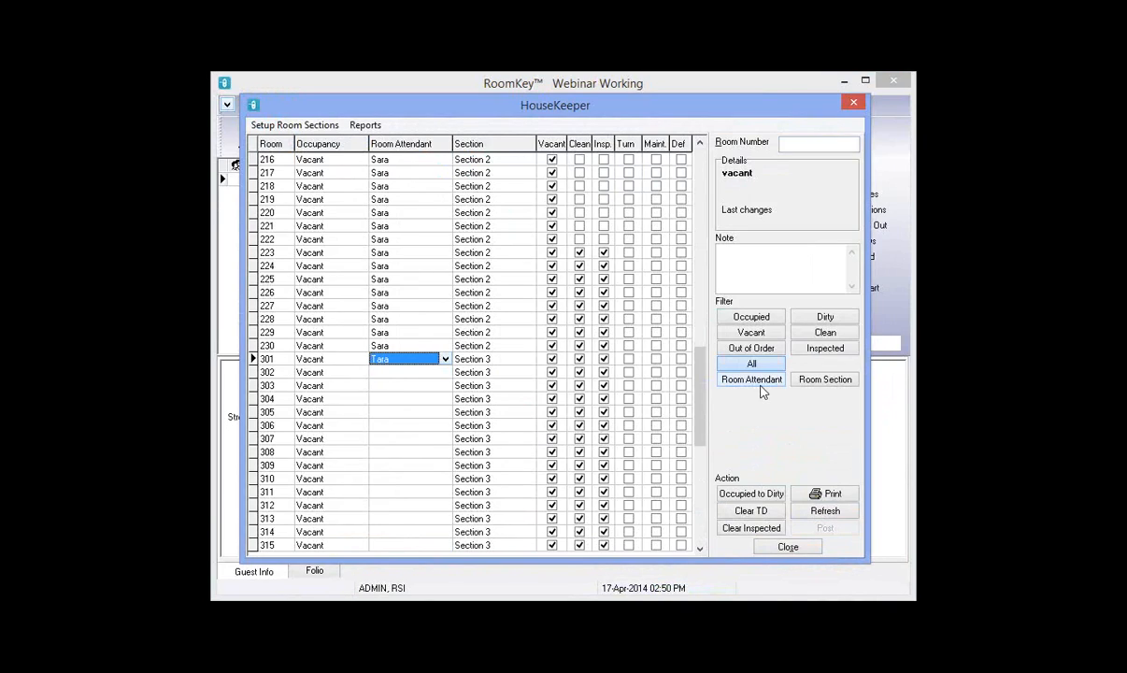
- Filter the rooms by room 301's attendant and assign that attendant to all rooms in Section 3
left_click(751, 379)
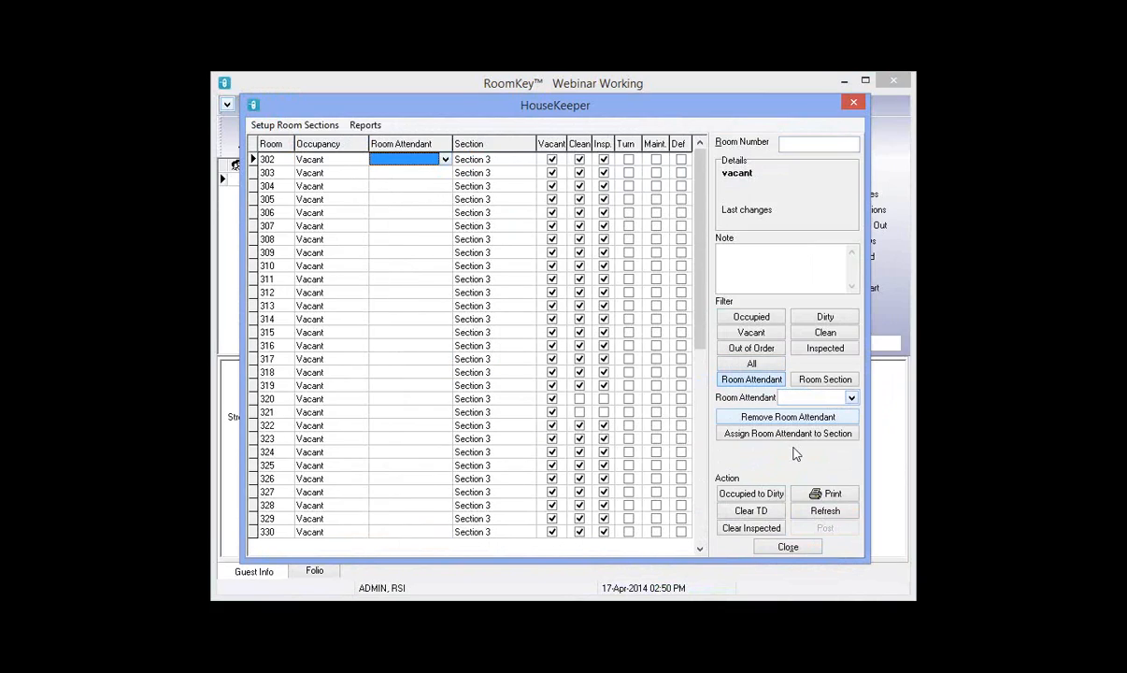
left_click(851, 398)
left_click(805, 448)
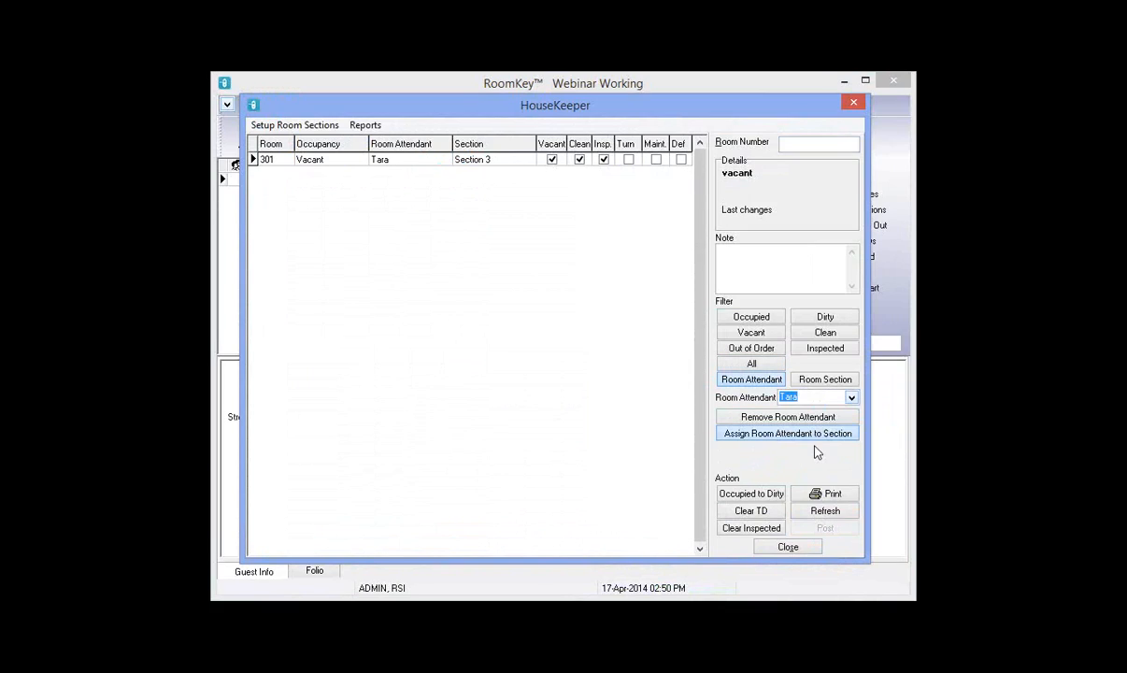
left_click(809, 436)
left_click(852, 453)
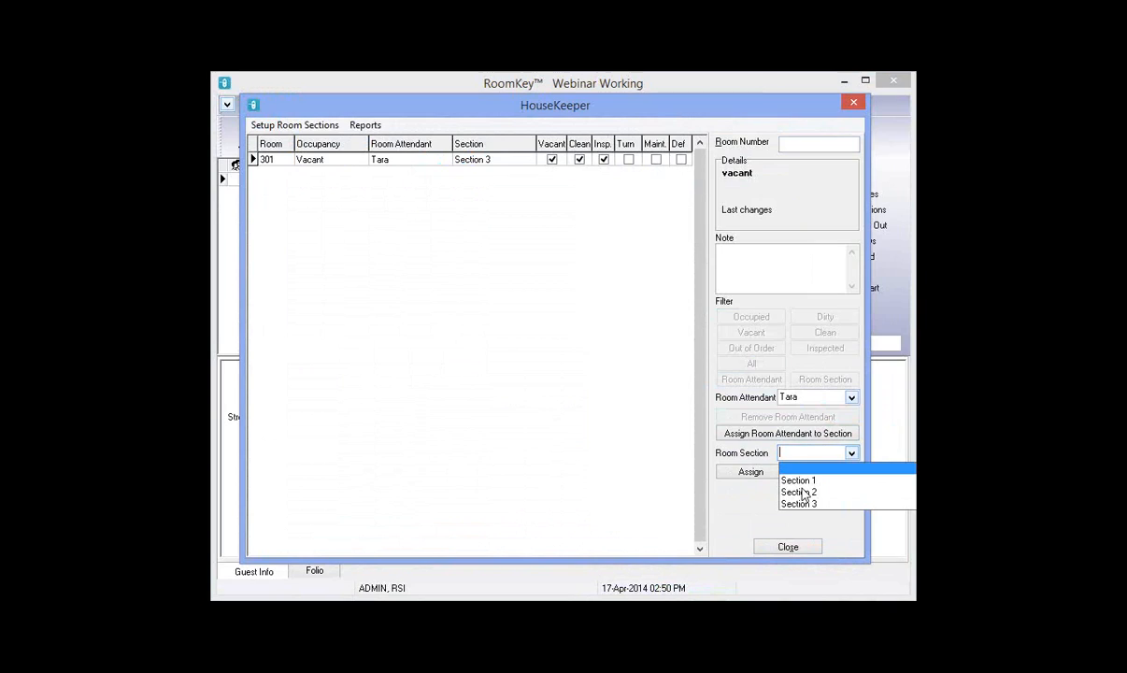
left_click(798, 504)
left_click(750, 472)
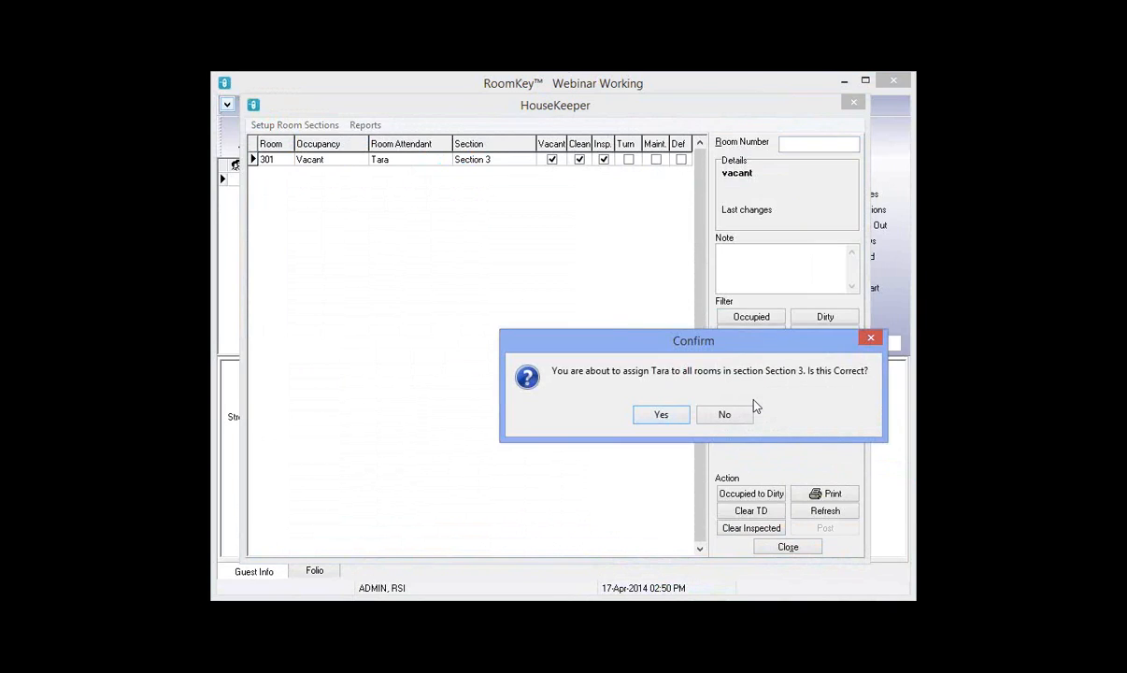
left_click(679, 417)
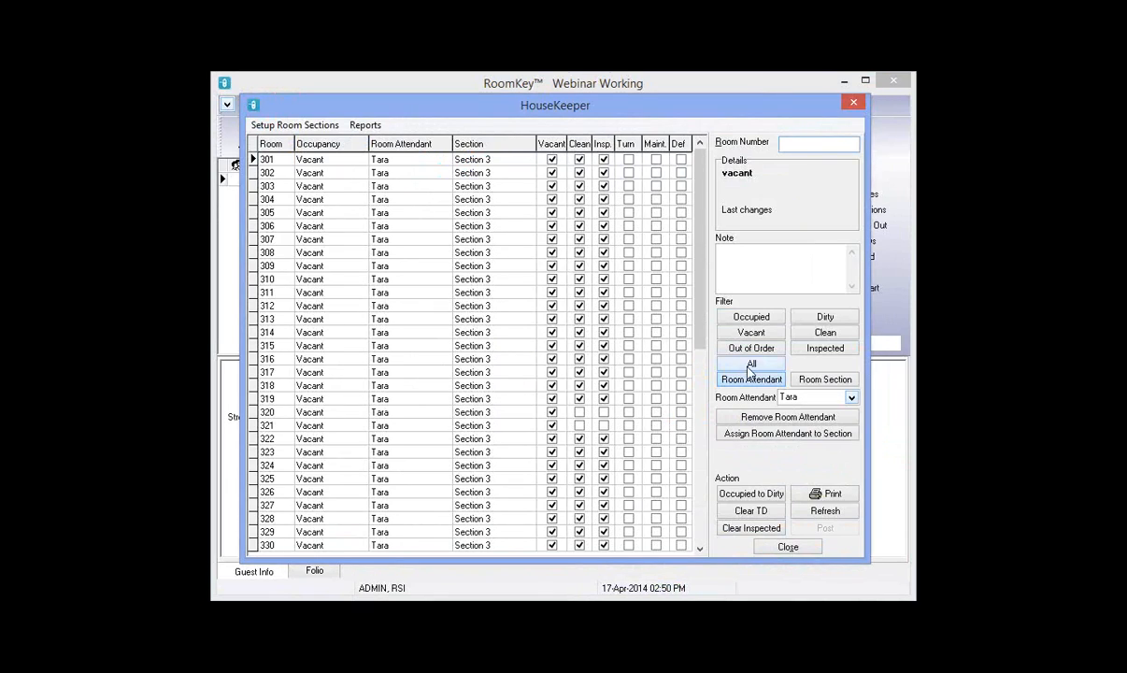
- Filter the full room list to dirty rooms and review the attendants assigned from room 101 down to 320
left_click(735, 368)
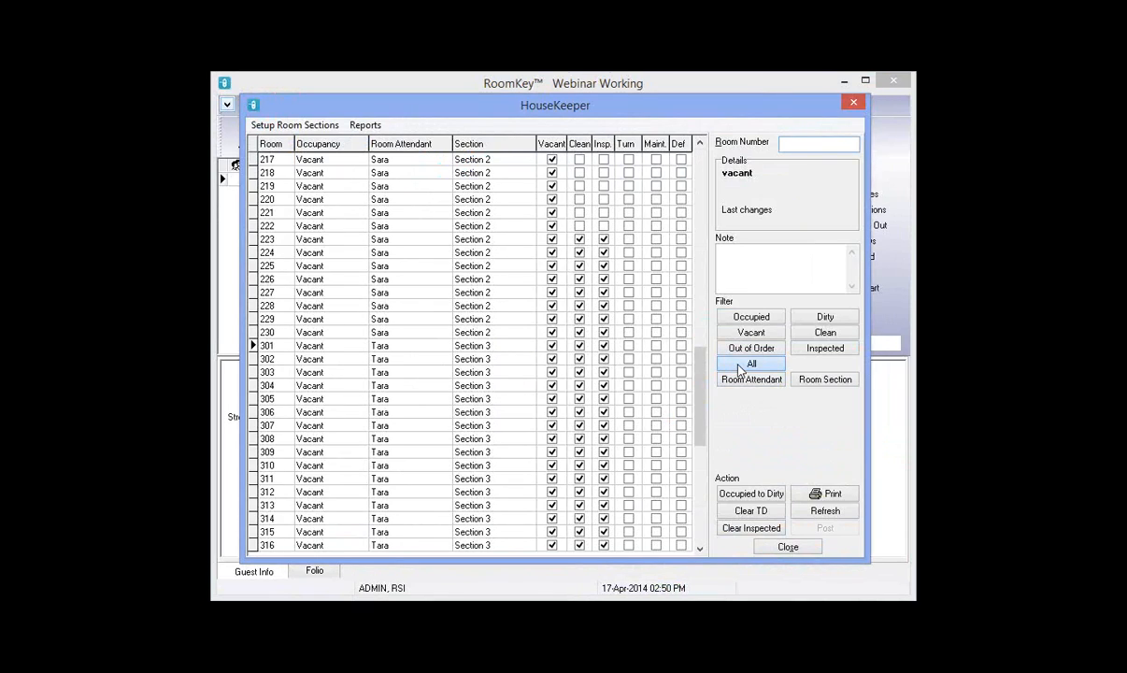
left_click(821, 322)
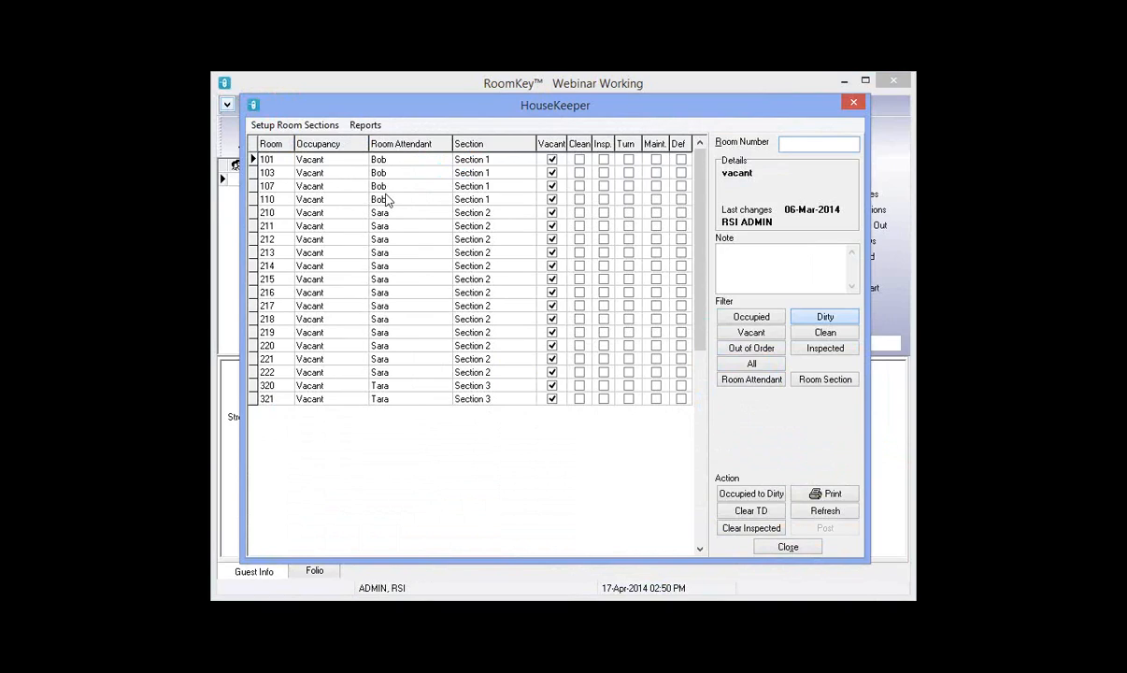
left_click(386, 162)
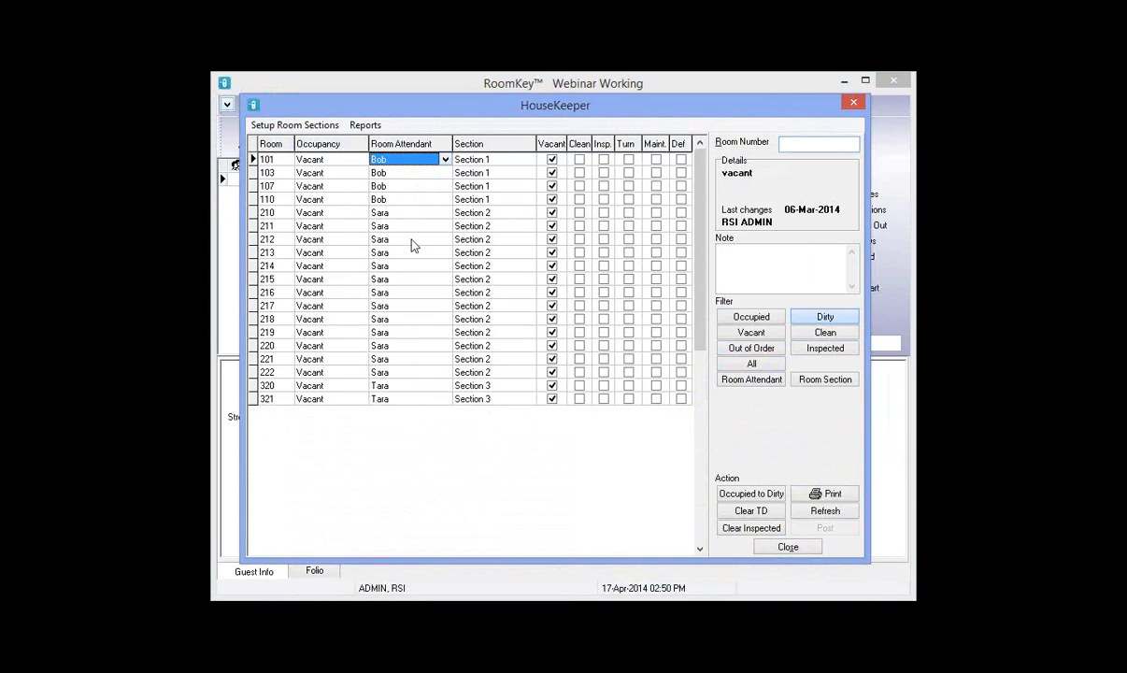
left_click(385, 200)
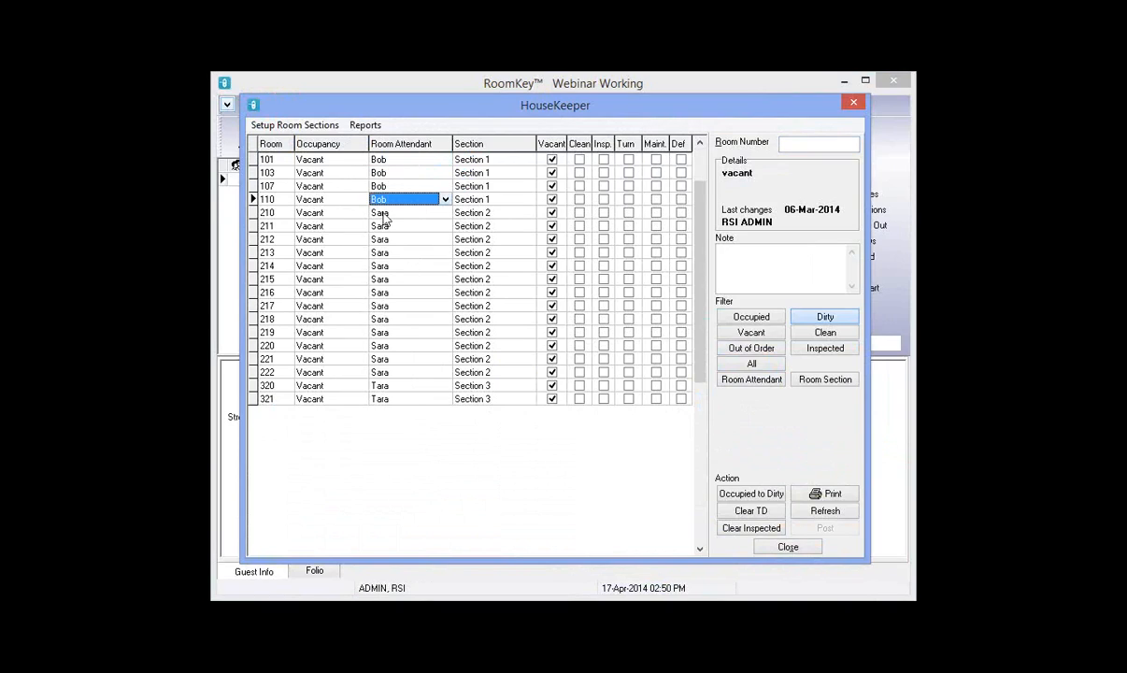
left_click(393, 371)
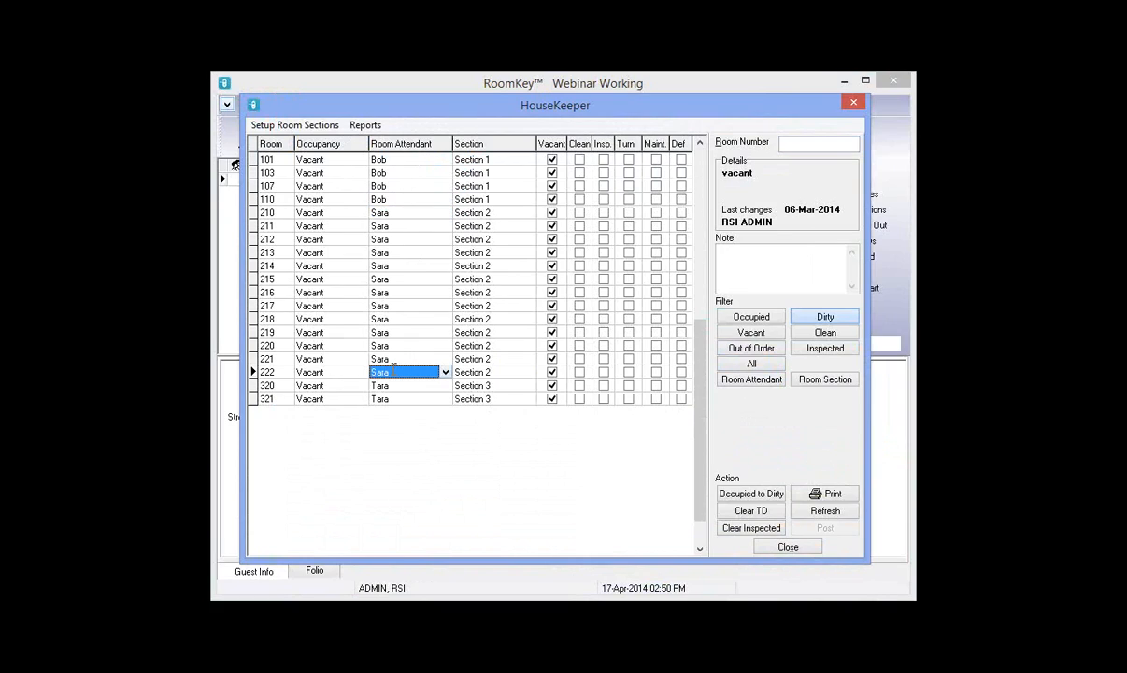
key("Down")
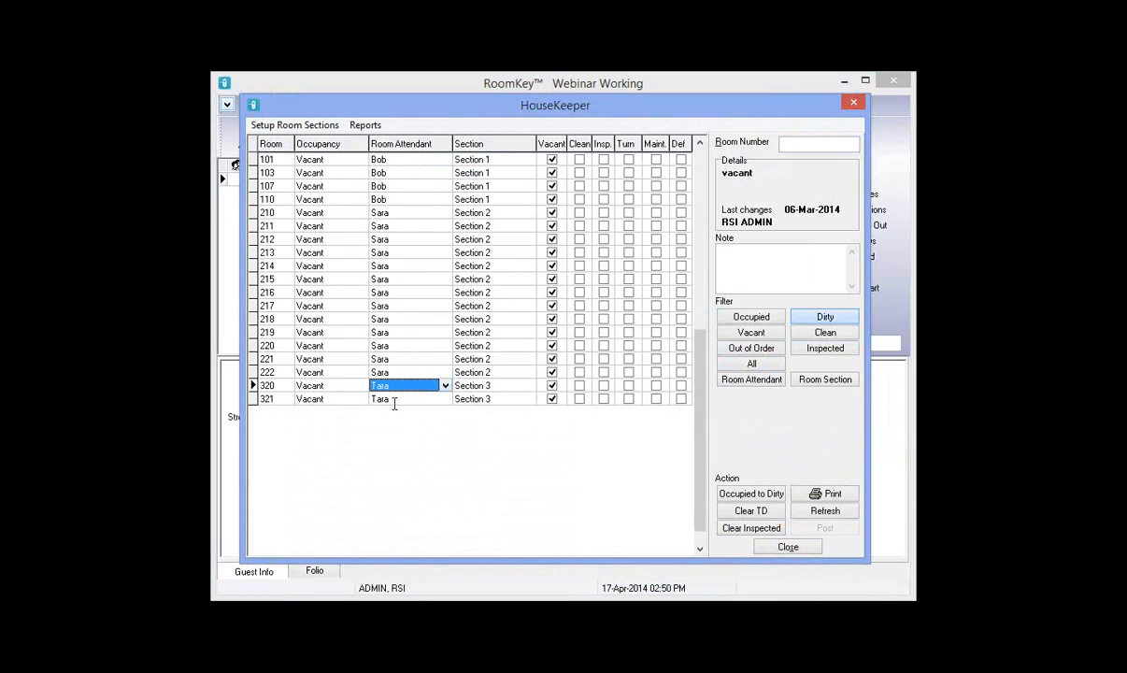
- Reassign rooms 210, 211 and 212 in the dirty-room list to Section 3's room attendant
key("Down")
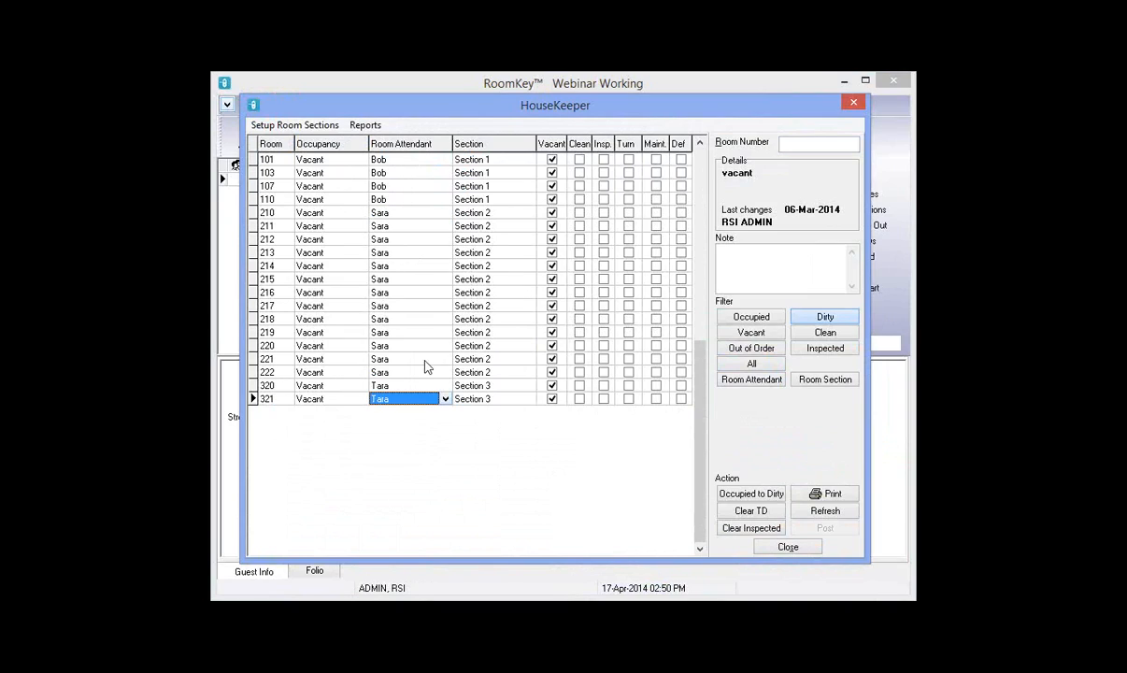
left_click(445, 214)
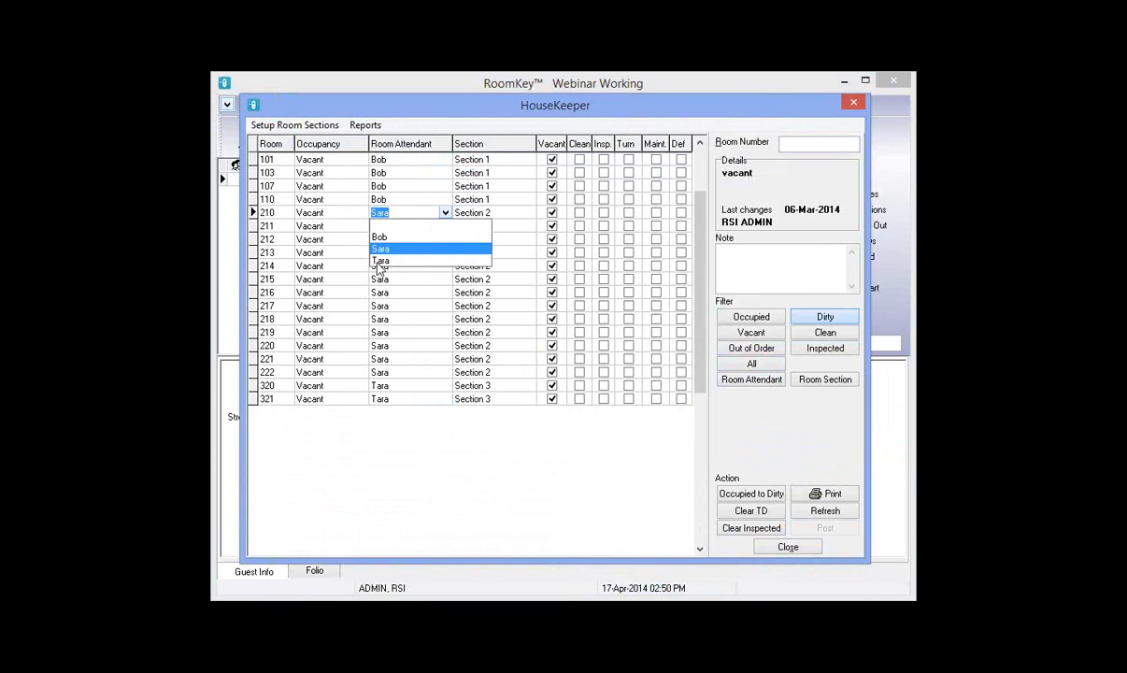
left_click(390, 261)
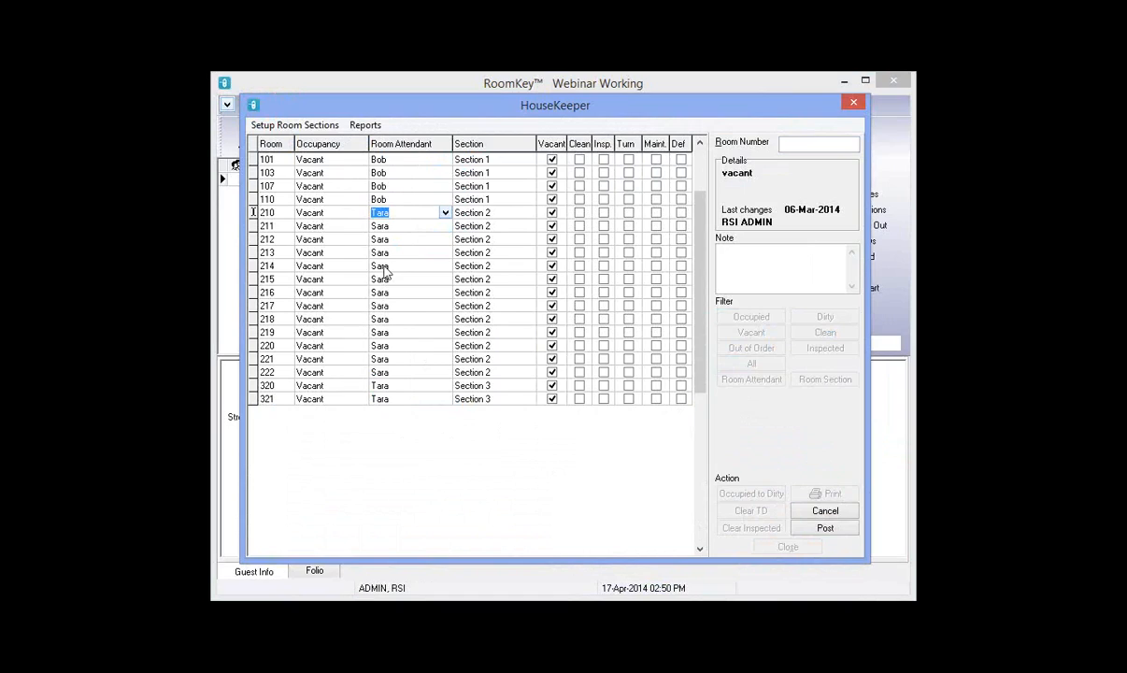
left_click(443, 226)
left_click(422, 274)
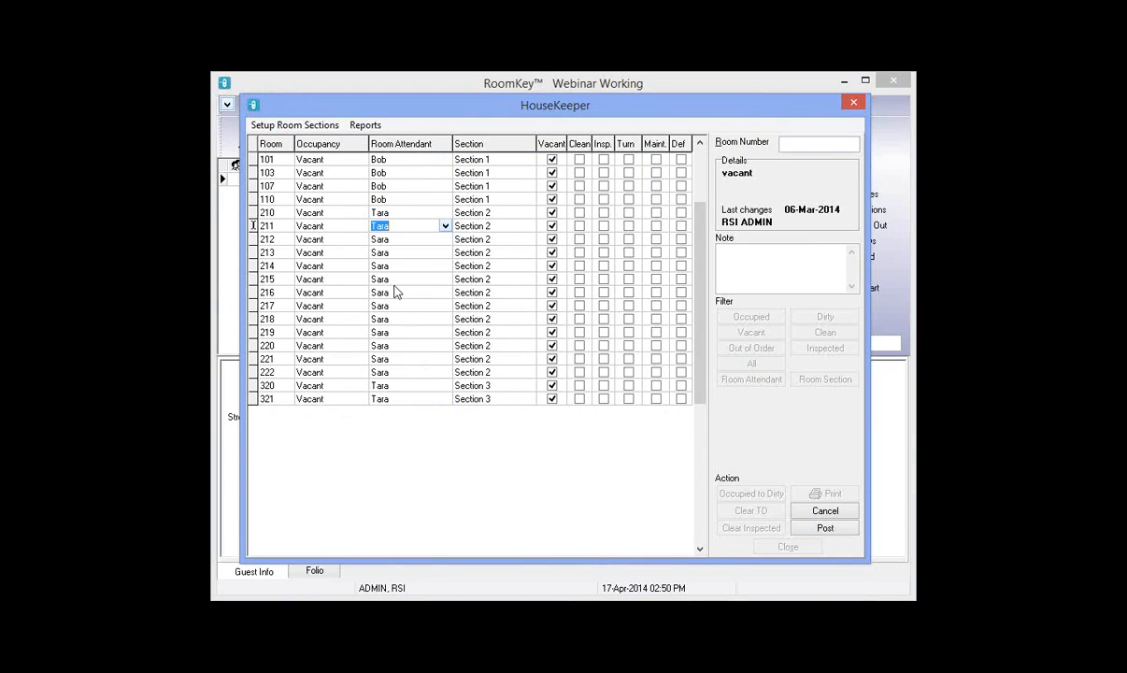
left_click(444, 239)
left_click(402, 287)
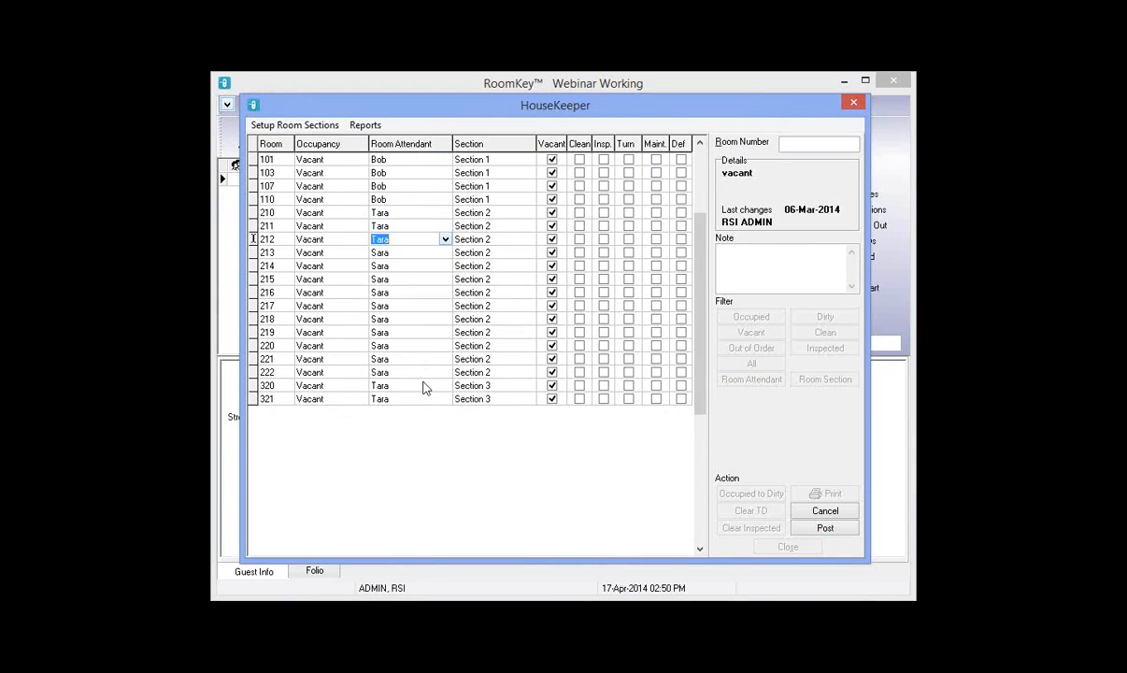
- Reassign rooms 222, 221 and 220 to Section 1's room attendant and save the attendant changes
left_click(412, 372)
left_click(407, 396)
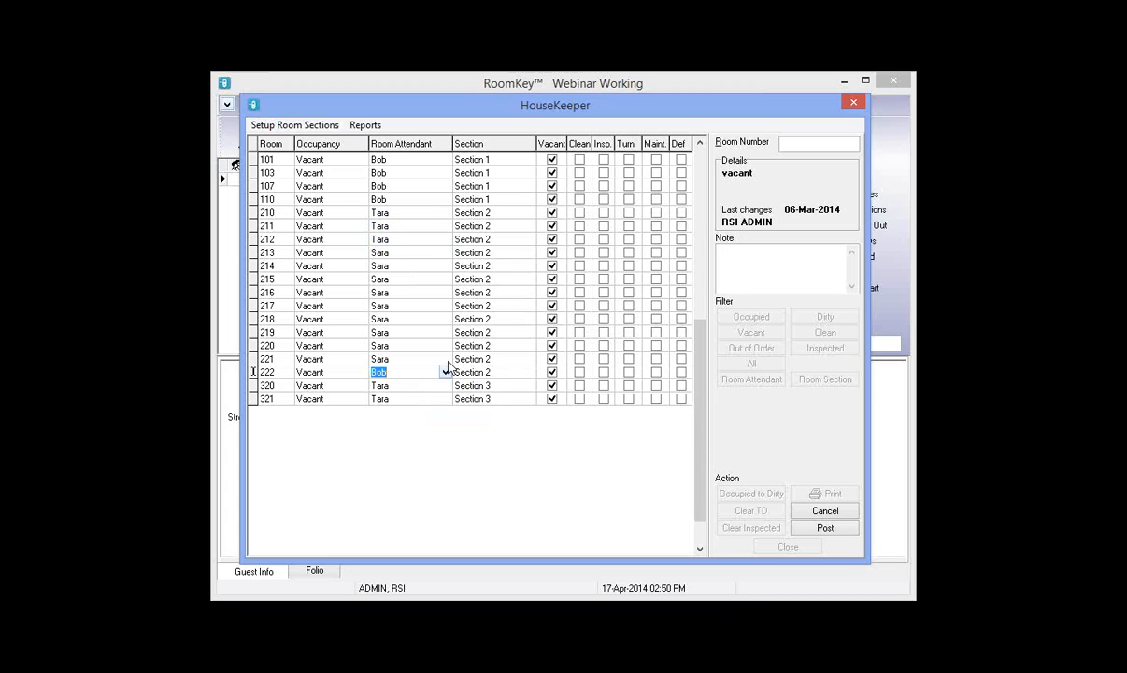
left_click(444, 358)
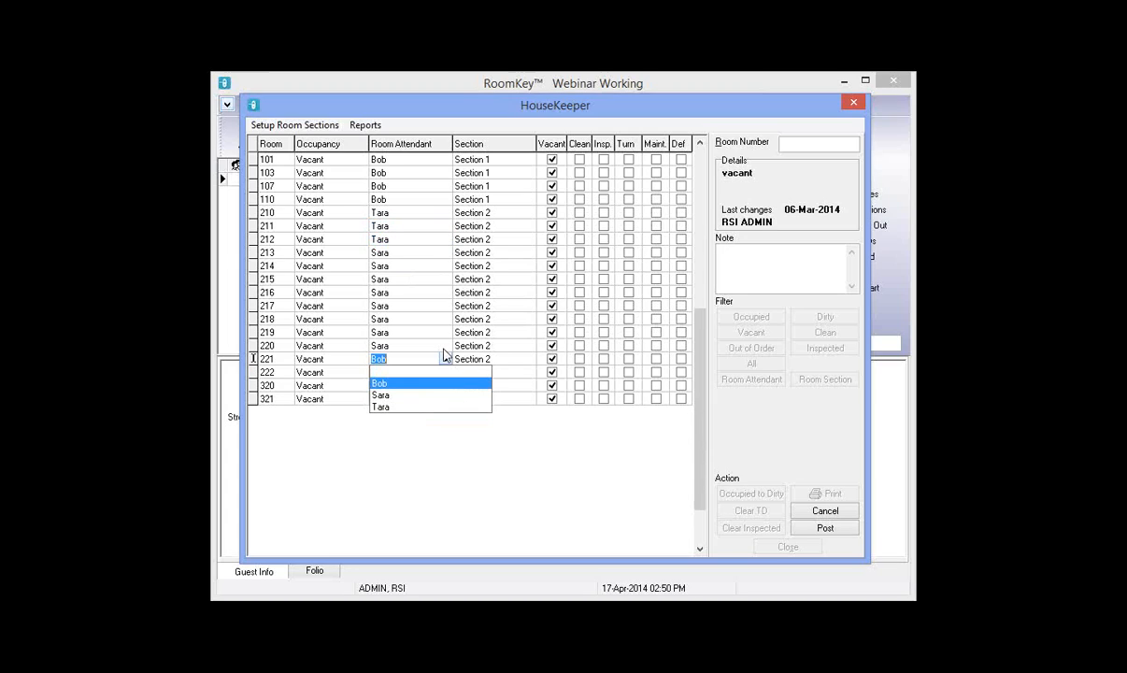
left_click(445, 346)
left_click(393, 370)
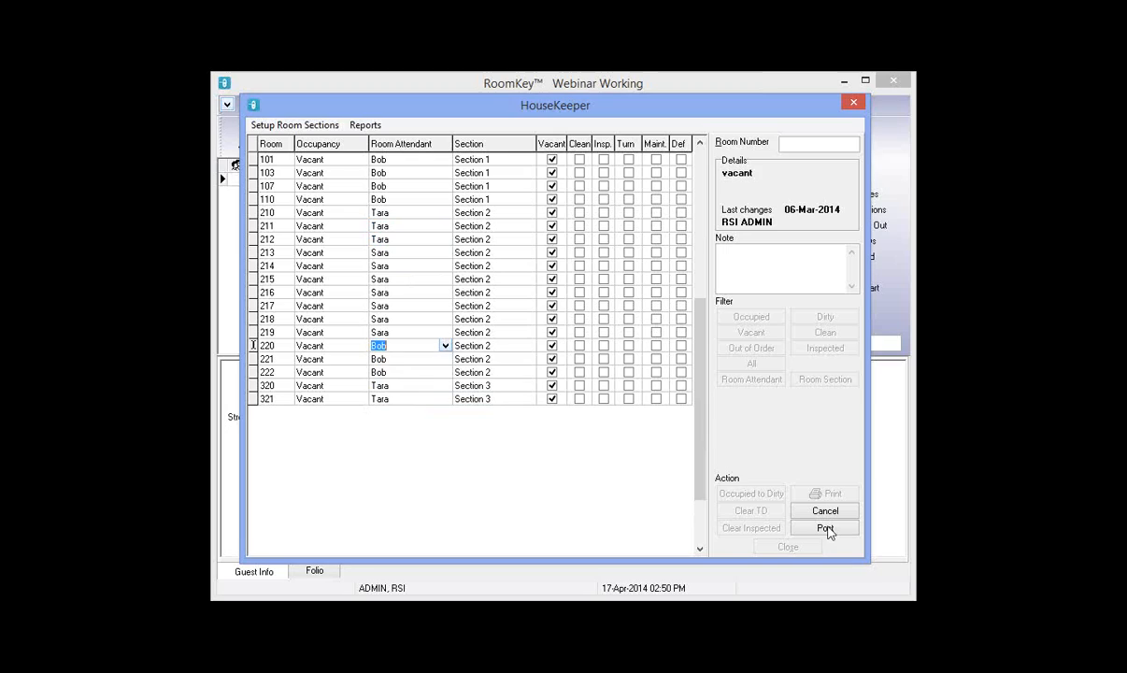
left_click(824, 529)
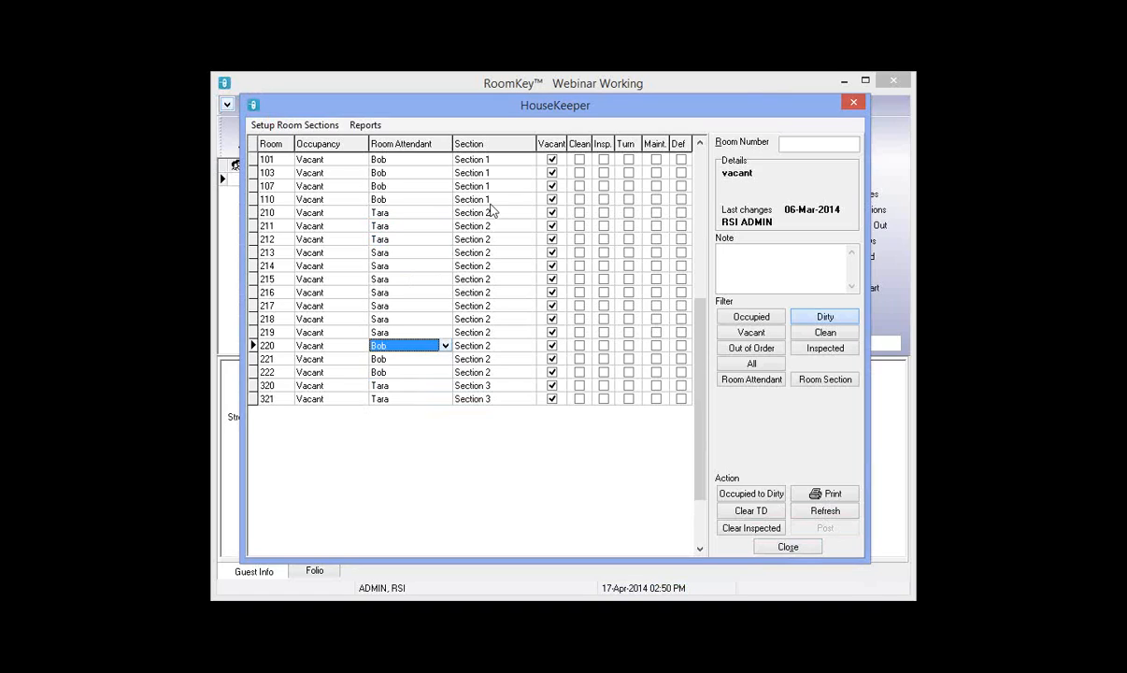
- Filter the rooms to show only the dirty ones assigned to Section 1's room attendant
left_click(738, 317)
left_click(759, 364)
left_click(752, 379)
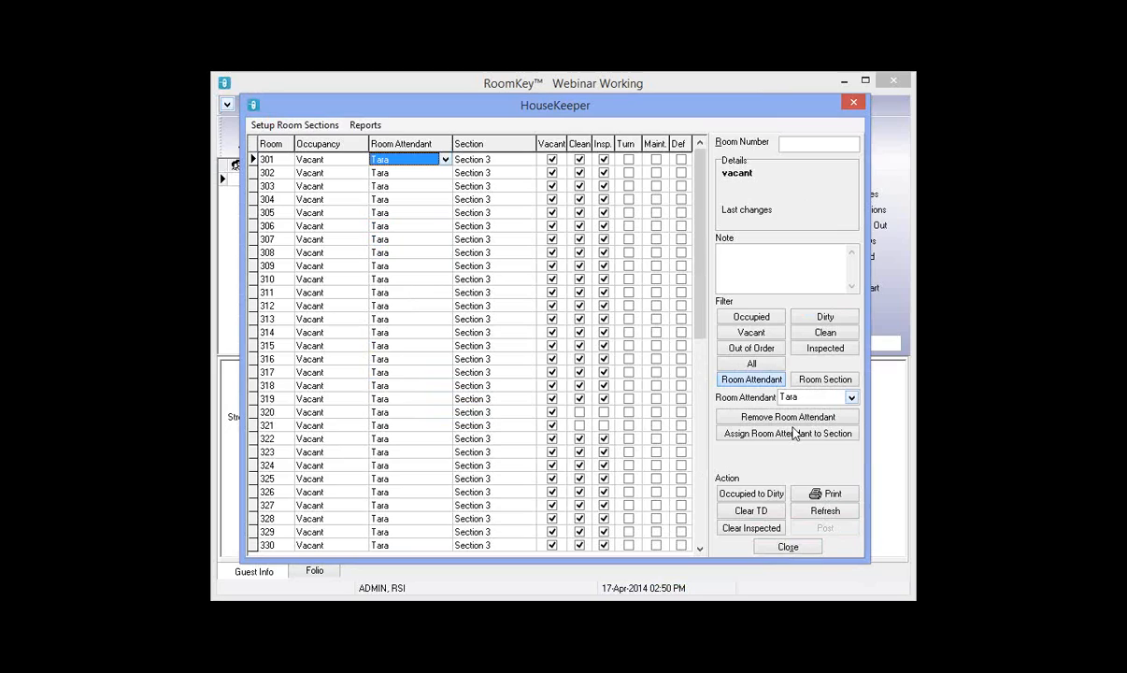
left_click(851, 398)
left_click(789, 424)
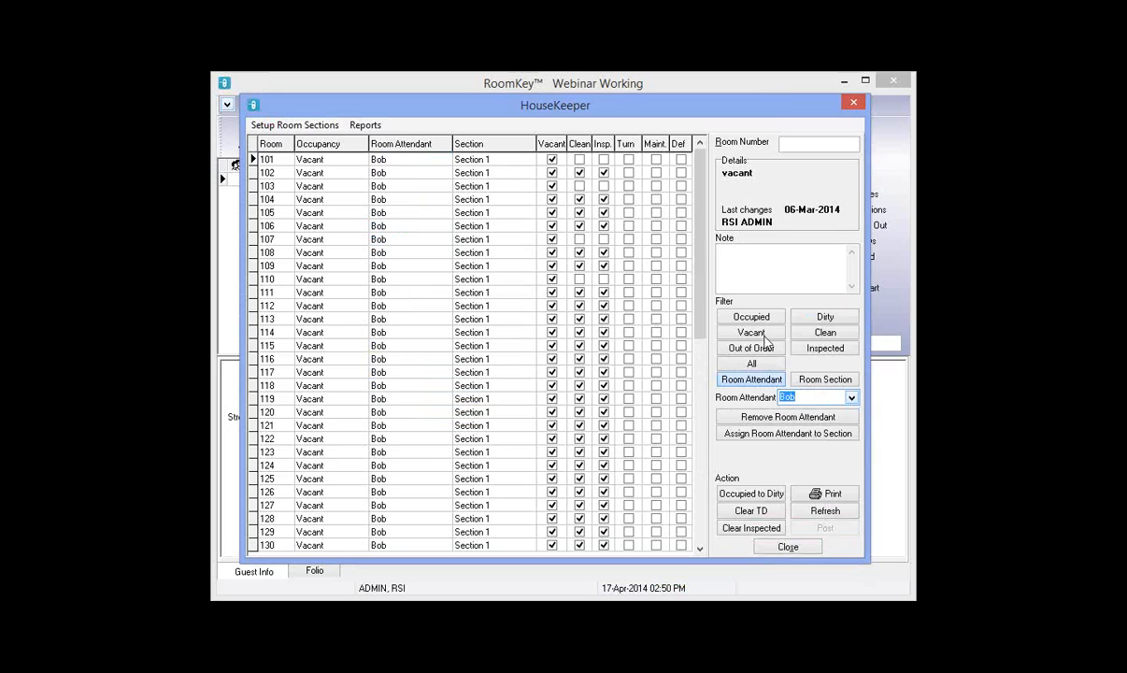
left_click(761, 335)
left_click(824, 318)
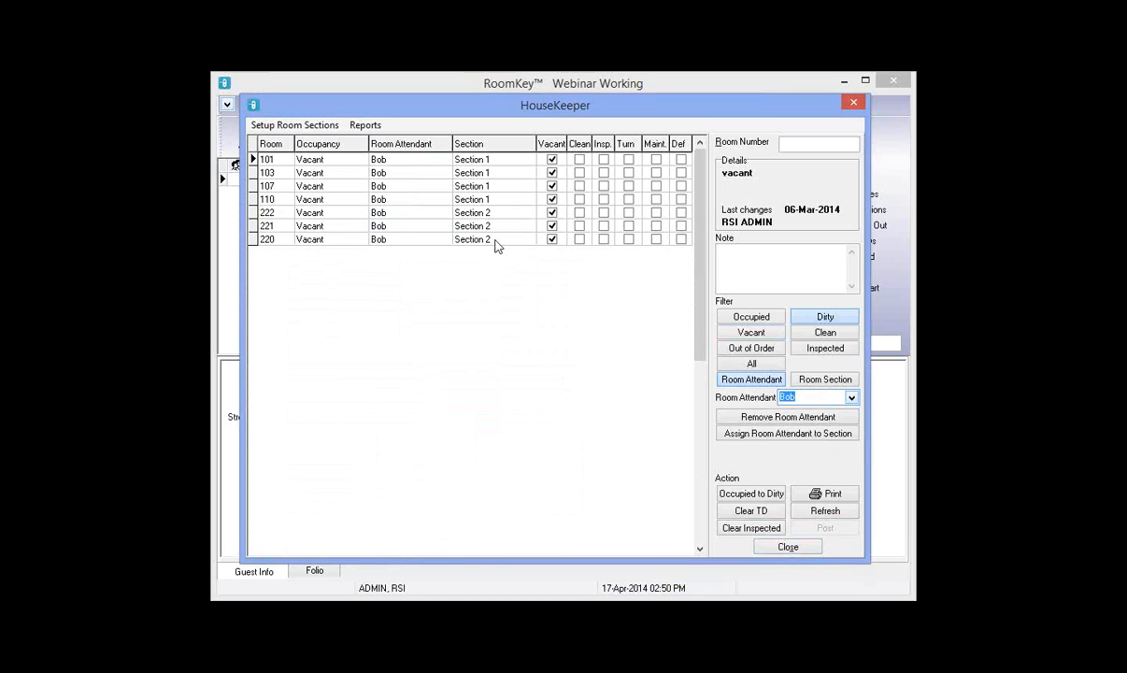
- Switch from the Webinar Working property to the February Webinar property and open its housekeeping room list
left_click(853, 104)
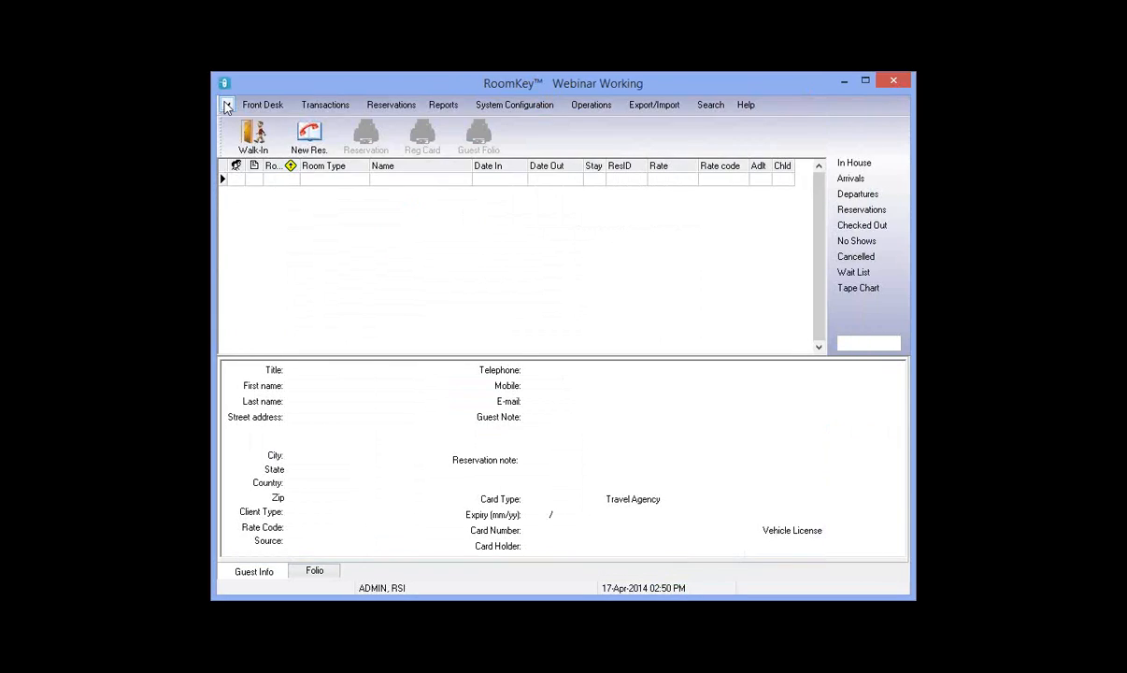
left_click(227, 106)
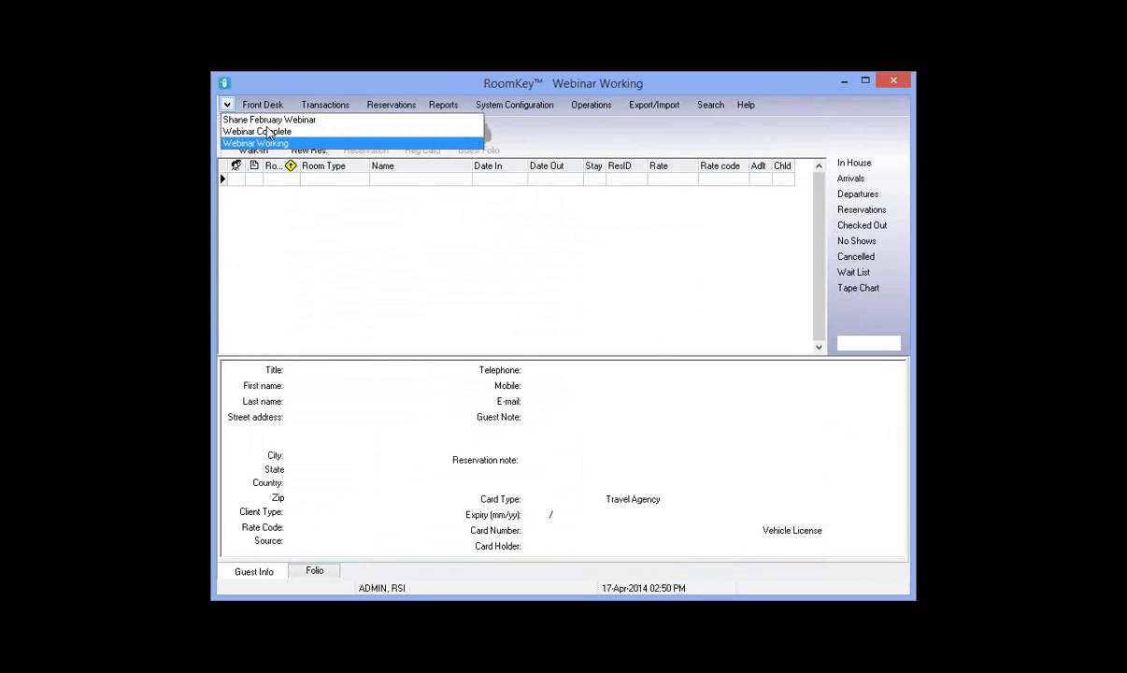
left_click(591, 106)
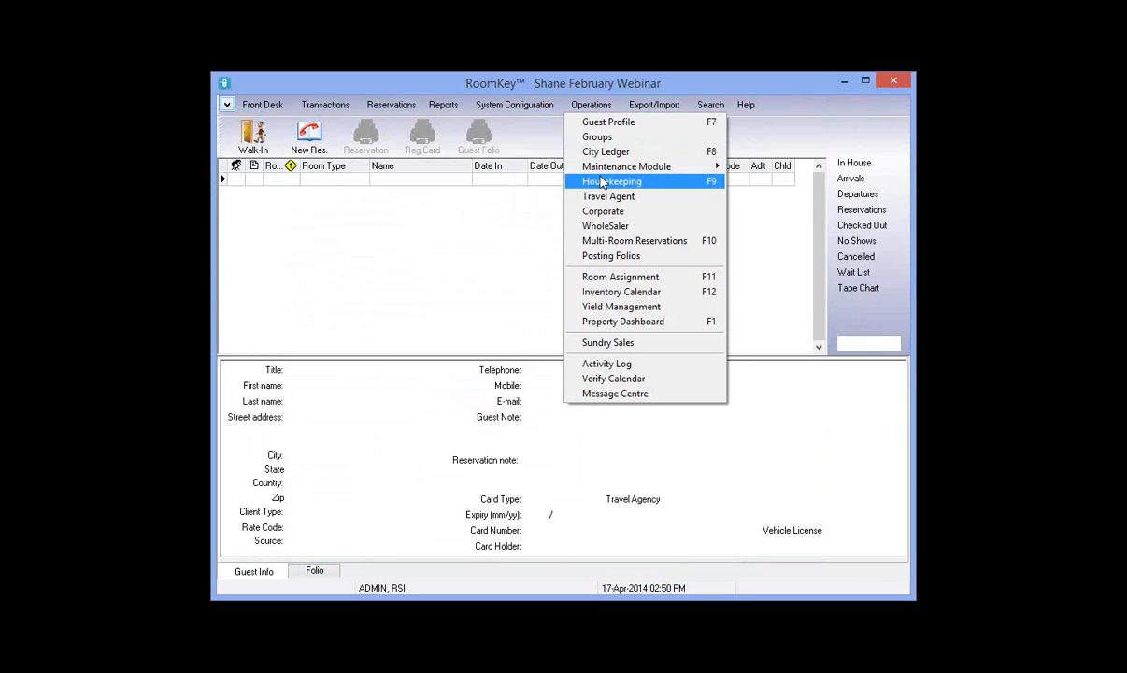
left_click(603, 182)
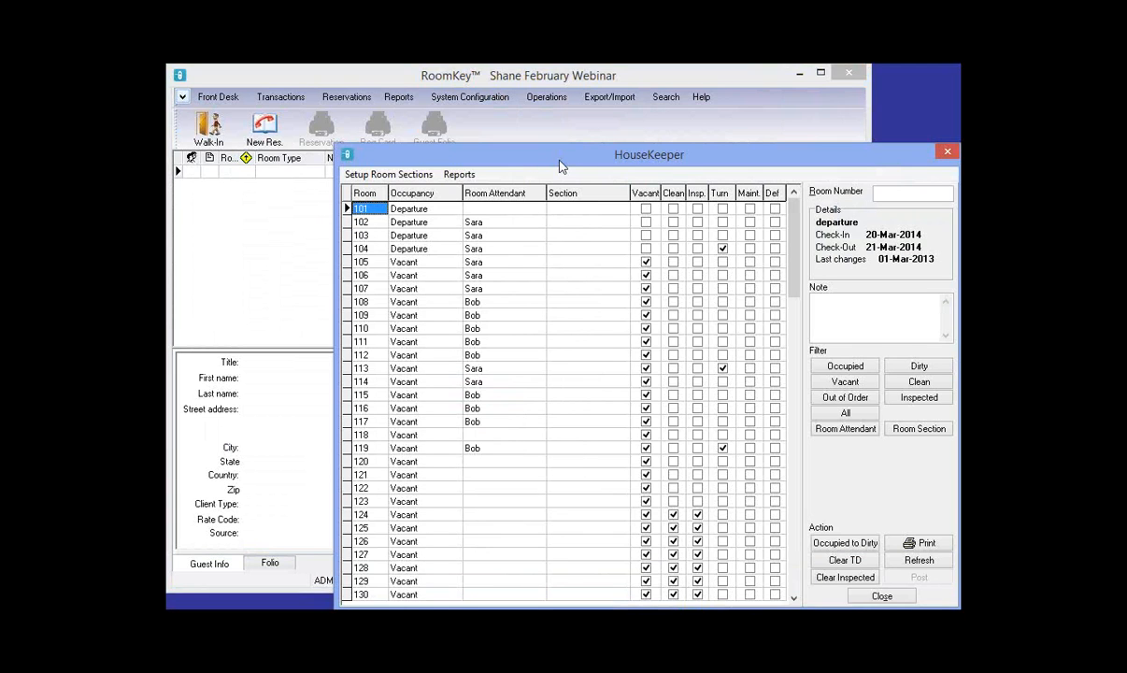
left_click_drag(560, 161, 468, 102)
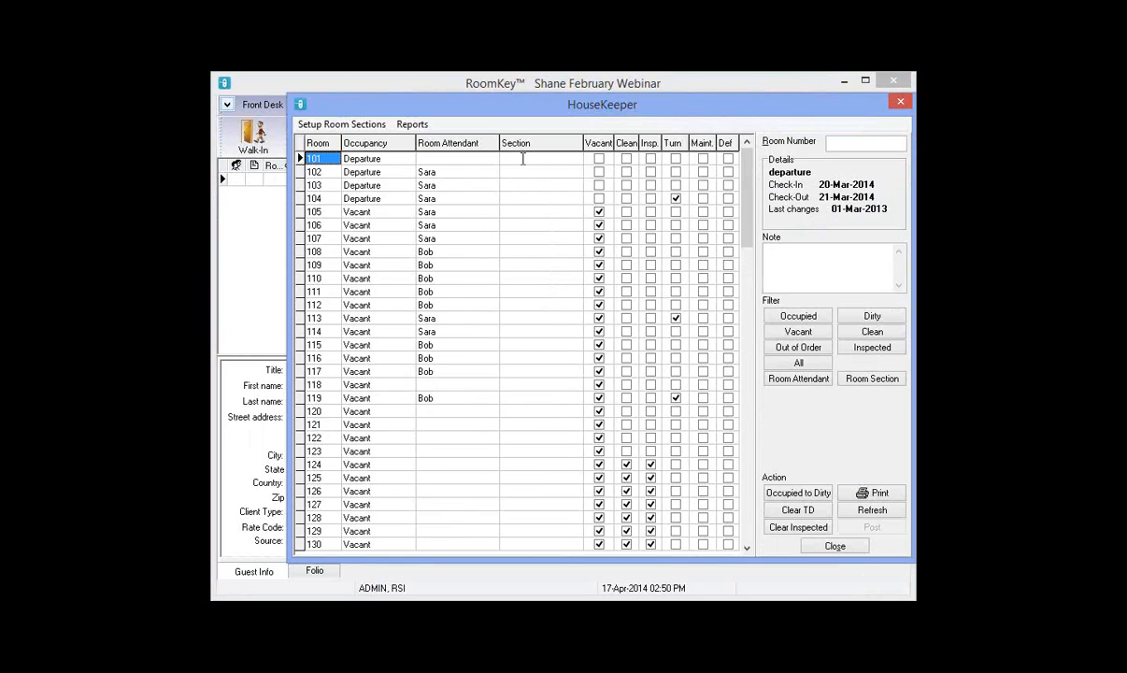
- Try assigning a new section named Section 1 to rooms 101 and 102, and discard the unsaved changes
left_click(512, 154)
type("Section 1")
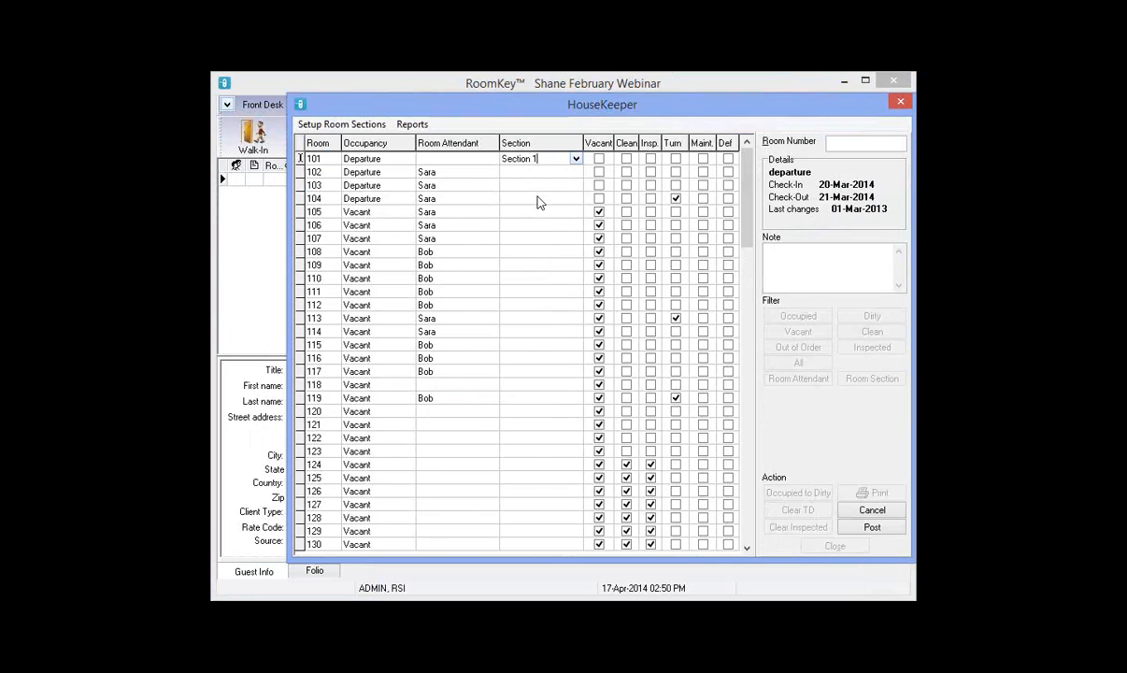
left_click(576, 172)
left_click(575, 195)
left_click(539, 186)
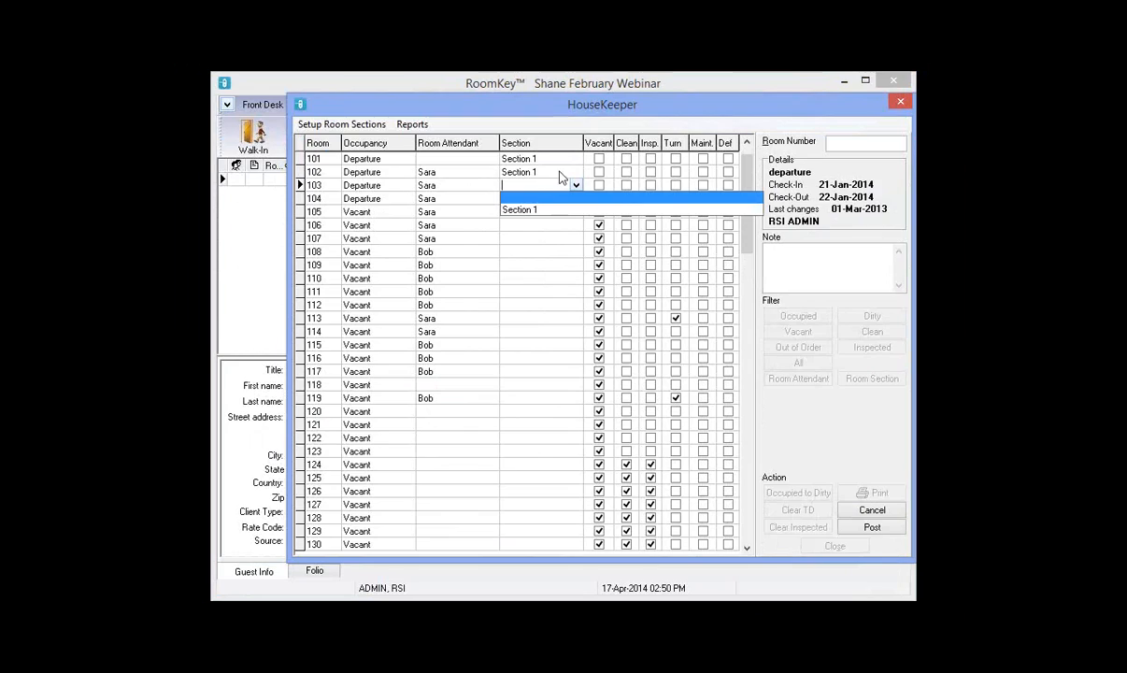
left_click(885, 516)
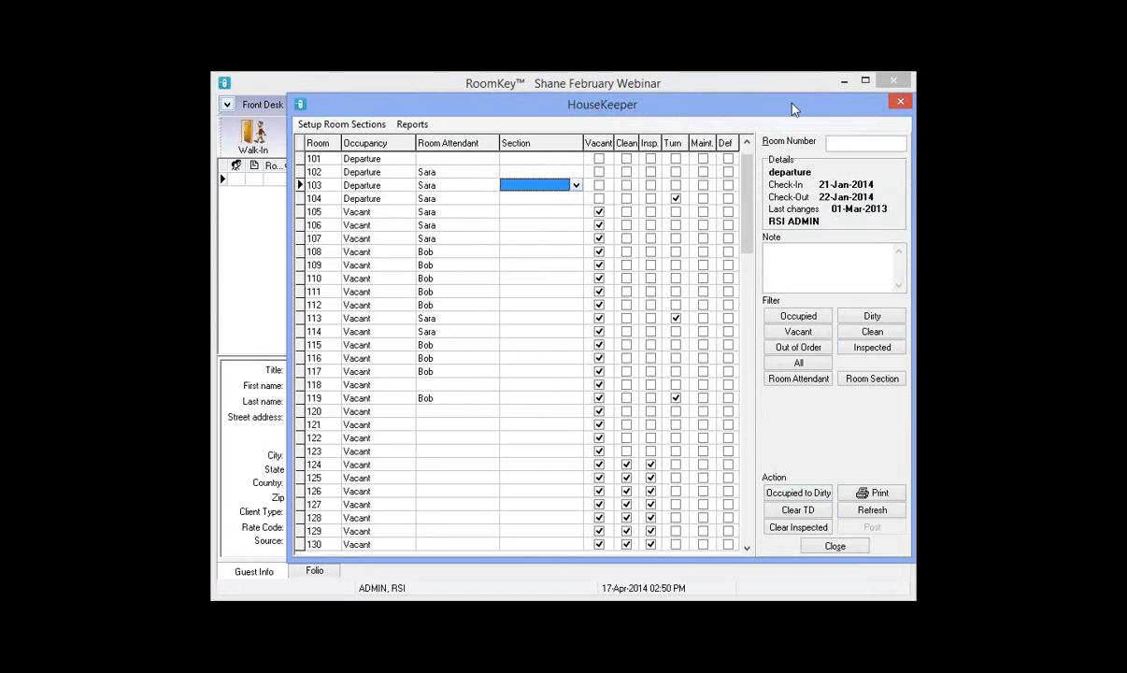
- Close the housekeeping room list
left_click_drag(792, 103, 741, 105)
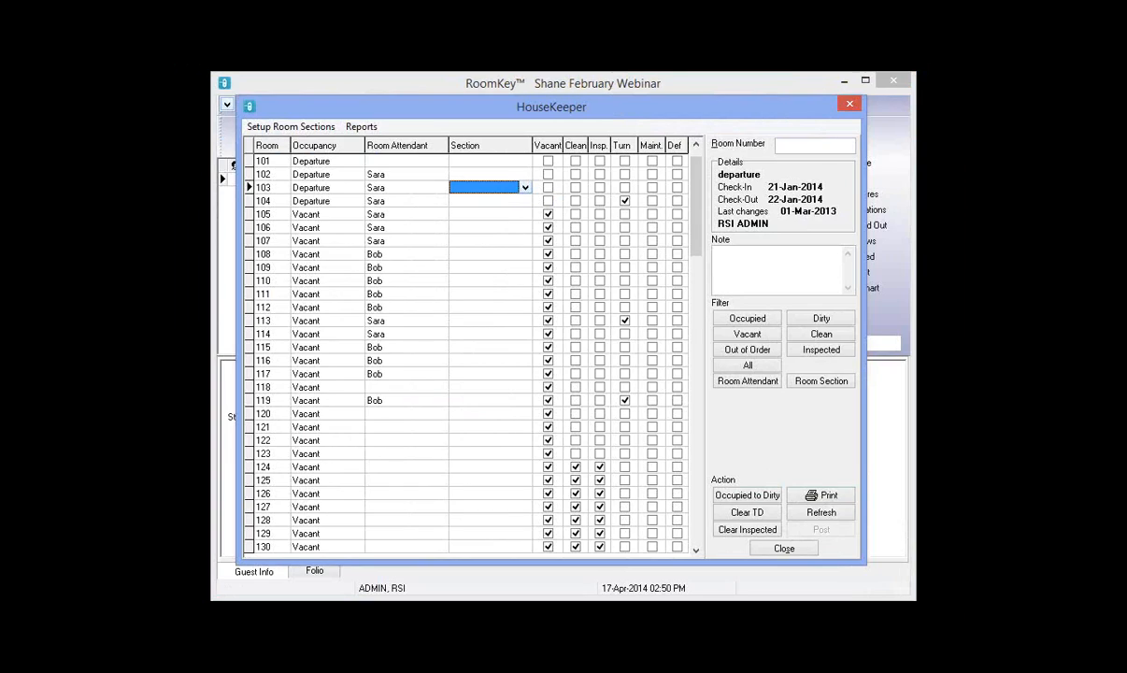
left_click(850, 104)
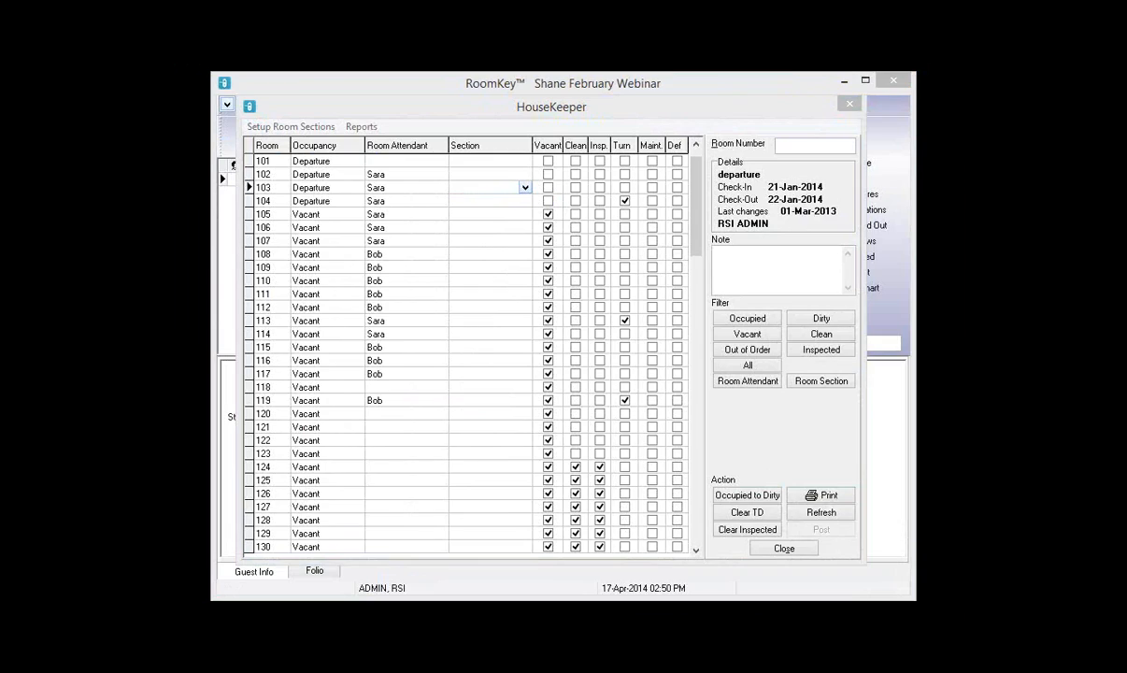